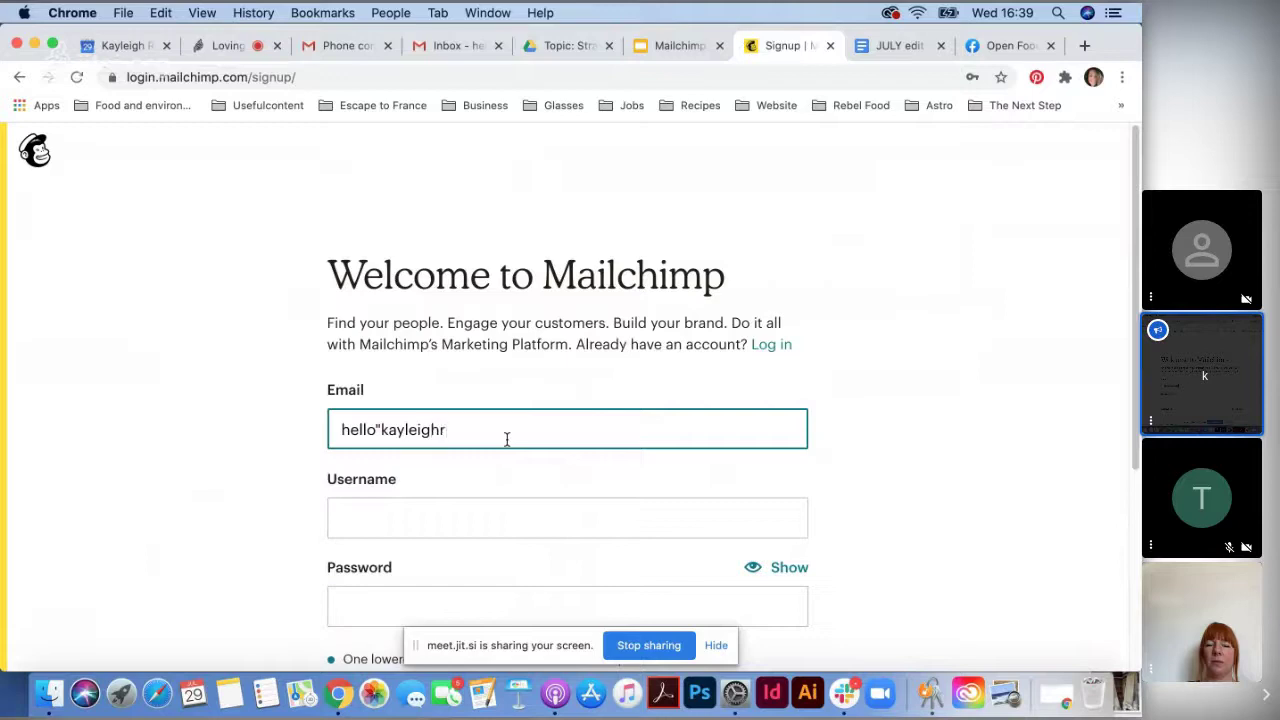
- Finish the e-mail address and replace its stray quote mark with @
{"action": "type", "text": ".co.uk"}
{"action": "left_click", "coordinate": [382, 430]}
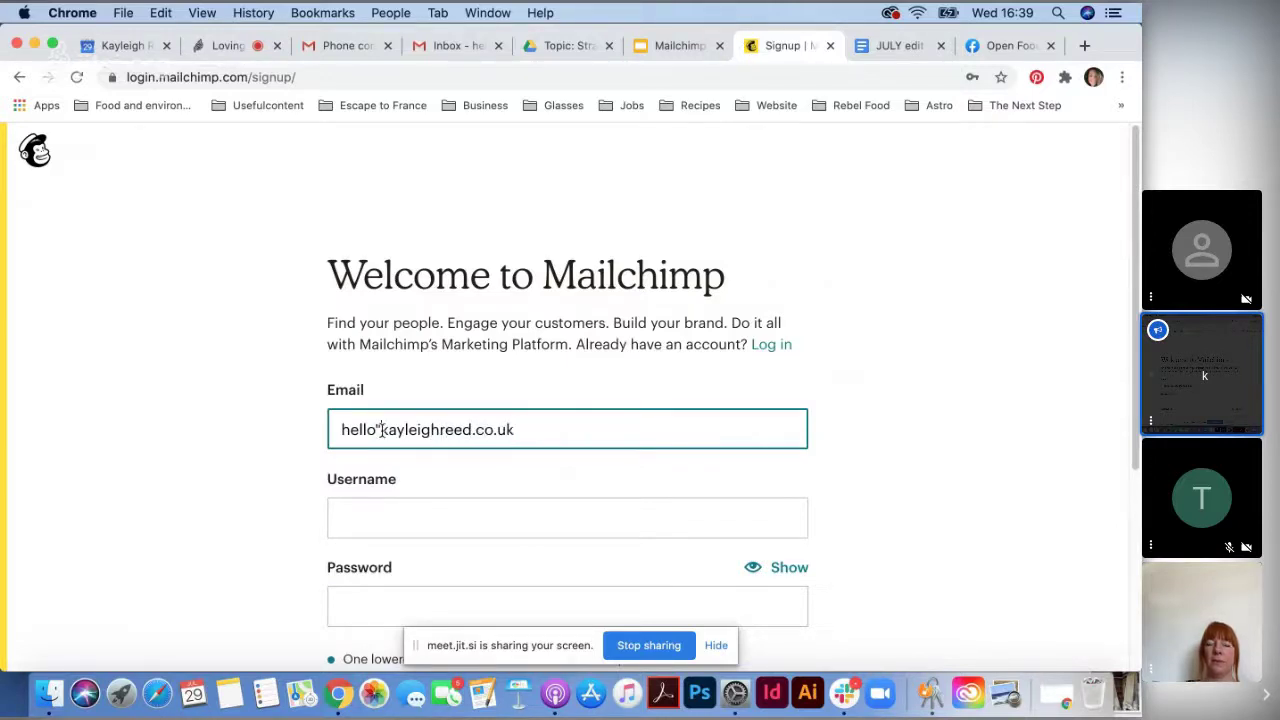
{"action": "key", "text": "BackSpace"}
{"action": "type", "text": "@"}
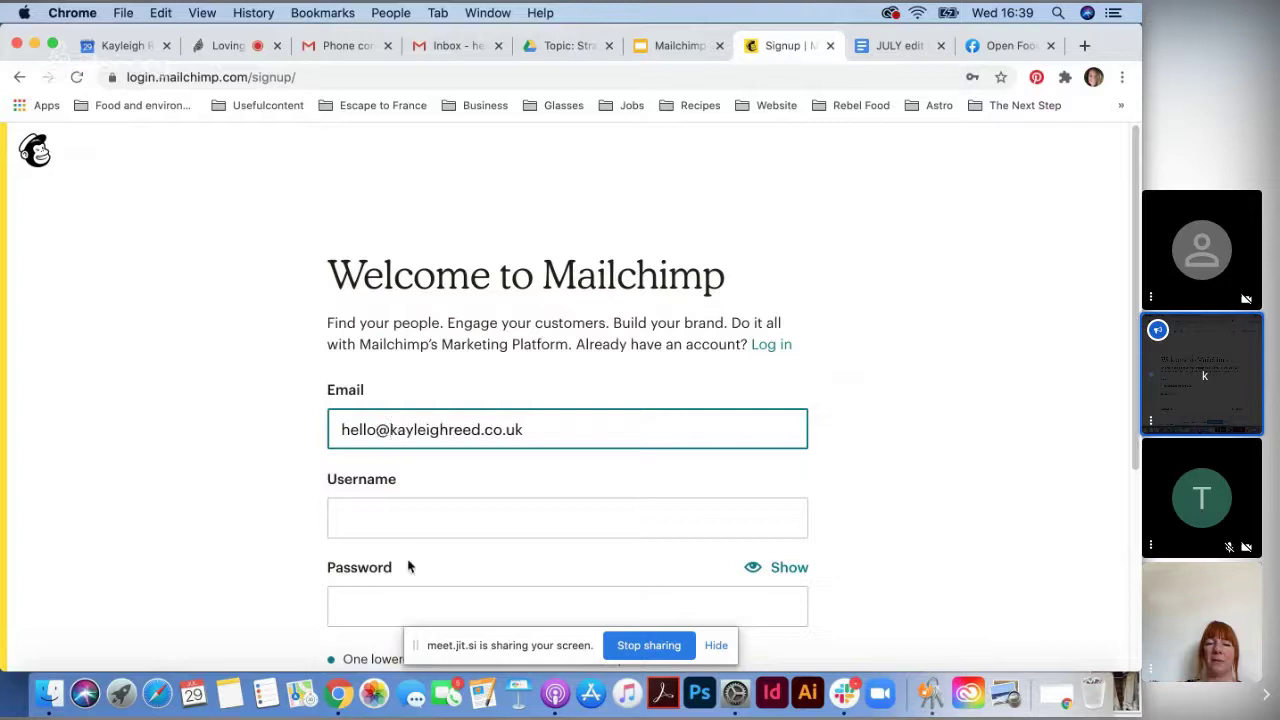
{"action": "scroll", "coordinate": [408, 566], "scroll_direction": "down", "scroll_amount": 2}
- Enter a username and secure password and submit; the form reports the username already exists
{"action": "left_click", "coordinate": [471, 452]}
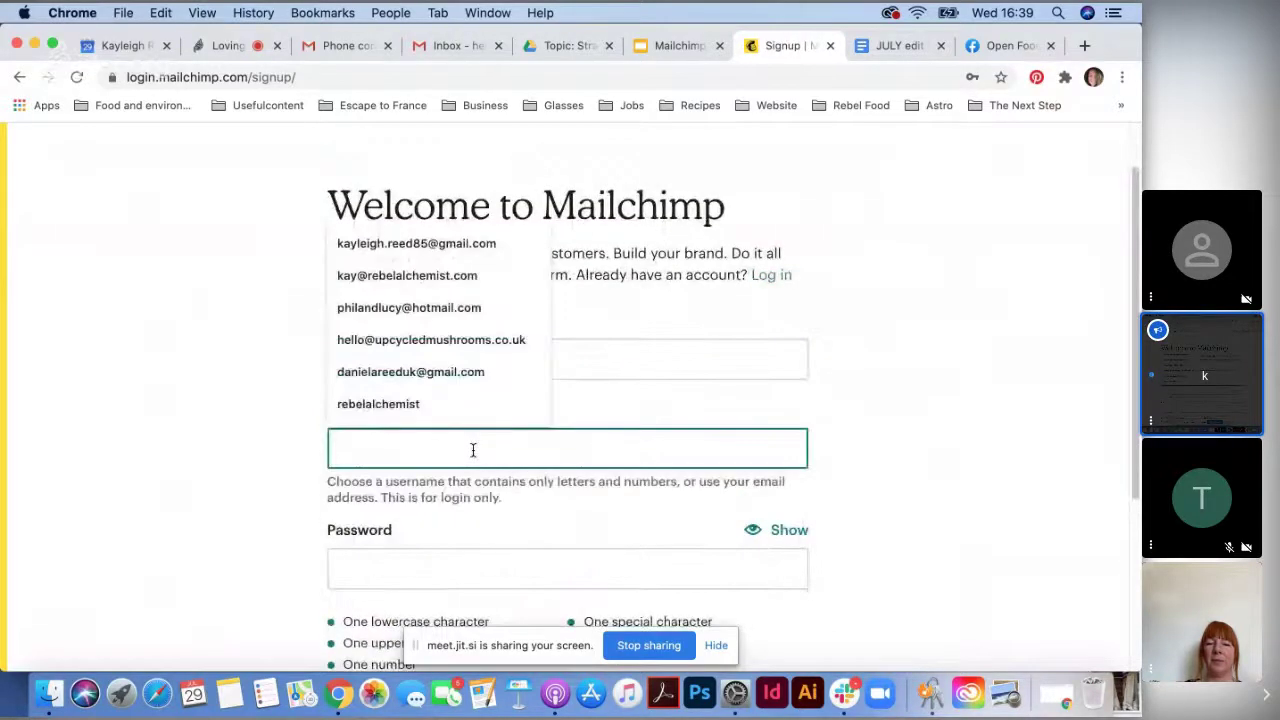
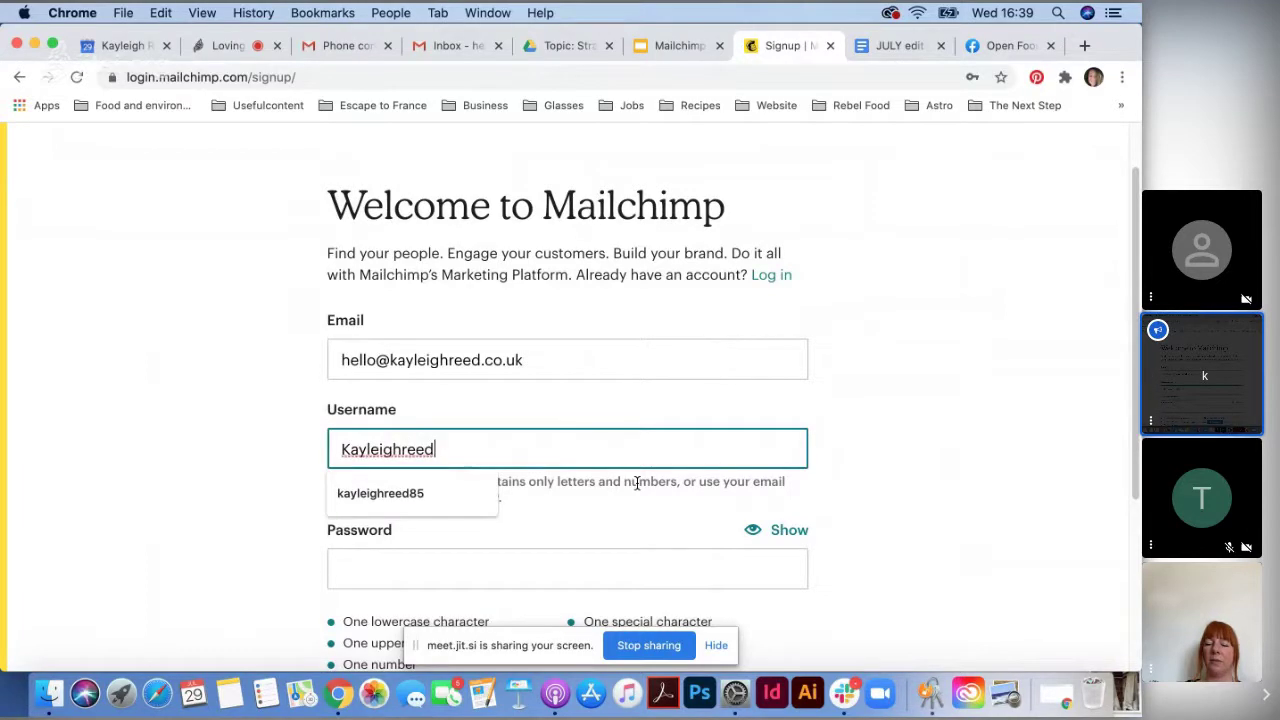
{"action": "left_click", "coordinate": [475, 593]}
{"action": "left_click", "coordinate": [466, 552]}
{"action": "type", "text": "••••••••"}
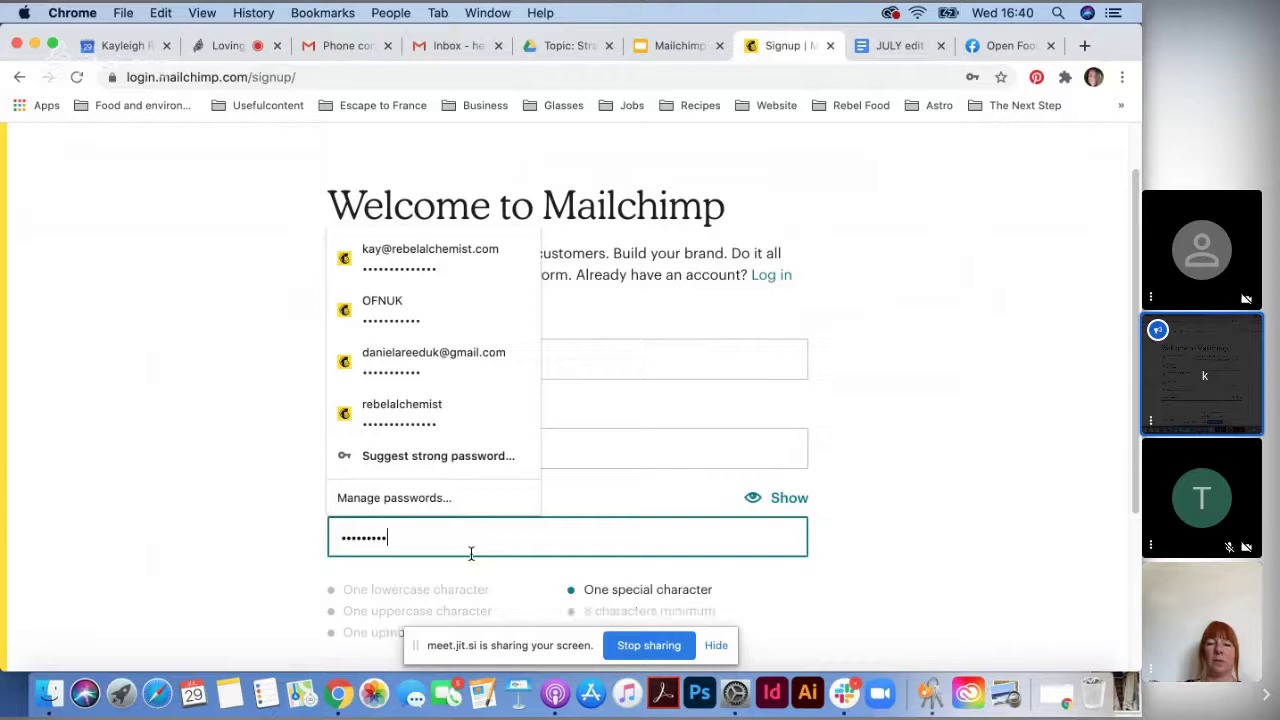
{"action": "type", "text": "••"}
{"action": "key", "text": "Return"}
{"action": "scroll", "coordinate": [628, 587], "scroll_direction": "down", "scroll_amount": 1}
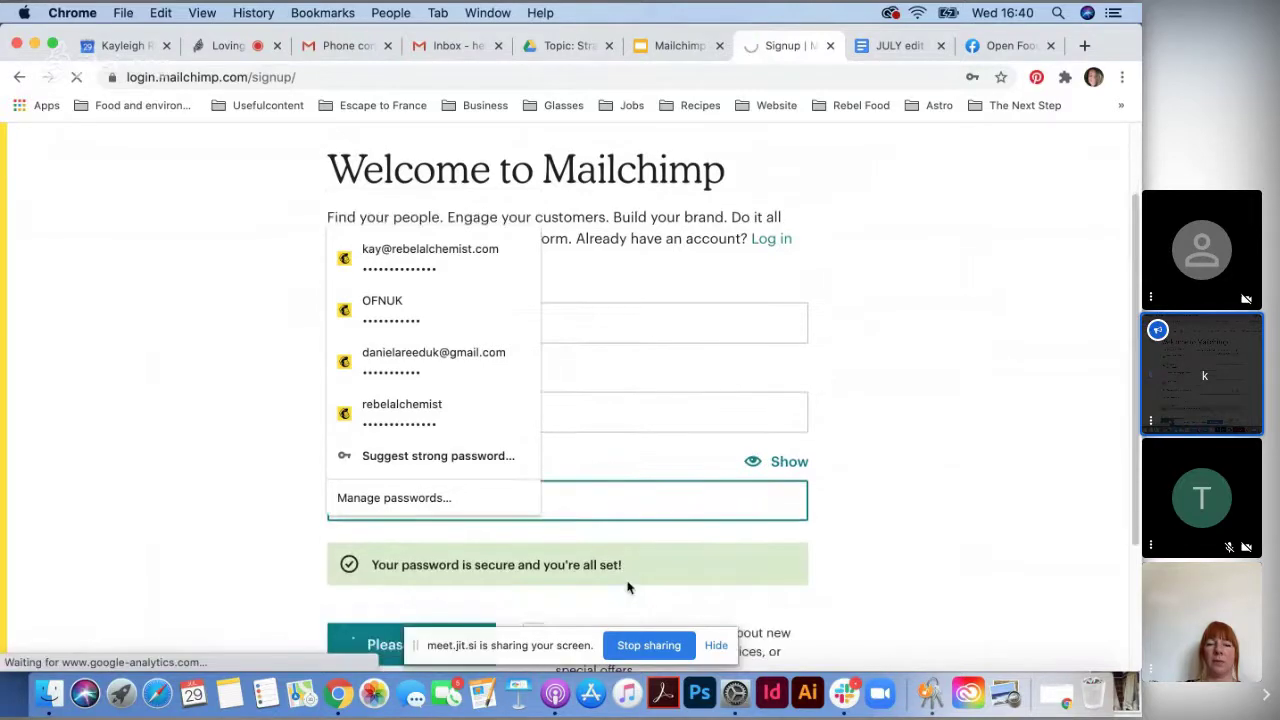
{"action": "scroll", "coordinate": [628, 587], "scroll_direction": "down", "scroll_amount": 3}
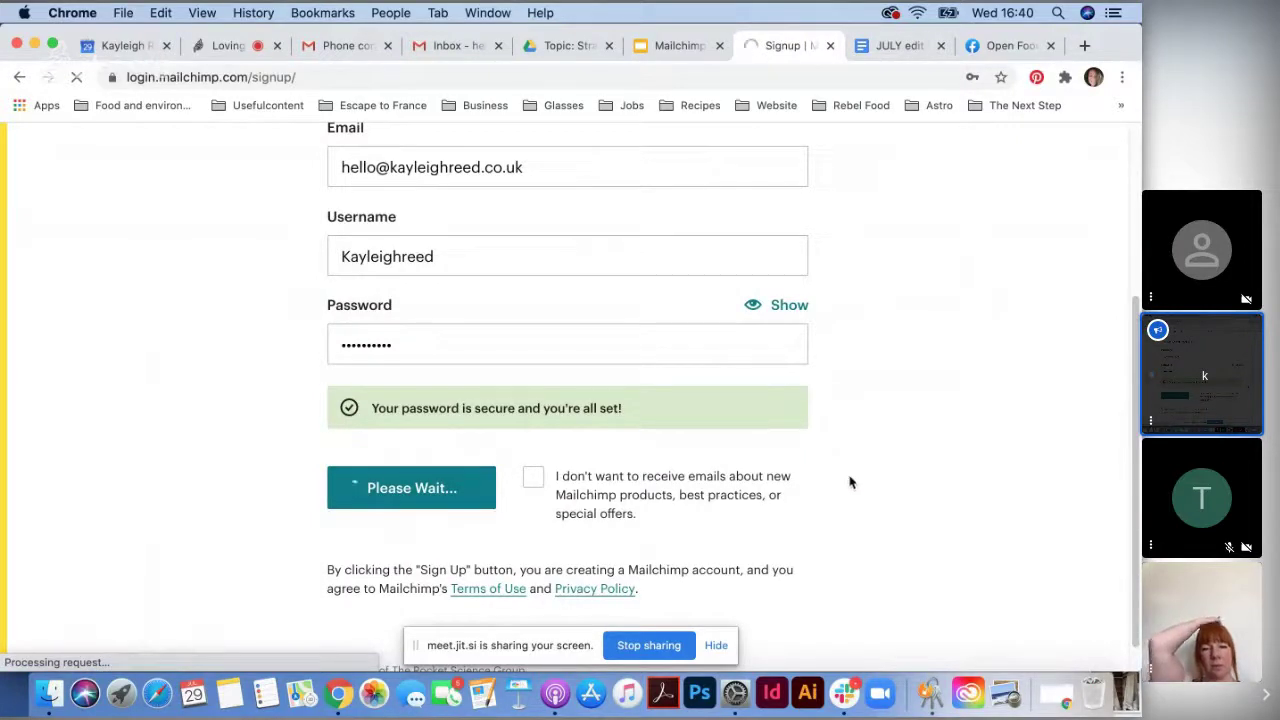
{"action": "scroll", "coordinate": [797, 494], "scroll_direction": "up", "scroll_amount": 3}
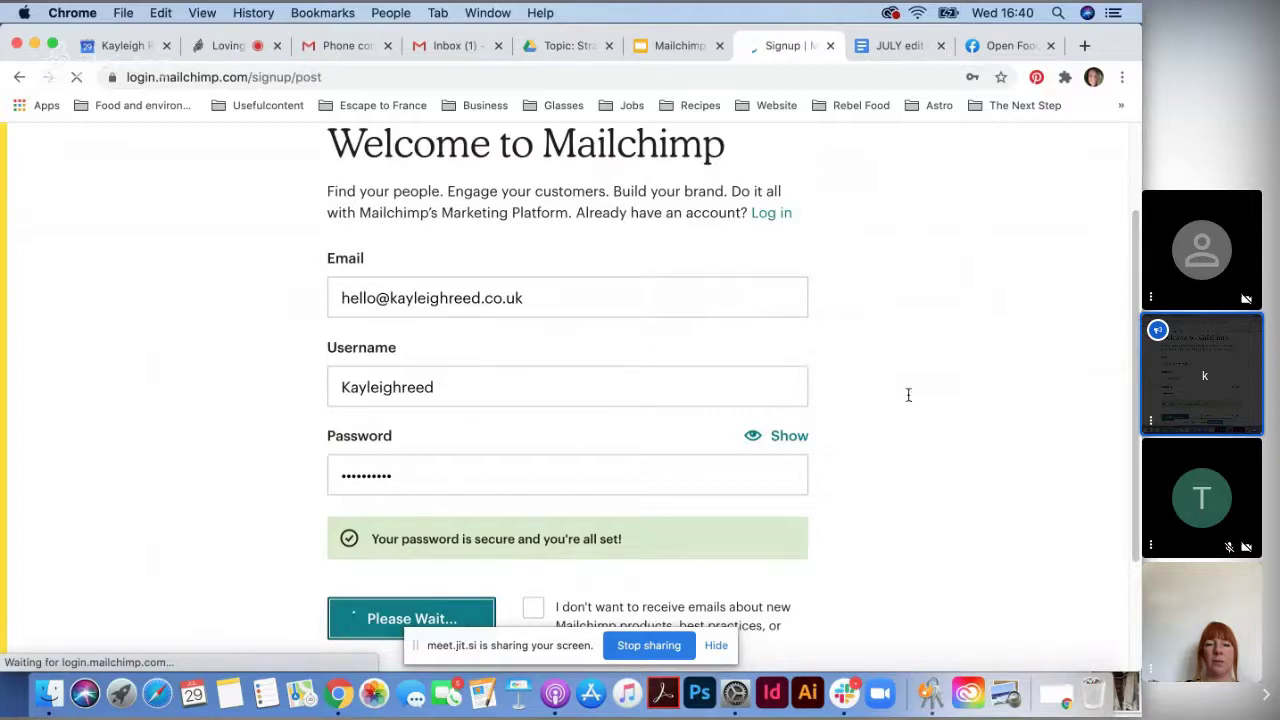
{"action": "scroll", "coordinate": [889, 423], "scroll_direction": "down", "scroll_amount": 3}
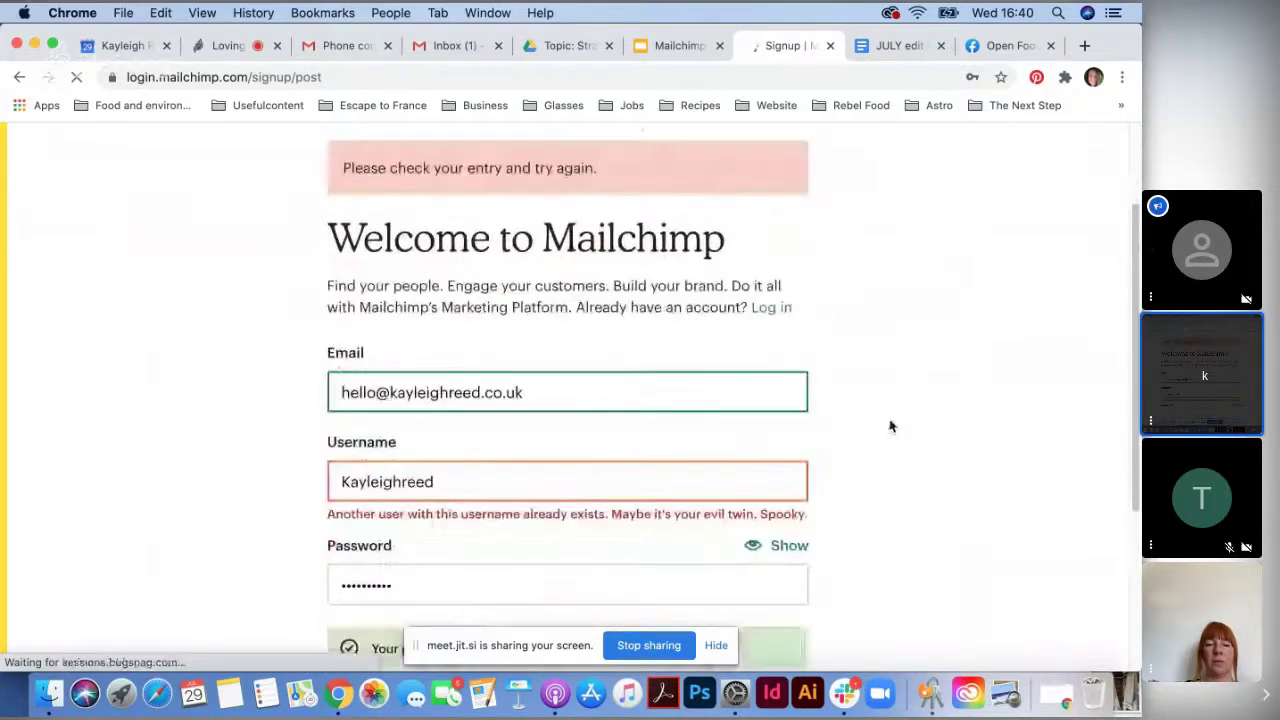
- Append 2020 to the username, sign up again, and go to the Gmail inbox
{"action": "left_click", "coordinate": [556, 358]}
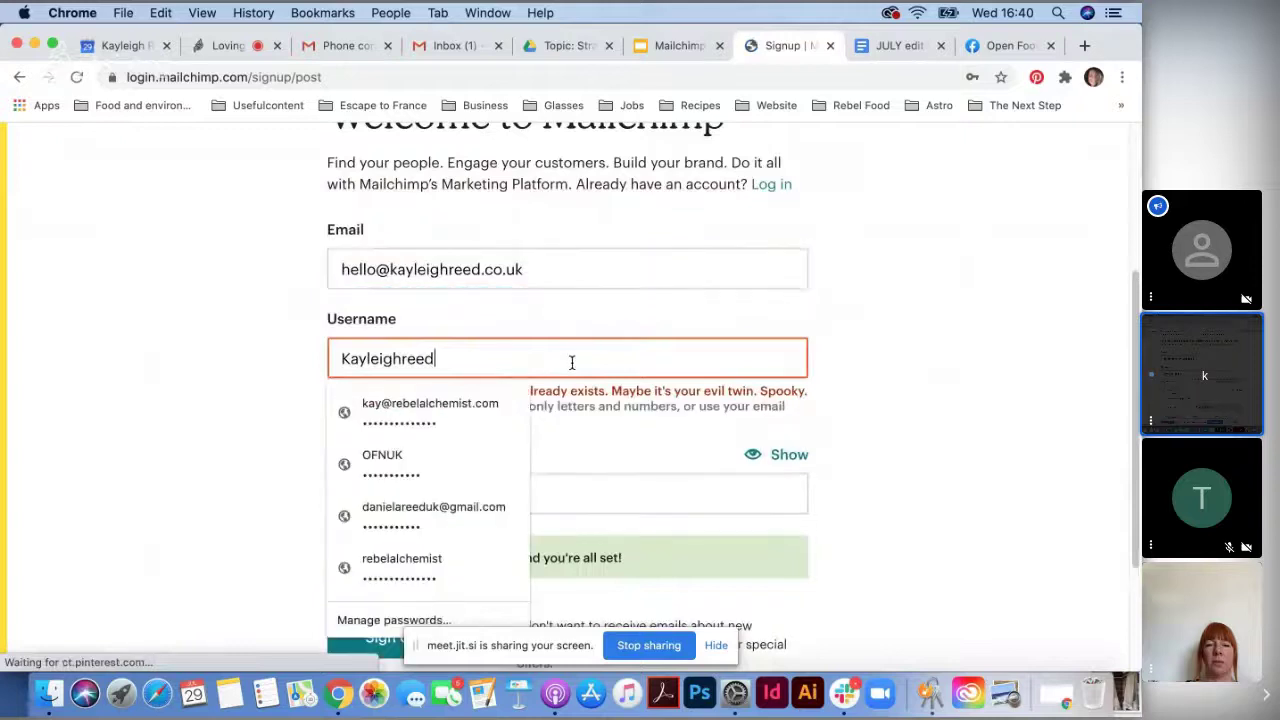
{"action": "type", "text": "2020"}
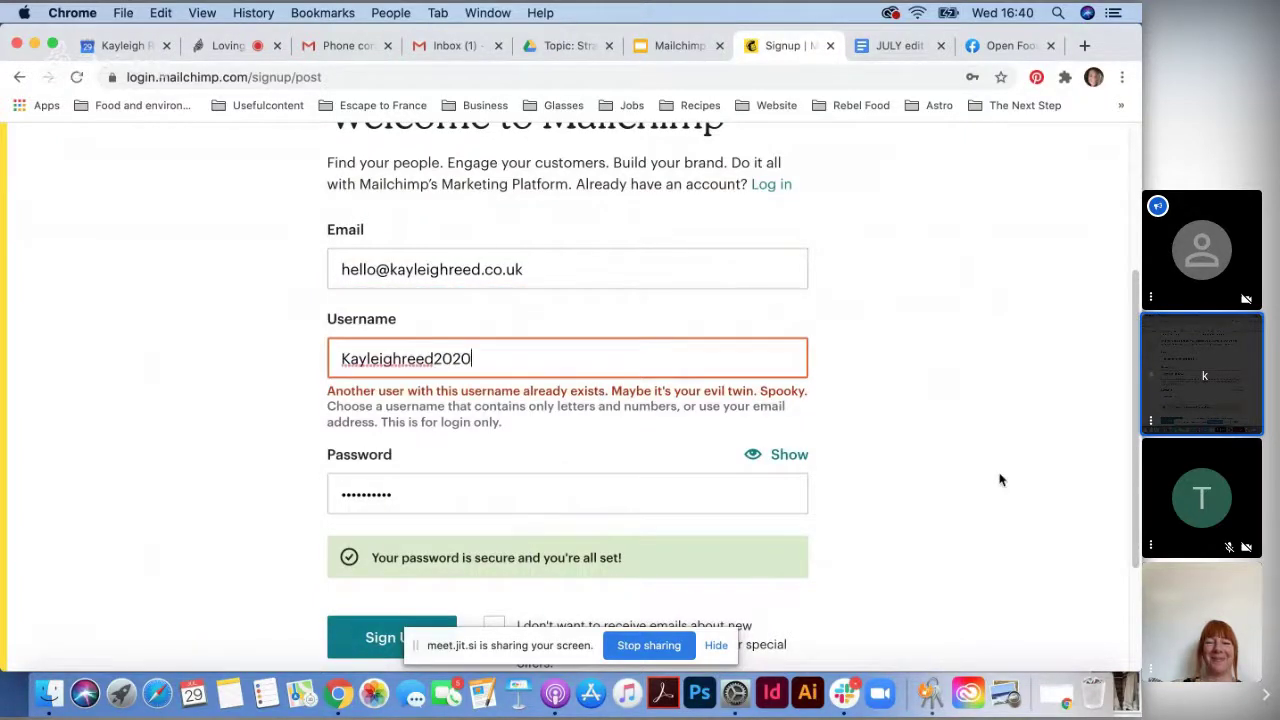
{"action": "left_click", "coordinate": [946, 506]}
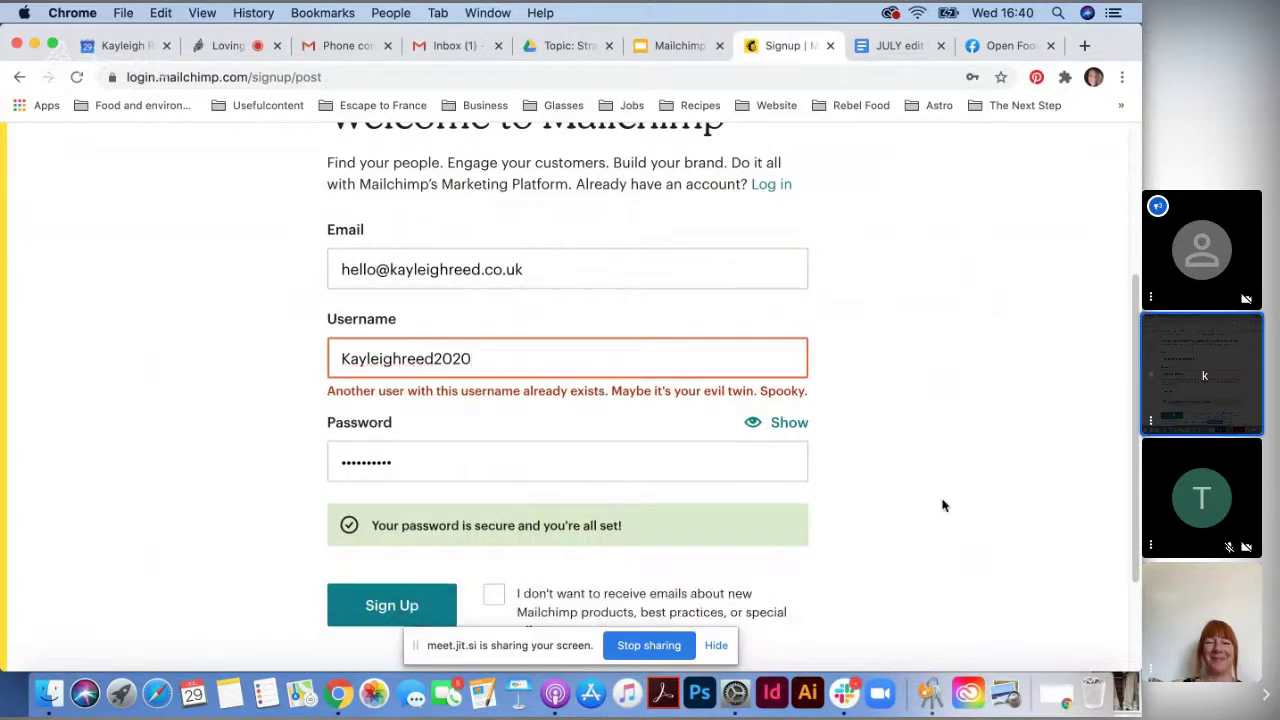
{"action": "scroll", "coordinate": [745, 559], "scroll_direction": "down", "scroll_amount": 2}
{"action": "left_click", "coordinate": [388, 520]}
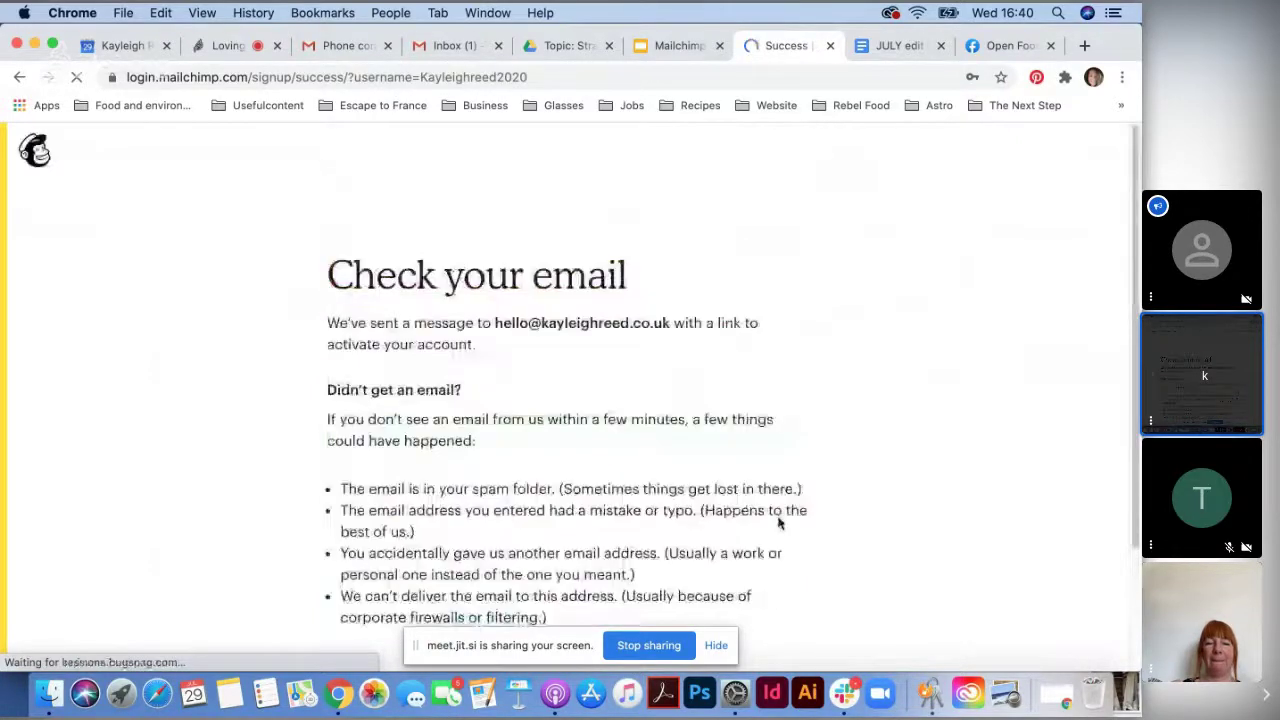
{"action": "left_click", "coordinate": [449, 46]}
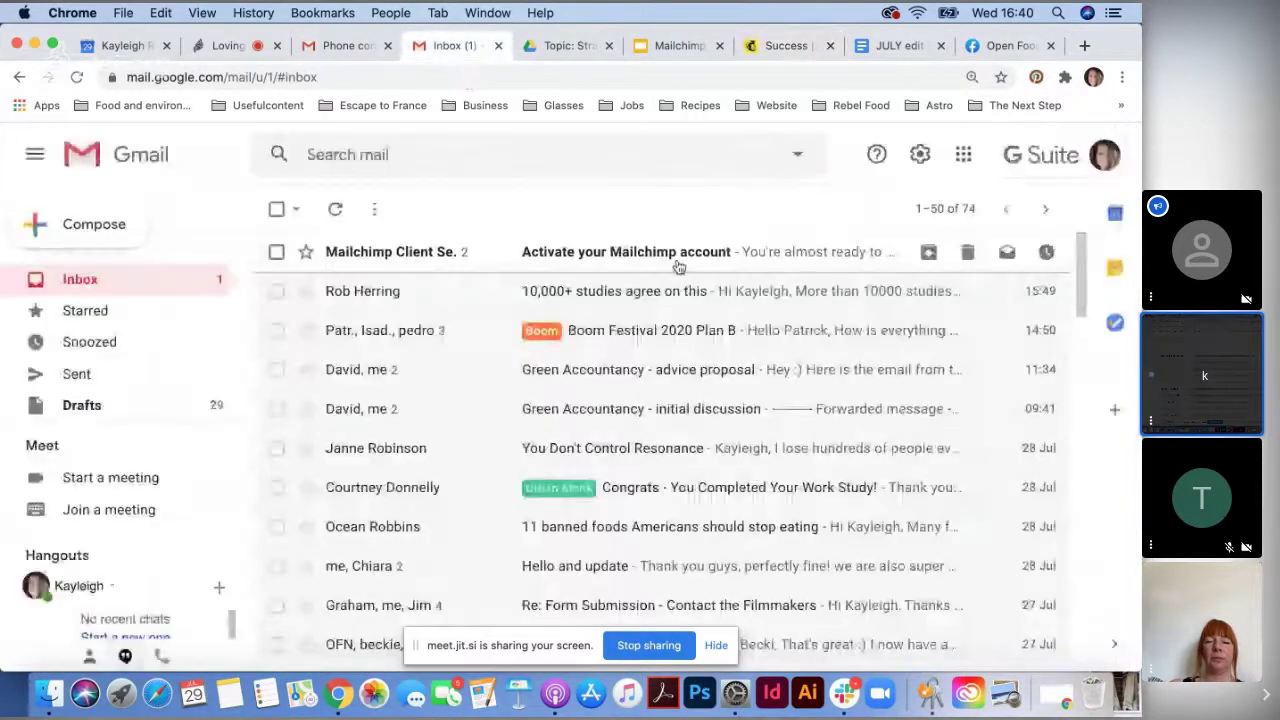
- Open the 'Activate your Mailchimp account' e-mail and use its Activate Account button
{"action": "left_click", "coordinate": [675, 261]}
{"action": "scroll", "coordinate": [563, 443], "scroll_direction": "down", "scroll_amount": 5}
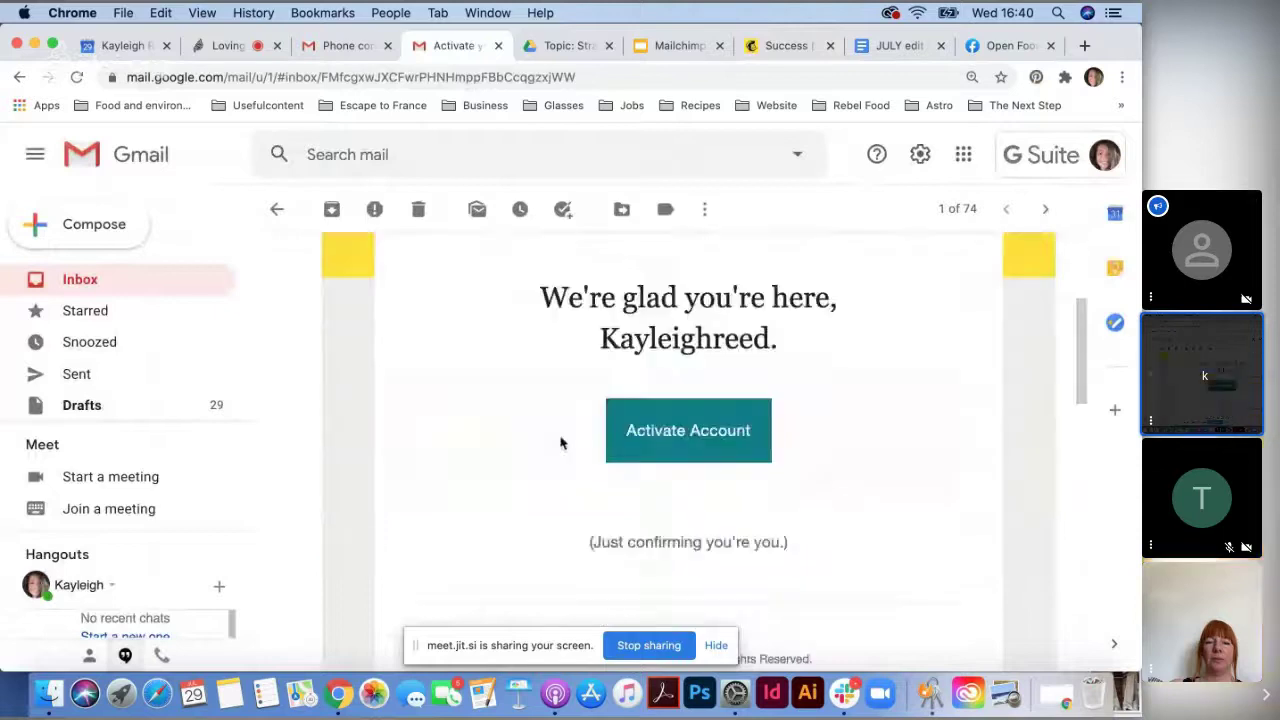
{"action": "scroll", "coordinate": [707, 407], "scroll_direction": "up", "scroll_amount": 1}
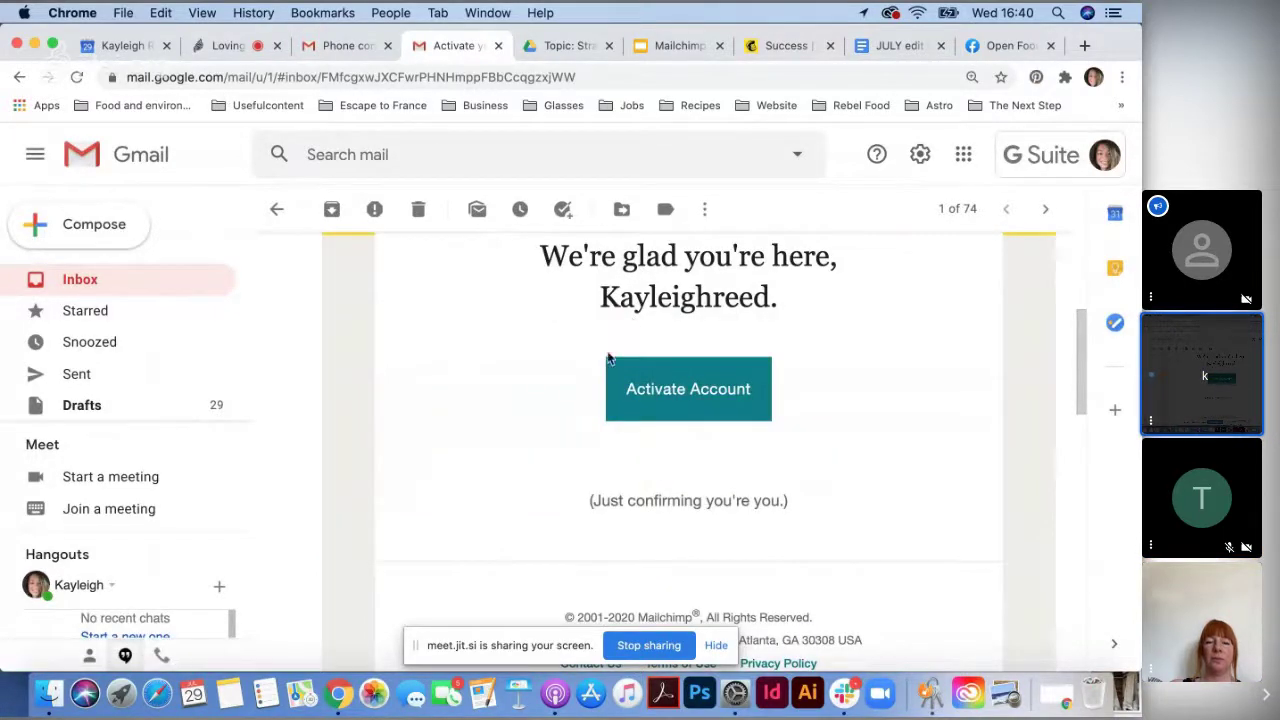
{"action": "left_click", "coordinate": [706, 405]}
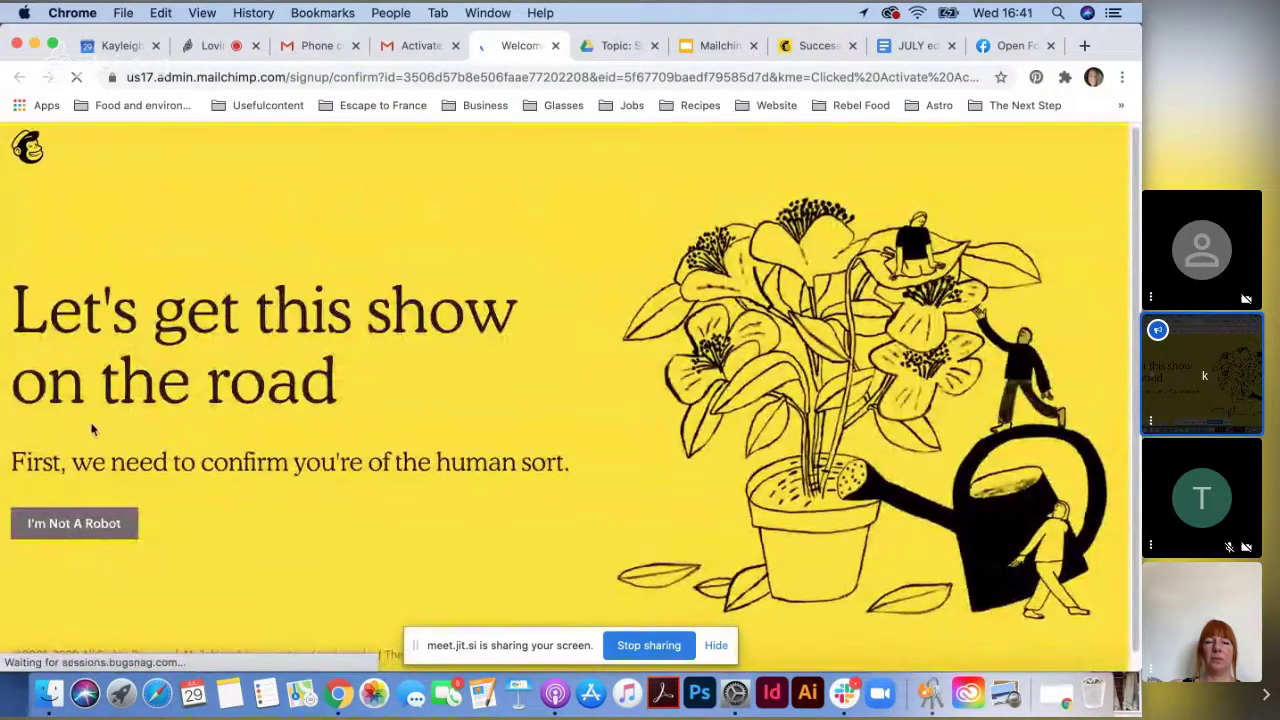
- Pass the I'm Not A Robot check and complete signup on the $0 Free plan
{"action": "scroll", "coordinate": [400, 480], "scroll_direction": "down", "scroll_amount": 1}
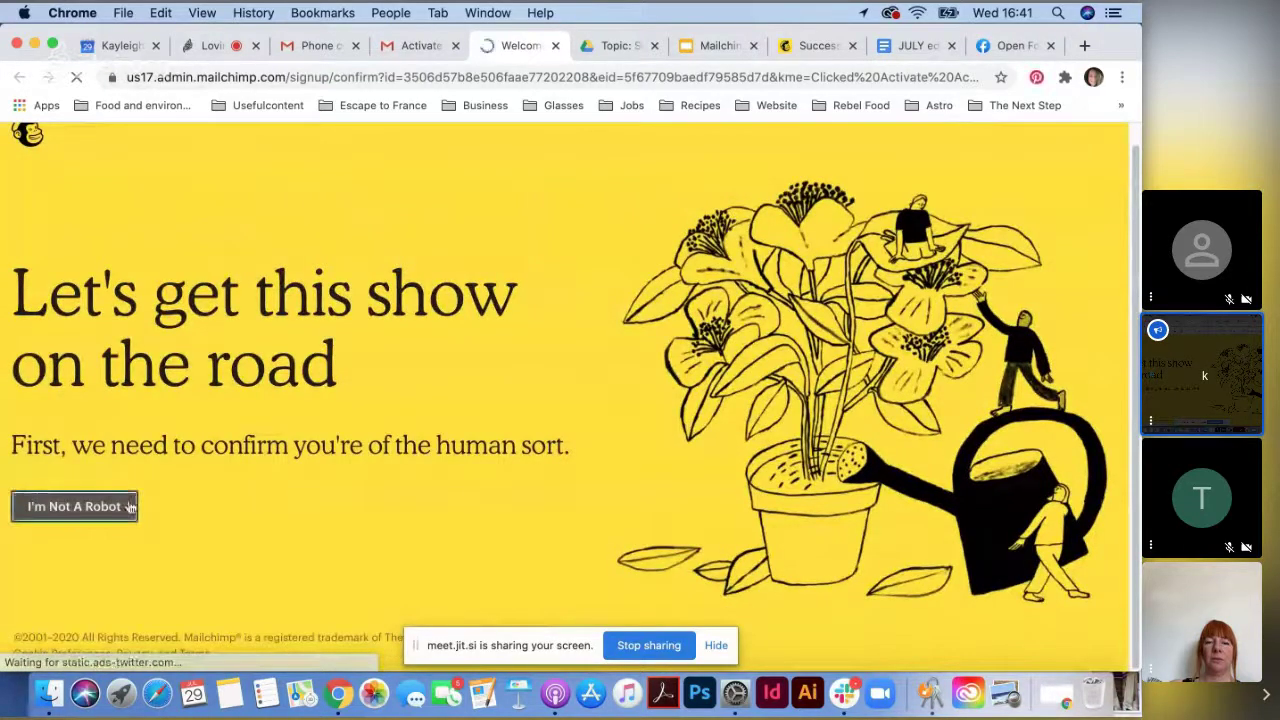
{"action": "left_click", "coordinate": [129, 507]}
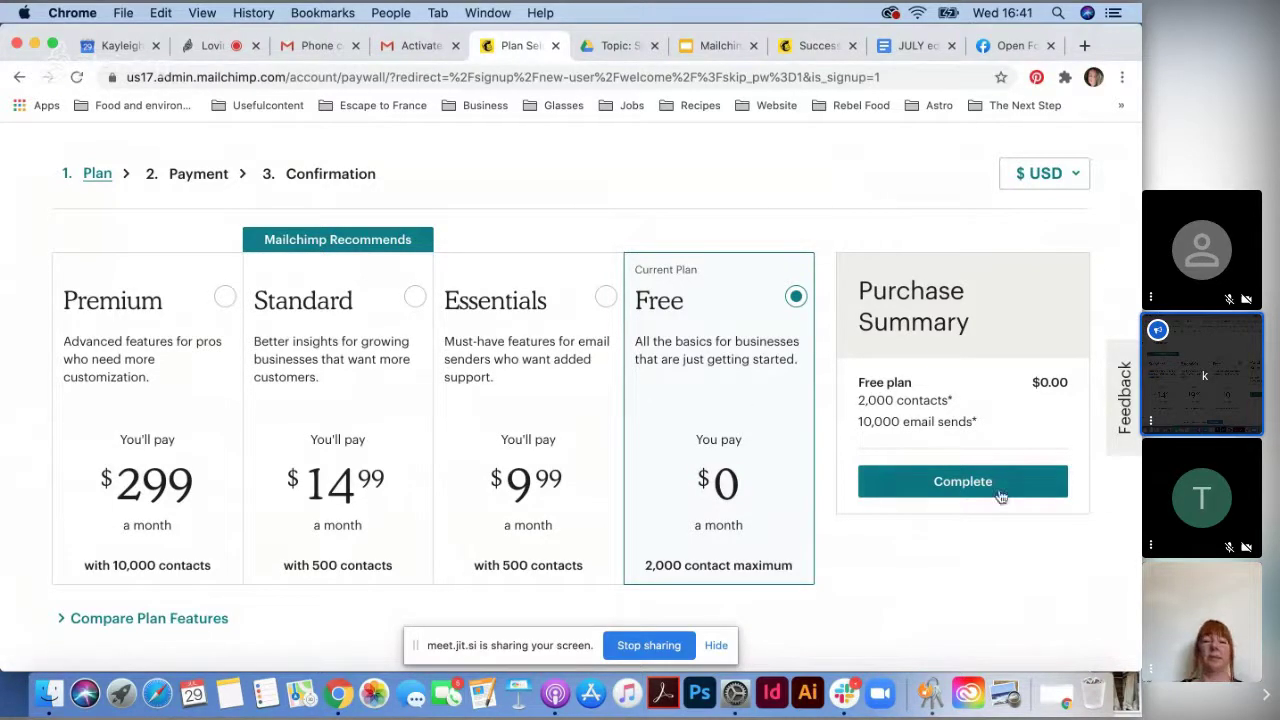
{"action": "left_click", "coordinate": [990, 486]}
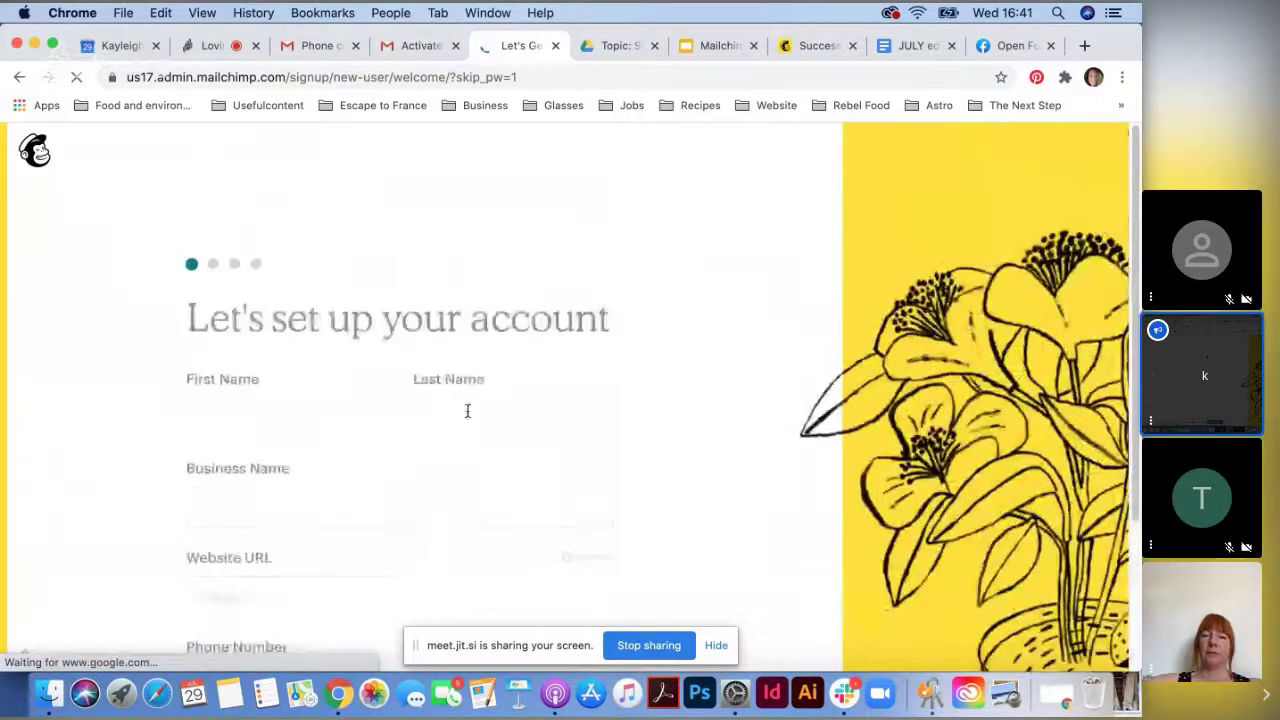
- Fill first and last name from saved details, correct the business name, and leave Phone empty
{"action": "left_click", "coordinate": [273, 309]}
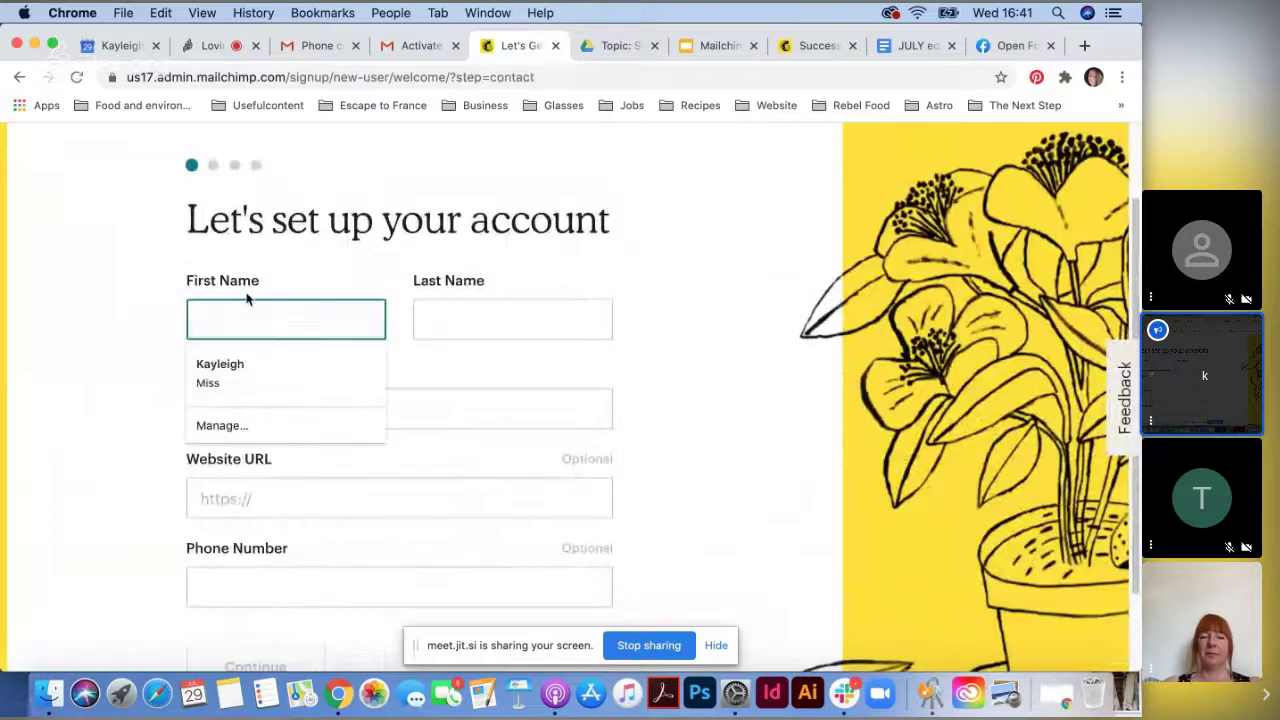
{"action": "left_click", "coordinate": [275, 389]}
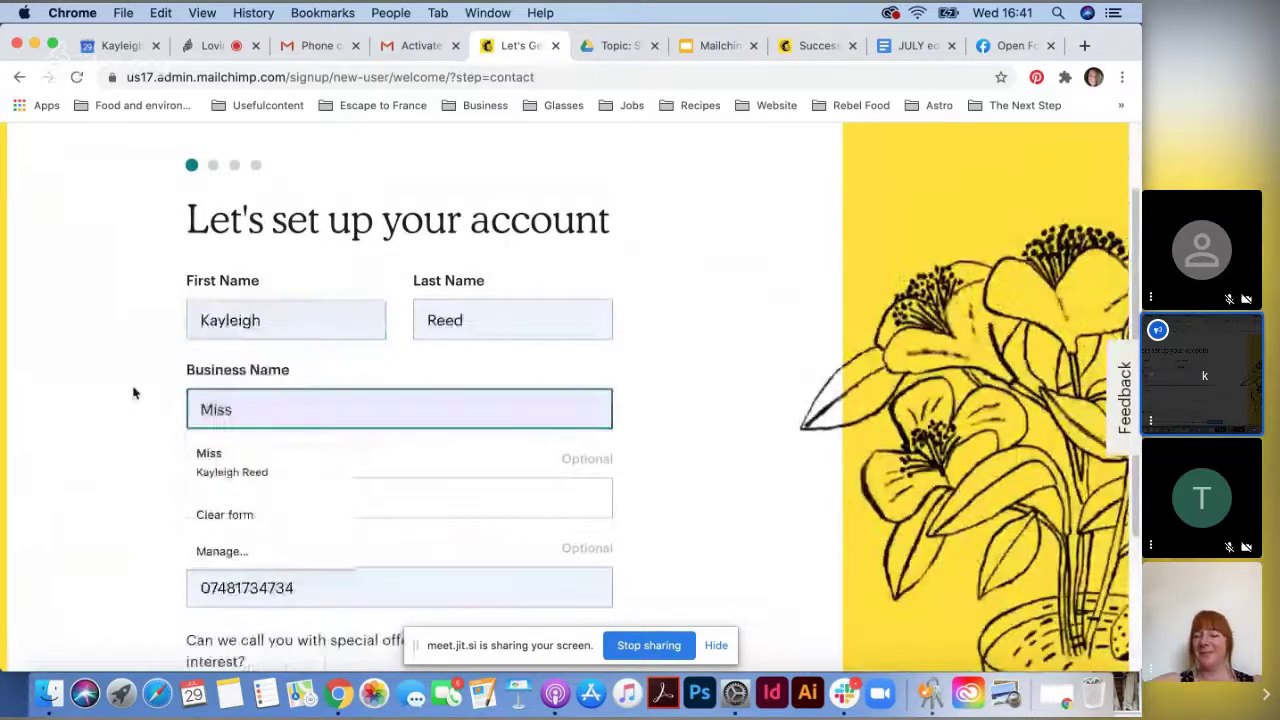
{"action": "key", "text": "BackSpace"}
{"action": "key", "text": "BackSpace"}
{"action": "key", "text": "BackSpace"}
{"action": "key", "text": "BackSpace"}
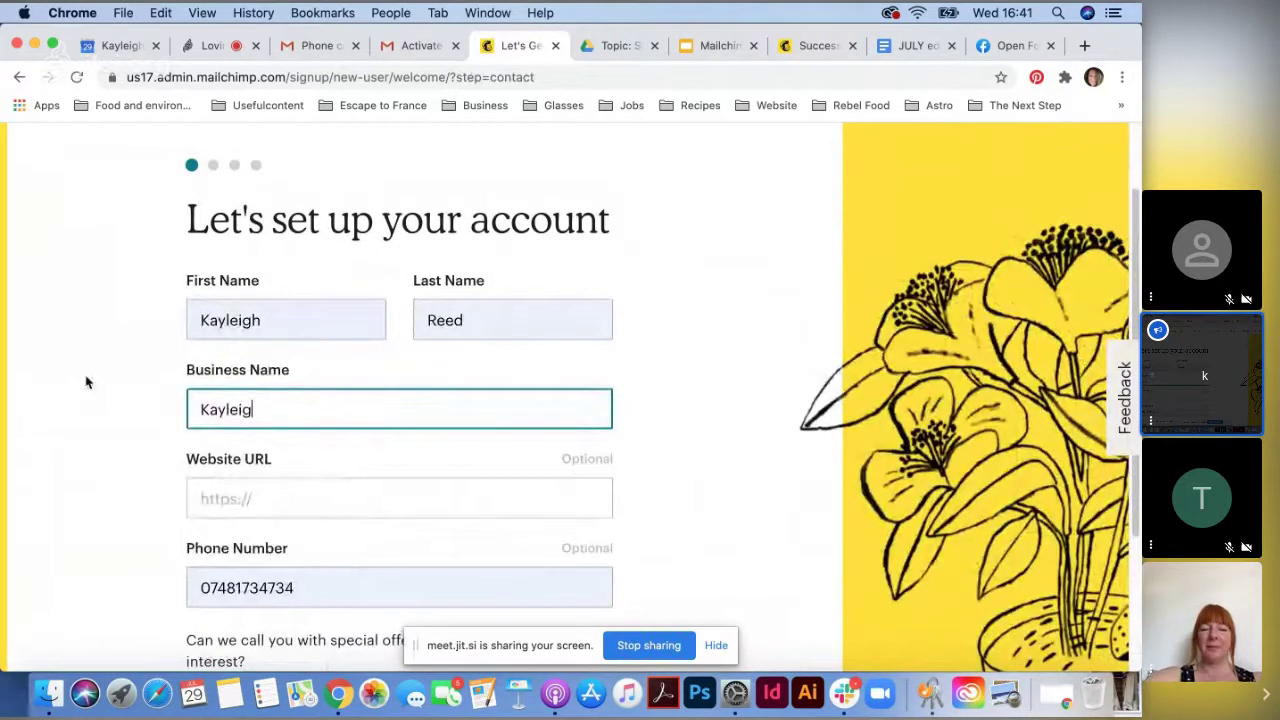
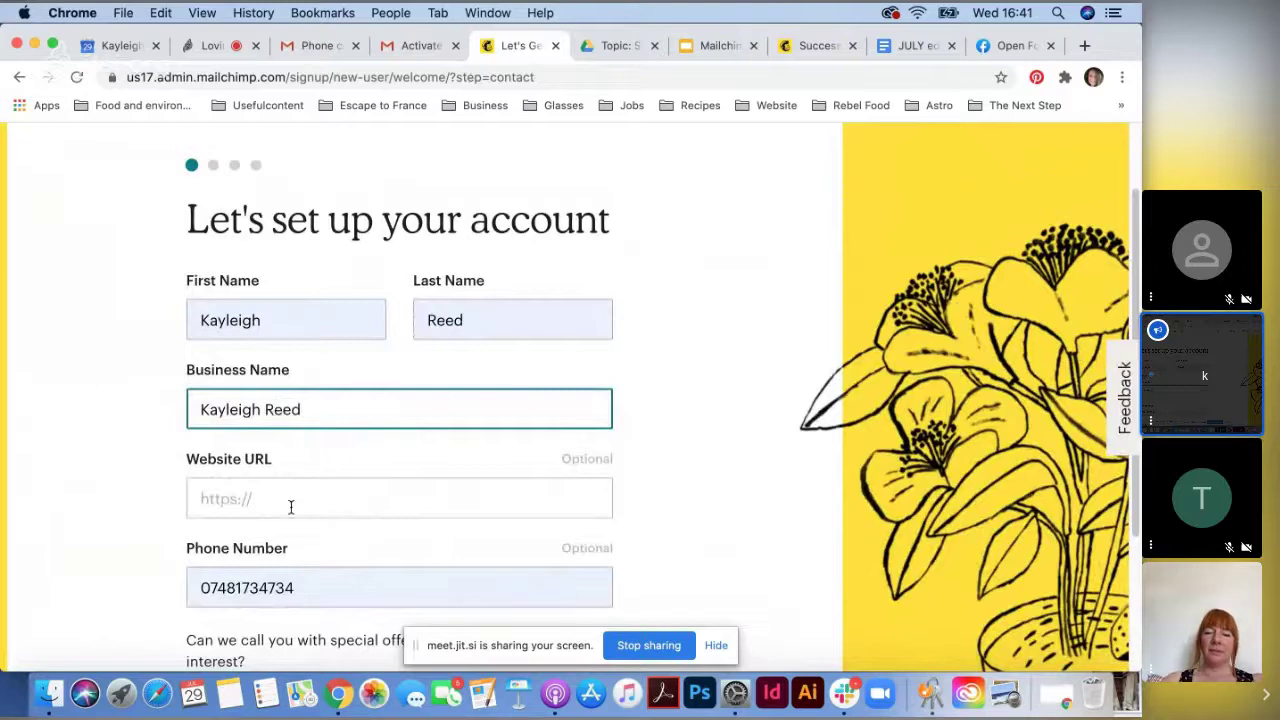
{"action": "left_click", "coordinate": [289, 502]}
{"action": "scroll", "coordinate": [693, 471], "scroll_direction": "down", "scroll_amount": 5}
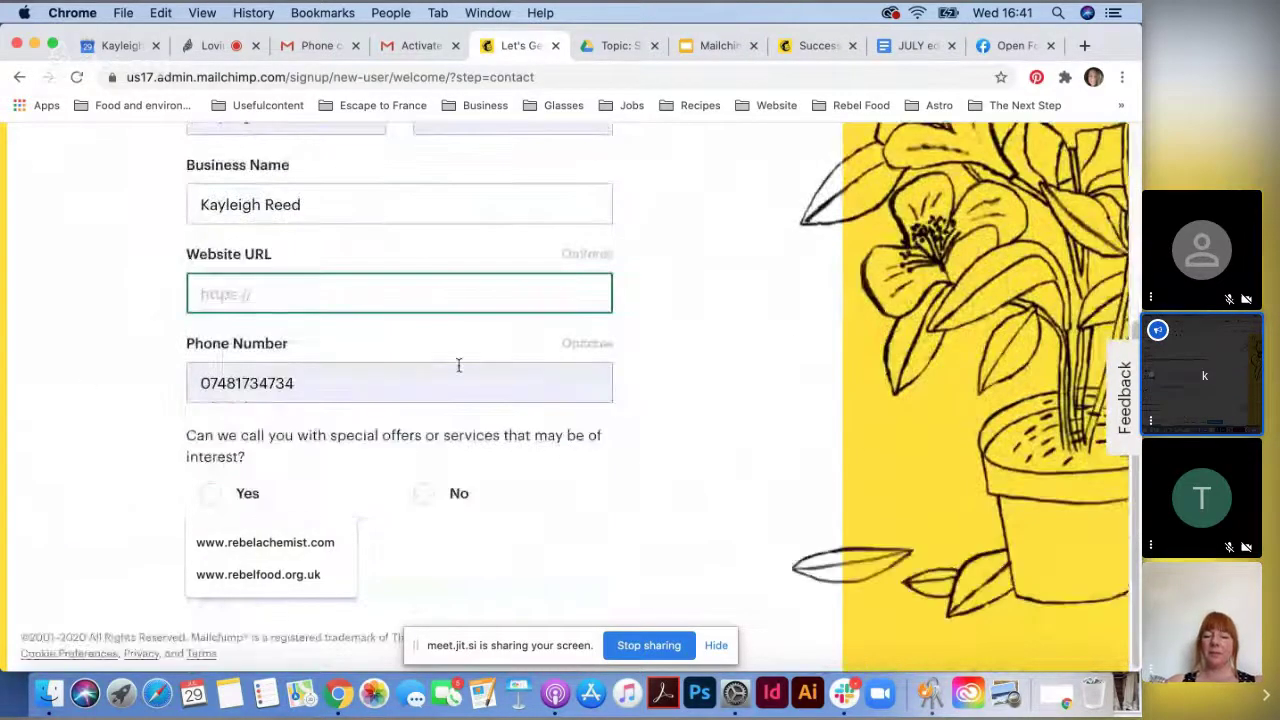
{"action": "left_click", "coordinate": [414, 366]}
{"action": "scroll", "coordinate": [743, 451], "scroll_direction": "up", "scroll_amount": 2}
{"action": "left_click", "coordinate": [630, 476]}
{"action": "left_click", "coordinate": [255, 565]}
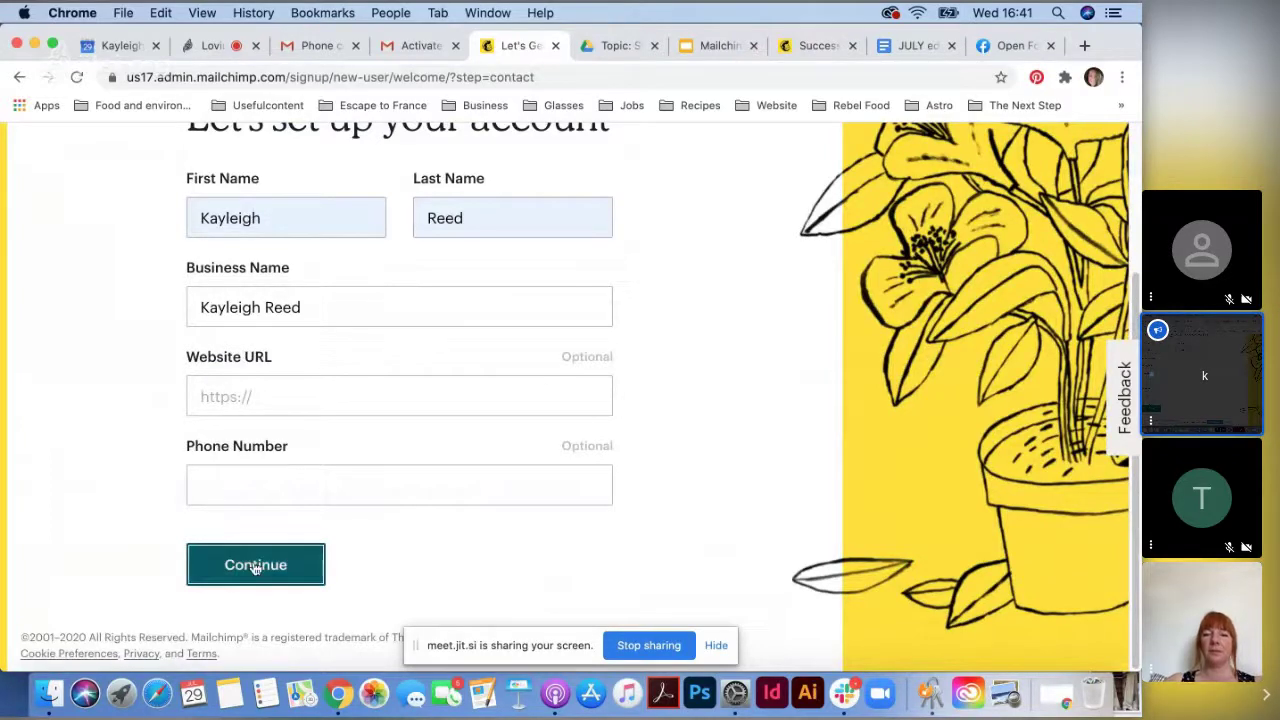
- Enter the business address using the saved autofill suggestion and submit it
{"action": "scroll", "coordinate": [537, 503], "scroll_direction": "down", "scroll_amount": 2}
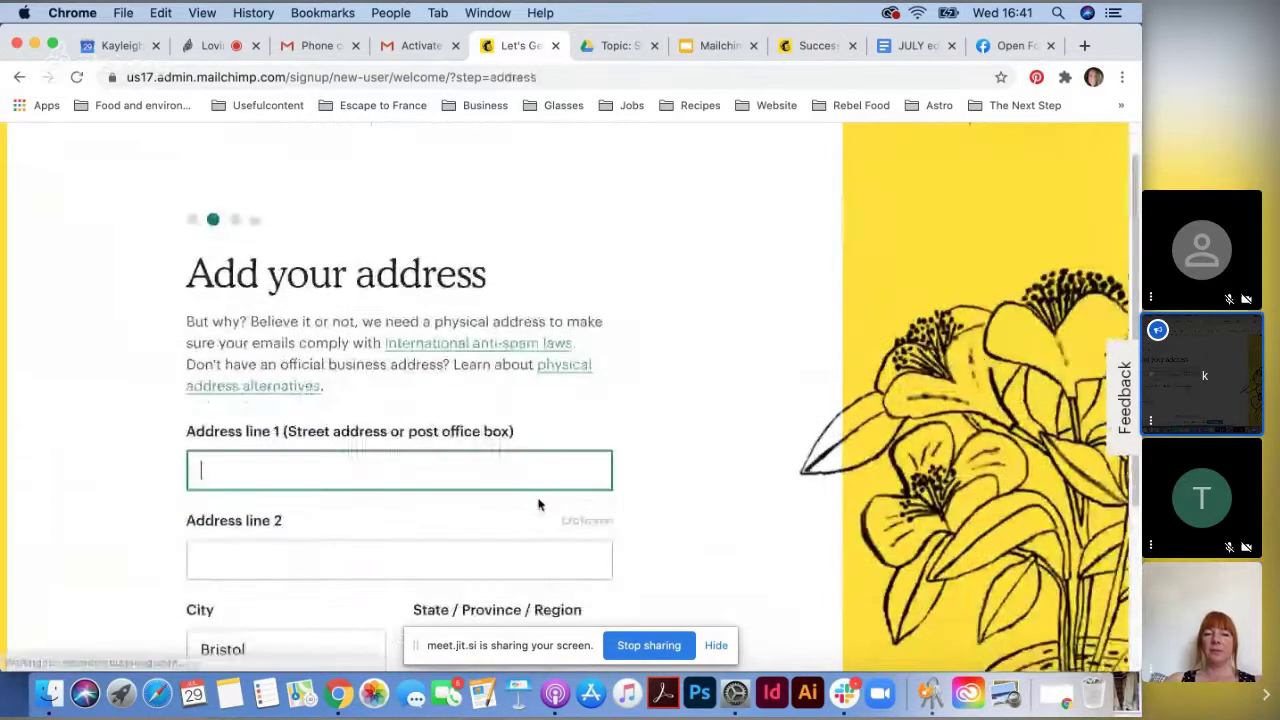
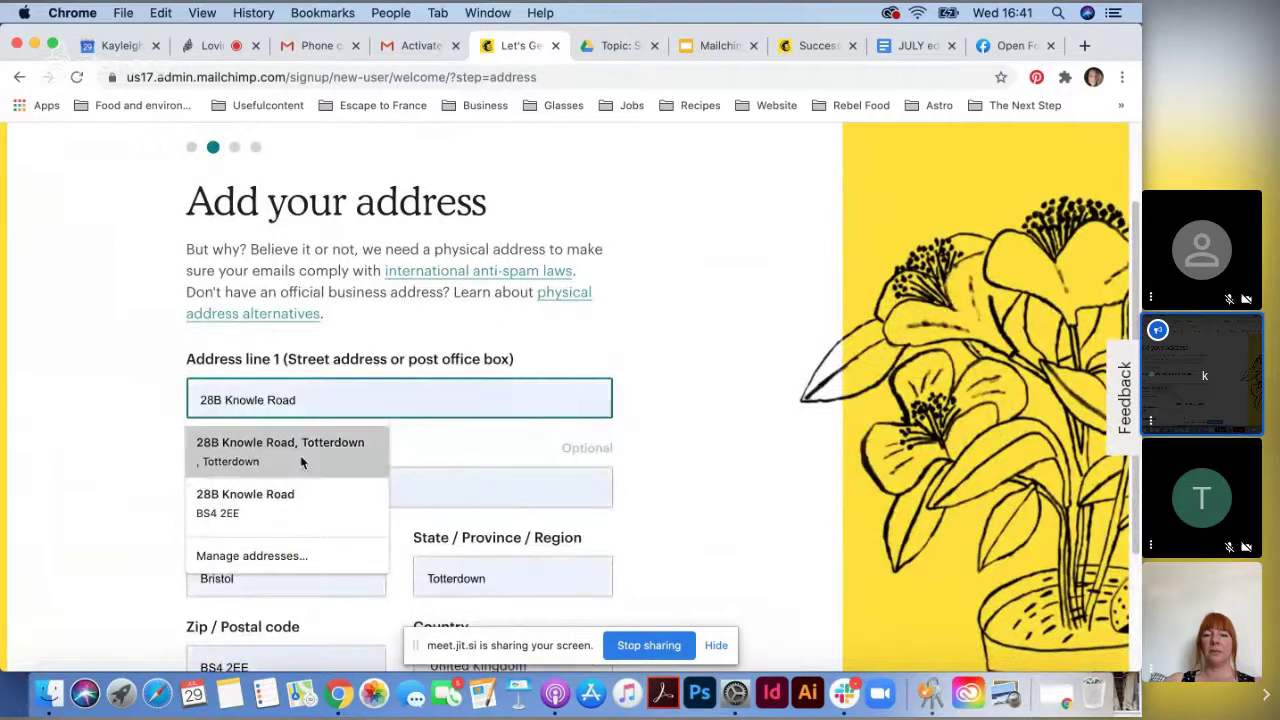
{"action": "left_click", "coordinate": [300, 455]}
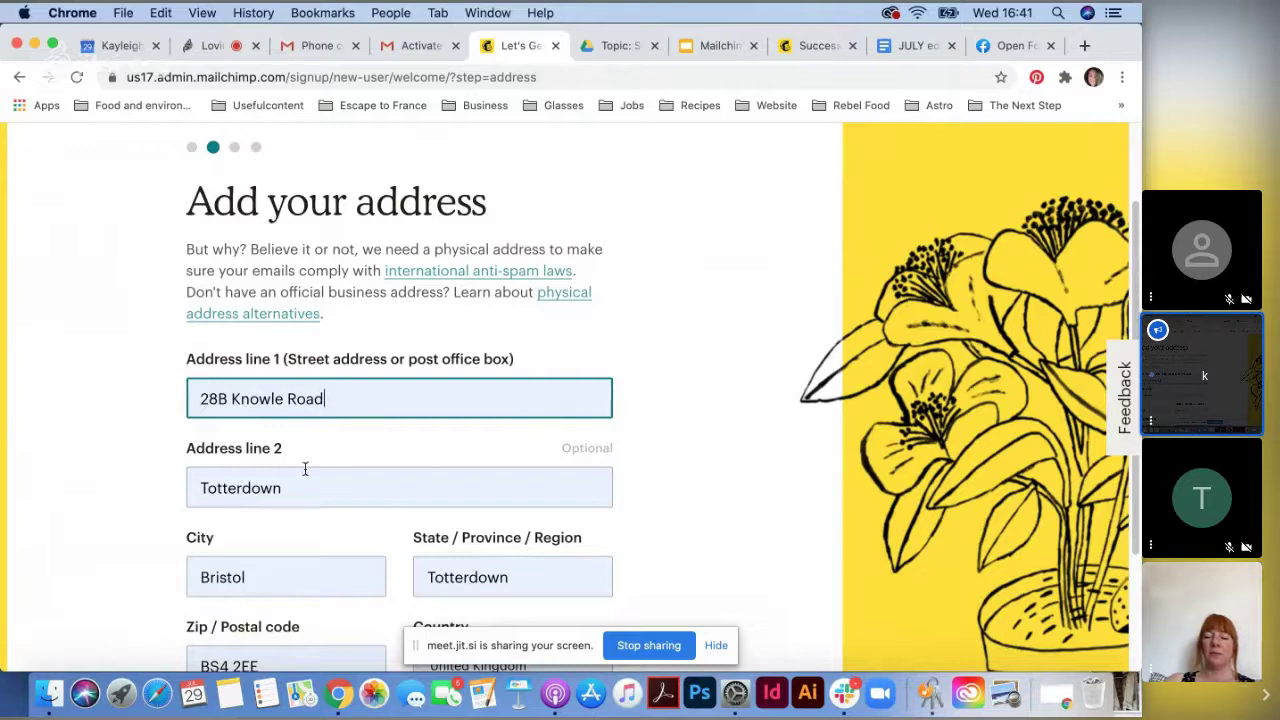
{"action": "scroll", "coordinate": [305, 469], "scroll_direction": "down", "scroll_amount": 3}
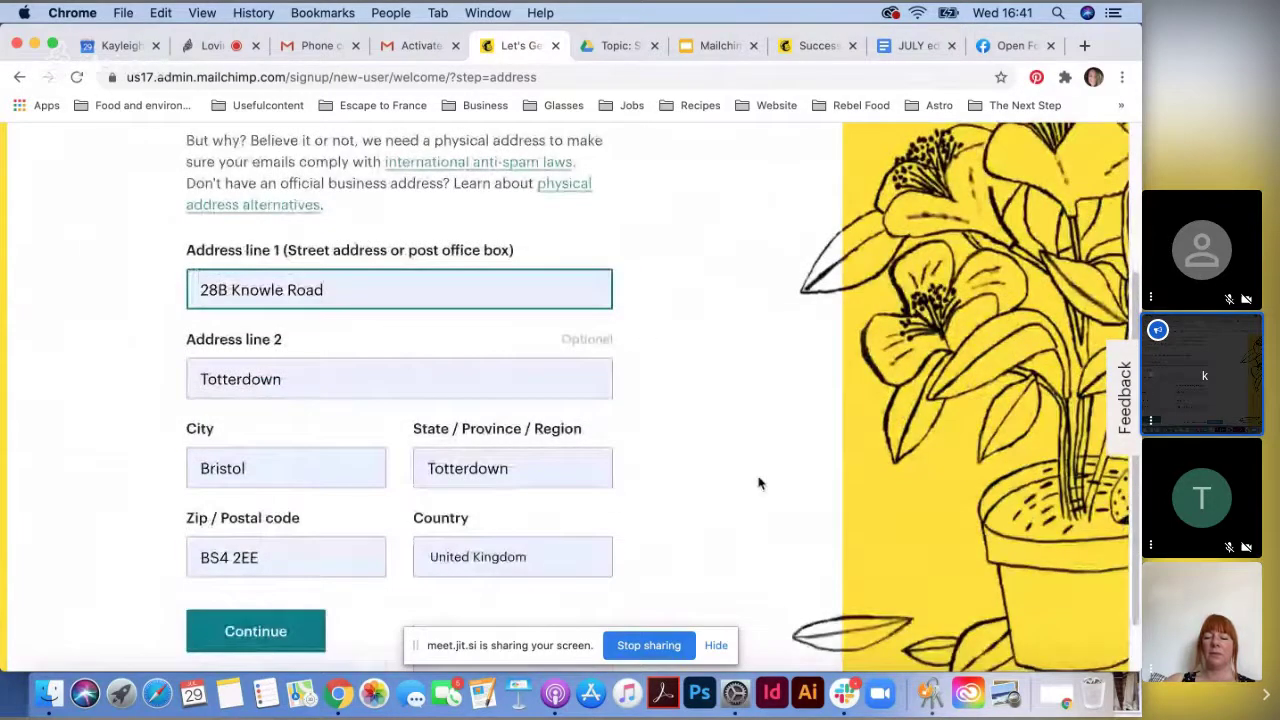
{"action": "scroll", "coordinate": [758, 483], "scroll_direction": "down", "scroll_amount": 2}
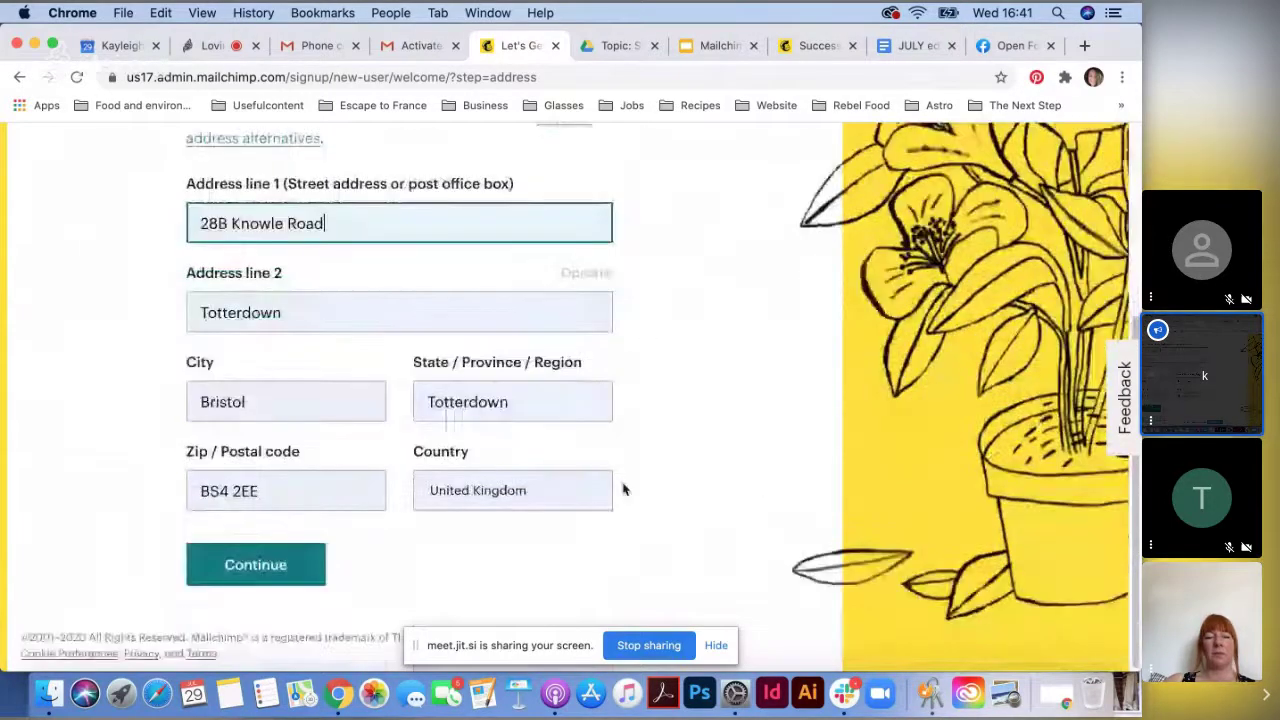
{"action": "left_click", "coordinate": [251, 576]}
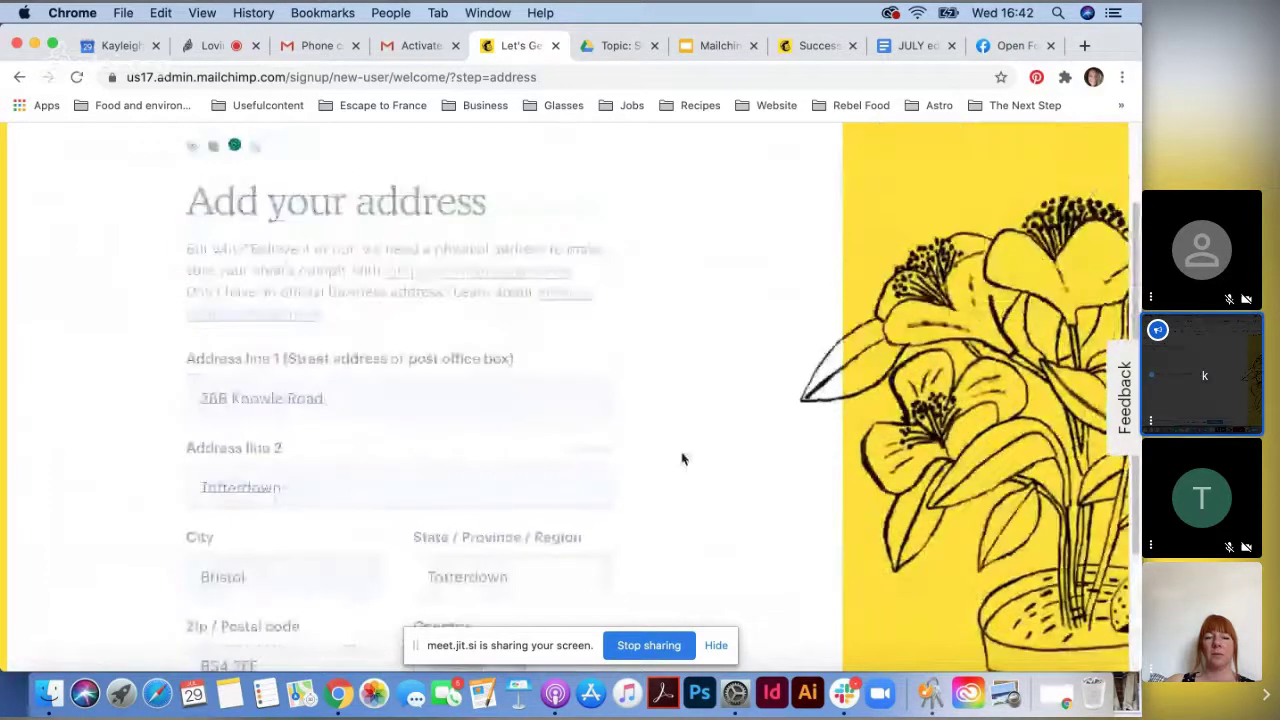
{"action": "scroll", "coordinate": [380, 523], "scroll_direction": "down", "scroll_amount": 2}
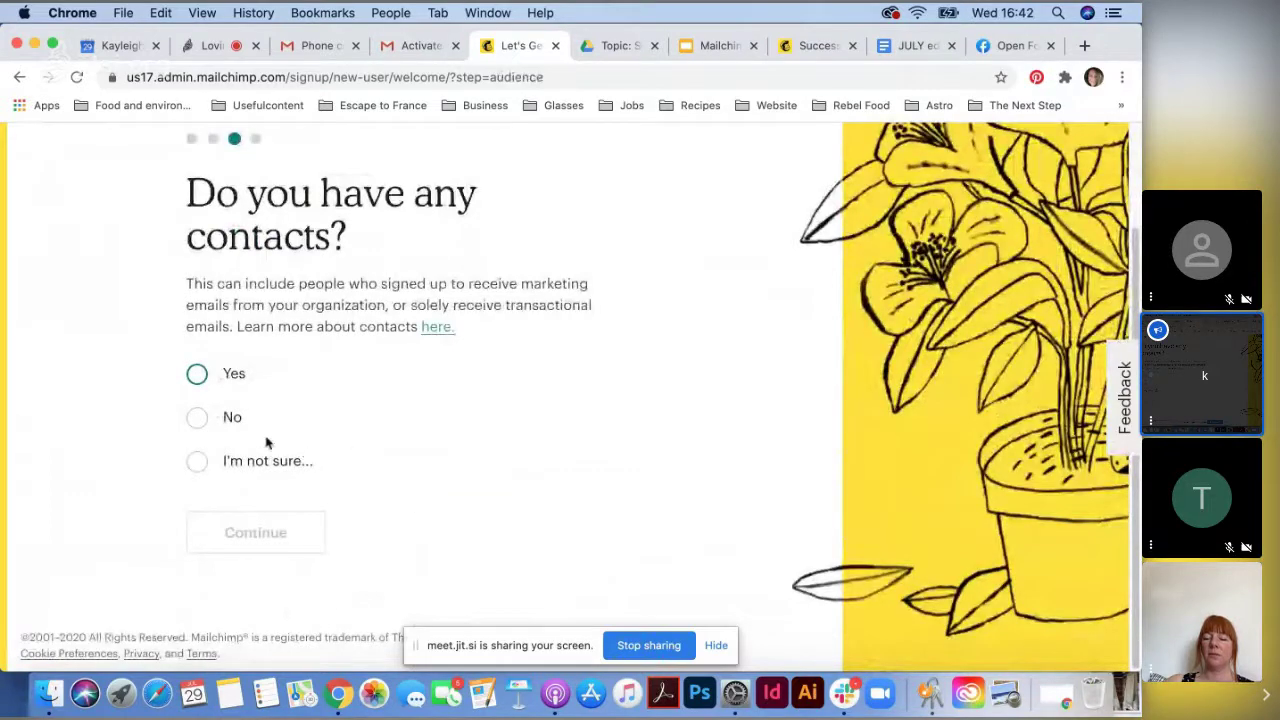
- Answer that there are no existing contacts and that the business offers Physical Goods
{"action": "left_click", "coordinate": [199, 424]}
{"action": "left_click", "coordinate": [271, 580]}
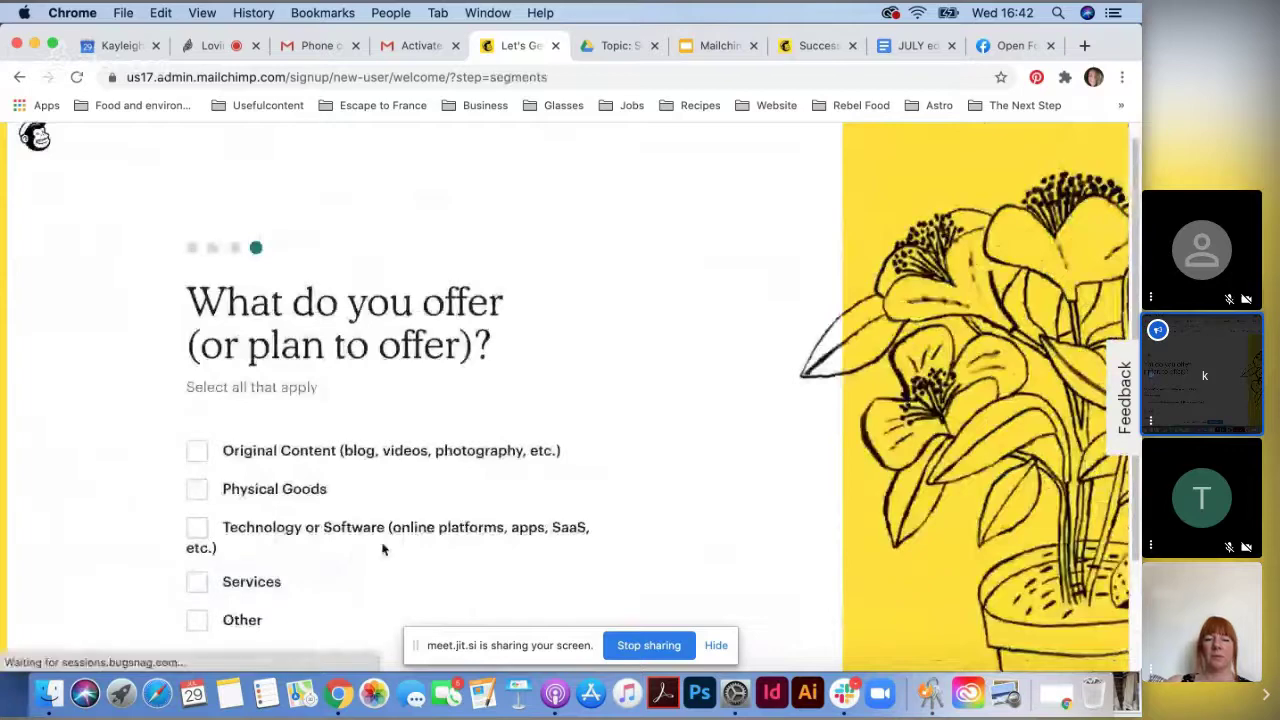
{"action": "scroll", "coordinate": [352, 553], "scroll_direction": "down", "scroll_amount": 3}
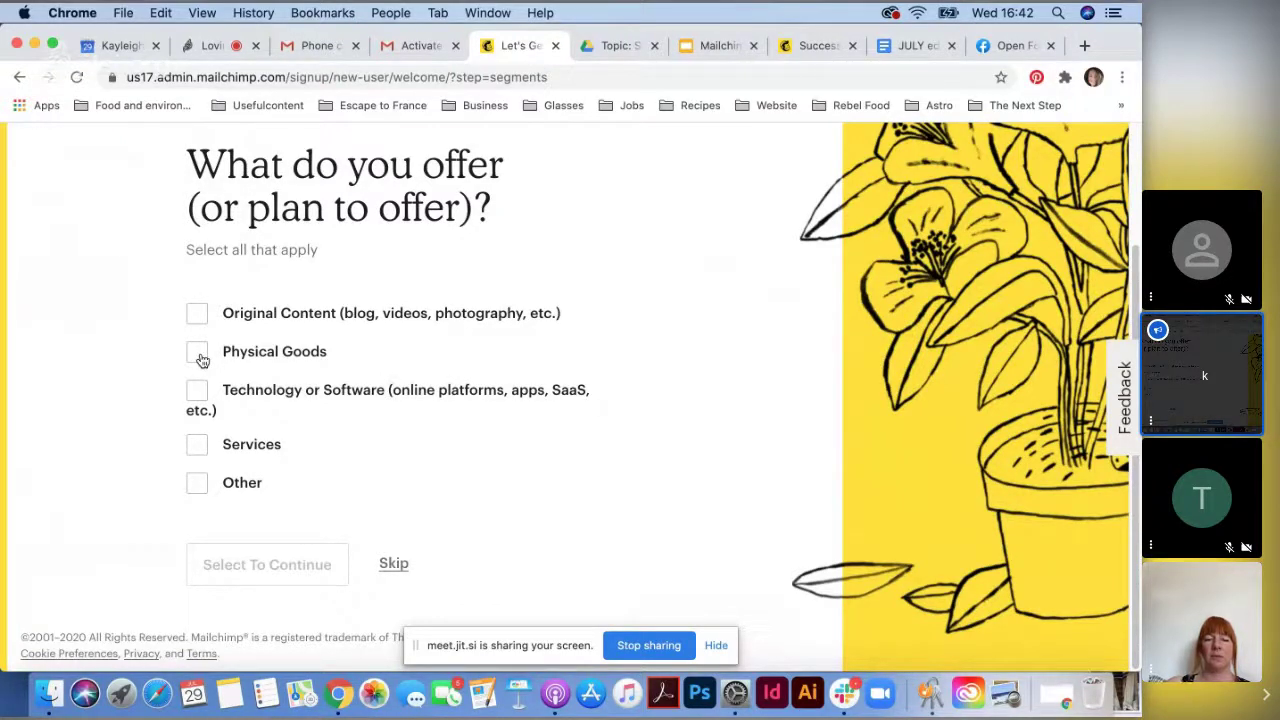
{"action": "left_click", "coordinate": [199, 356]}
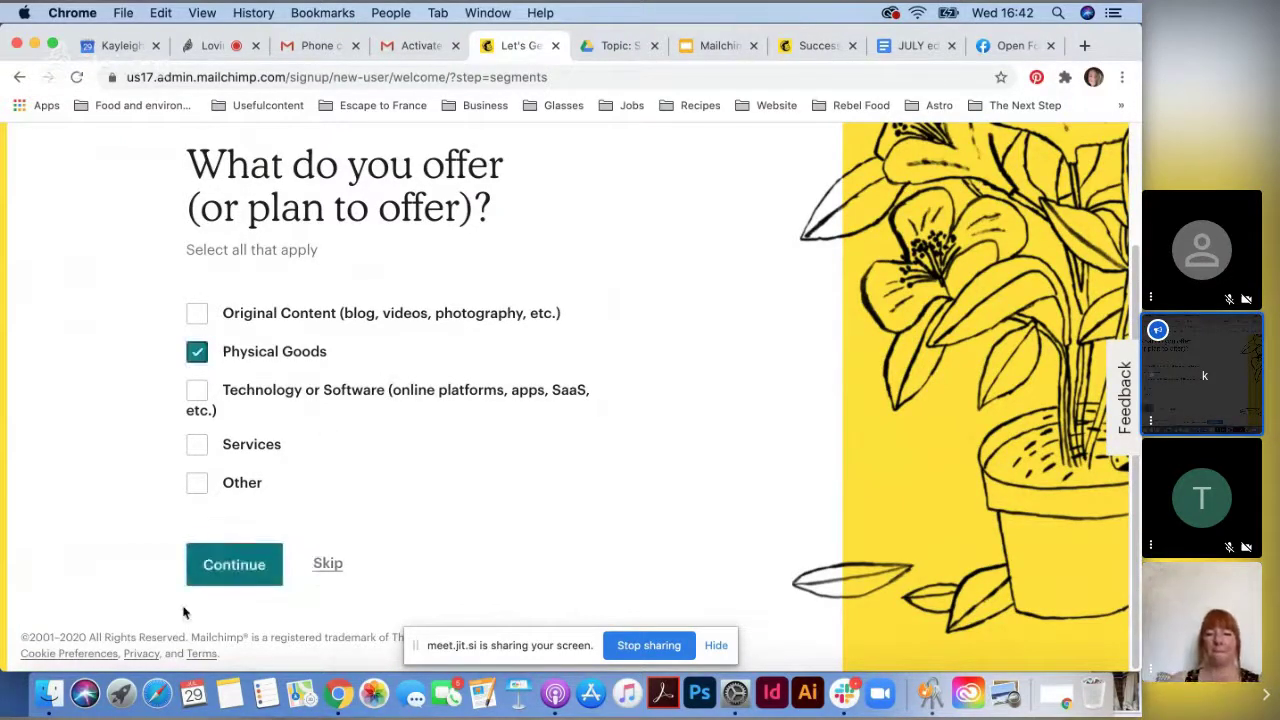
{"action": "left_click", "coordinate": [262, 565]}
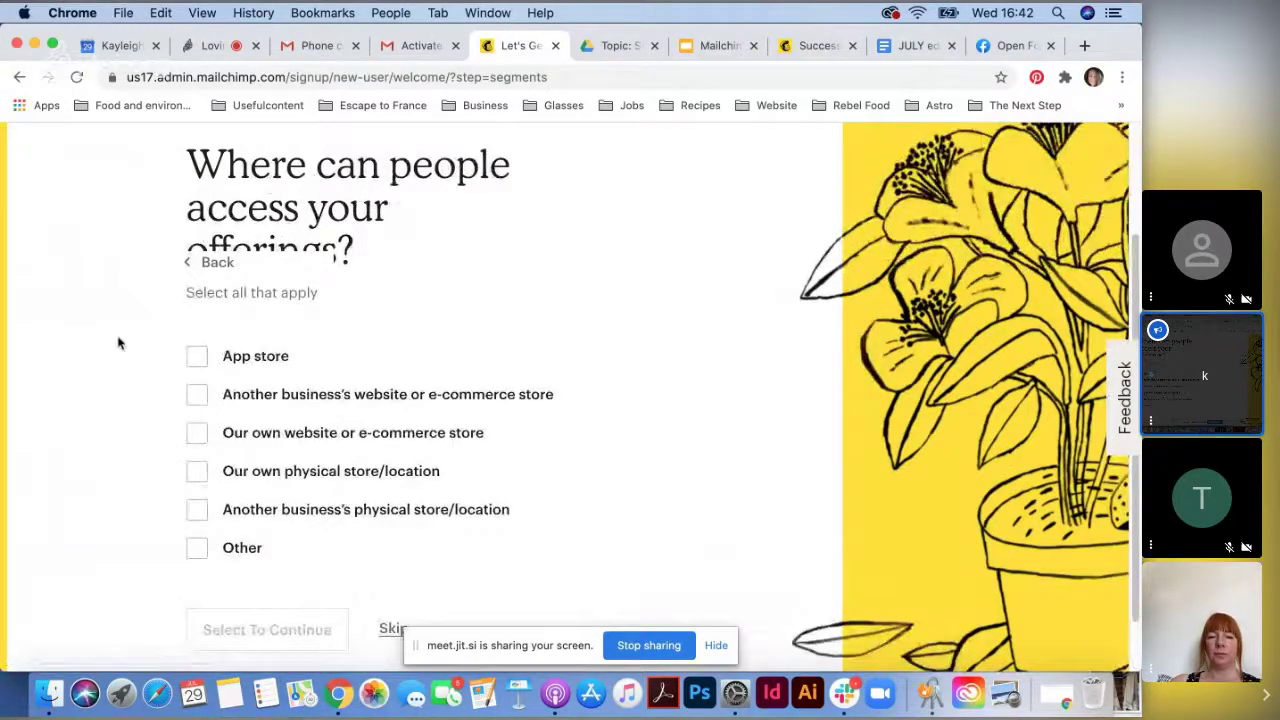
- Choose 'Our own physical store/location', finish without newsletters, and return to the Jitsi meeting
{"action": "left_click", "coordinate": [200, 476]}
{"action": "left_click", "coordinate": [222, 629]}
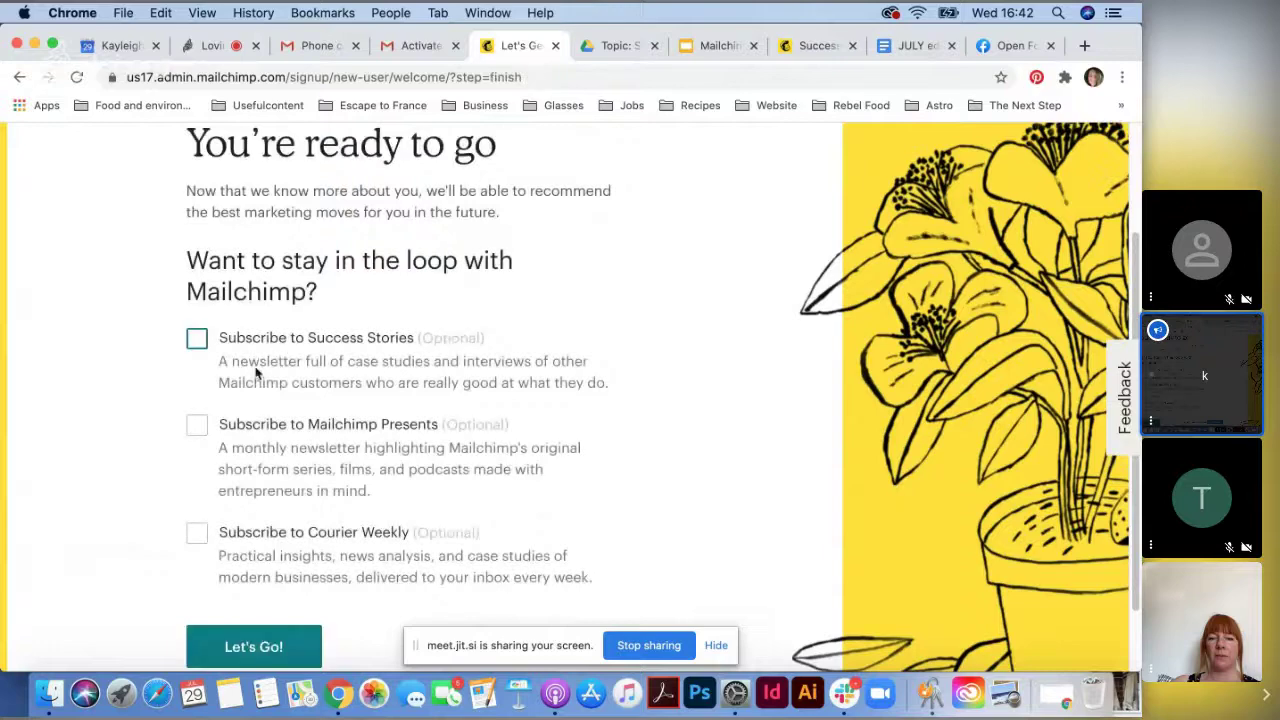
{"action": "scroll", "coordinate": [255, 372], "scroll_direction": "down", "scroll_amount": 2}
{"action": "left_click", "coordinate": [283, 570]}
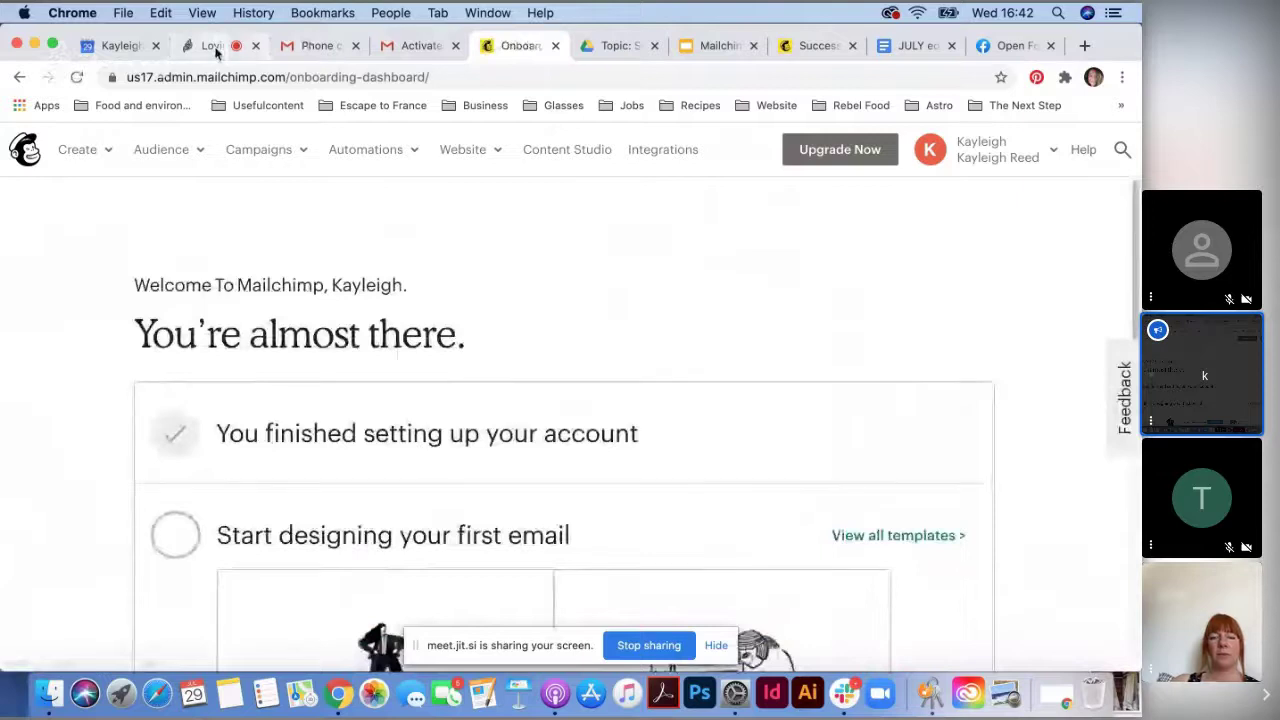
{"action": "left_click", "coordinate": [215, 48]}
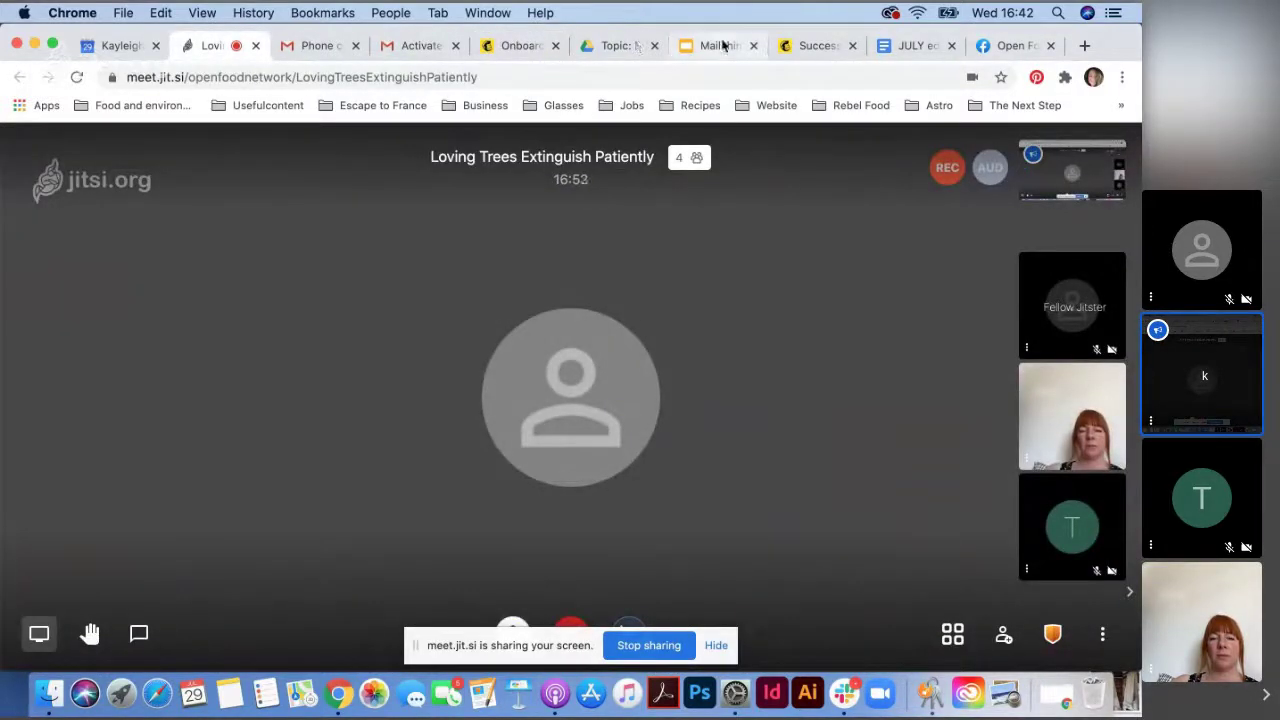
- Present the Google Slides deck full screen and advance to 'What is GDPR again?'
{"action": "left_click", "coordinate": [720, 45]}
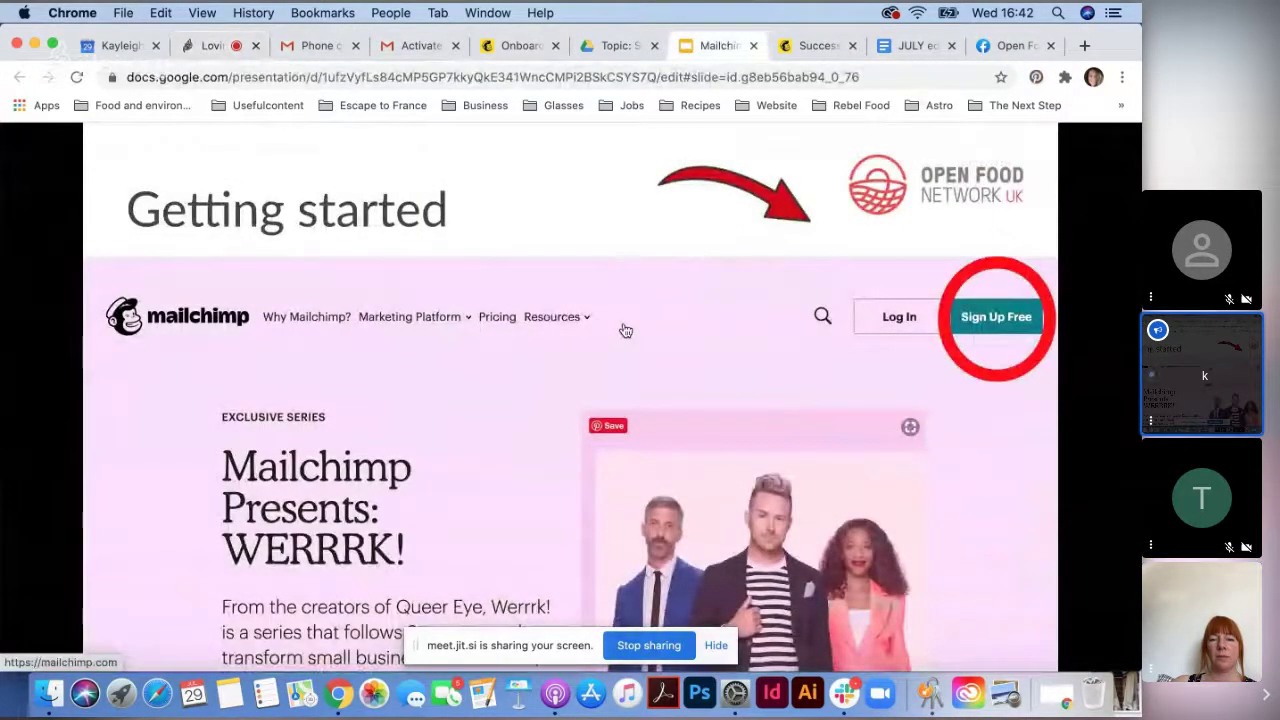
{"action": "key", "text": "ctrl+super+f"}
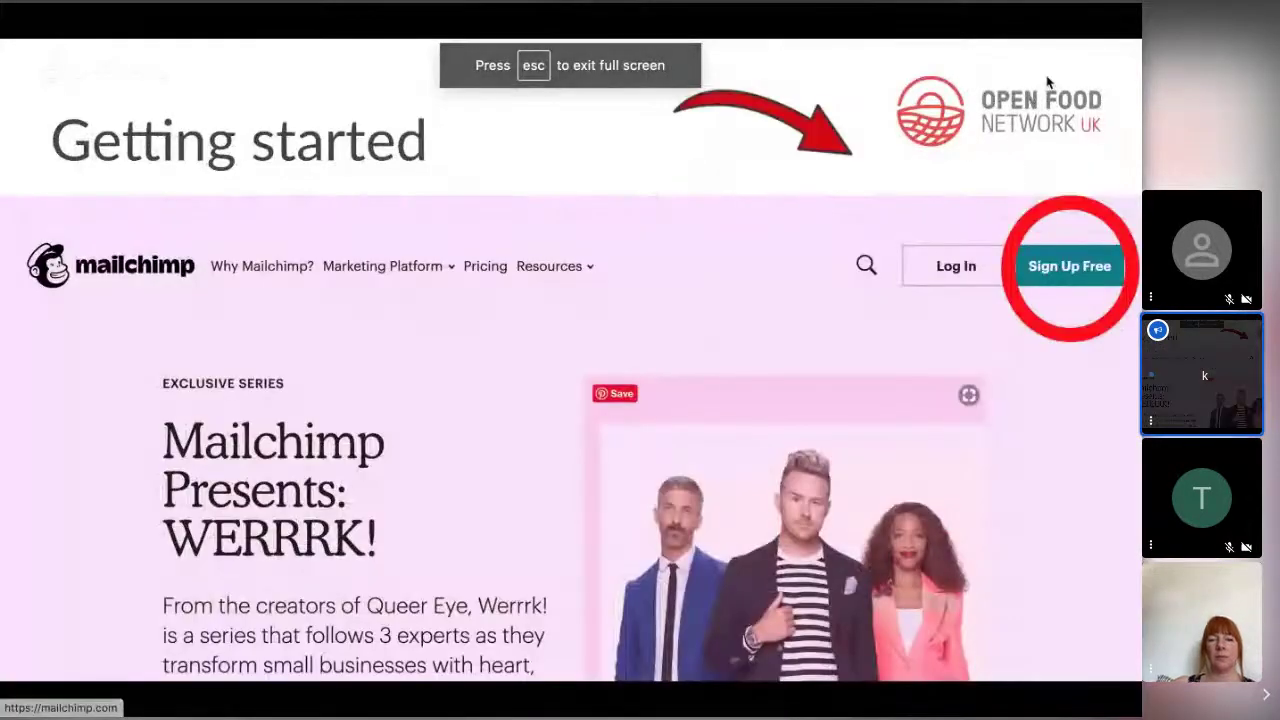
{"action": "key", "text": "Right"}
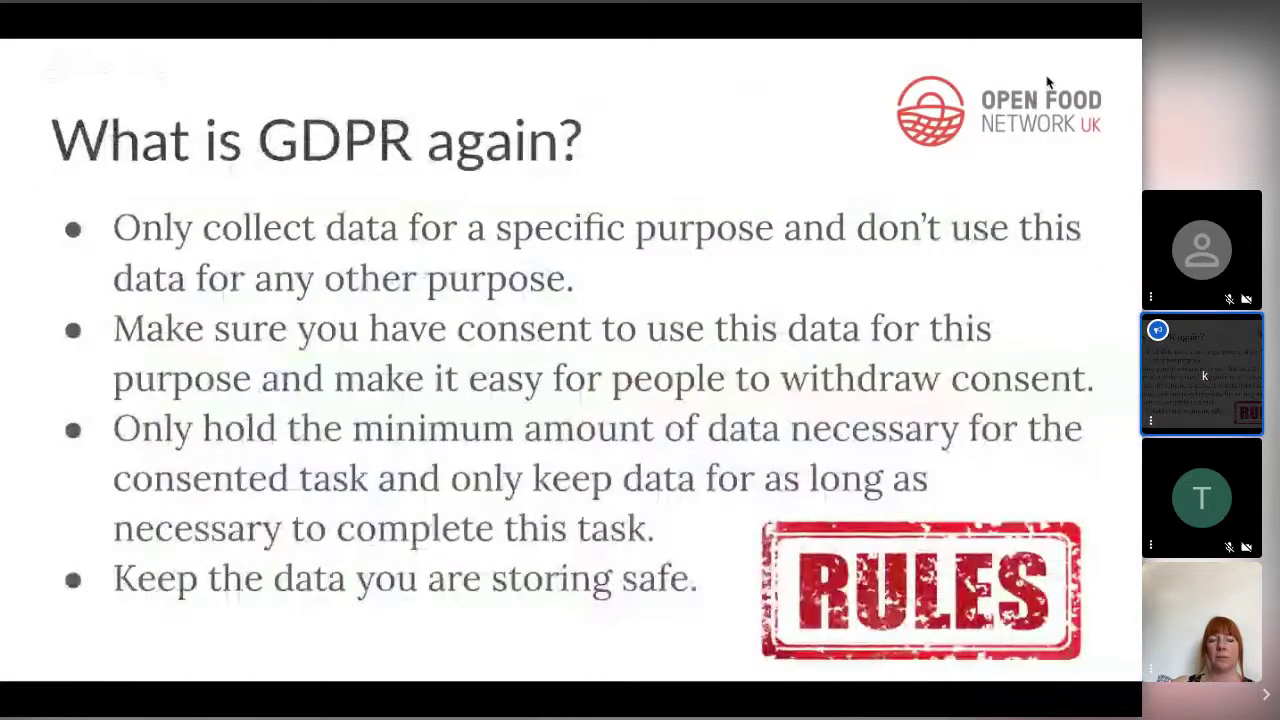
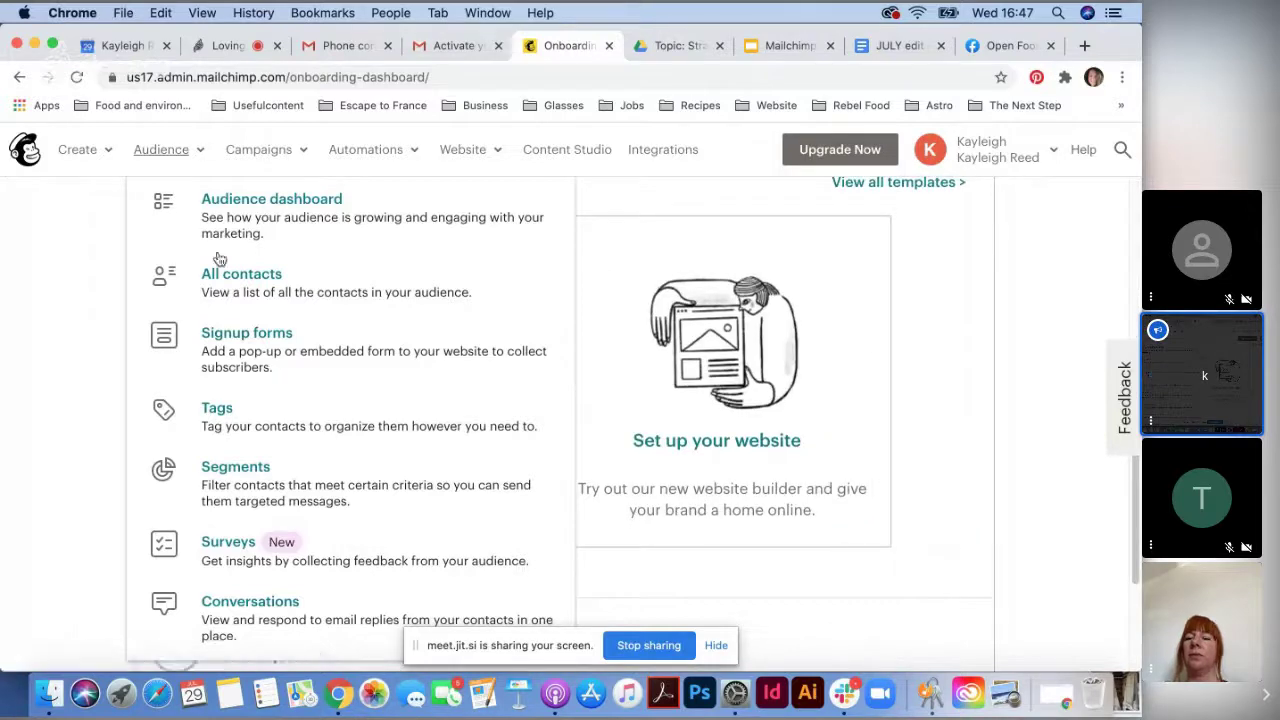
- Close the Audience options list in the top navigation of the onboarding dashboard
{"action": "left_click", "coordinate": [199, 152]}
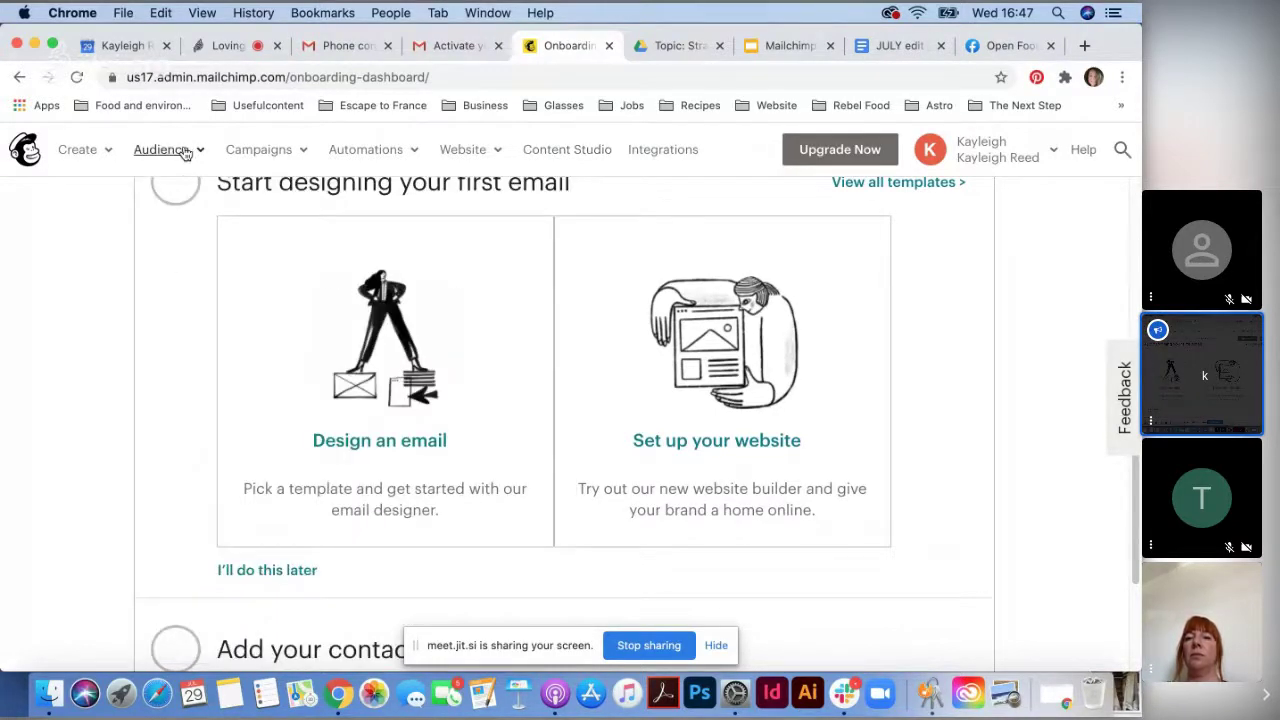
- Go through Manage Audience > Settings to GDPR fields and enable GDPR fields on signup forms
{"action": "left_click", "coordinate": [185, 153]}
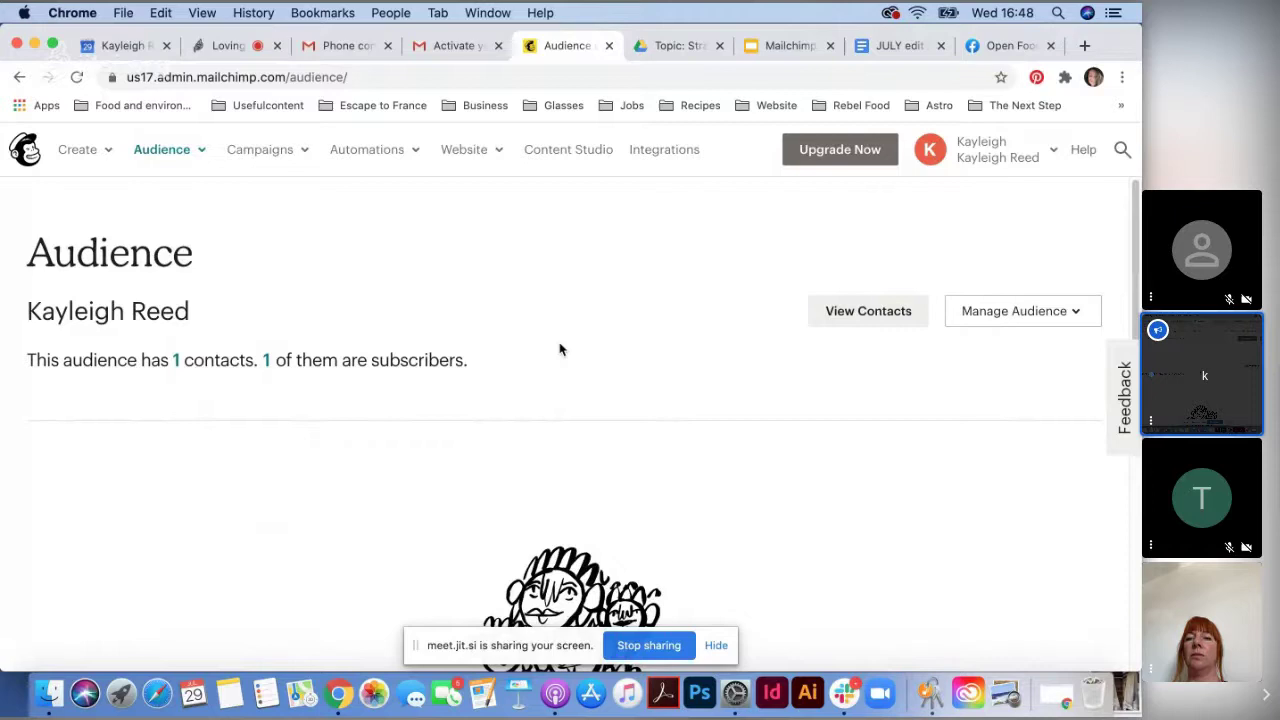
{"action": "left_click", "coordinate": [1025, 315]}
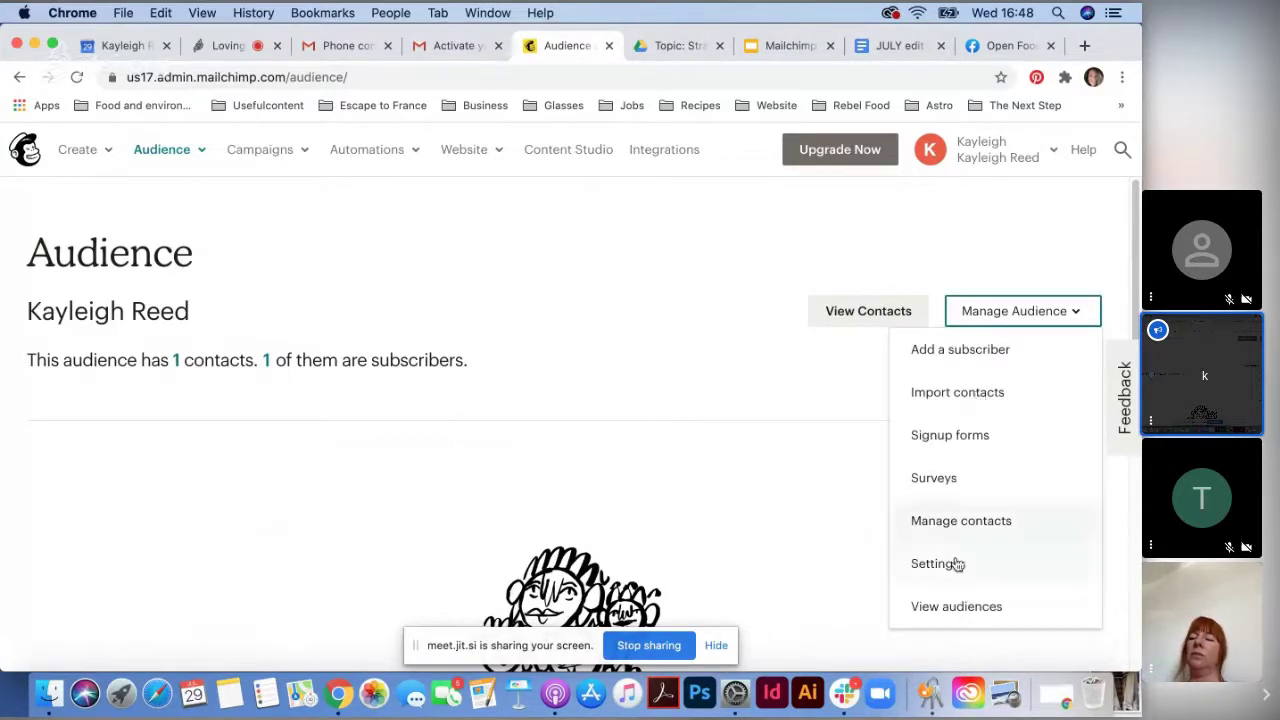
{"action": "left_click", "coordinate": [955, 564]}
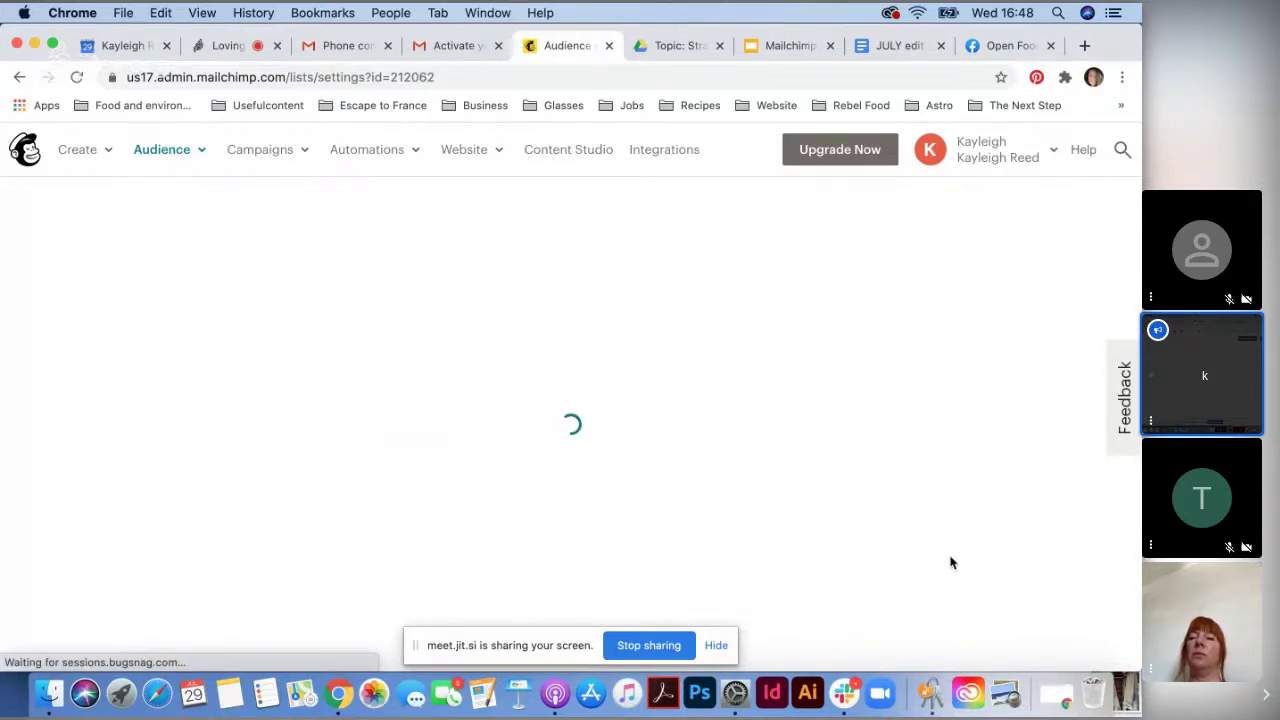
{"action": "scroll", "coordinate": [682, 510], "scroll_direction": "down", "scroll_amount": 1}
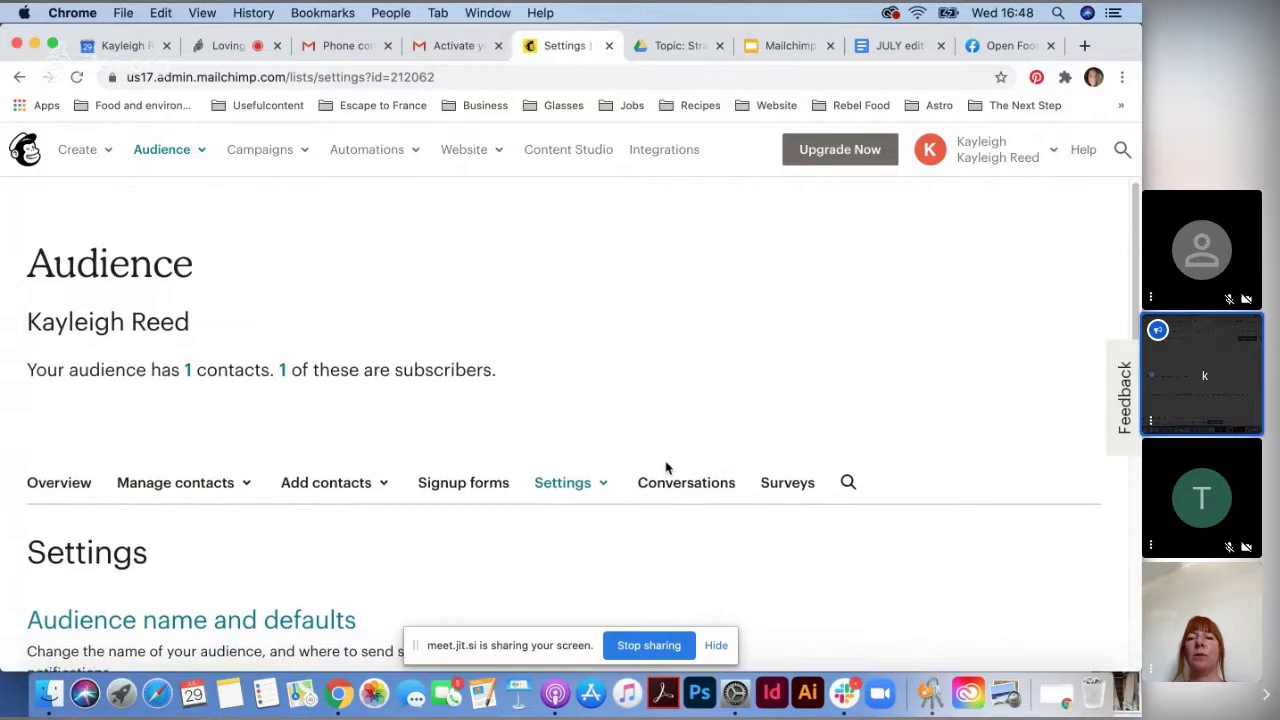
{"action": "scroll", "coordinate": [357, 506], "scroll_direction": "down", "scroll_amount": 5}
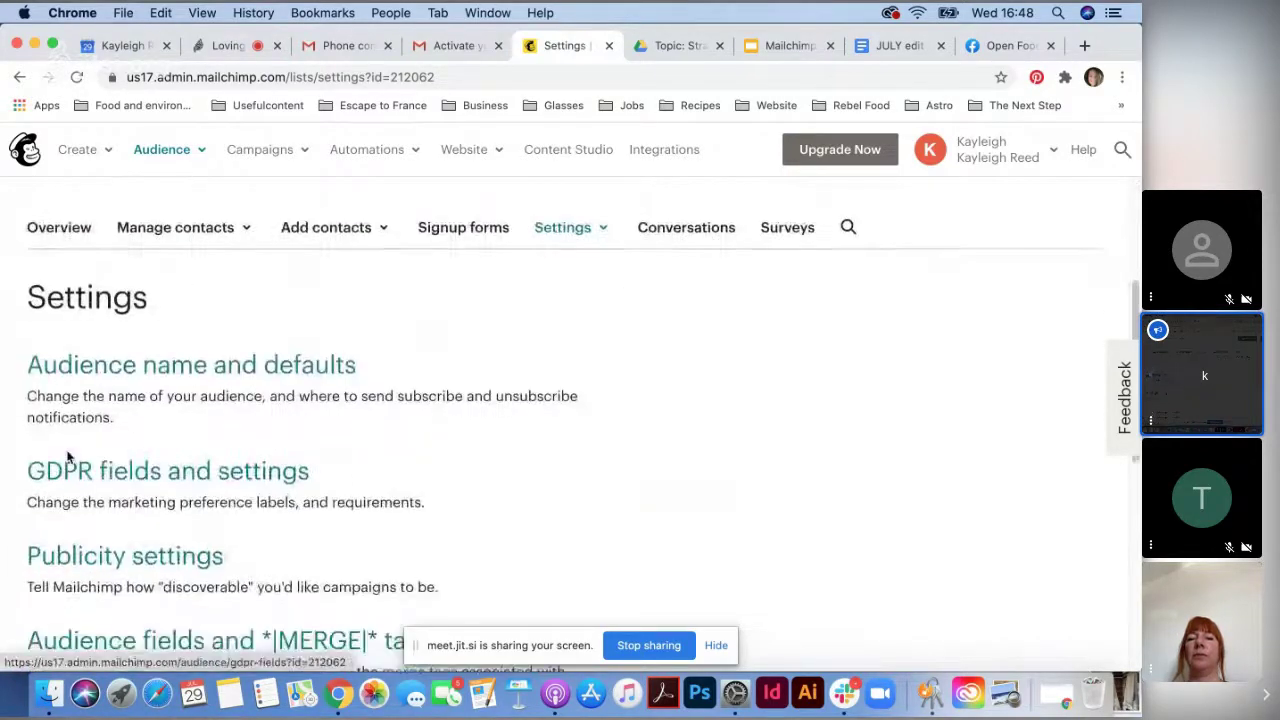
{"action": "left_click", "coordinate": [204, 481]}
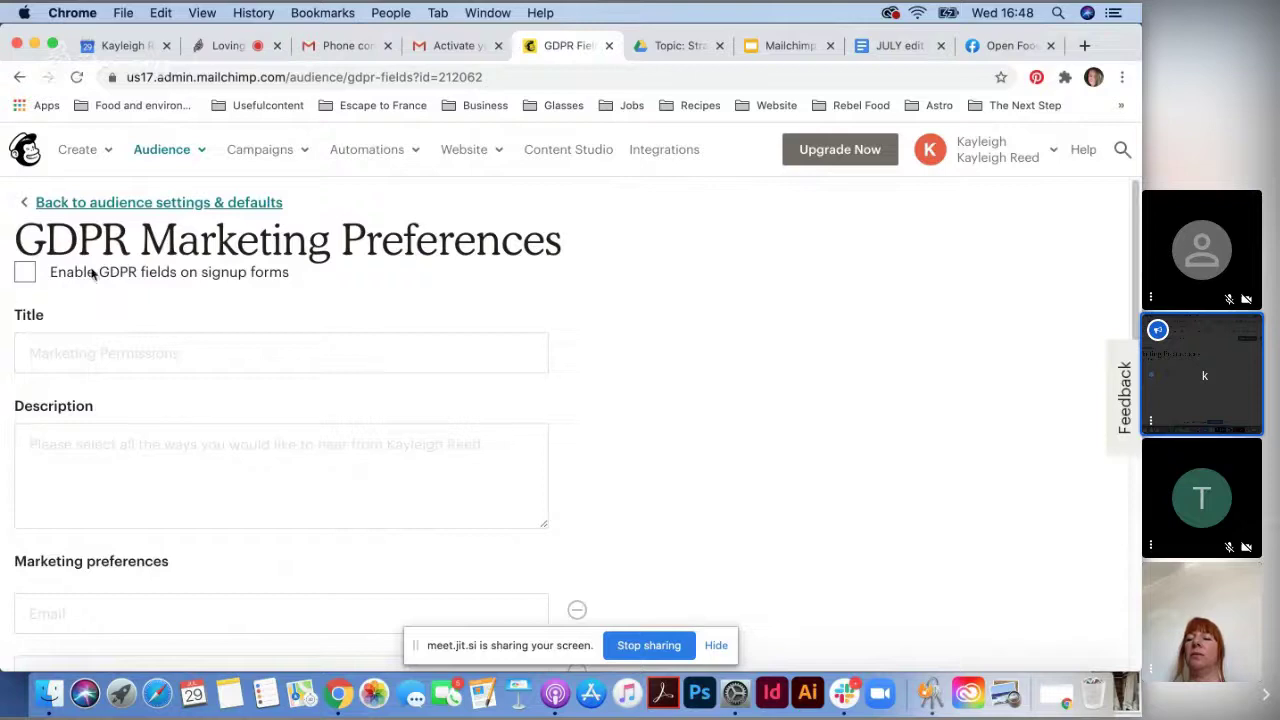
{"action": "left_click", "coordinate": [26, 274]}
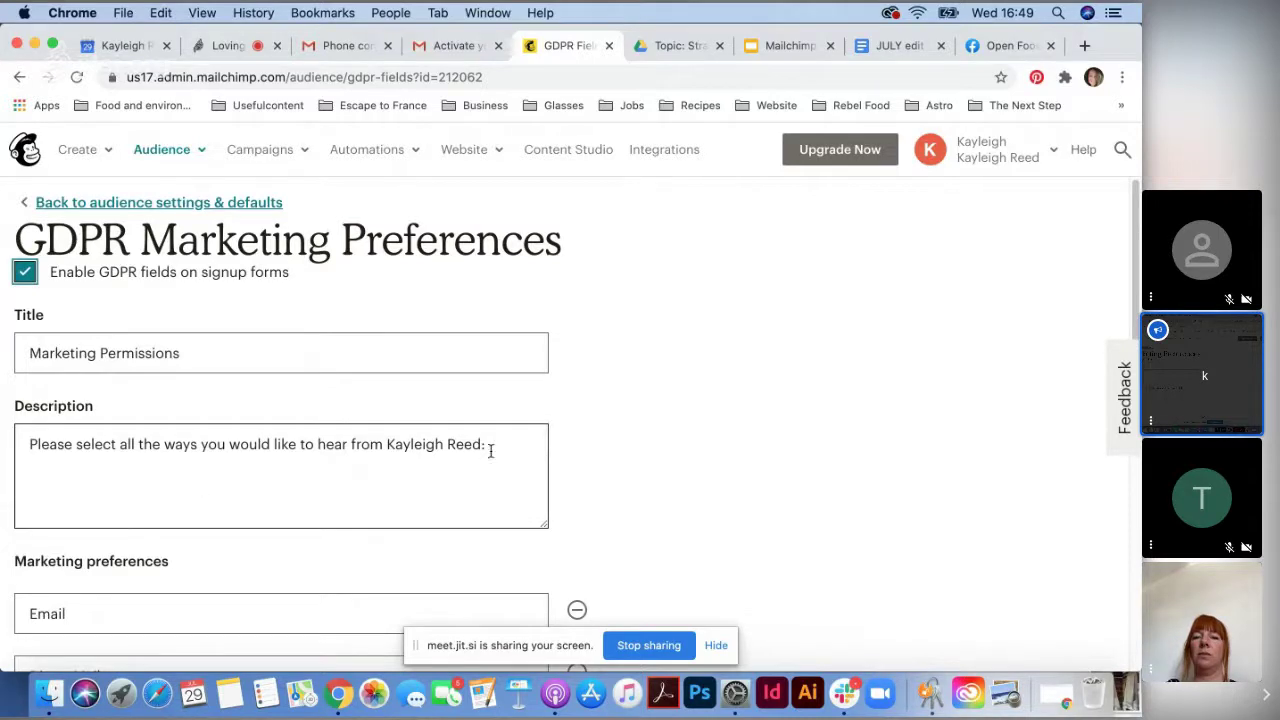
- Replace the GDPR description with a keep-in-touch message about order cycle reminders and new products
{"action": "left_click_drag", "start_coordinate": [490, 450], "coordinate": [16, 440]}
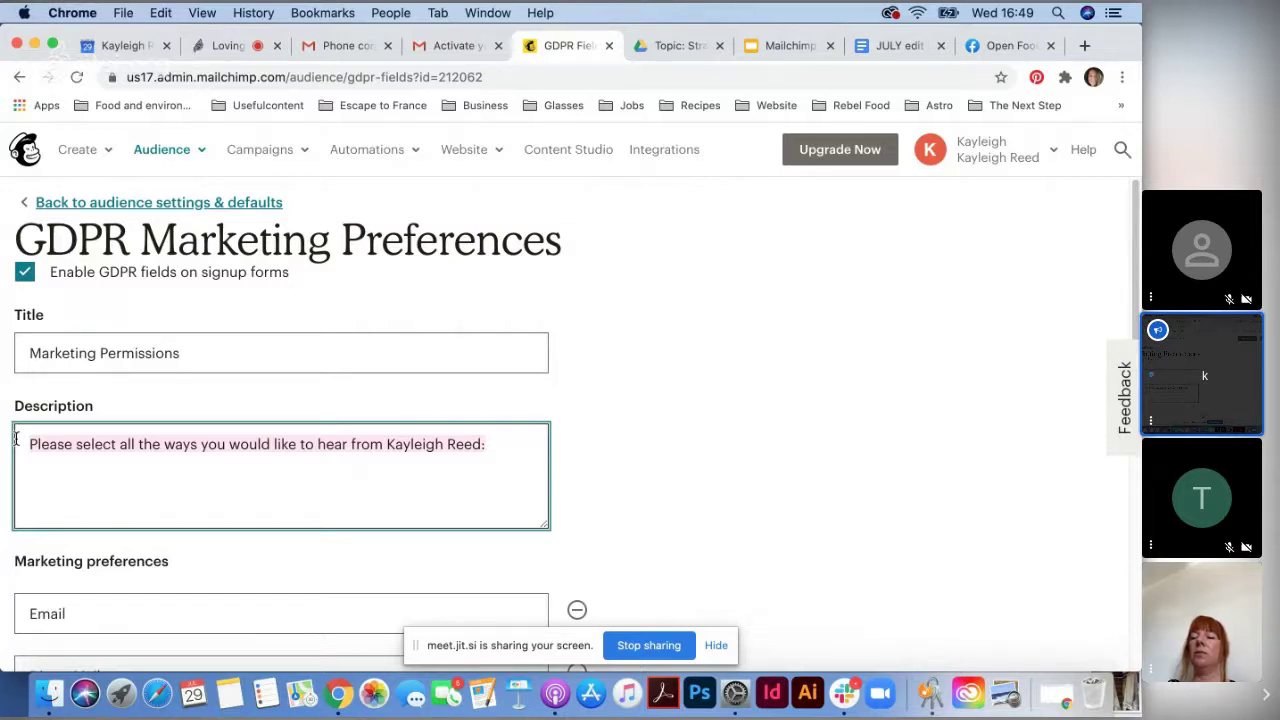
{"action": "type", "text": "Ple"}
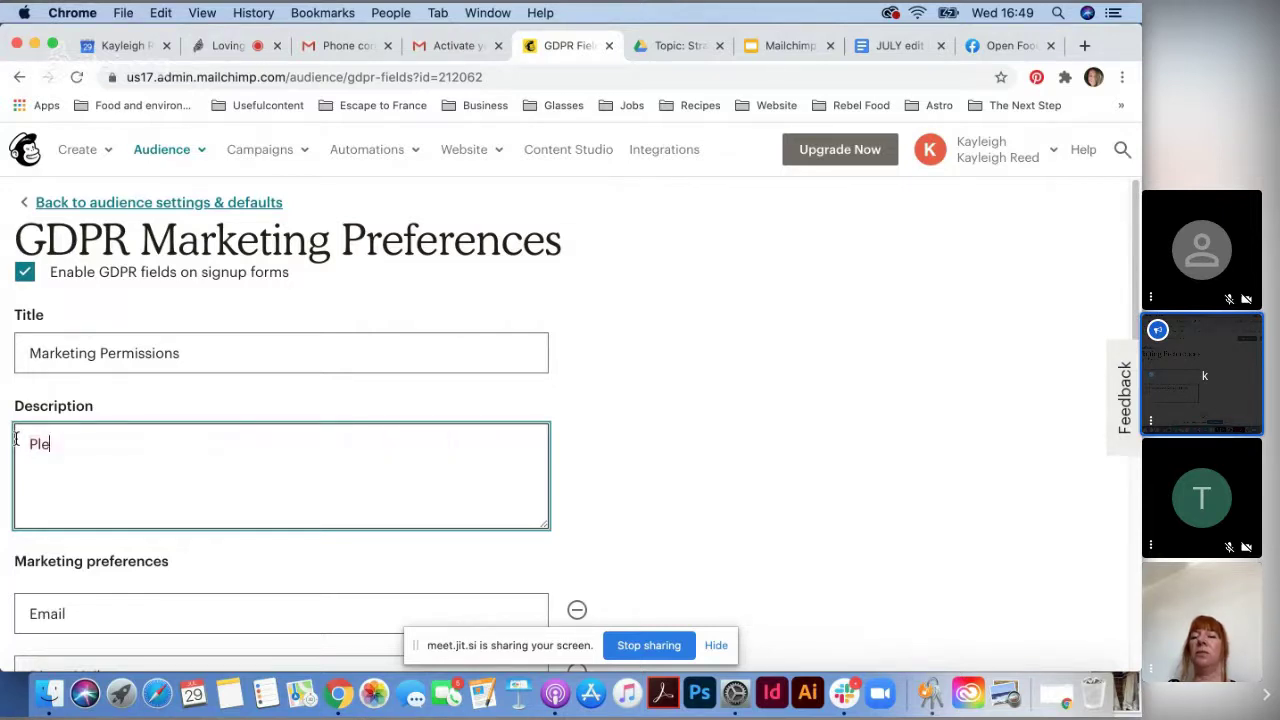
{"action": "type", "text": "ase support"}
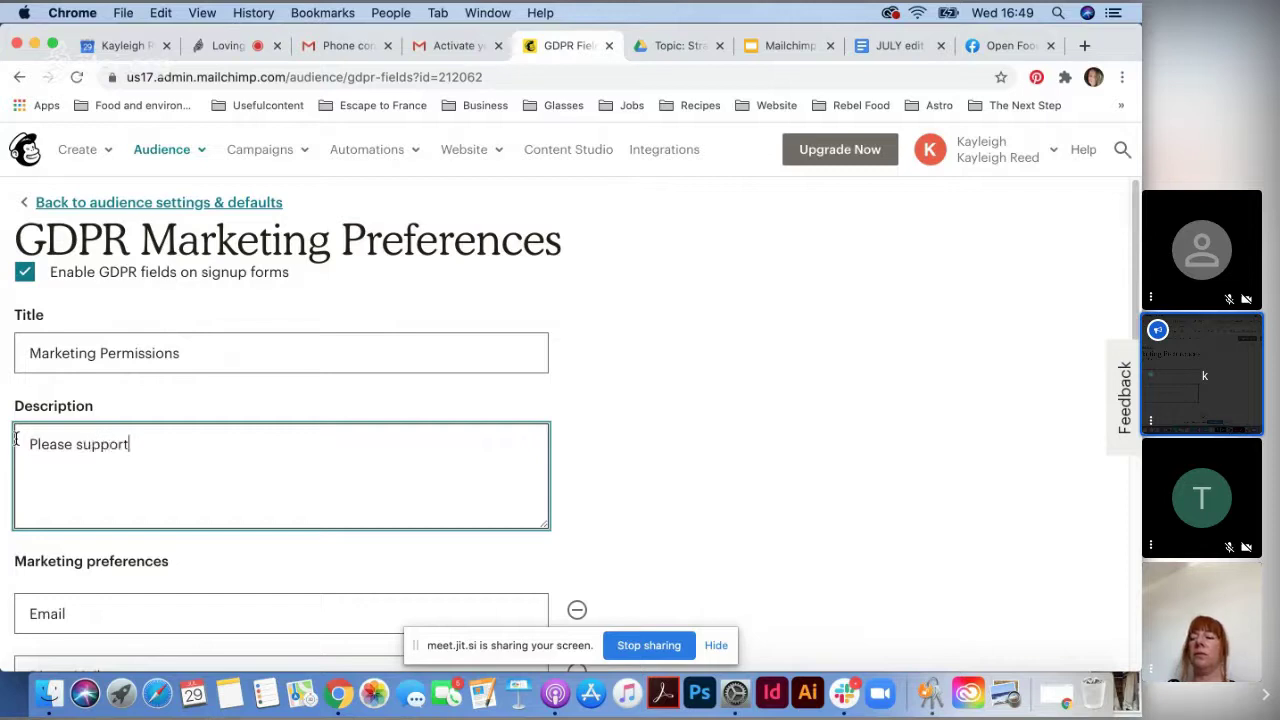
{"action": "type", "text": " us by allowing us to "}
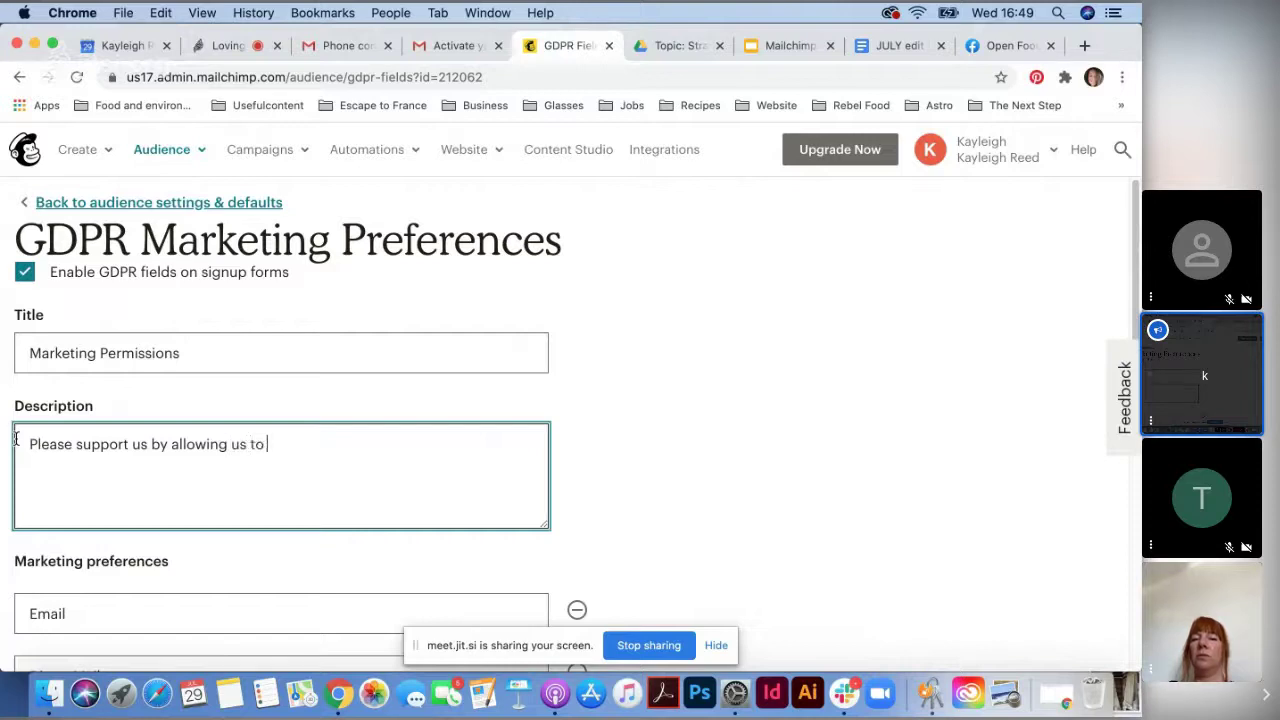
{"action": "type", "text": "keep in "}
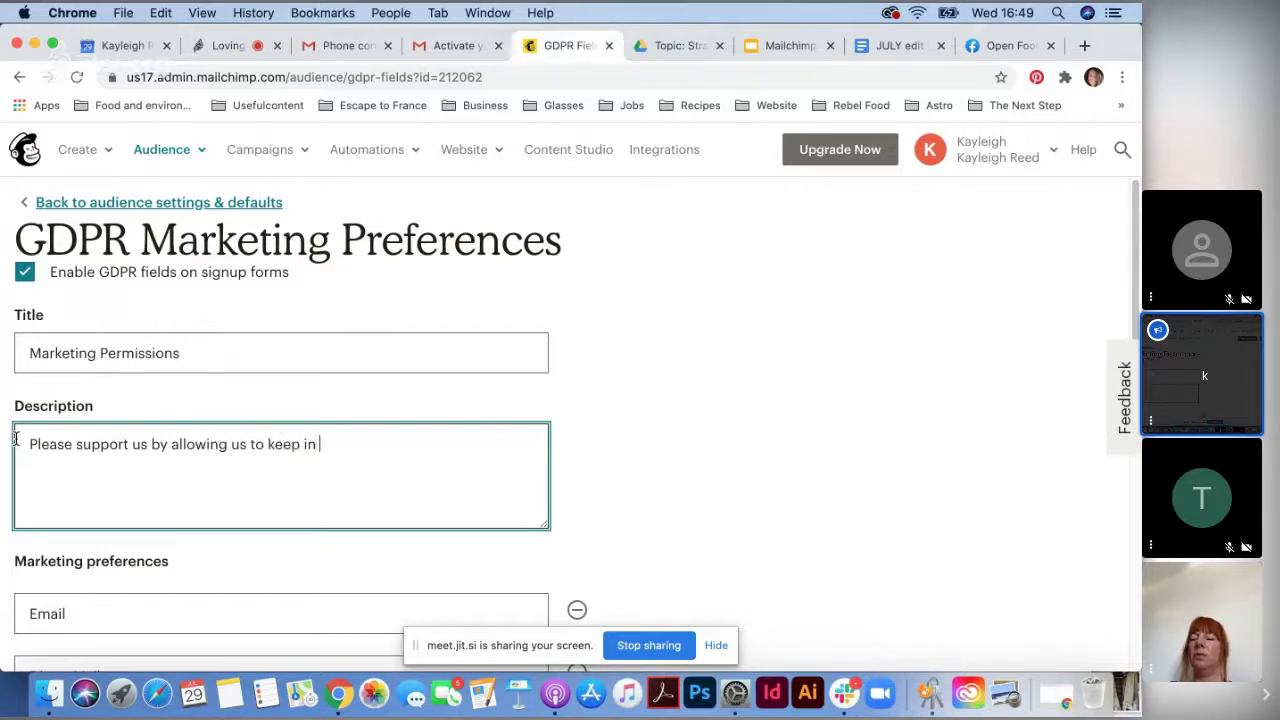
{"action": "type", "text": "touch with you."}
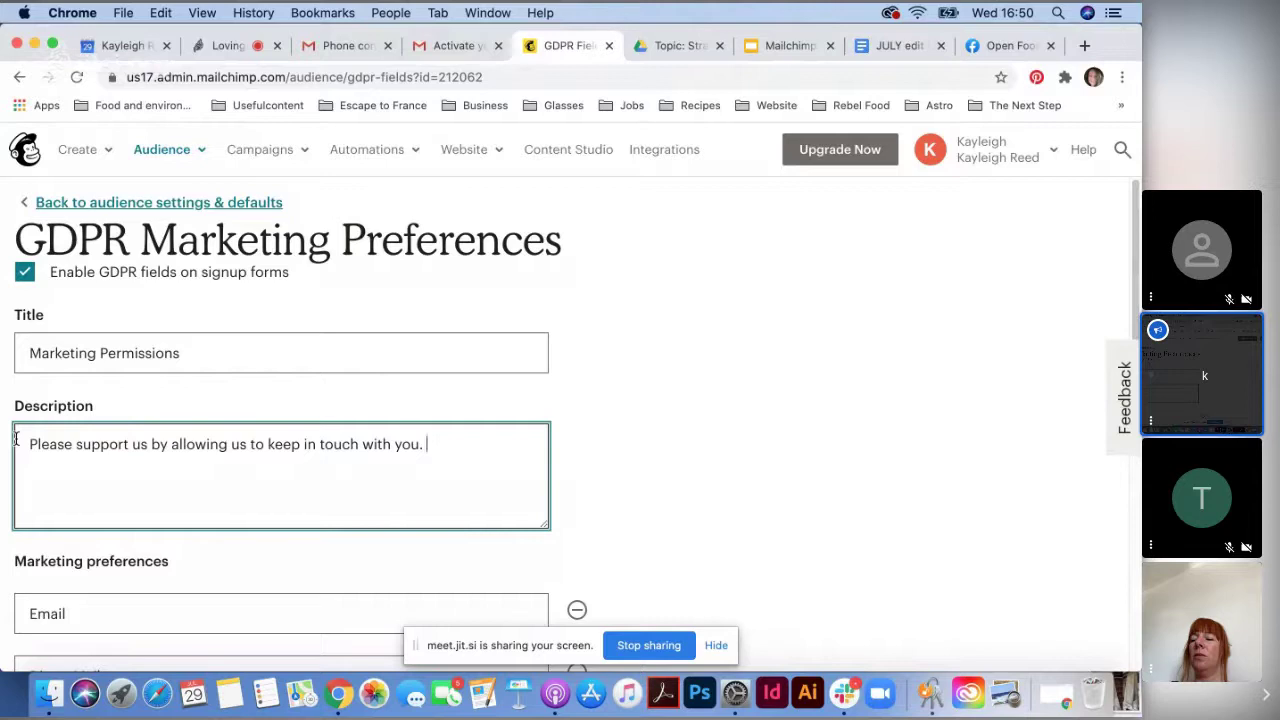
{"action": "key", "text": "BackSpace"}
{"action": "key", "text": "BackSpace"}
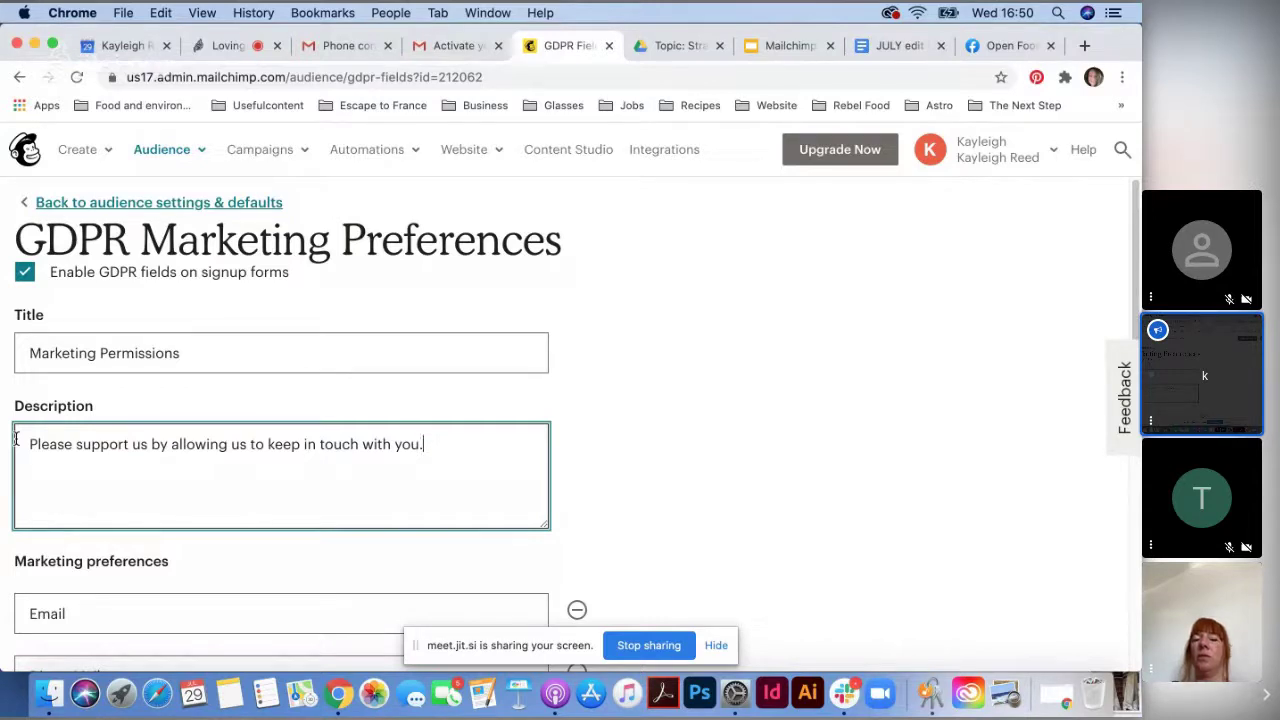
{"action": "type", "text": "- we will "}
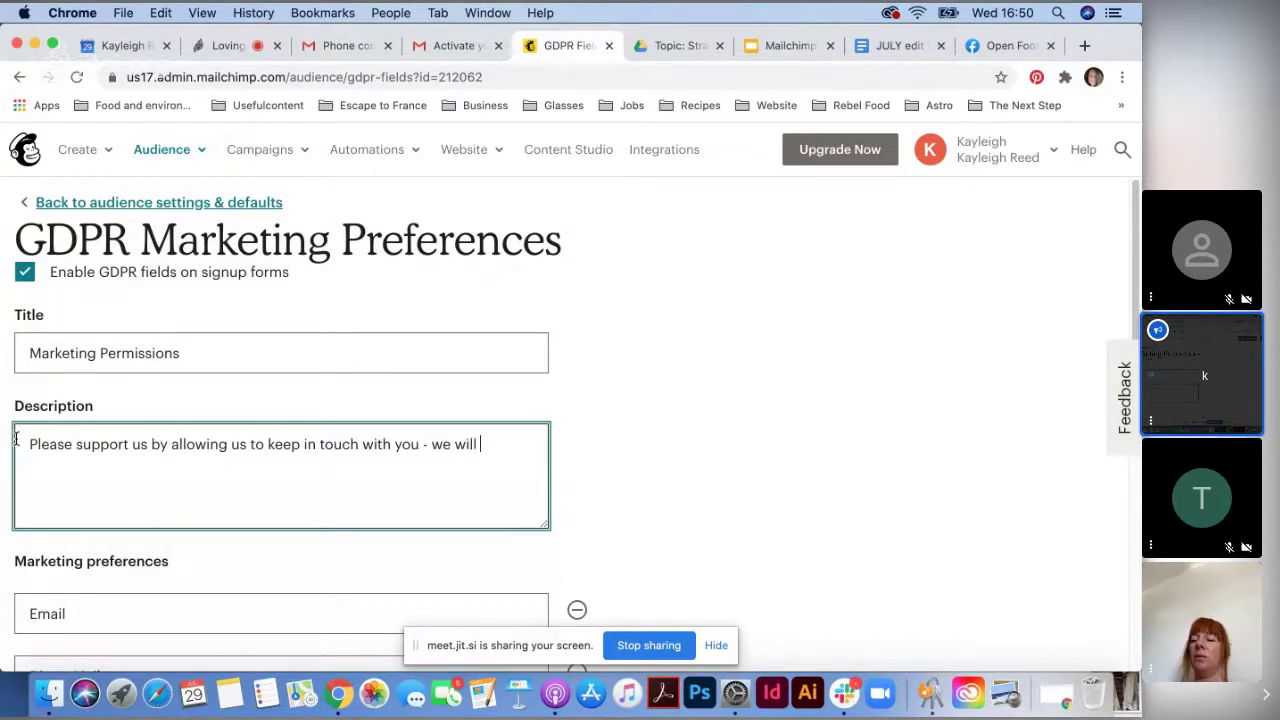
{"action": "type", "text": "send you u"}
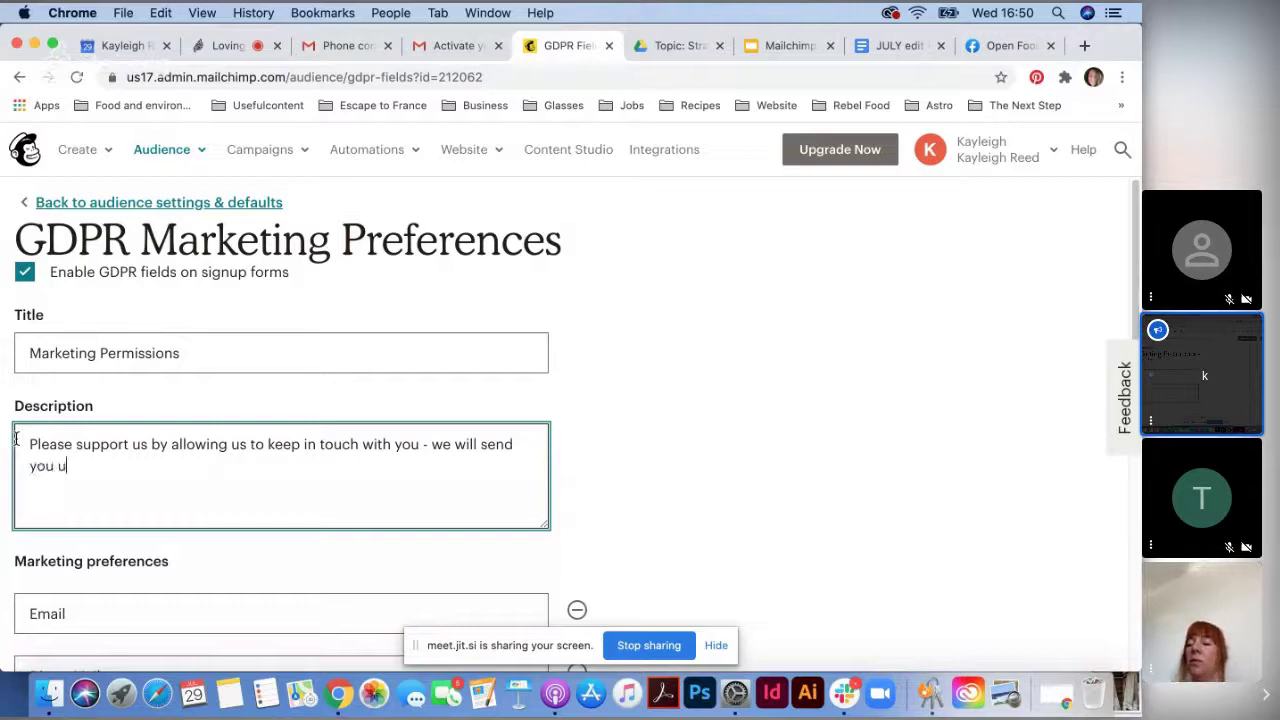
{"action": "type", "text": "seful order "}
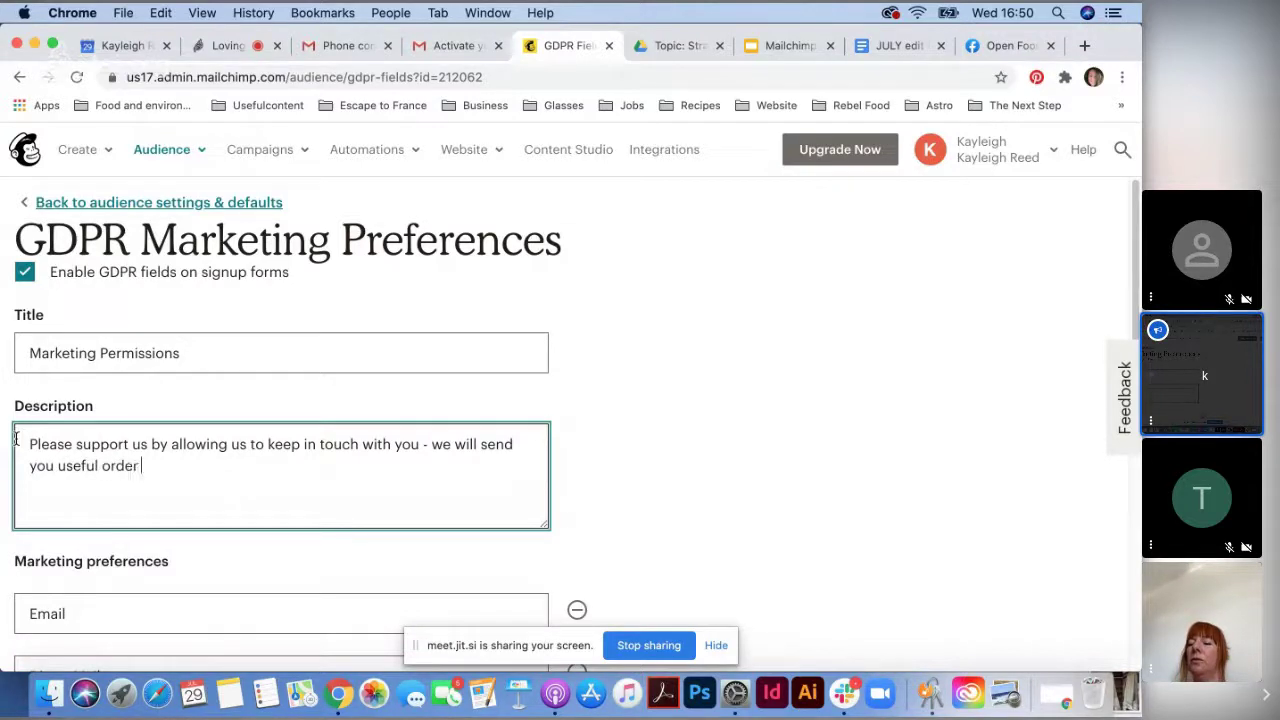
{"action": "type", "text": "cycle reminders and "}
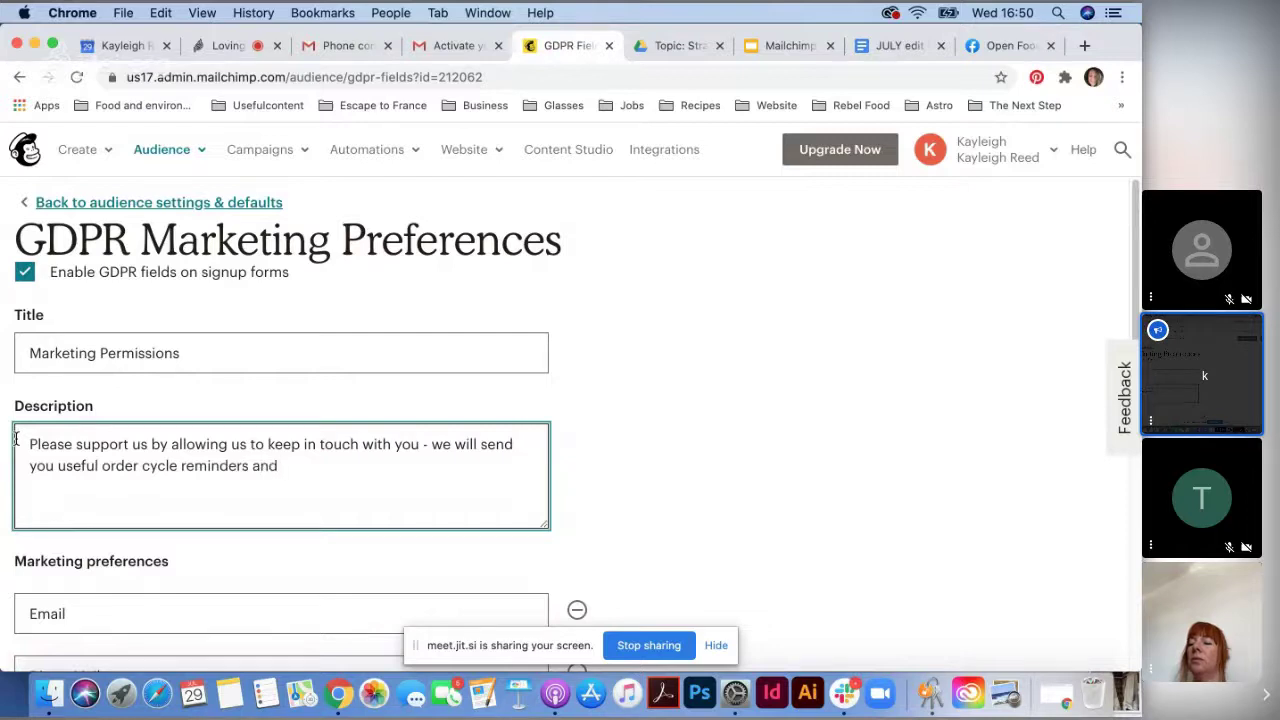
{"action": "type", "text": "inf"}
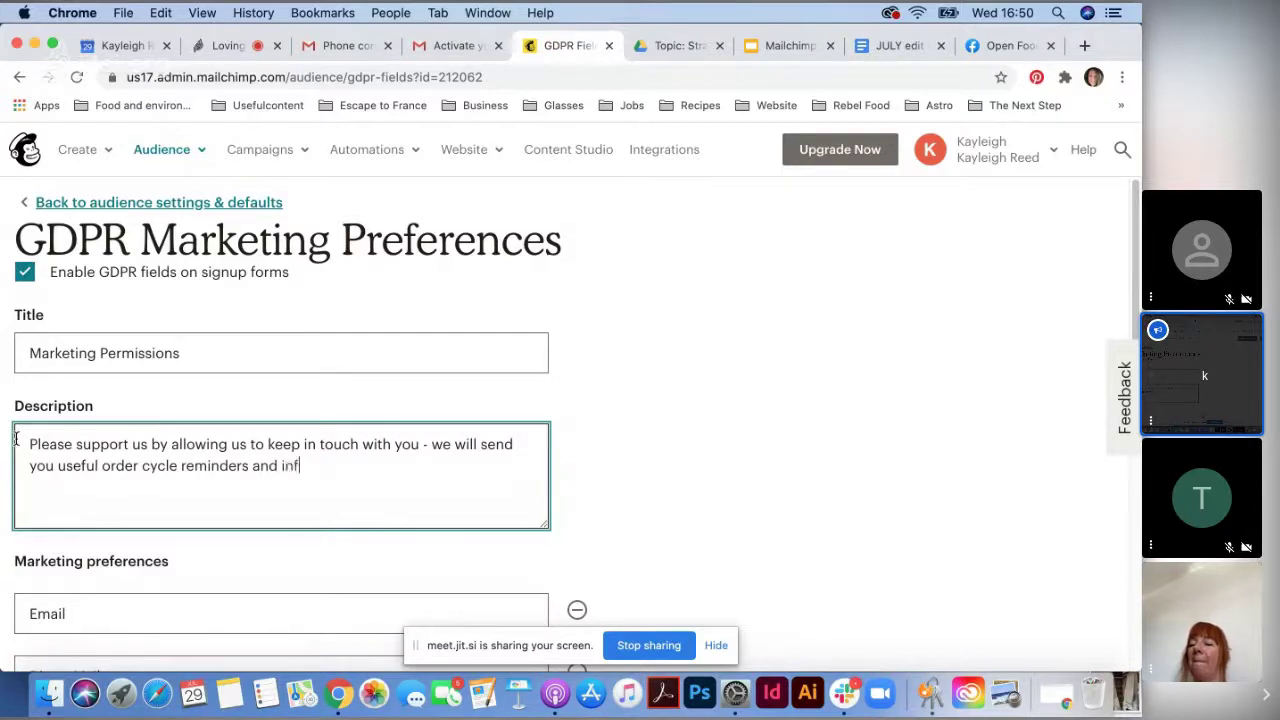
{"action": "type", "text": "ormation abou"}
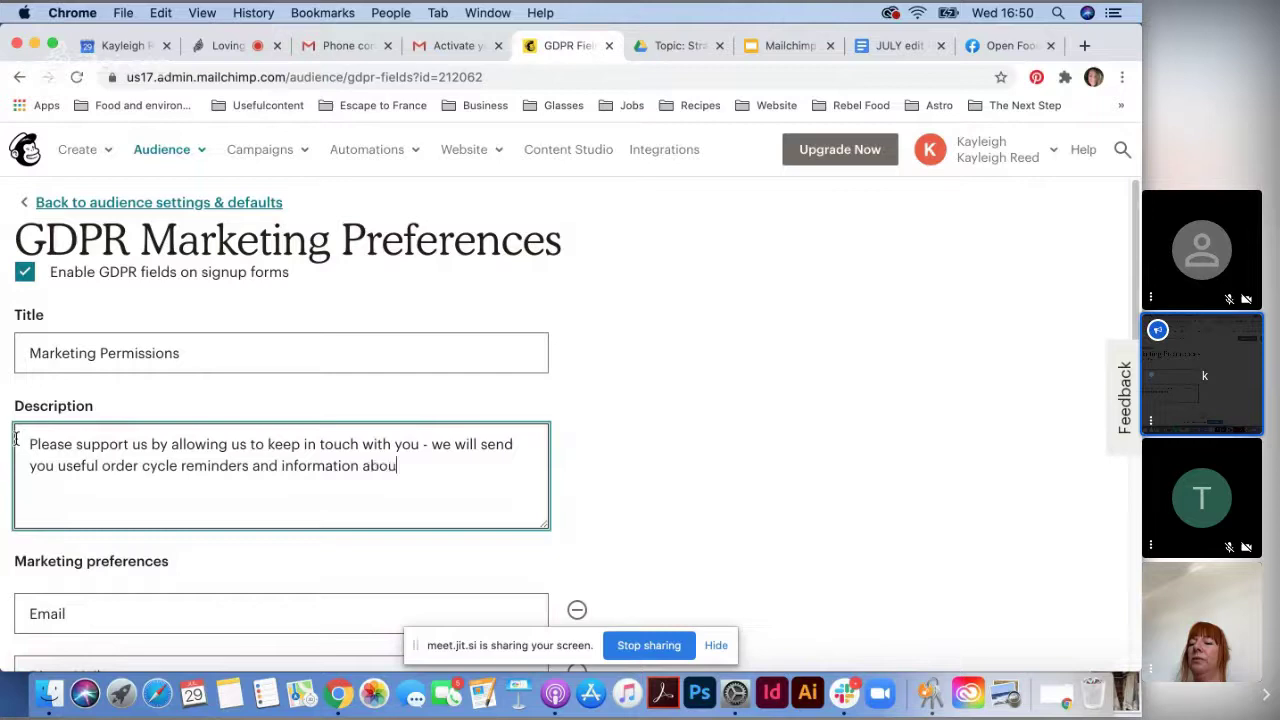
{"action": "type", "text": "t new prod"}
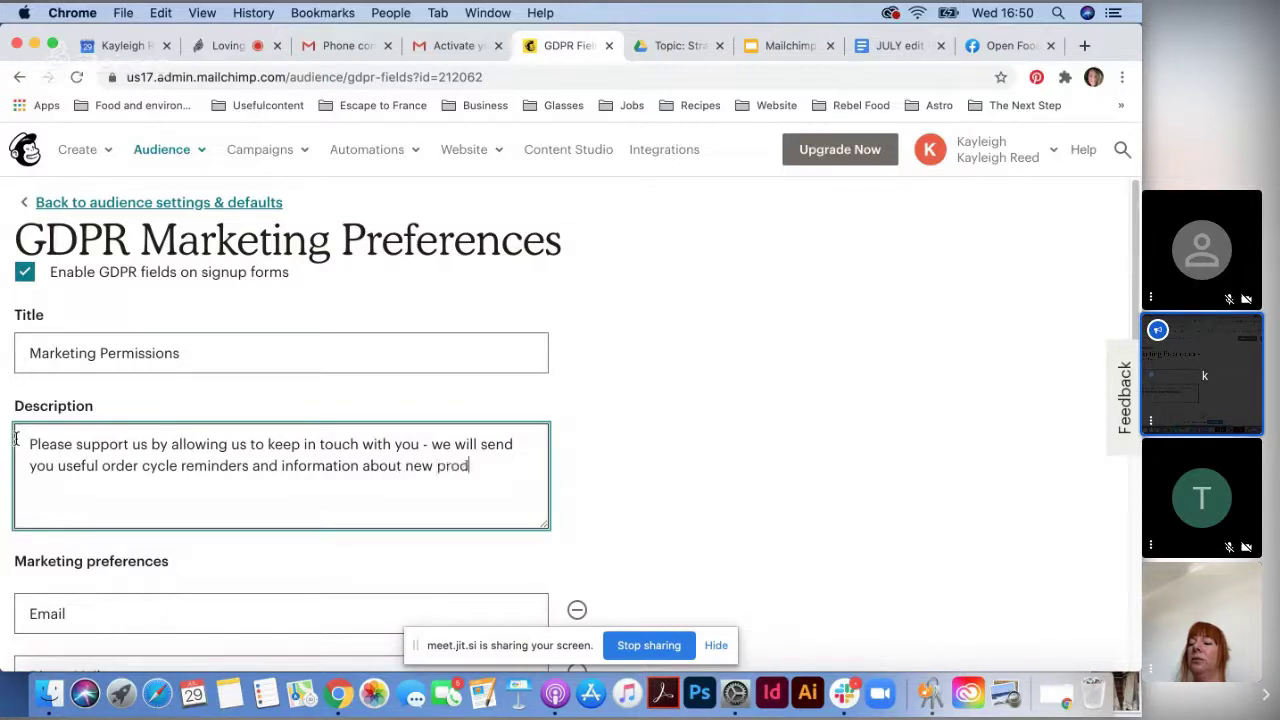
{"action": "type", "text": "ucts and offer"}
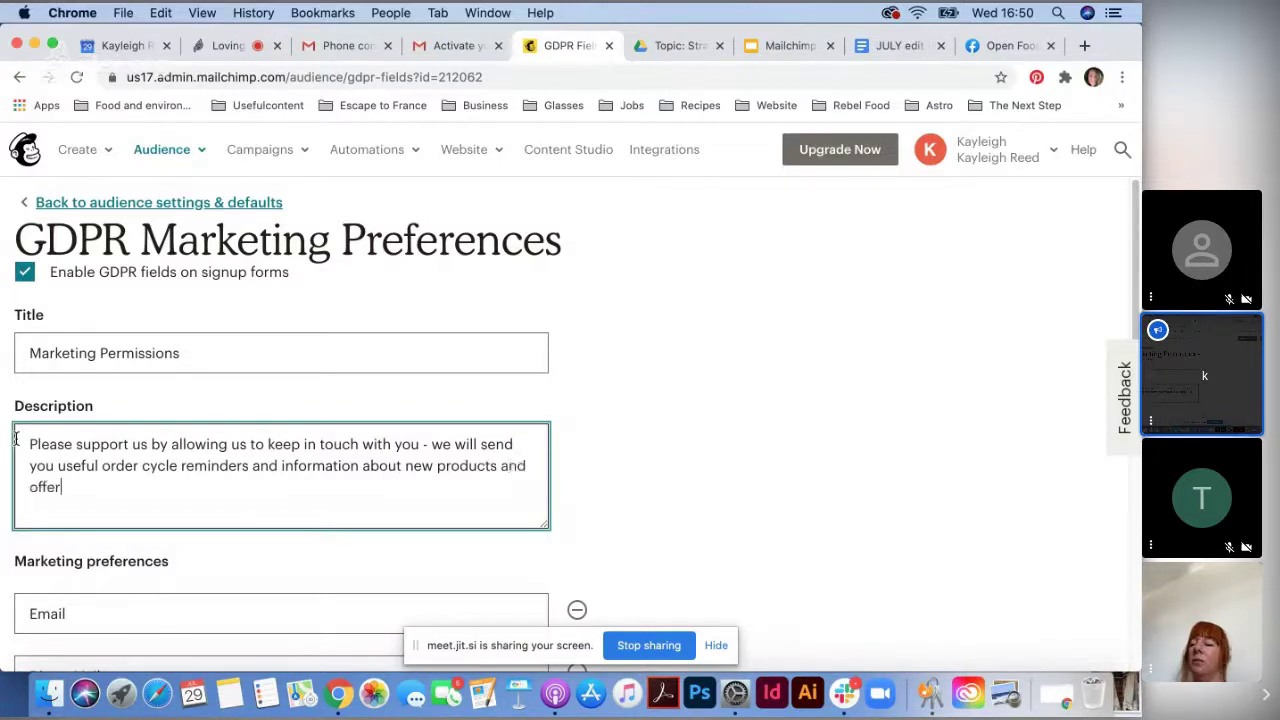
{"action": "type", "text": "s. Plerase"}
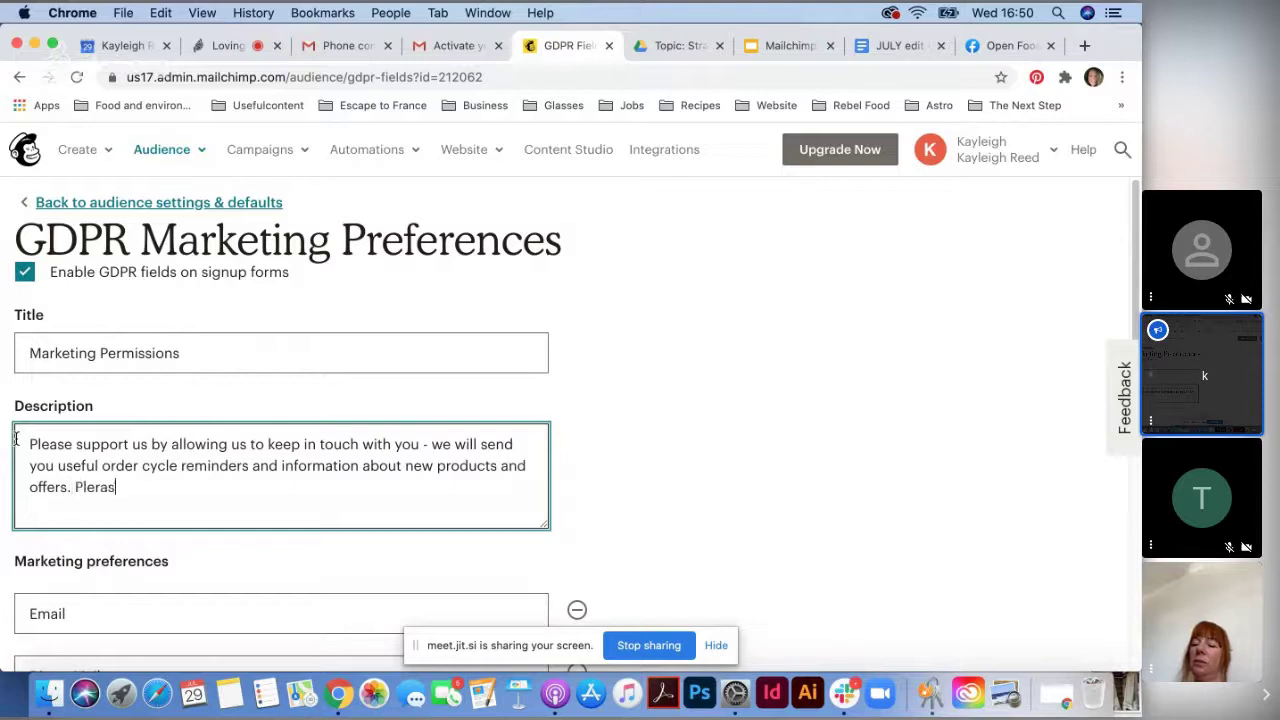
{"action": "key", "text": "BackSpace"}
{"action": "key", "text": "BackSpace"}
{"action": "key", "text": "BackSpace"}
{"action": "key", "text": "BackSpace"}
{"action": "key", "text": "BackSpace"}
{"action": "type", "text": "ase "}
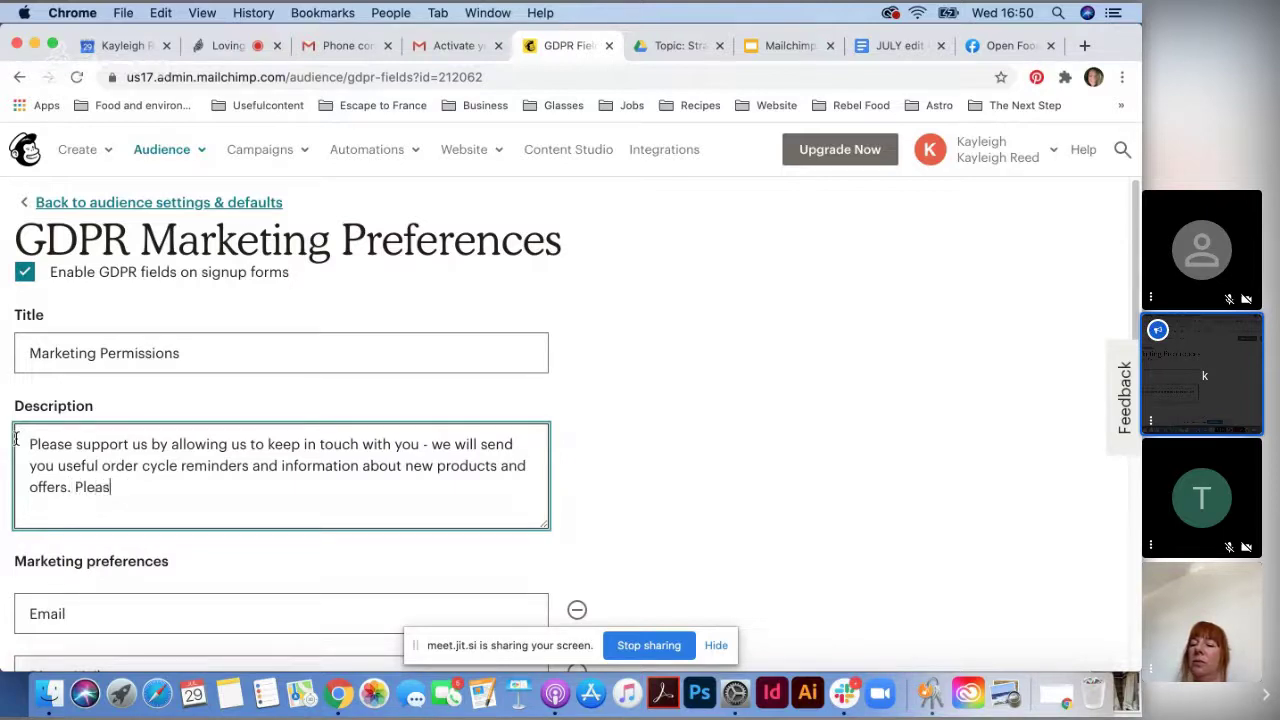
{"action": "type", "text": "click bel"}
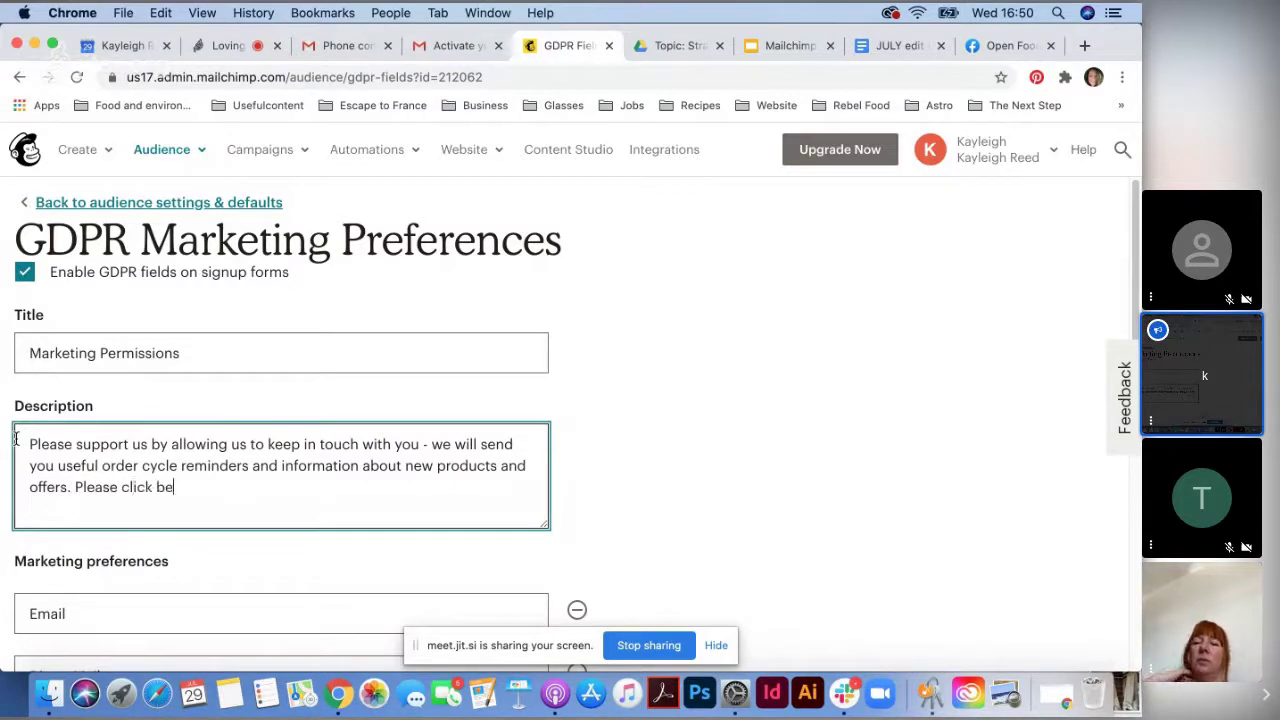
{"action": "key", "text": "BackSpace"}
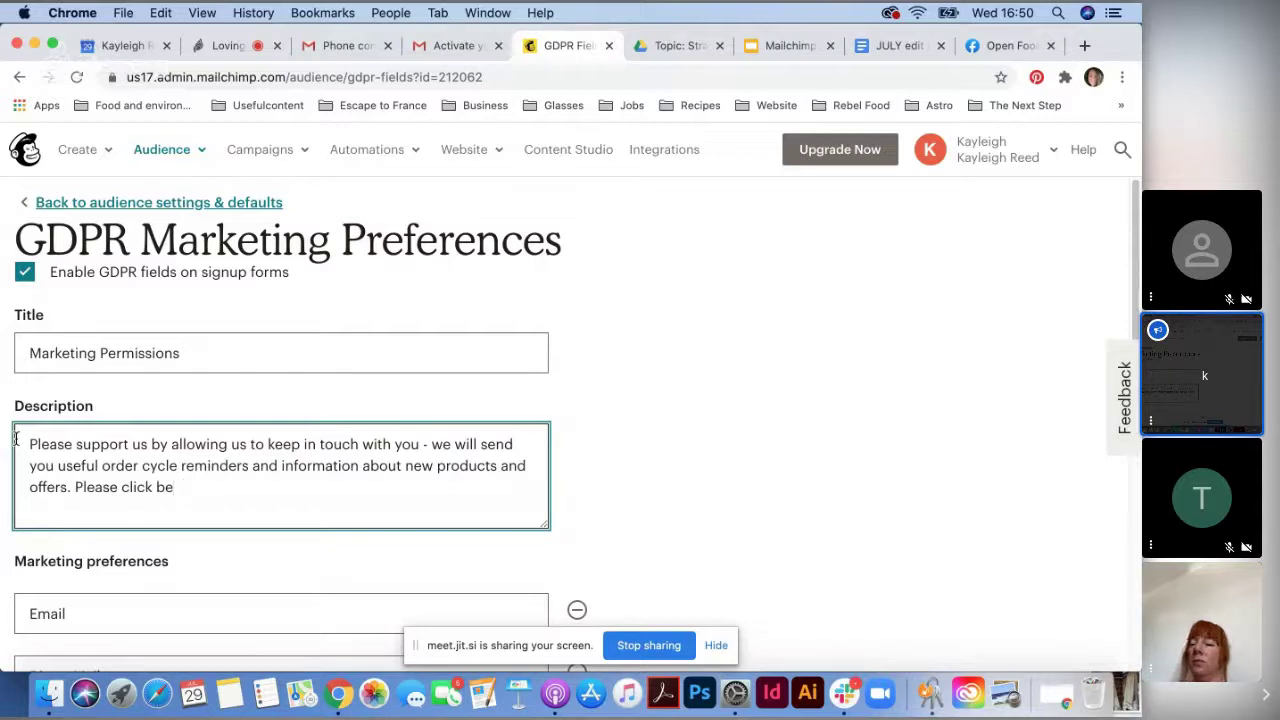
{"action": "type", "text": "low if  you wou"}
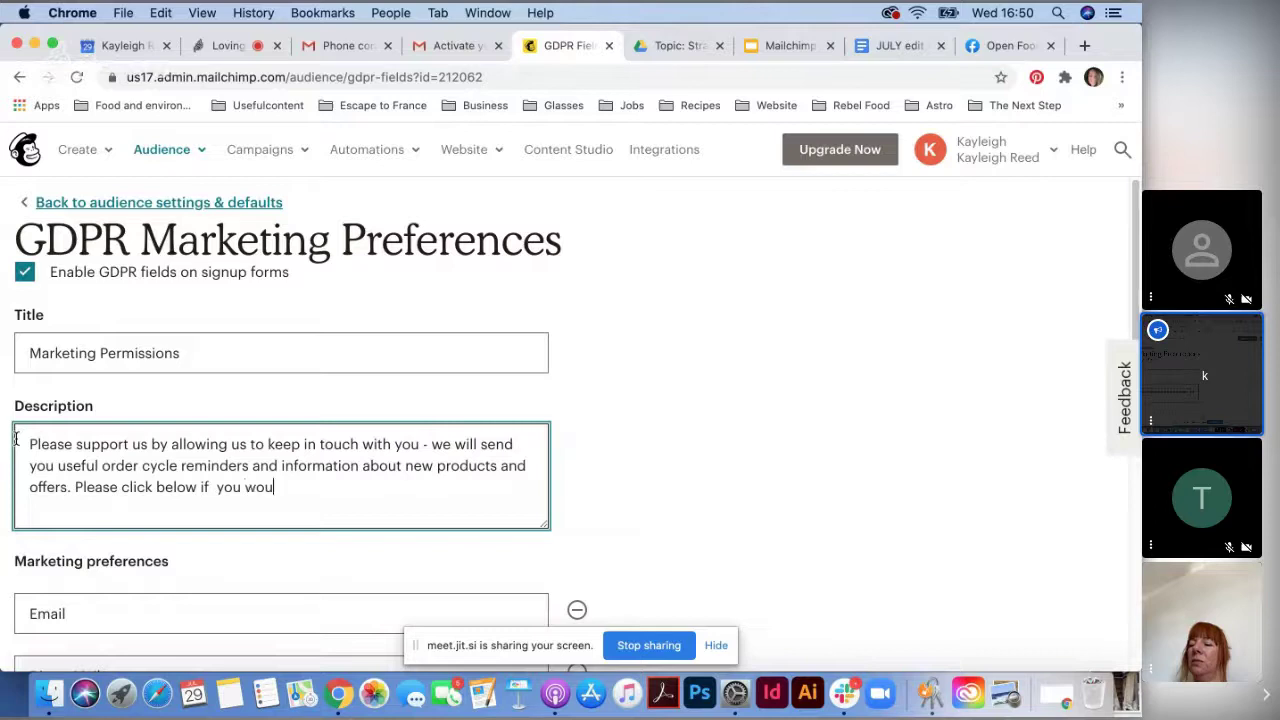
{"action": "type", "text": "ld like to hear"}
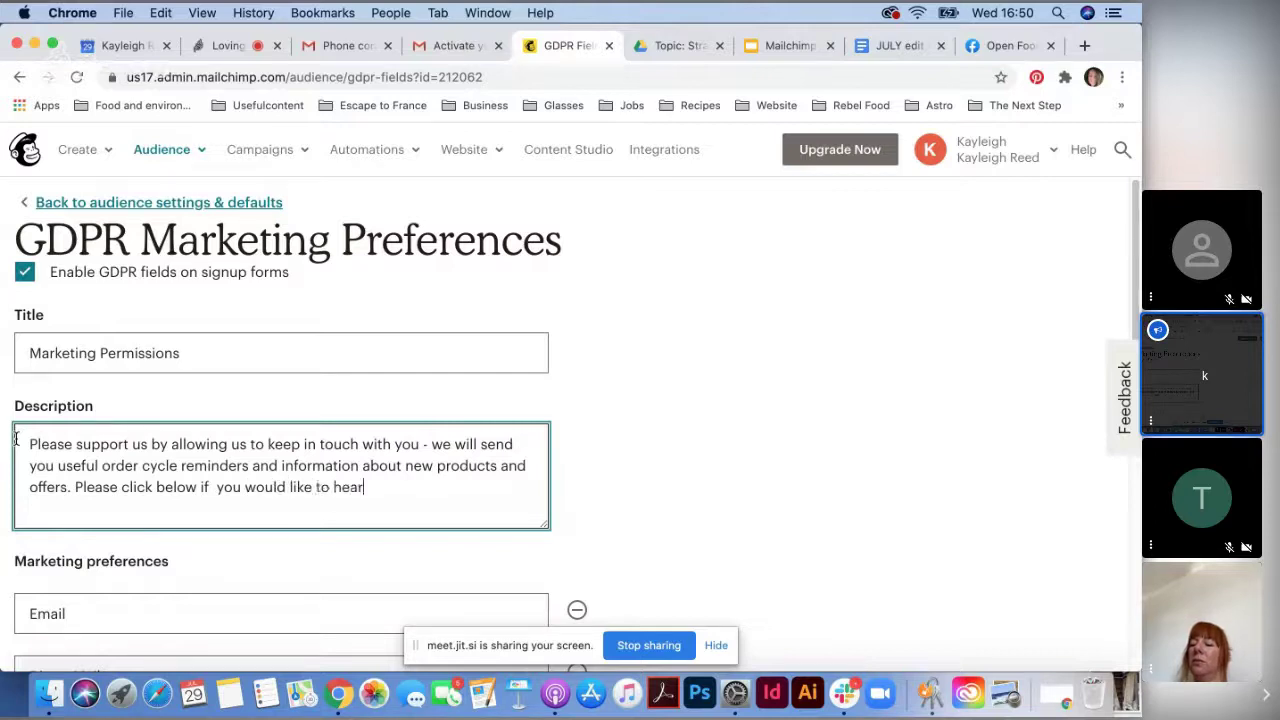
{"action": "type", "text": " from us."}
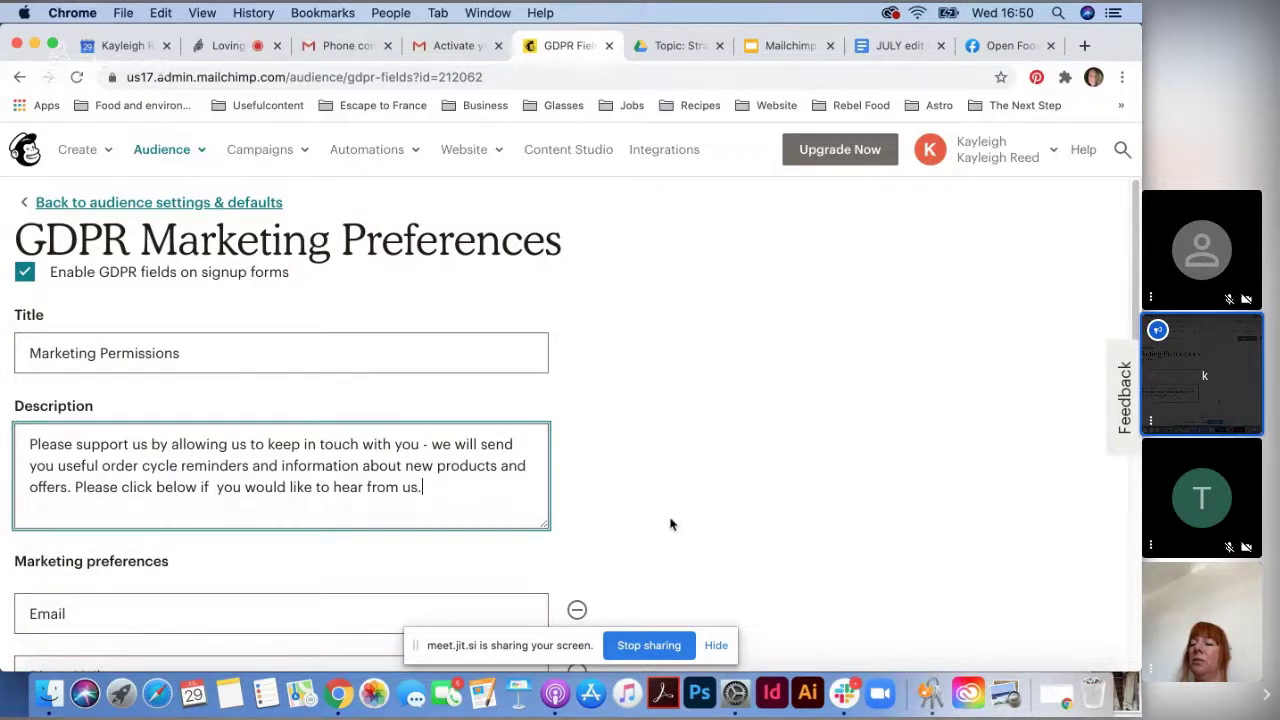
- Remove Direct Mail and Customized Online Advertising, leaving Email, and require at least one option
{"action": "scroll", "coordinate": [670, 524], "scroll_direction": "down", "scroll_amount": 2}
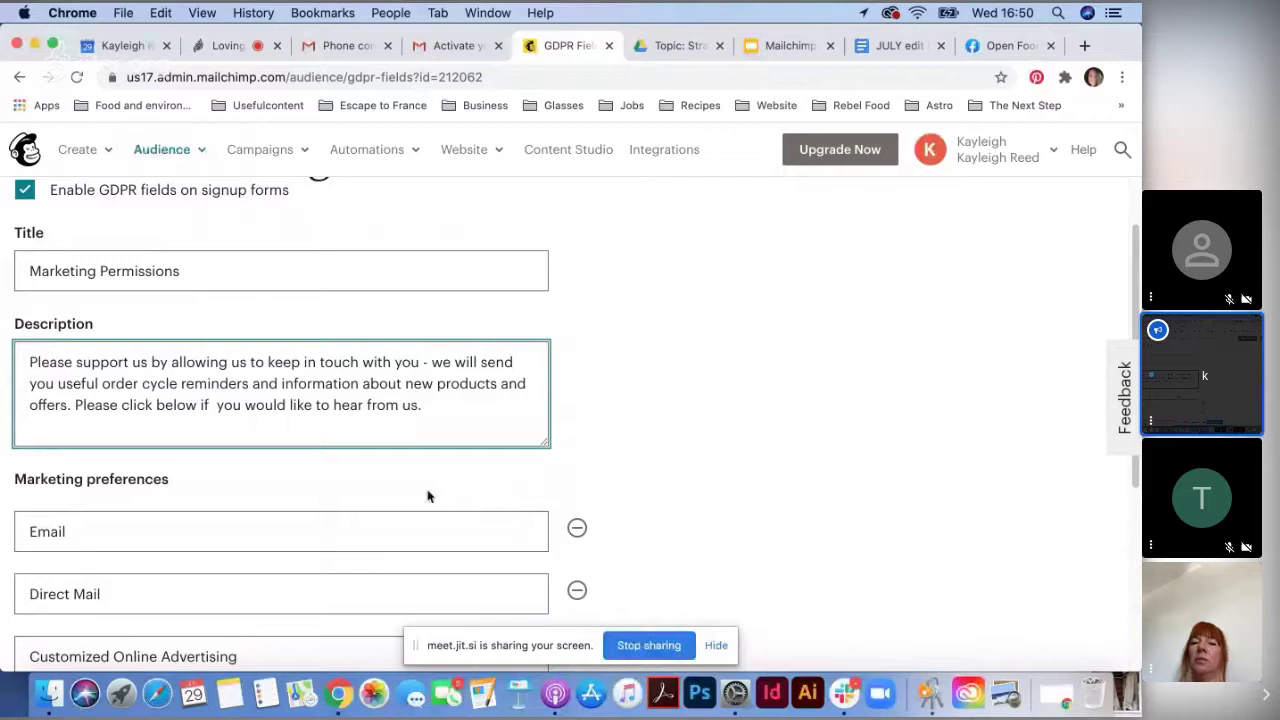
{"action": "scroll", "coordinate": [361, 410], "scroll_direction": "down", "scroll_amount": 3}
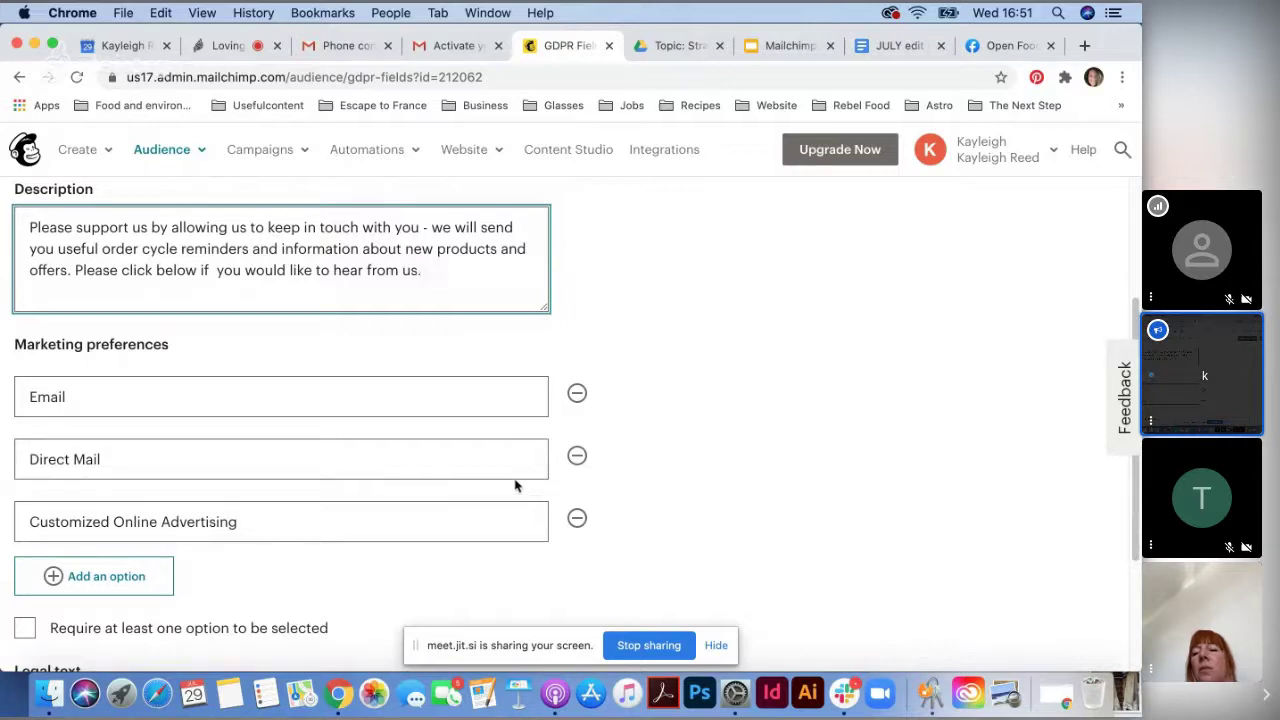
{"action": "left_click", "coordinate": [578, 459]}
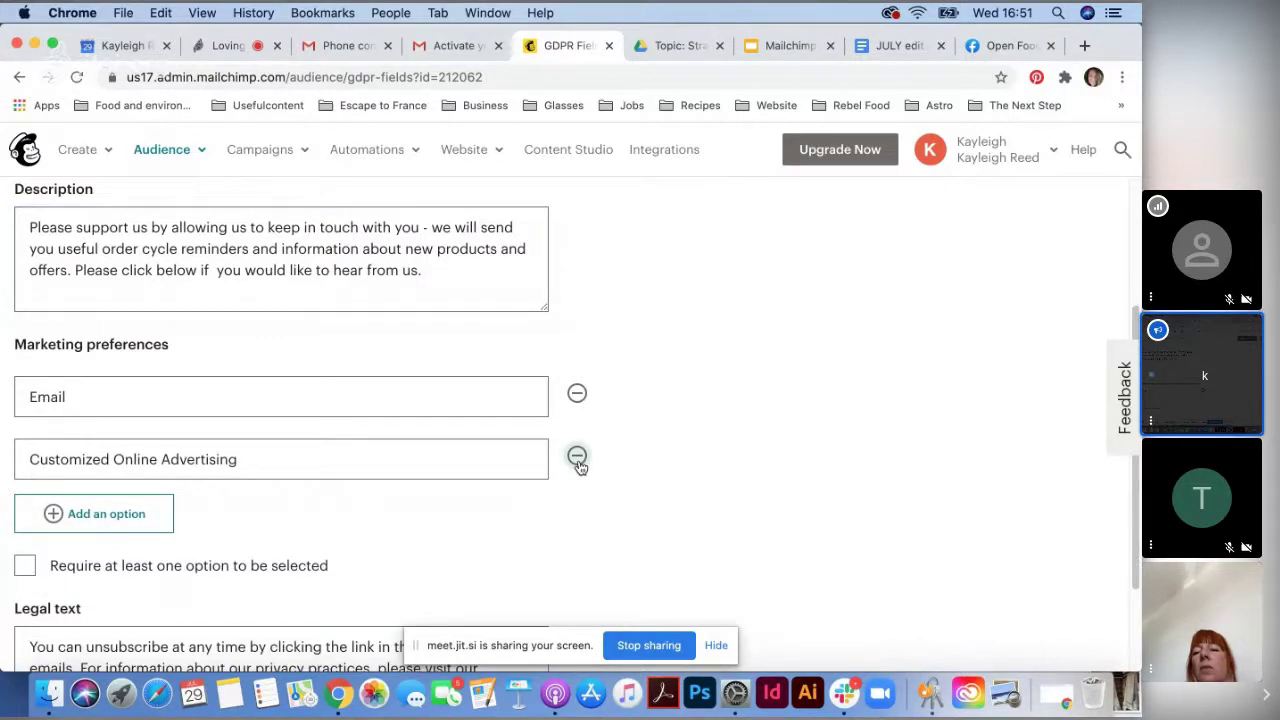
{"action": "left_click", "coordinate": [577, 459]}
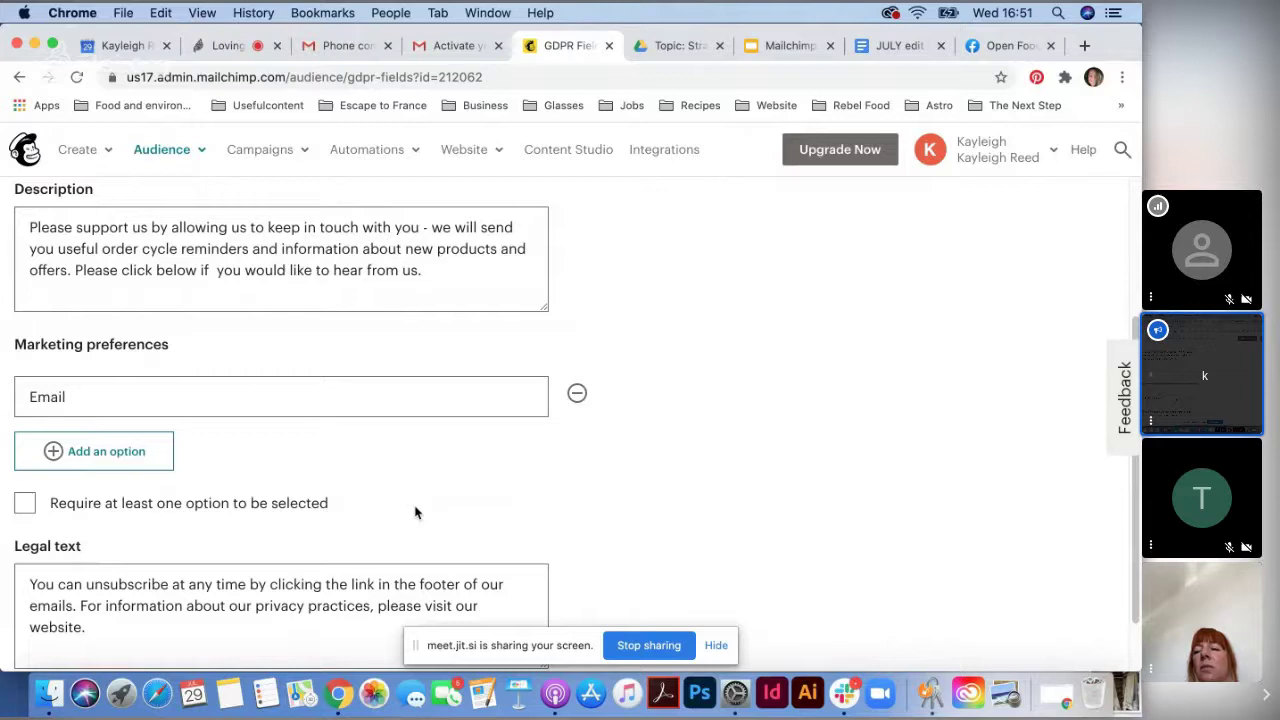
{"action": "left_click", "coordinate": [30, 505]}
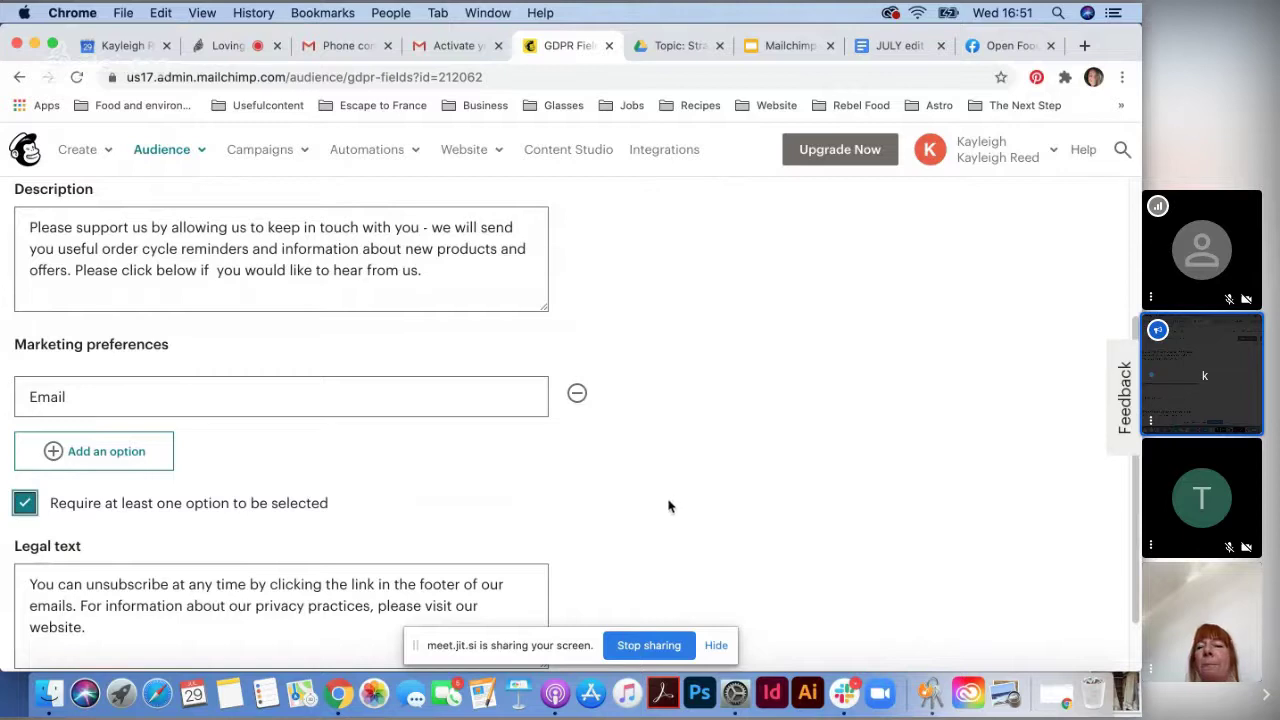
- Save and confirm the GDPR settings, then return to the home dashboard
{"action": "scroll", "coordinate": [669, 506], "scroll_direction": "down", "scroll_amount": 2}
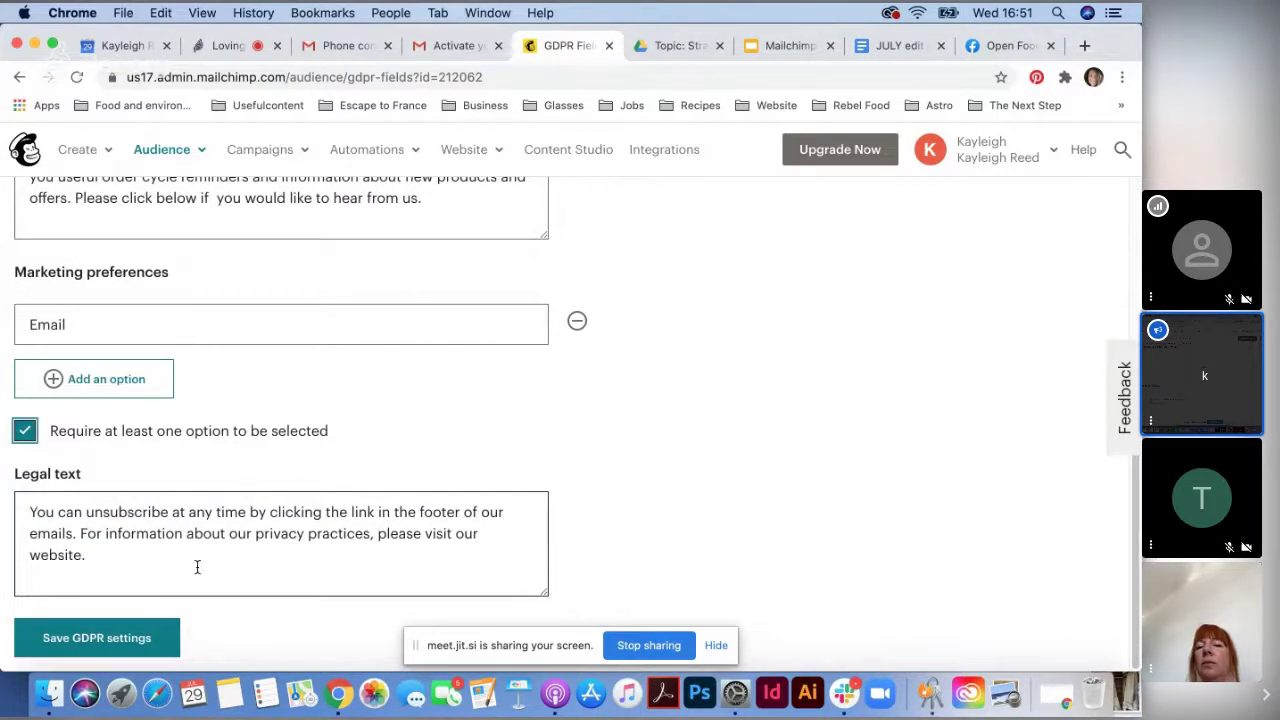
{"action": "left_click", "coordinate": [120, 645]}
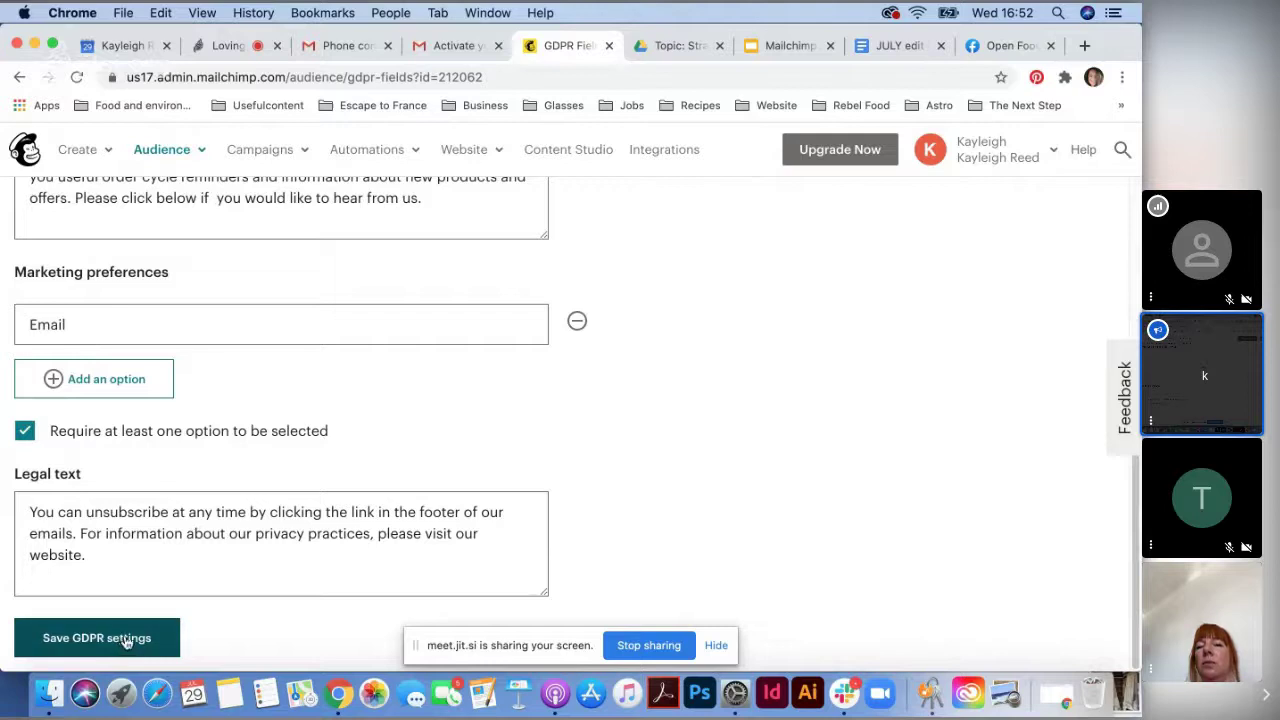
{"action": "left_click", "coordinate": [125, 640]}
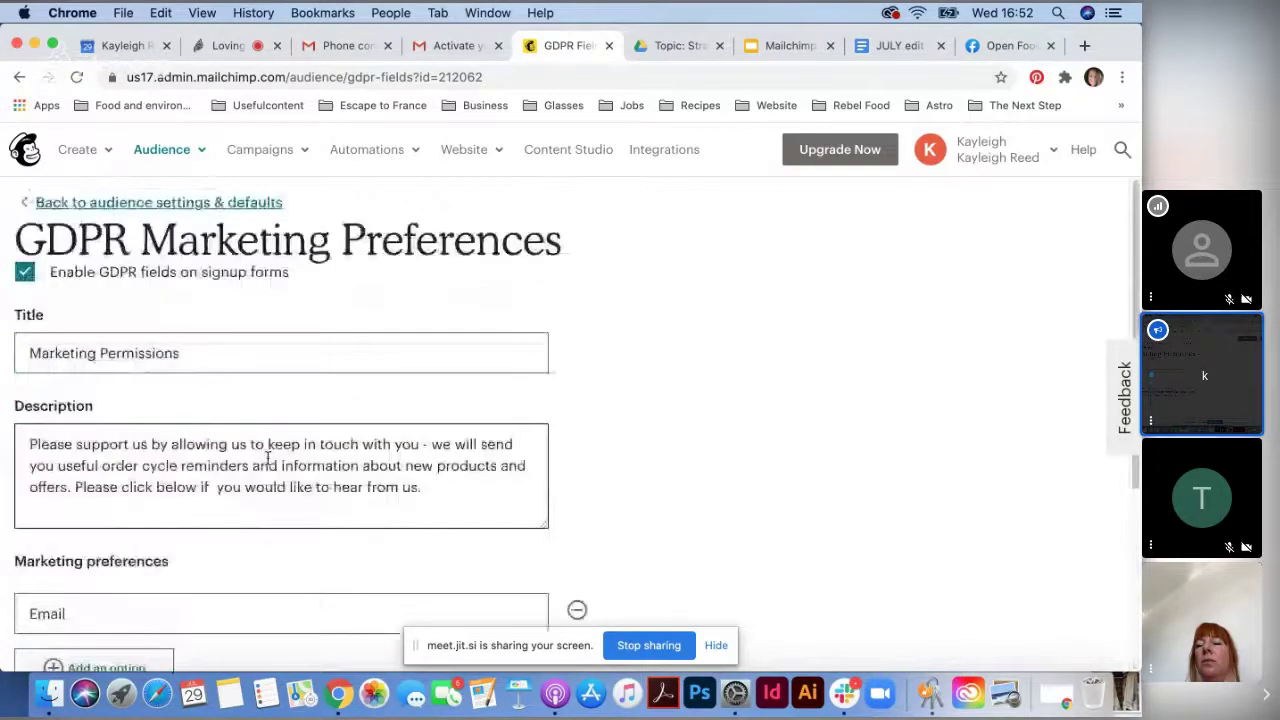
{"action": "left_click", "coordinate": [25, 155]}
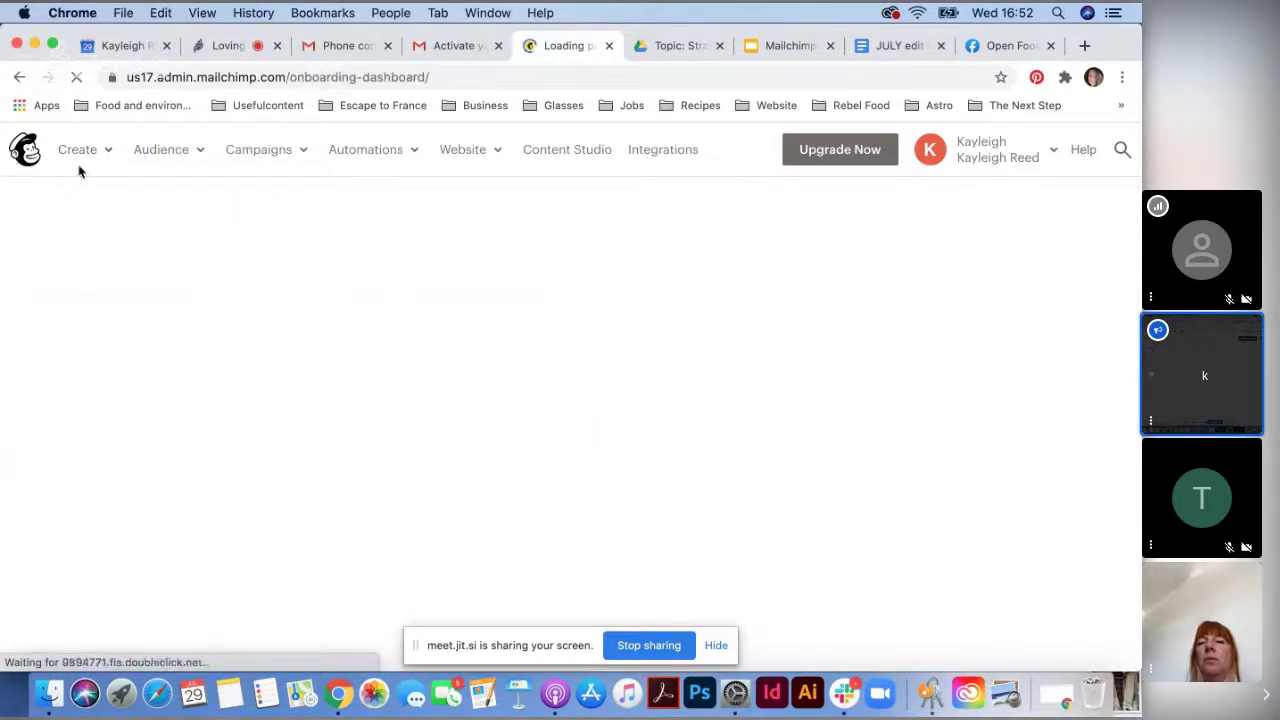
{"action": "left_click", "coordinate": [787, 47]}
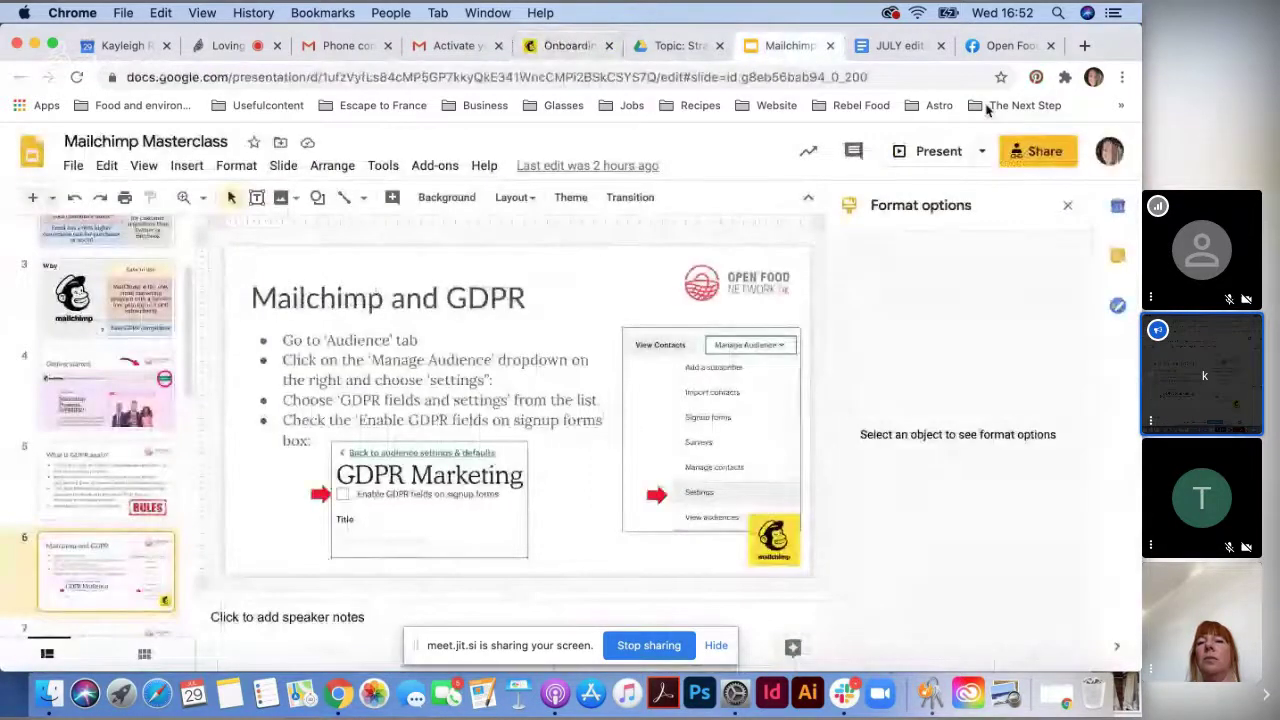
{"action": "left_click", "coordinate": [934, 155]}
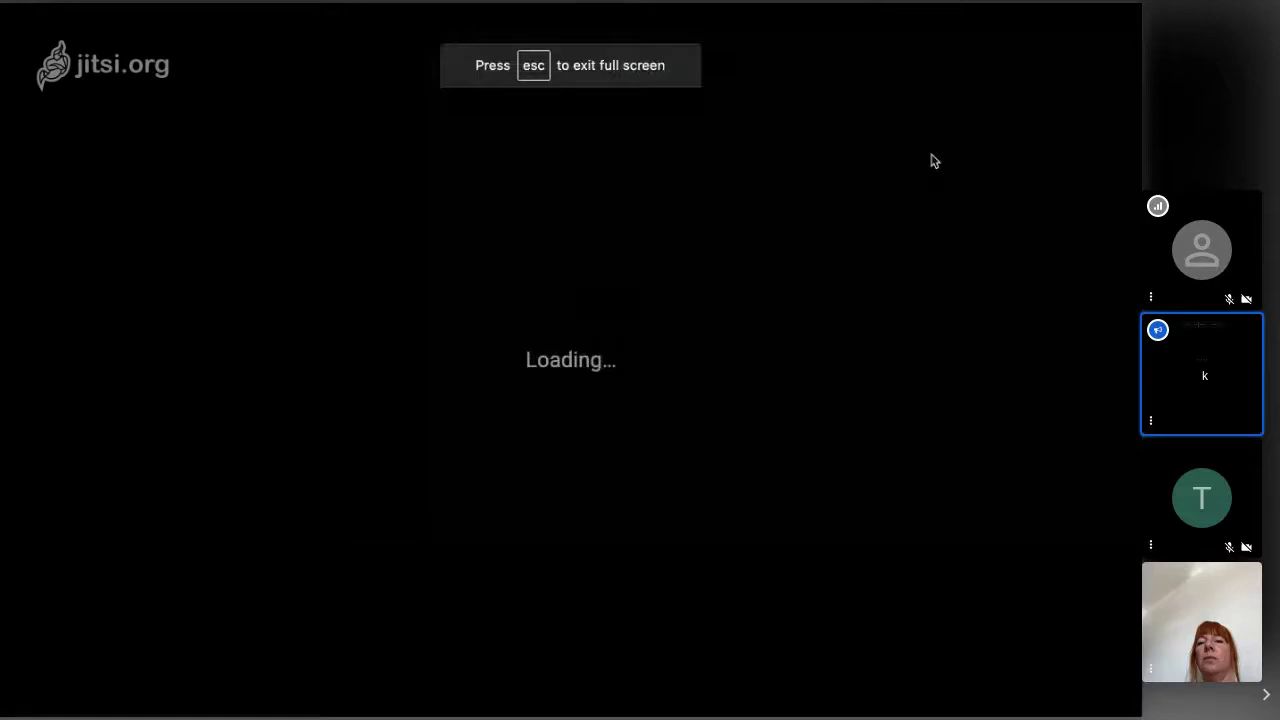
{"action": "key", "text": "Right"}
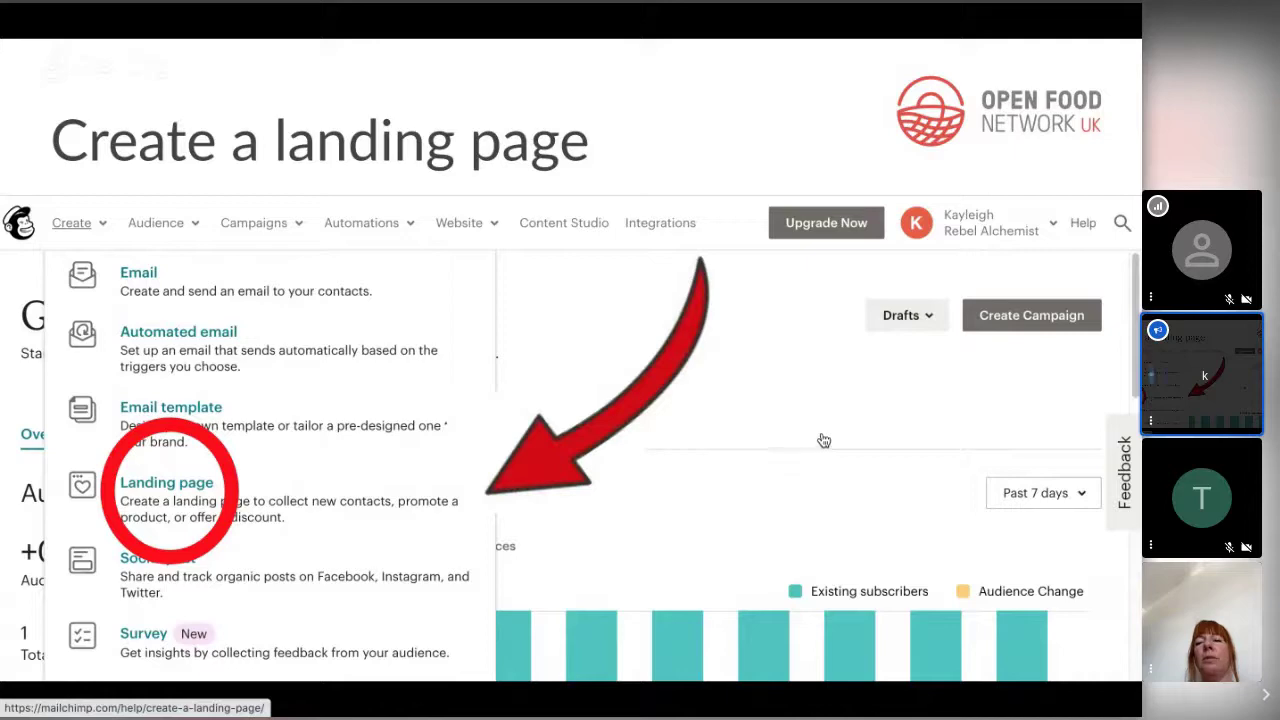
{"action": "key", "text": "Escape"}
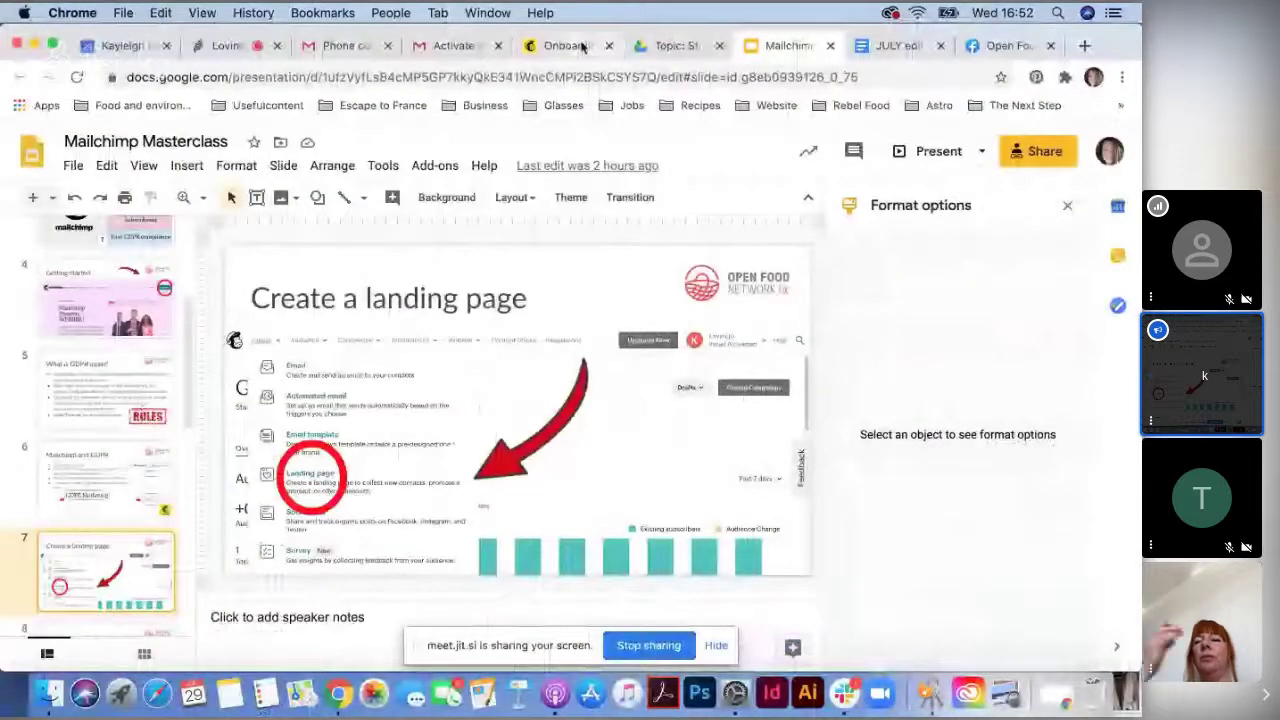
{"action": "left_click", "coordinate": [568, 45]}
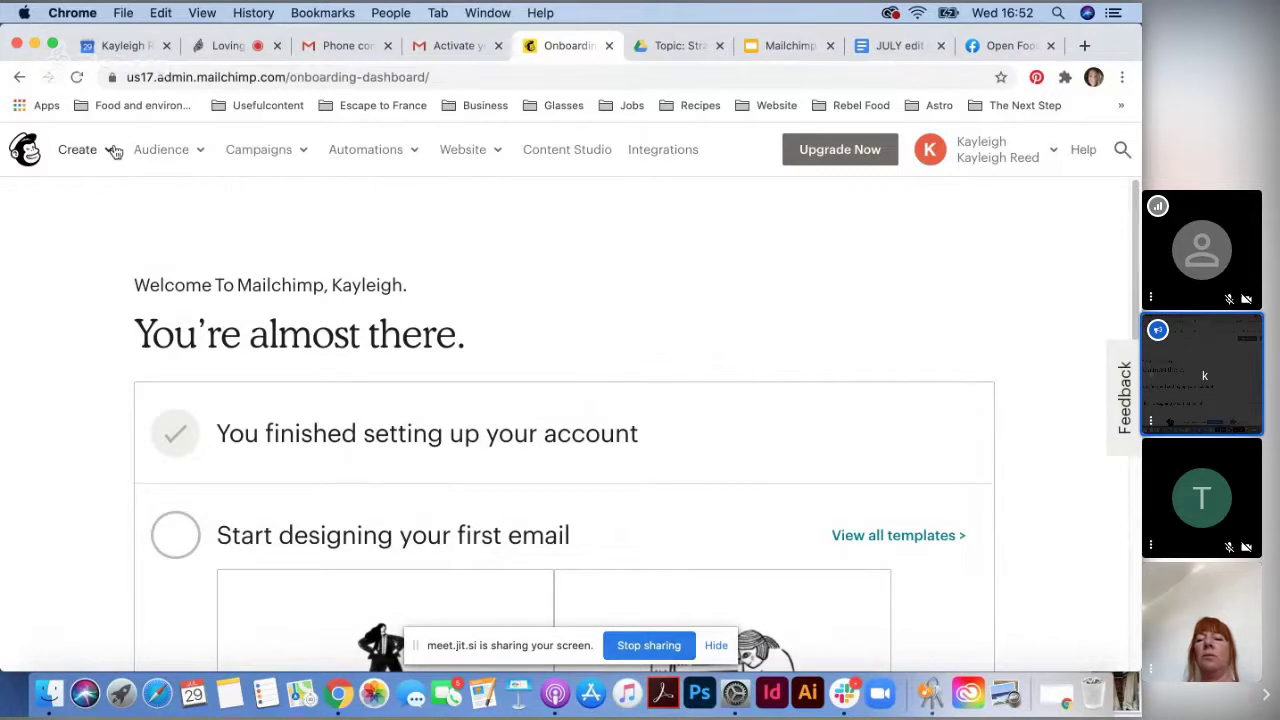
- Open the Create dropdown listing email, template, landing page, survey and other creation options
{"action": "left_click", "coordinate": [296, 149]}
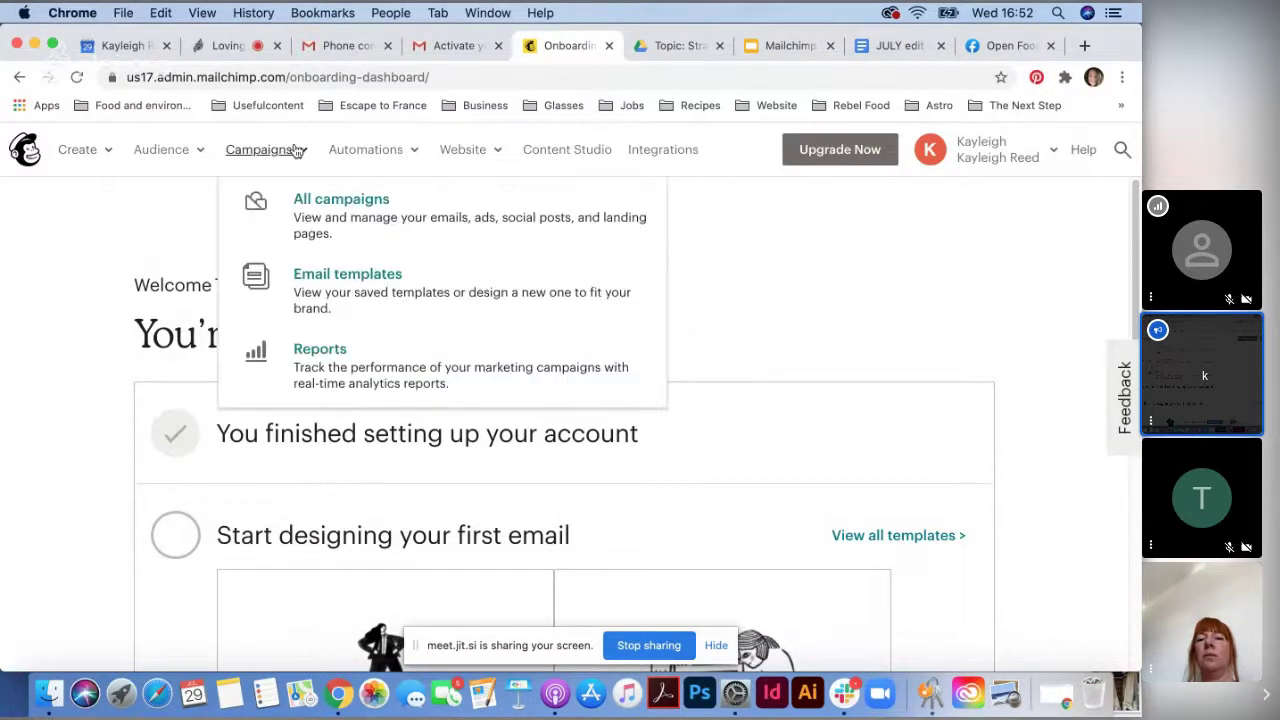
{"action": "left_click", "coordinate": [110, 149]}
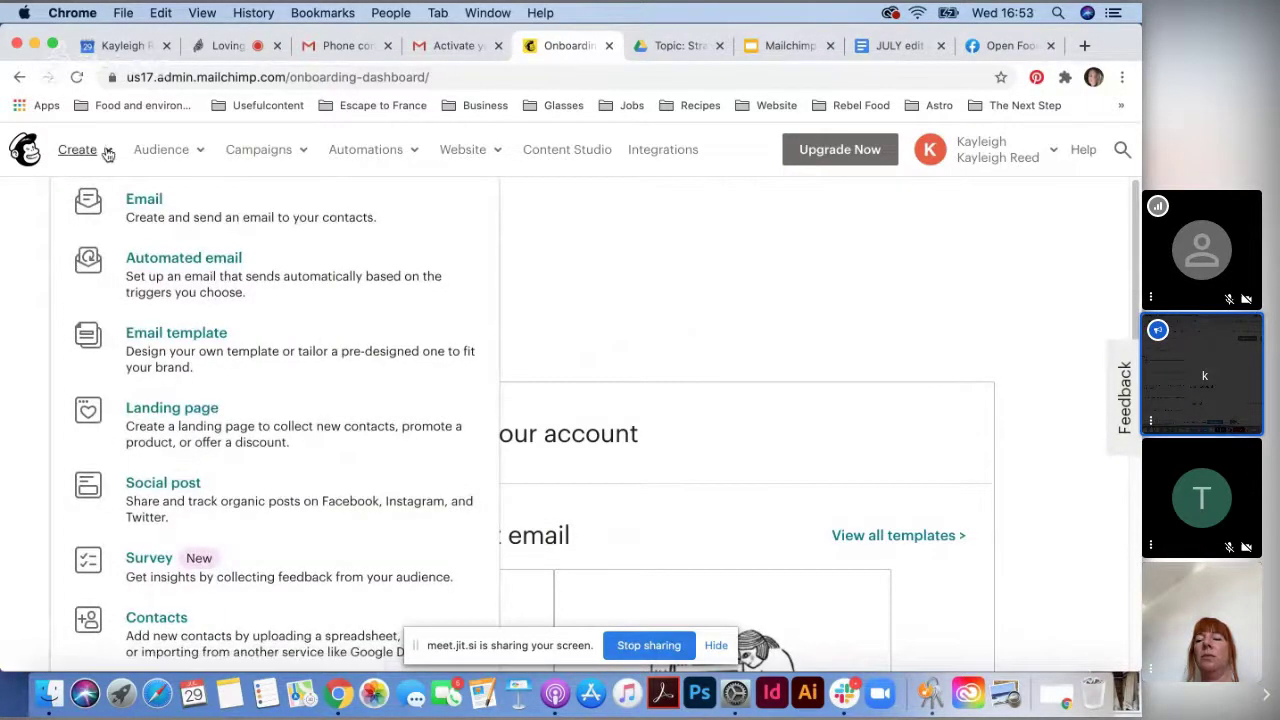
{"action": "left_click", "coordinate": [108, 152]}
{"action": "left_click", "coordinate": [108, 152]}
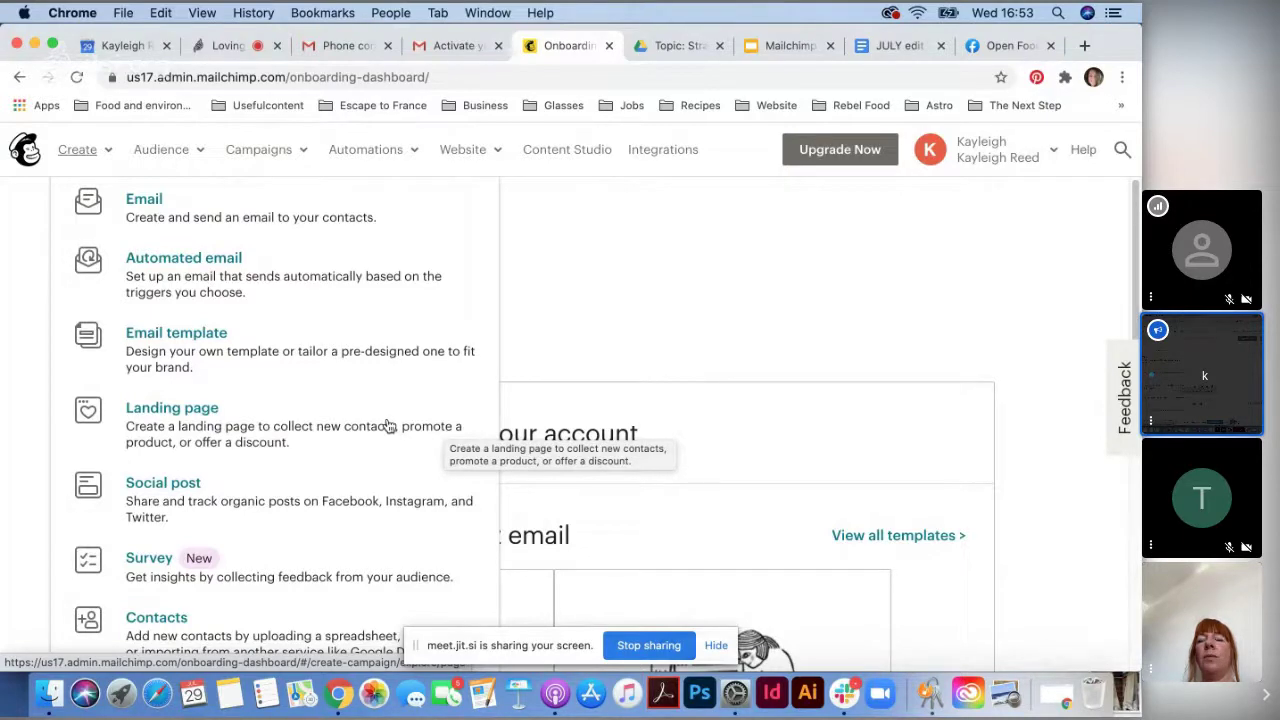
- Start a new landing page and name it with the suggested name followed by 'signups'
{"action": "left_click", "coordinate": [184, 411]}
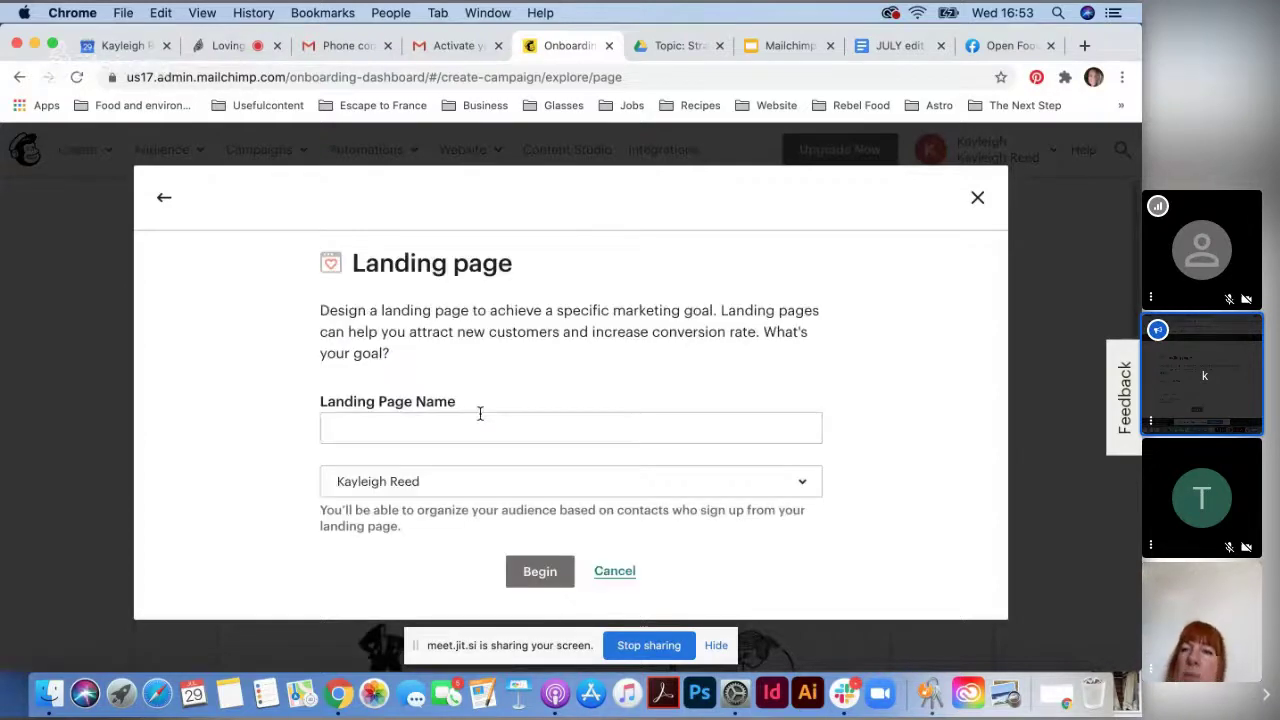
{"action": "left_click", "coordinate": [476, 426]}
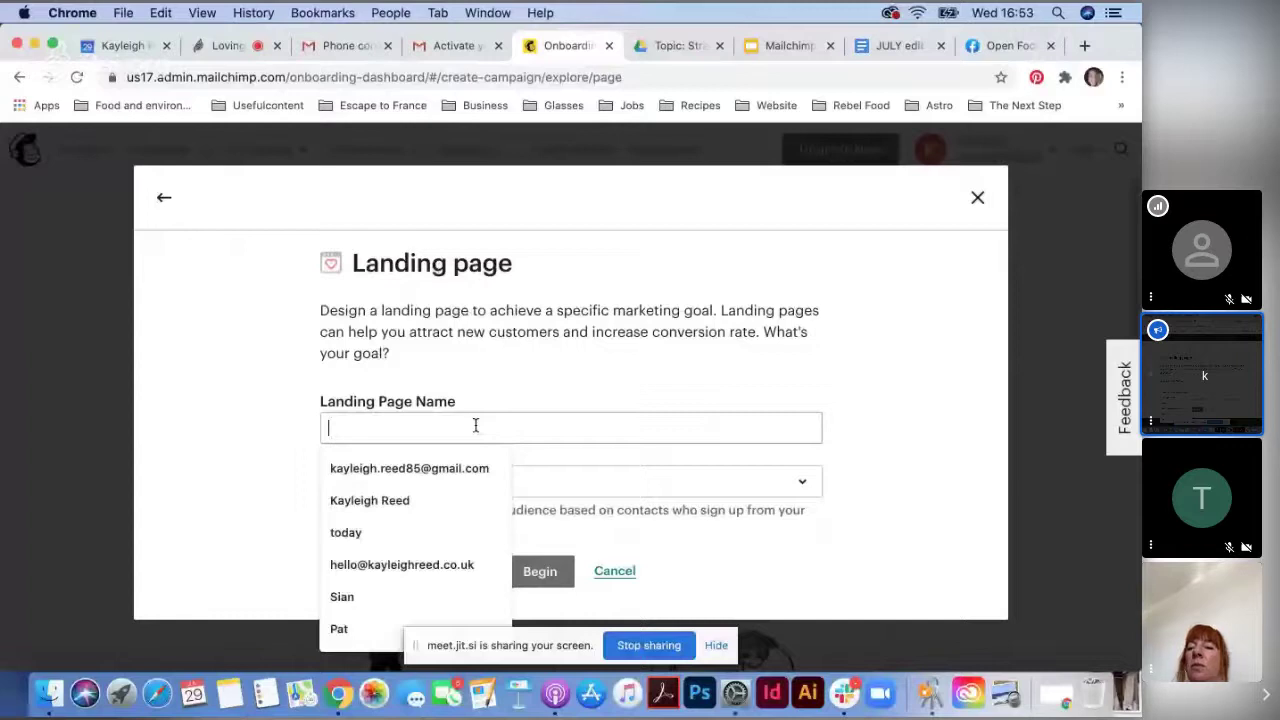
{"action": "key", "text": "Down"}
{"action": "key", "text": "Down"}
{"action": "key", "text": "Return"}
{"action": "type", "text": "signups"}
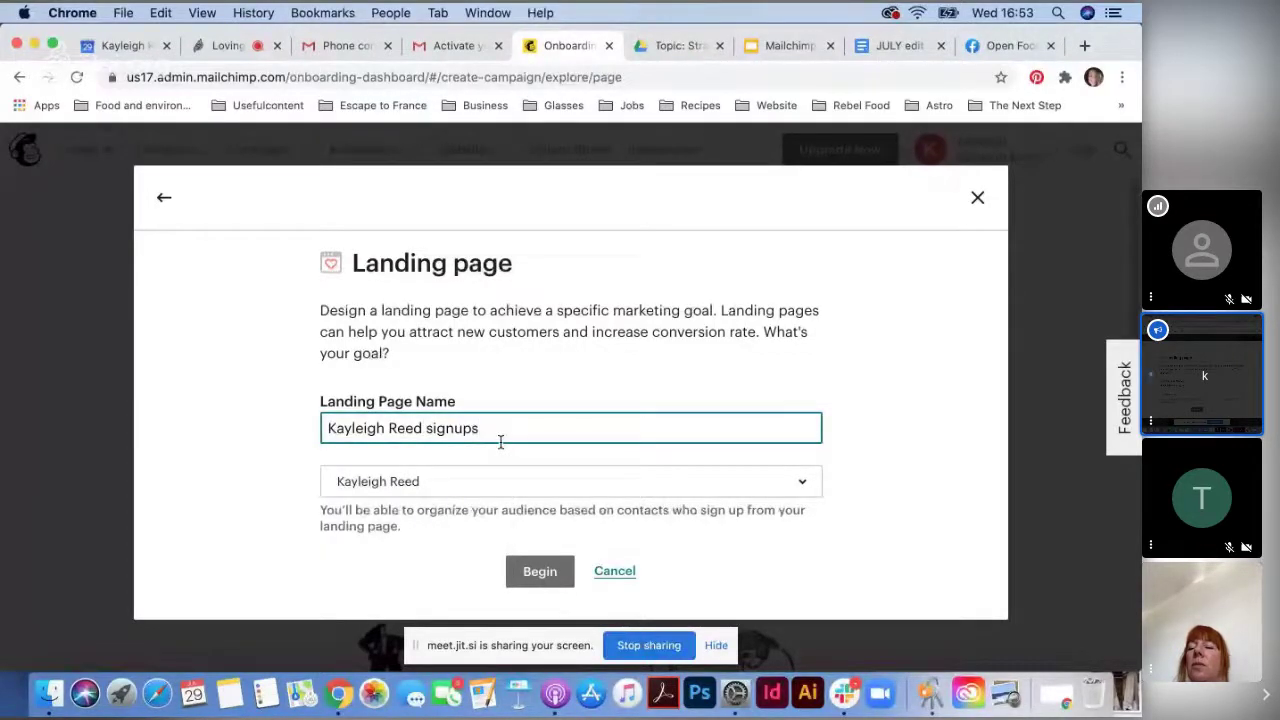
- Assign the account's audience to the landing page and begin building it
{"action": "left_click", "coordinate": [521, 485]}
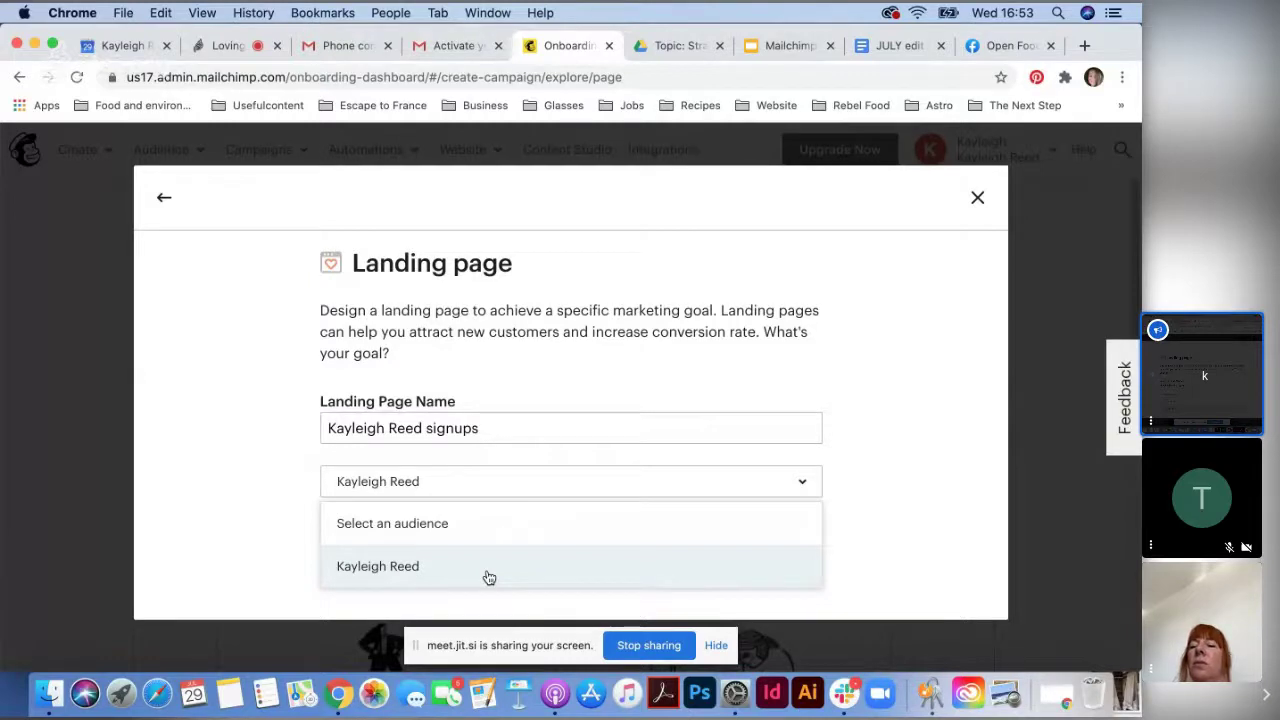
{"action": "left_click", "coordinate": [528, 521]}
{"action": "left_click", "coordinate": [545, 484]}
{"action": "left_click", "coordinate": [517, 562]}
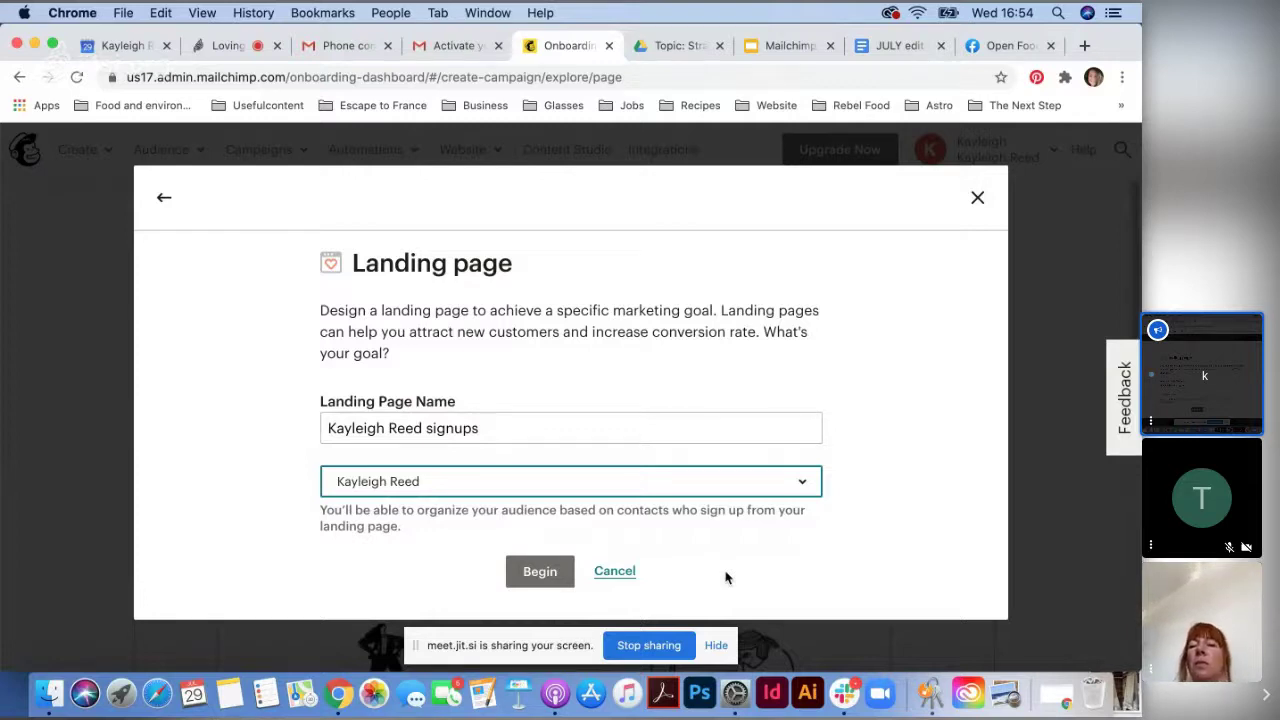
{"action": "left_click", "coordinate": [637, 491]}
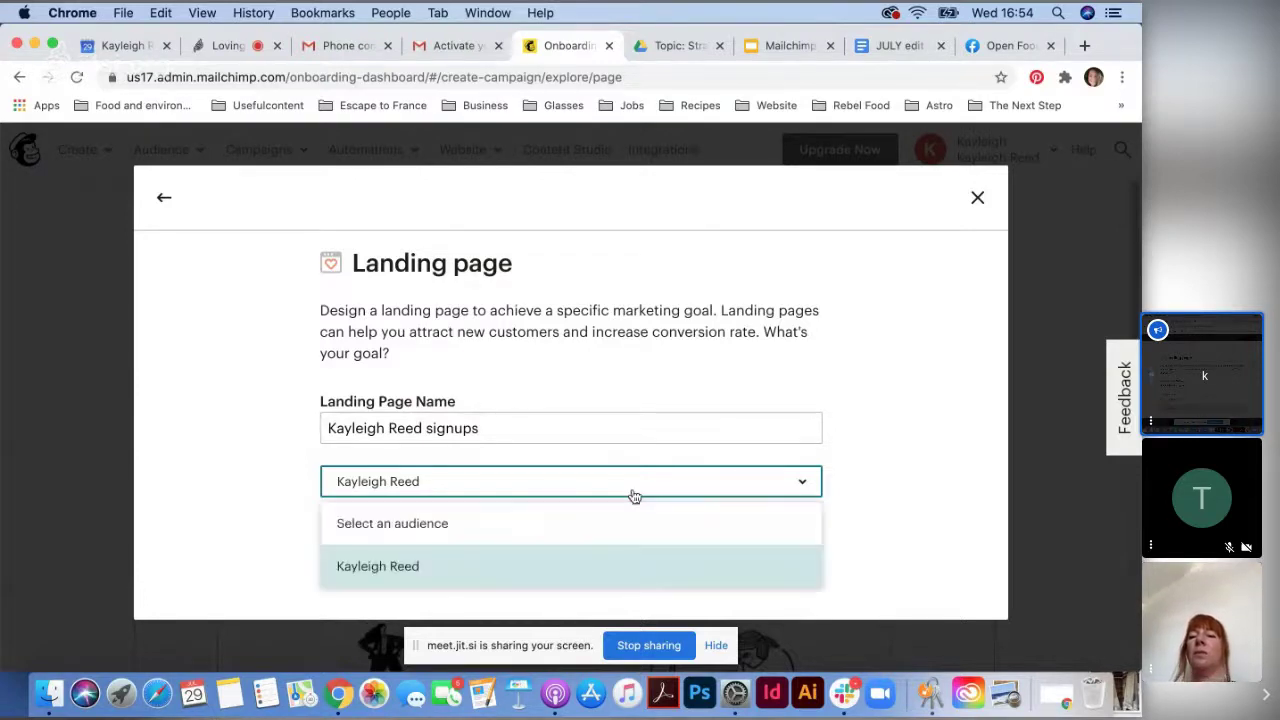
{"action": "left_click", "coordinate": [572, 584]}
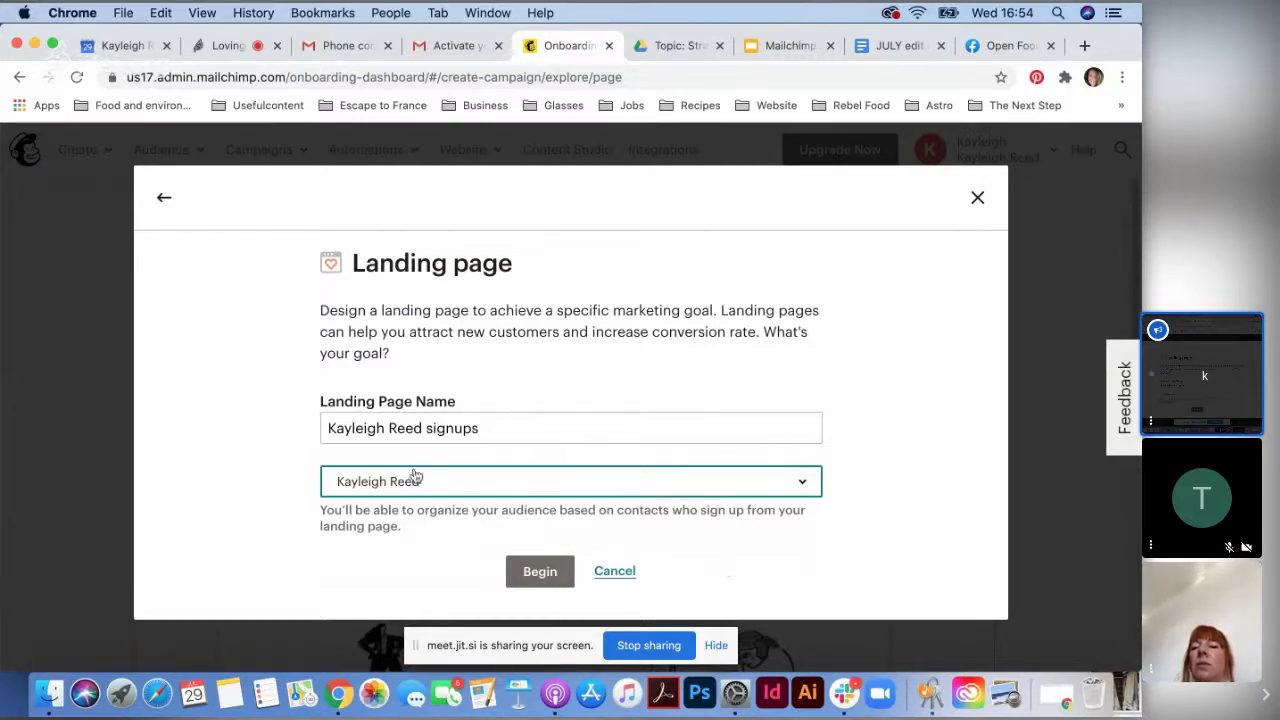
{"action": "left_click", "coordinate": [537, 576]}
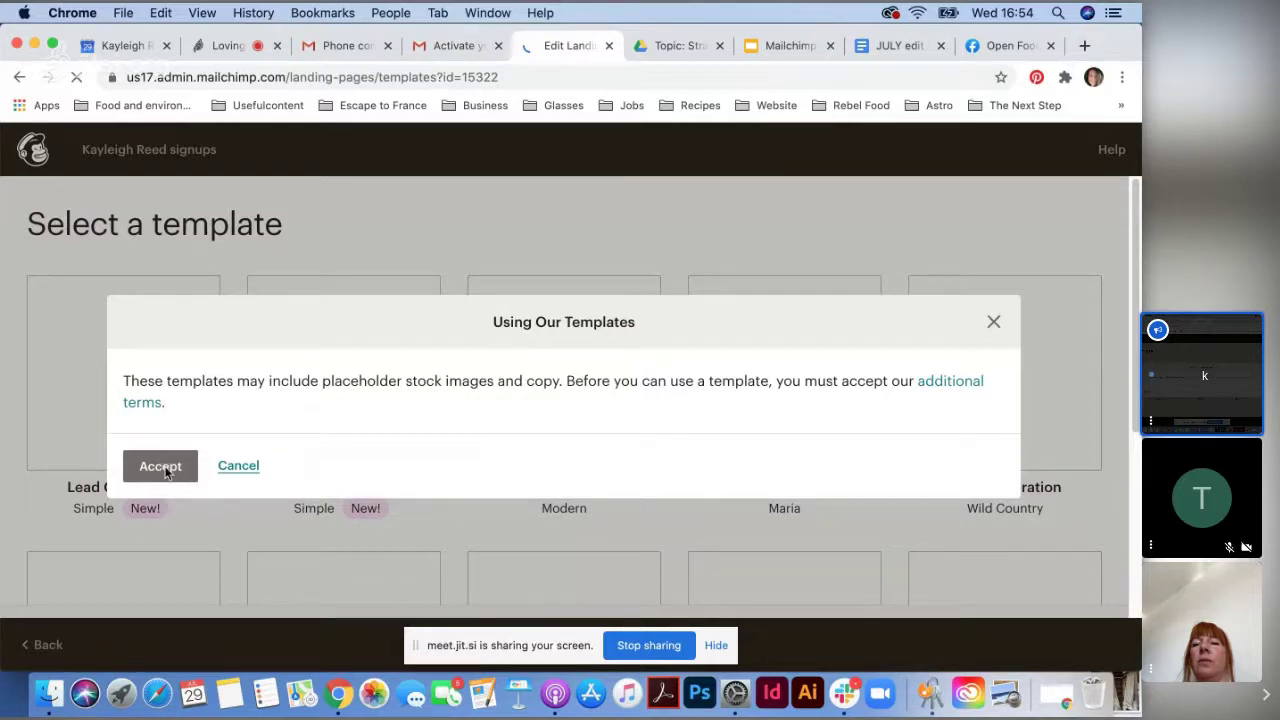
- Accept the template terms and start the page from the Grow Your List template
{"action": "left_click", "coordinate": [160, 466]}
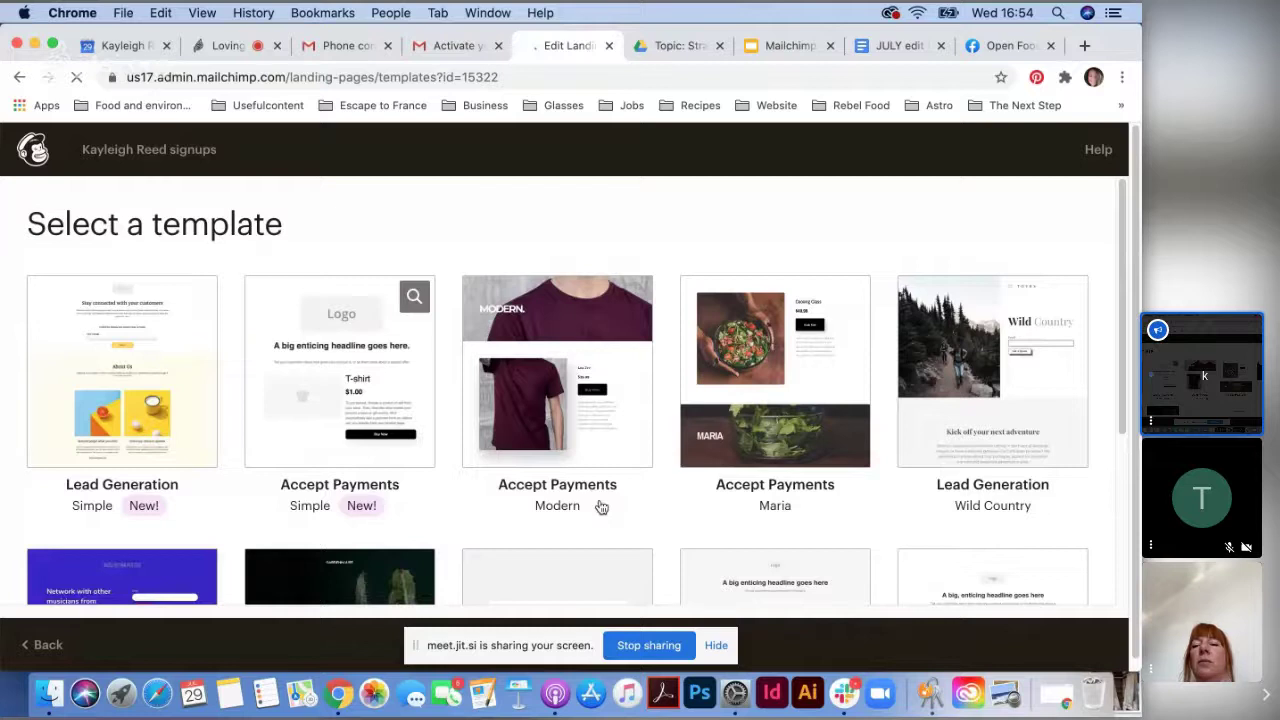
{"action": "scroll", "coordinate": [400, 460], "scroll_direction": "down", "scroll_amount": 1}
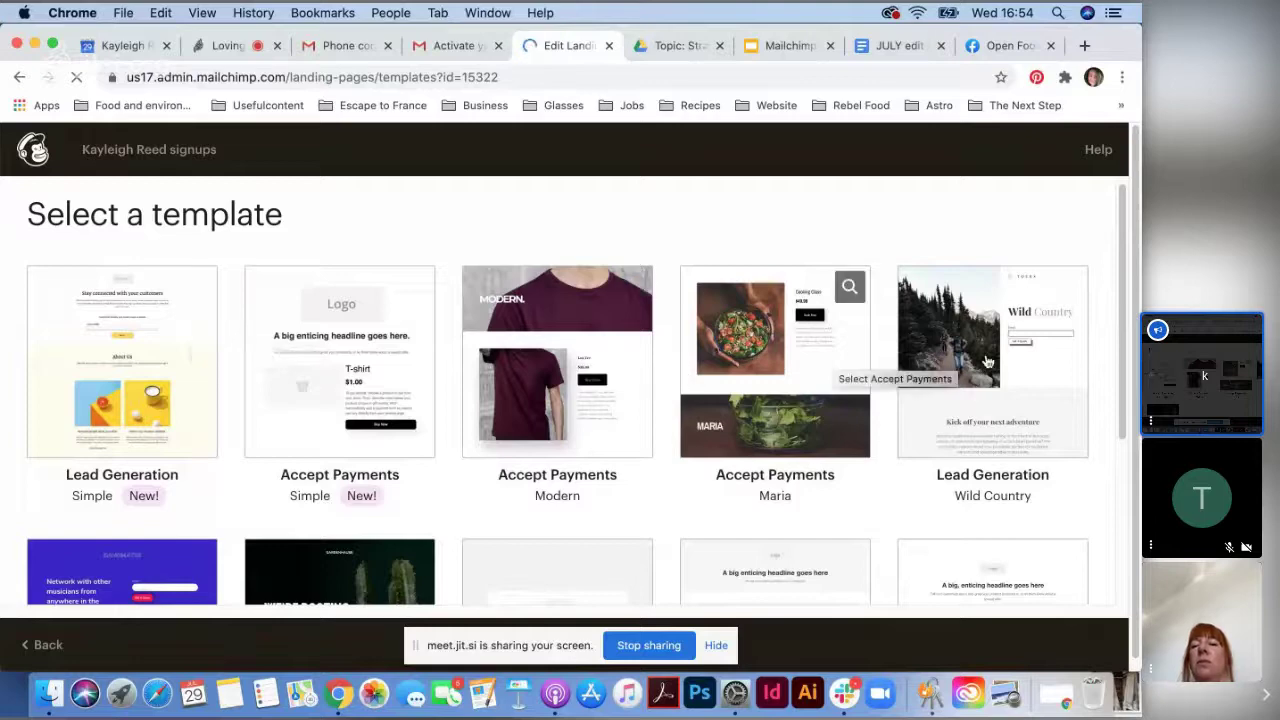
{"action": "scroll", "coordinate": [900, 380], "scroll_direction": "down", "scroll_amount": 2}
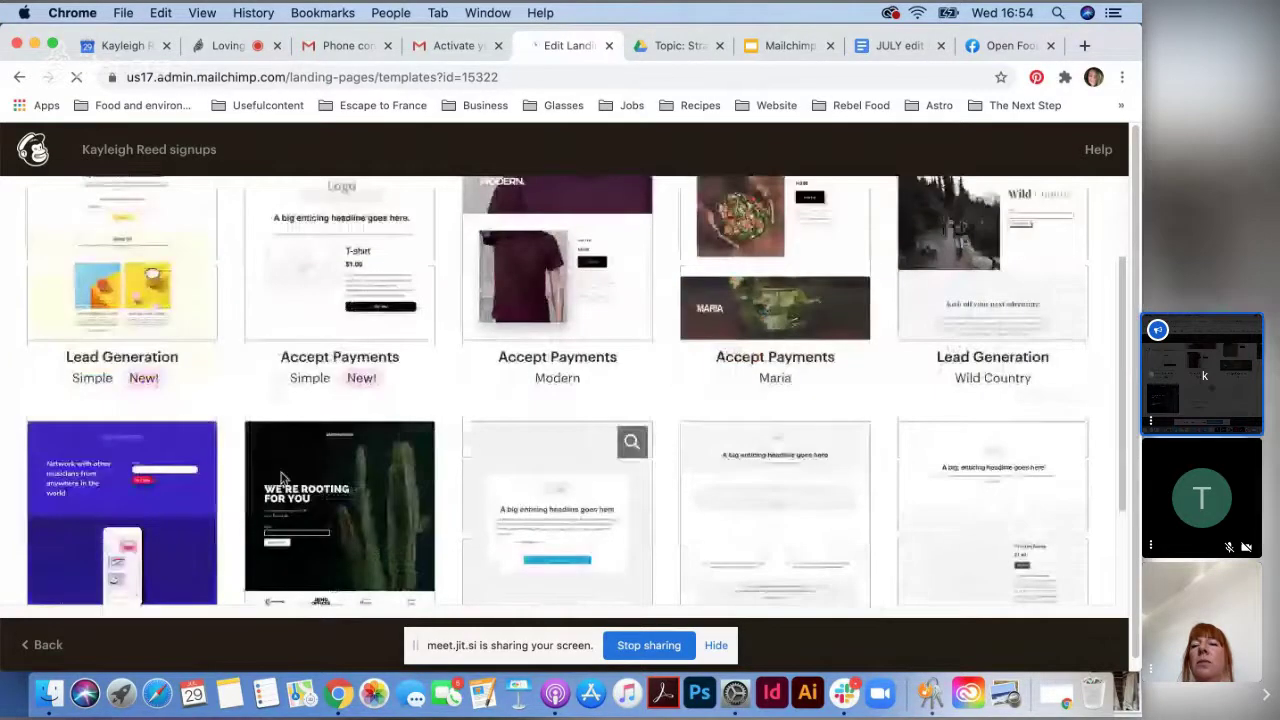
{"action": "scroll", "coordinate": [820, 396], "scroll_direction": "up", "scroll_amount": 3}
{"action": "scroll", "coordinate": [590, 536], "scroll_direction": "down", "scroll_amount": 1}
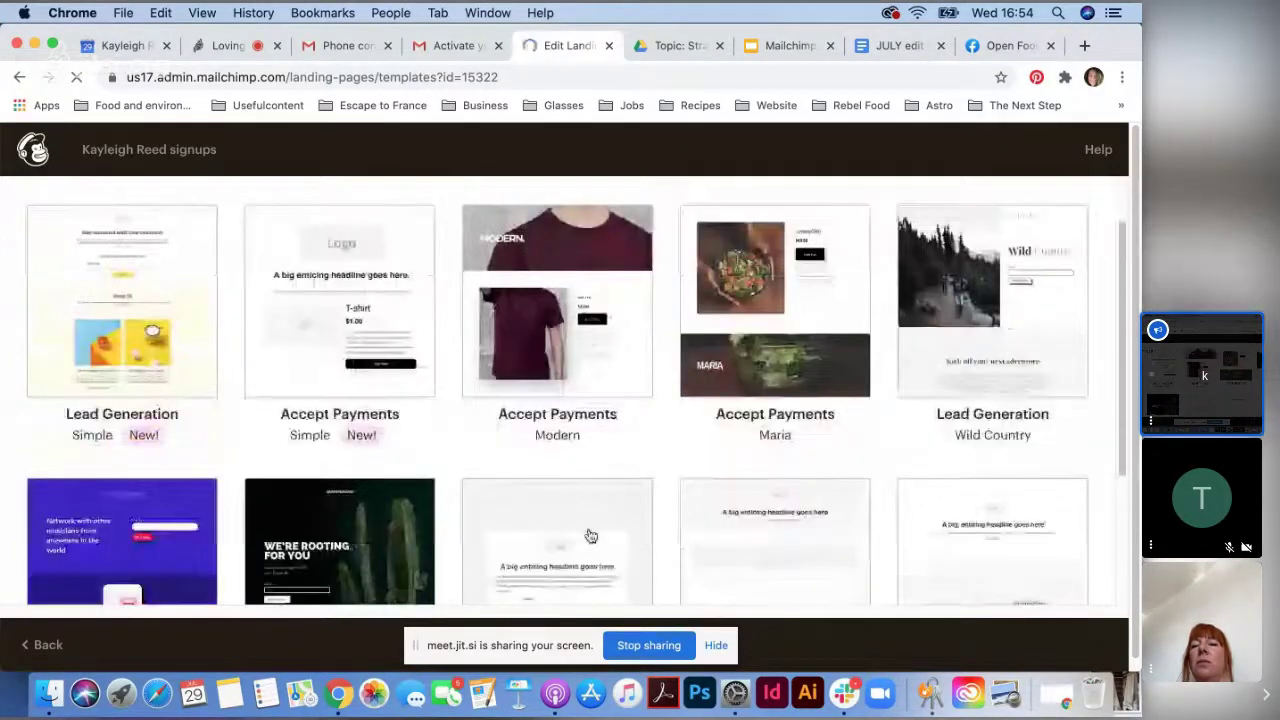
{"action": "scroll", "coordinate": [590, 536], "scroll_direction": "down", "scroll_amount": 3}
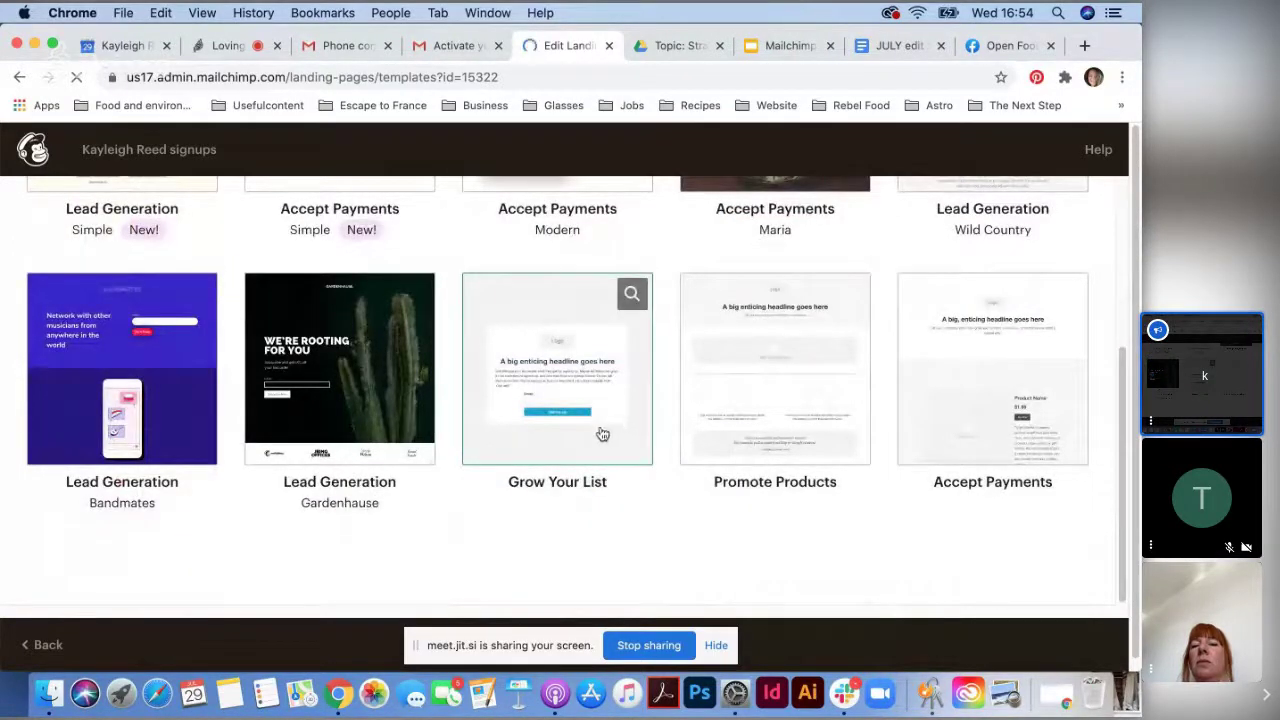
{"action": "left_click", "coordinate": [578, 386]}
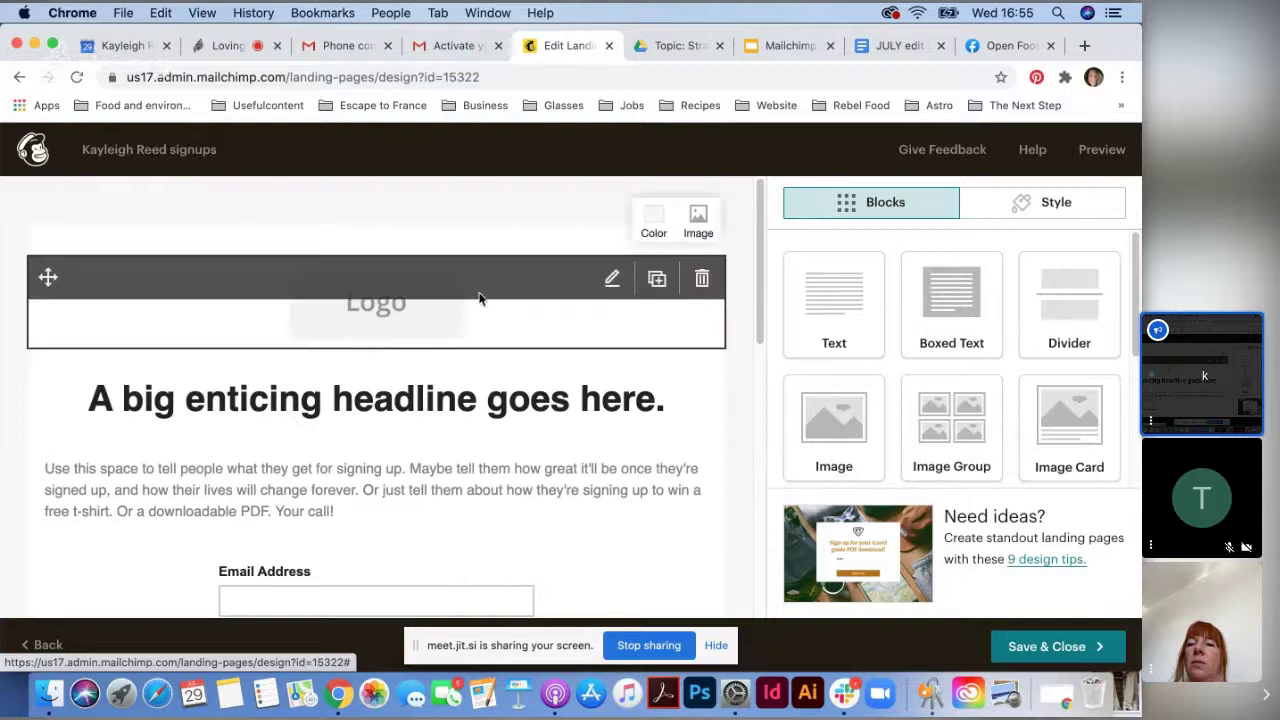
- Replace the Logo block image through Content Studio's Upload, bringing up the computer's file picker
{"action": "left_click", "coordinate": [376, 316]}
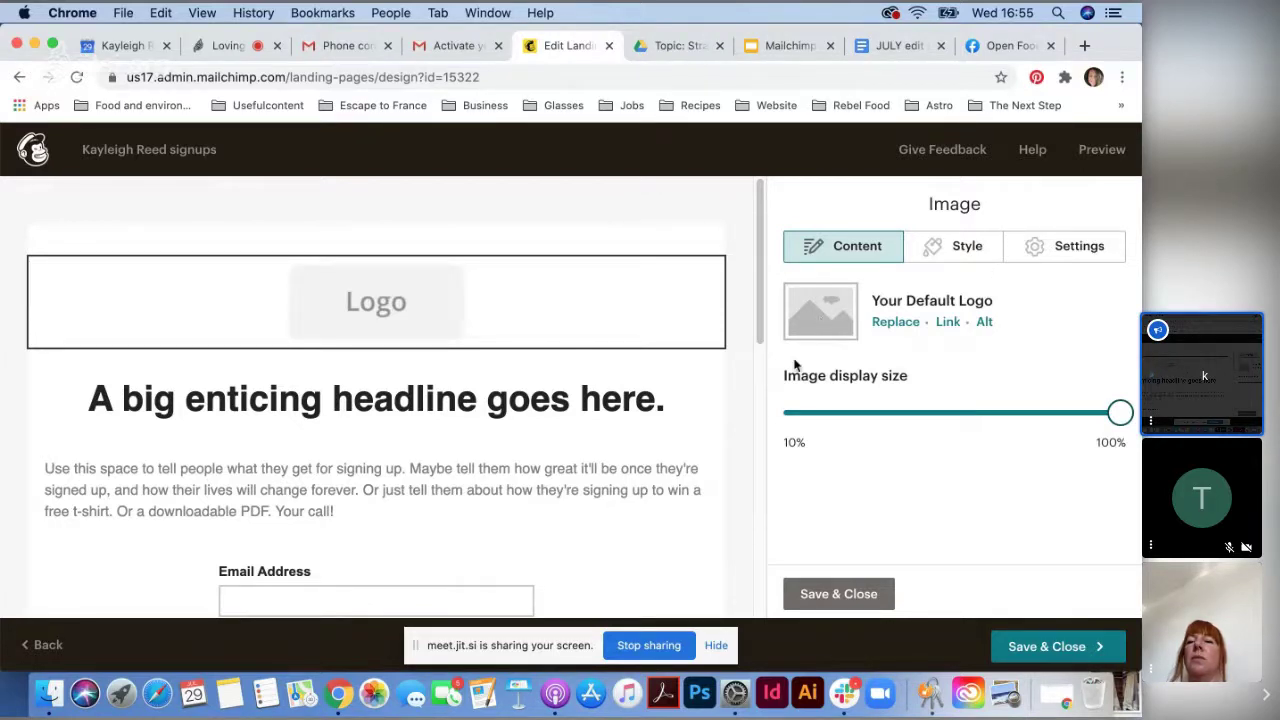
{"action": "left_click", "coordinate": [900, 325]}
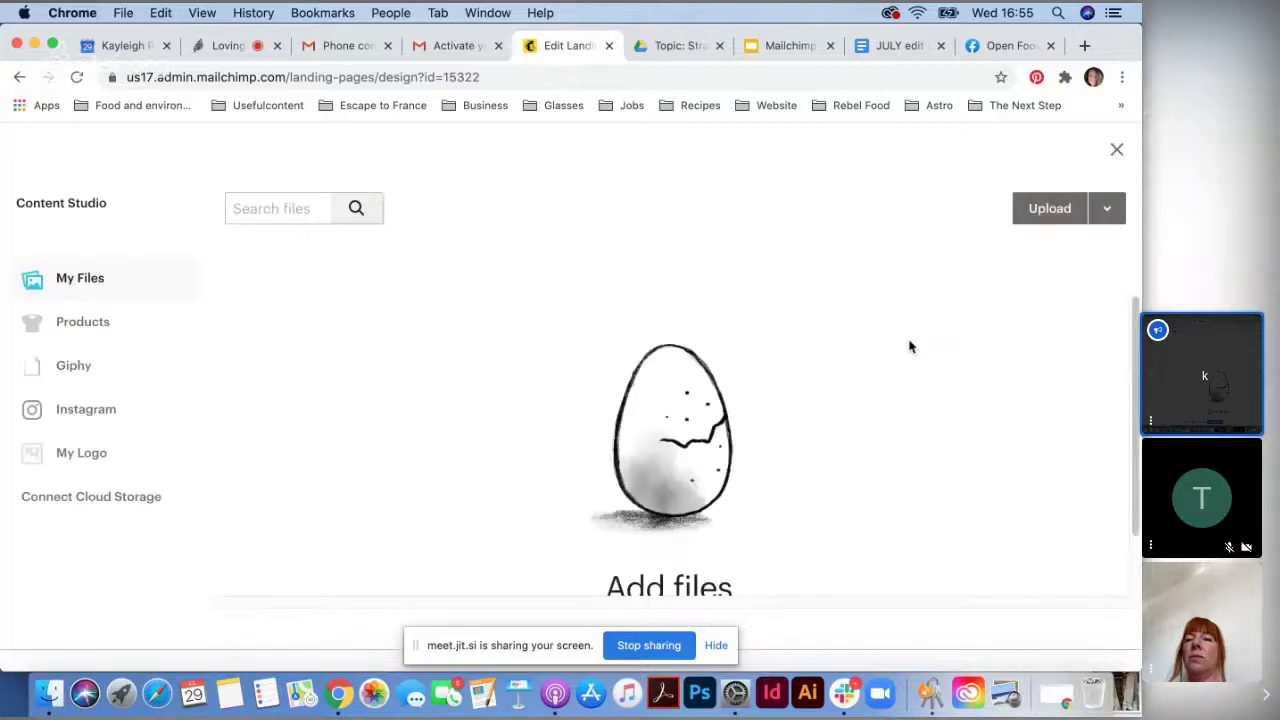
{"action": "scroll", "coordinate": [650, 505], "scroll_direction": "down", "scroll_amount": 2}
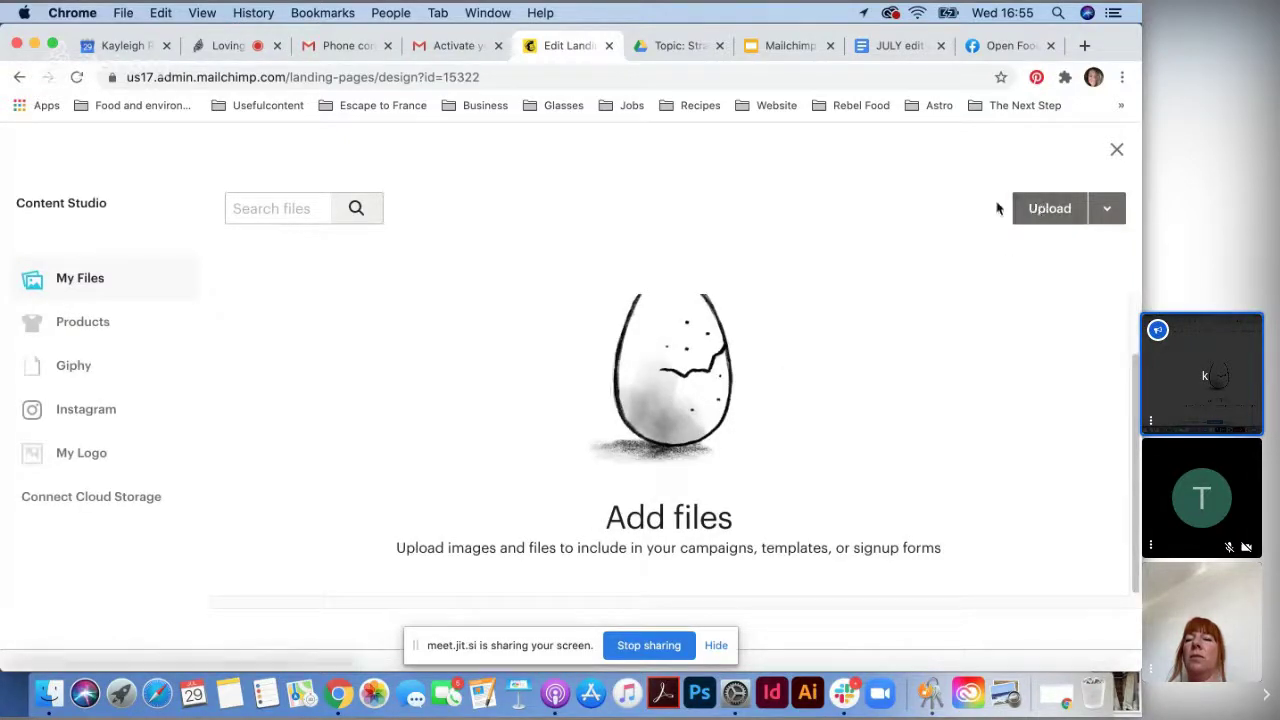
{"action": "left_click", "coordinate": [1035, 210]}
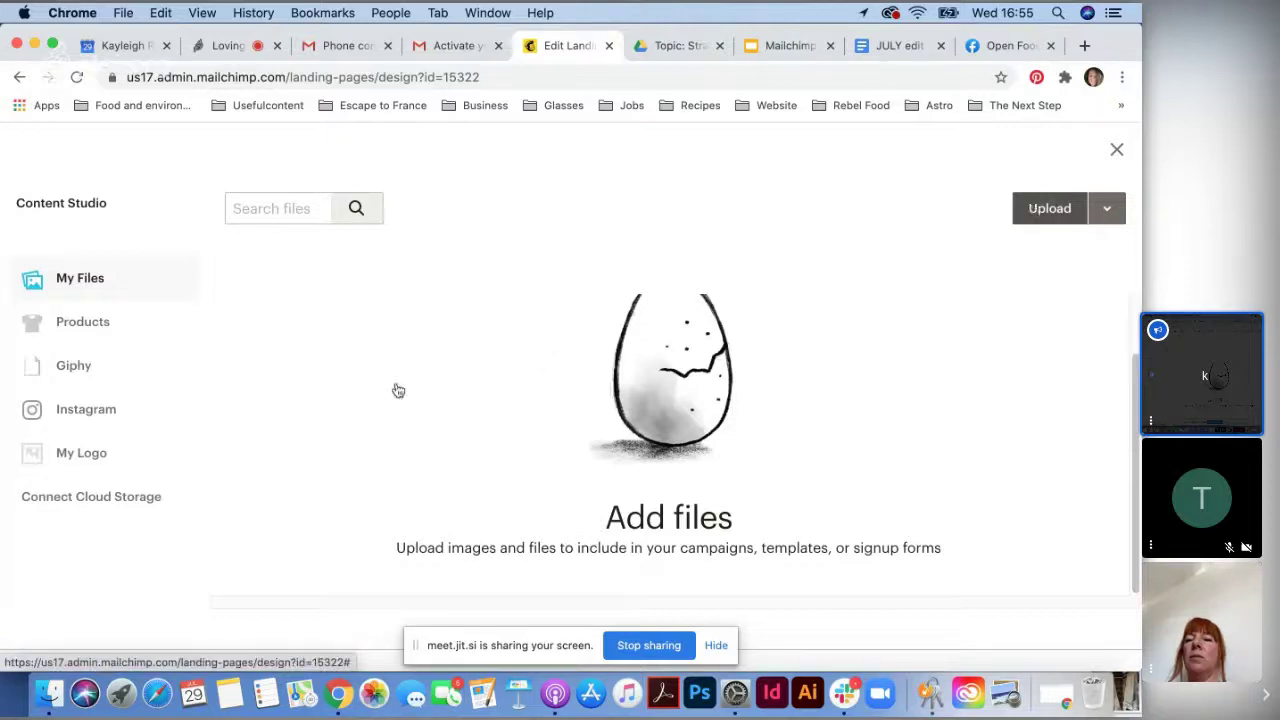
{"action": "left_click", "coordinate": [773, 364]}
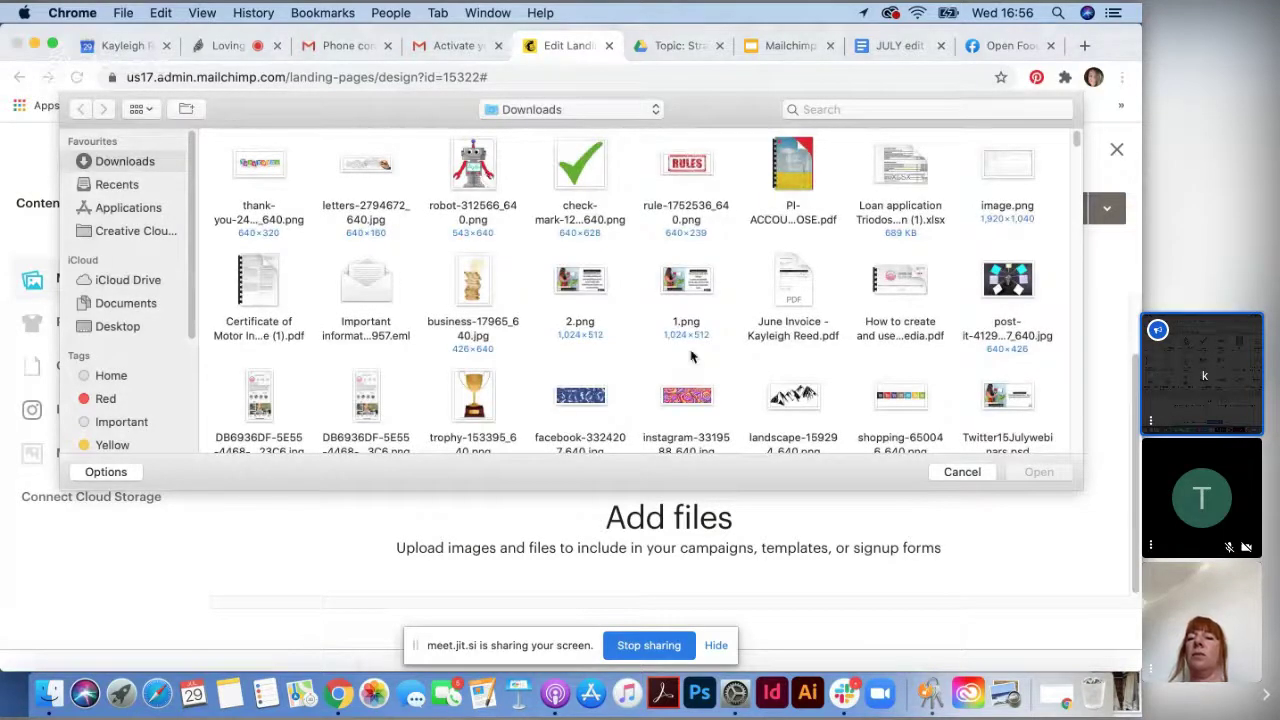
- Select the oak tree, concert, brain, compassion and peas pictures in Downloads and upload them
{"action": "scroll", "coordinate": [690, 356], "scroll_direction": "down", "scroll_amount": 5}
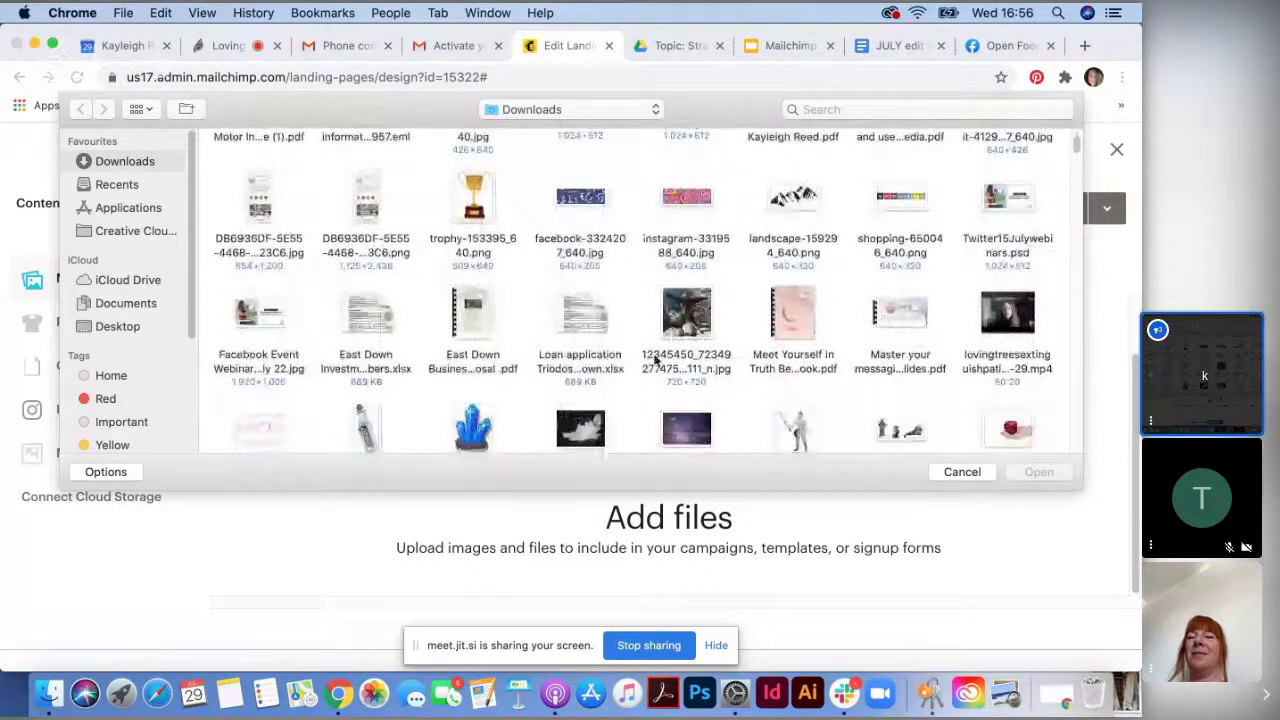
{"action": "scroll", "coordinate": [655, 360], "scroll_direction": "down", "scroll_amount": 3}
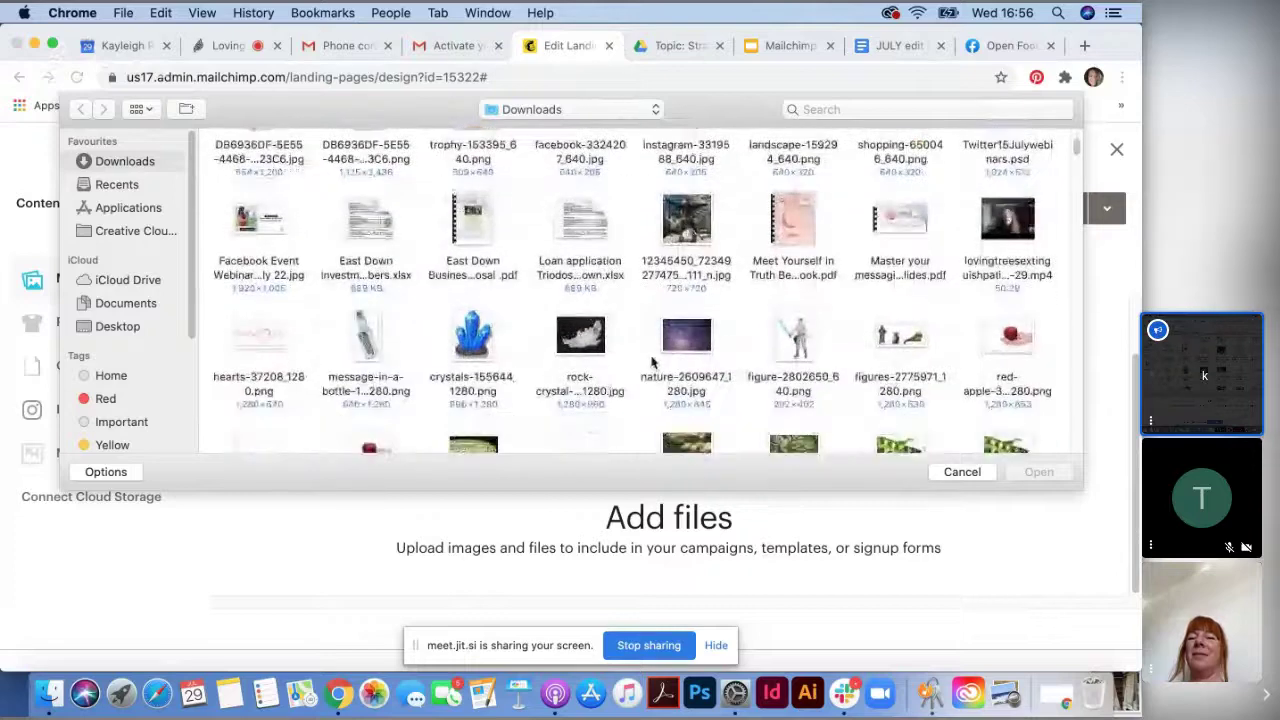
{"action": "scroll", "coordinate": [652, 362], "scroll_direction": "down", "scroll_amount": 3}
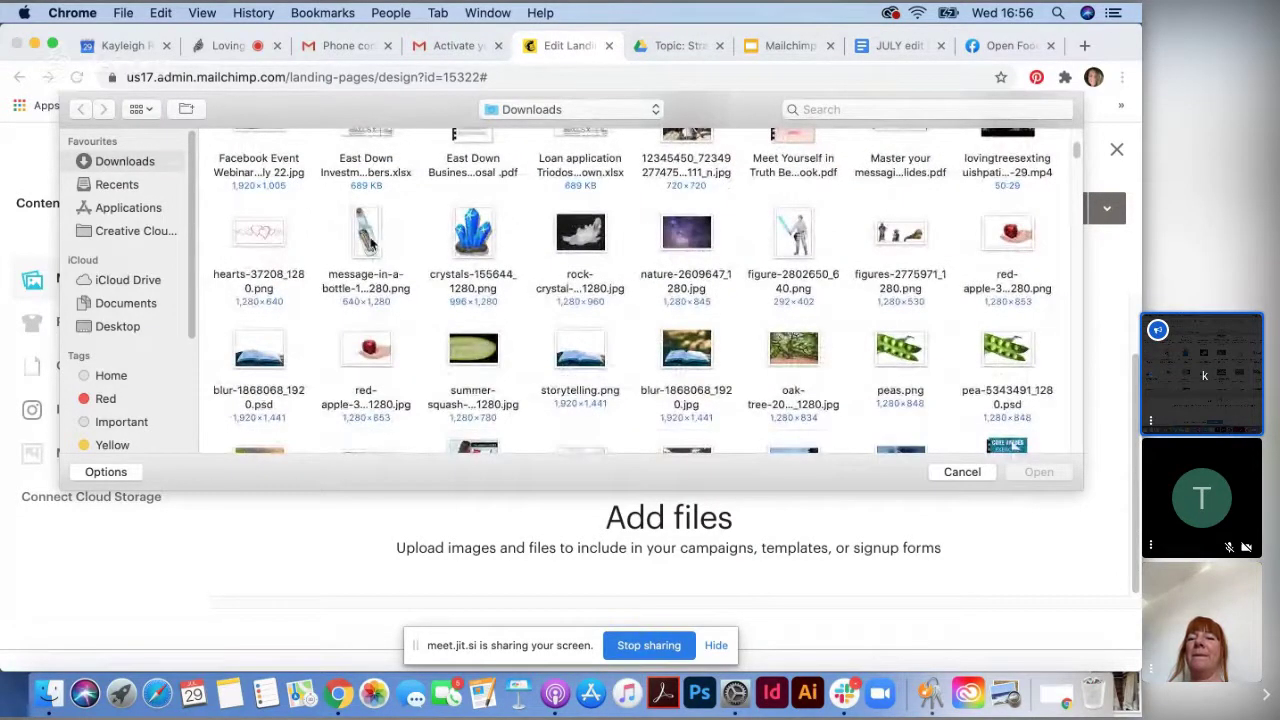
{"action": "scroll", "coordinate": [1058, 368], "scroll_direction": "down", "scroll_amount": 3}
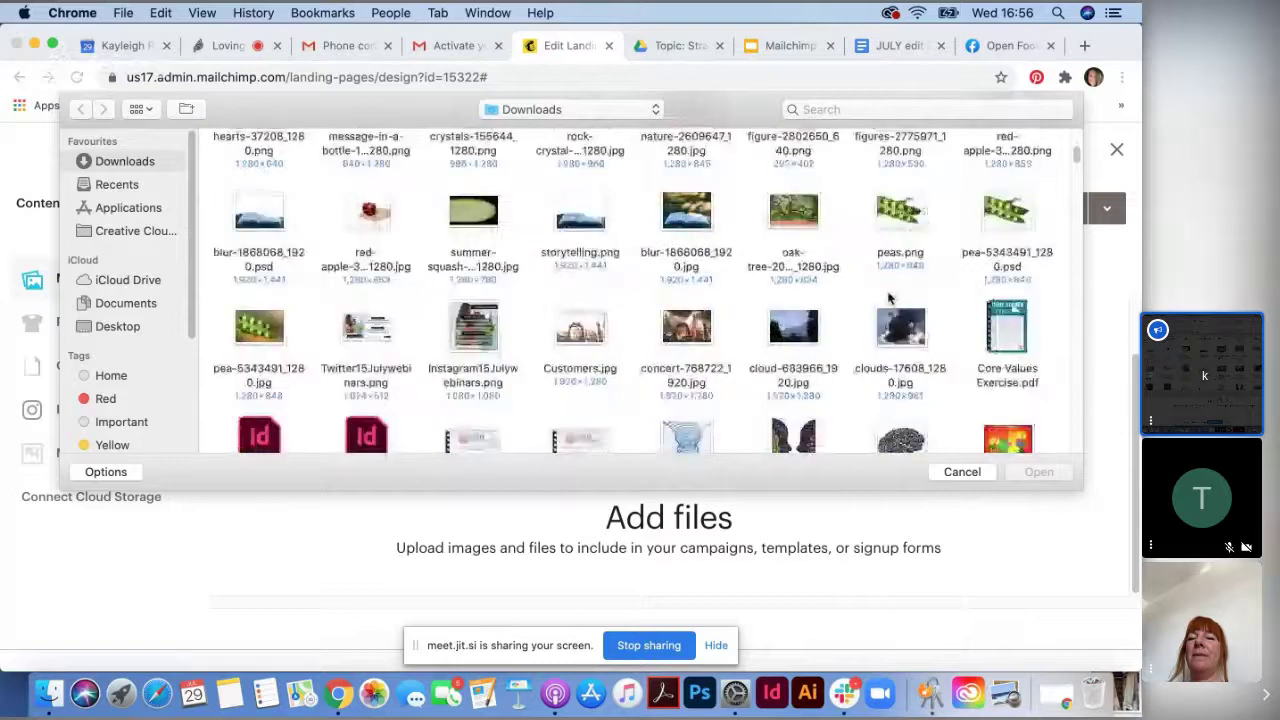
{"action": "left_click", "coordinate": [800, 214]}
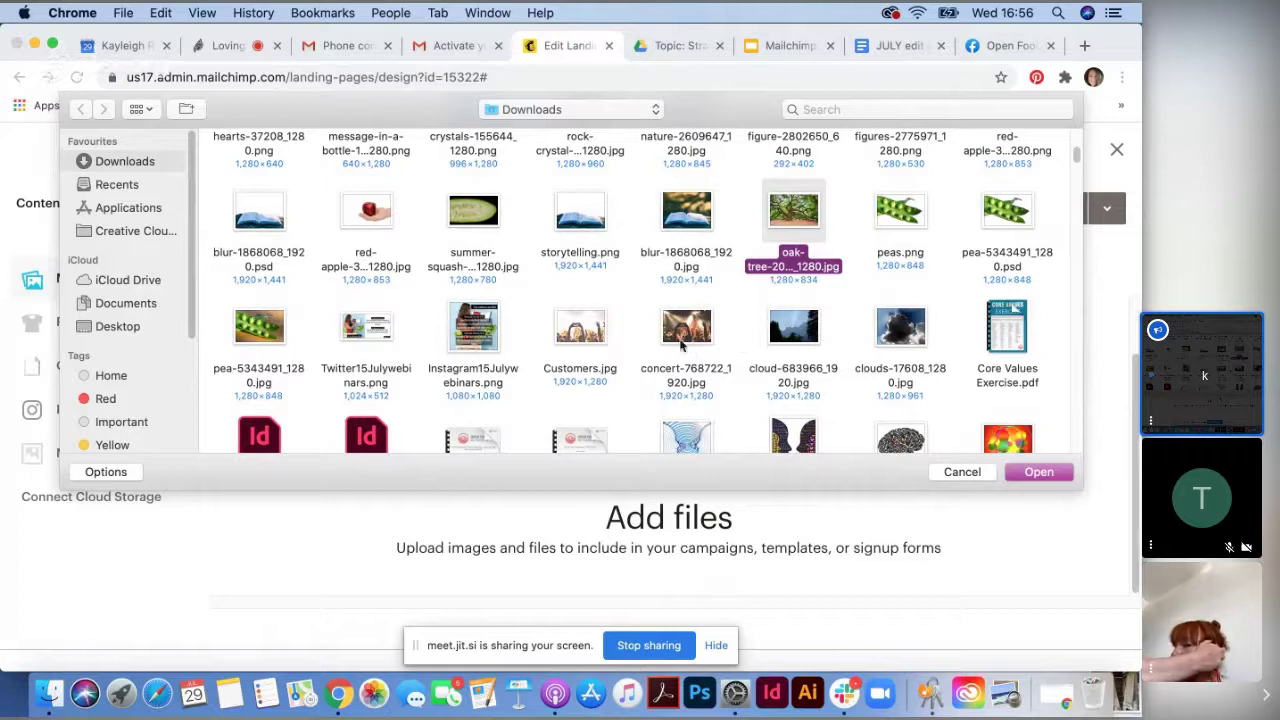
{"action": "left_click", "coordinate": [697, 337], "text": "super"}
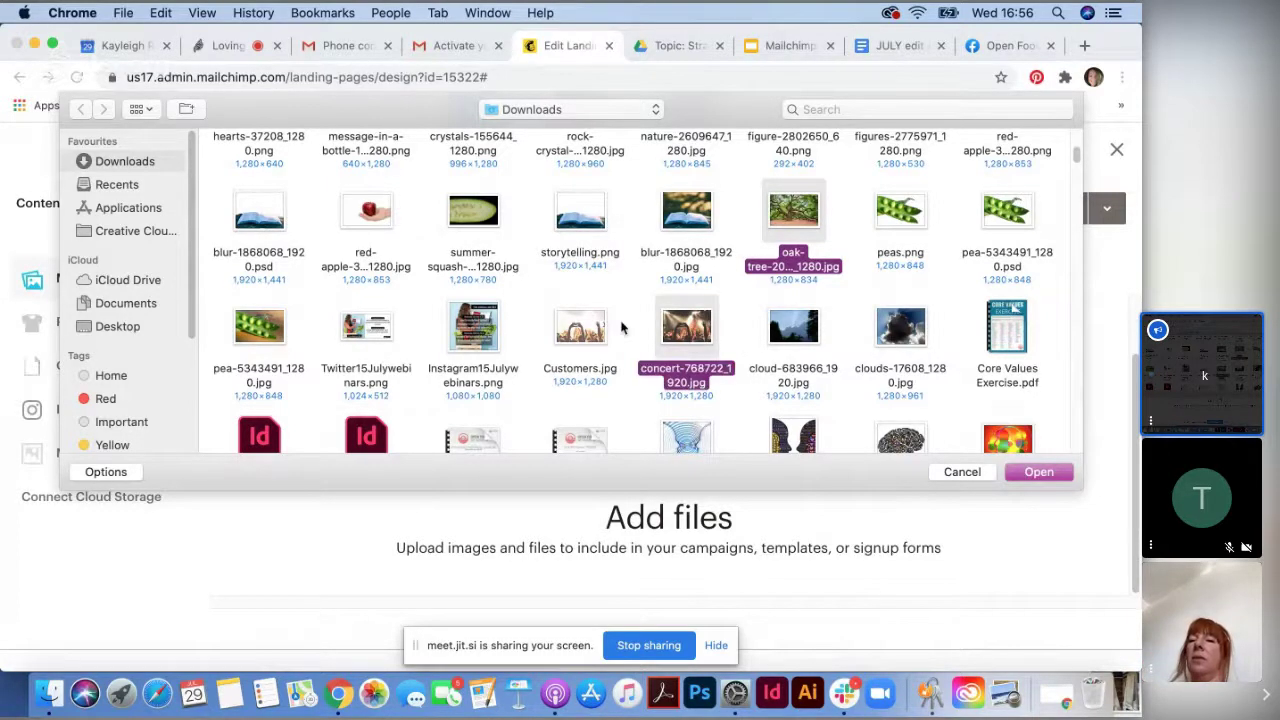
{"action": "scroll", "coordinate": [800, 358], "scroll_direction": "down", "scroll_amount": 1}
{"action": "left_click", "coordinate": [900, 390], "text": "super"}
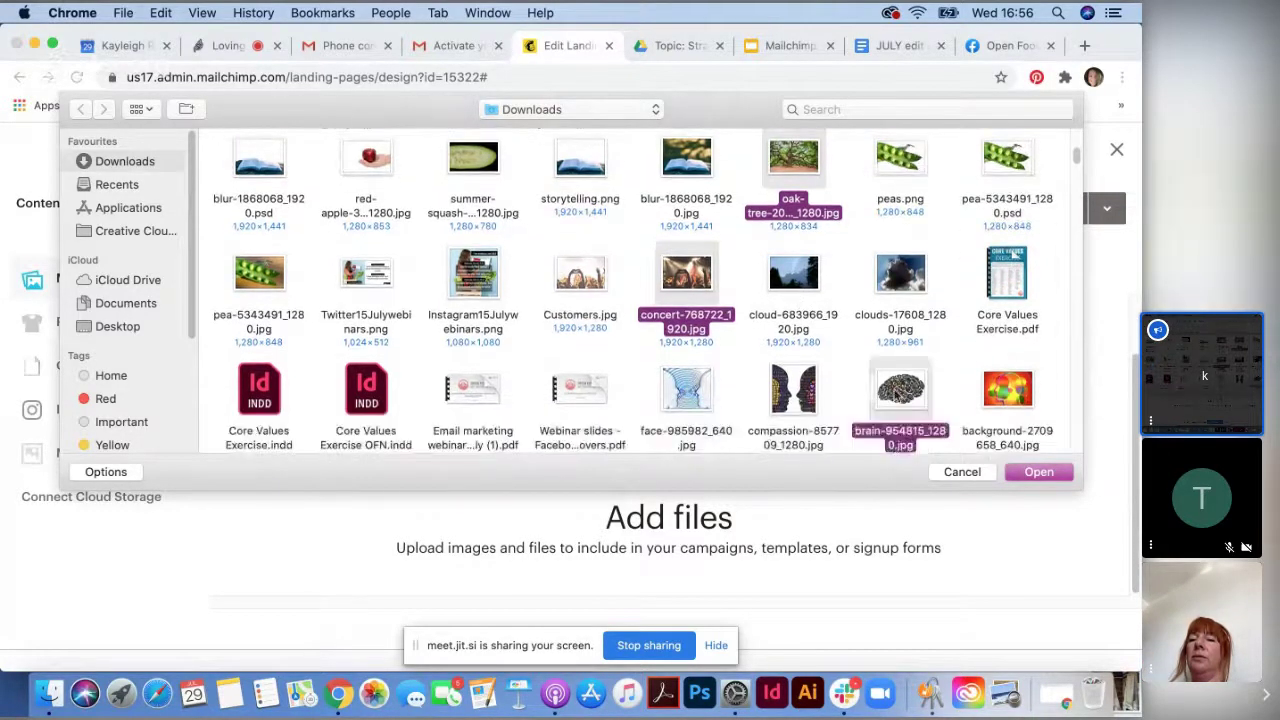
{"action": "left_click", "coordinate": [796, 395], "text": "super"}
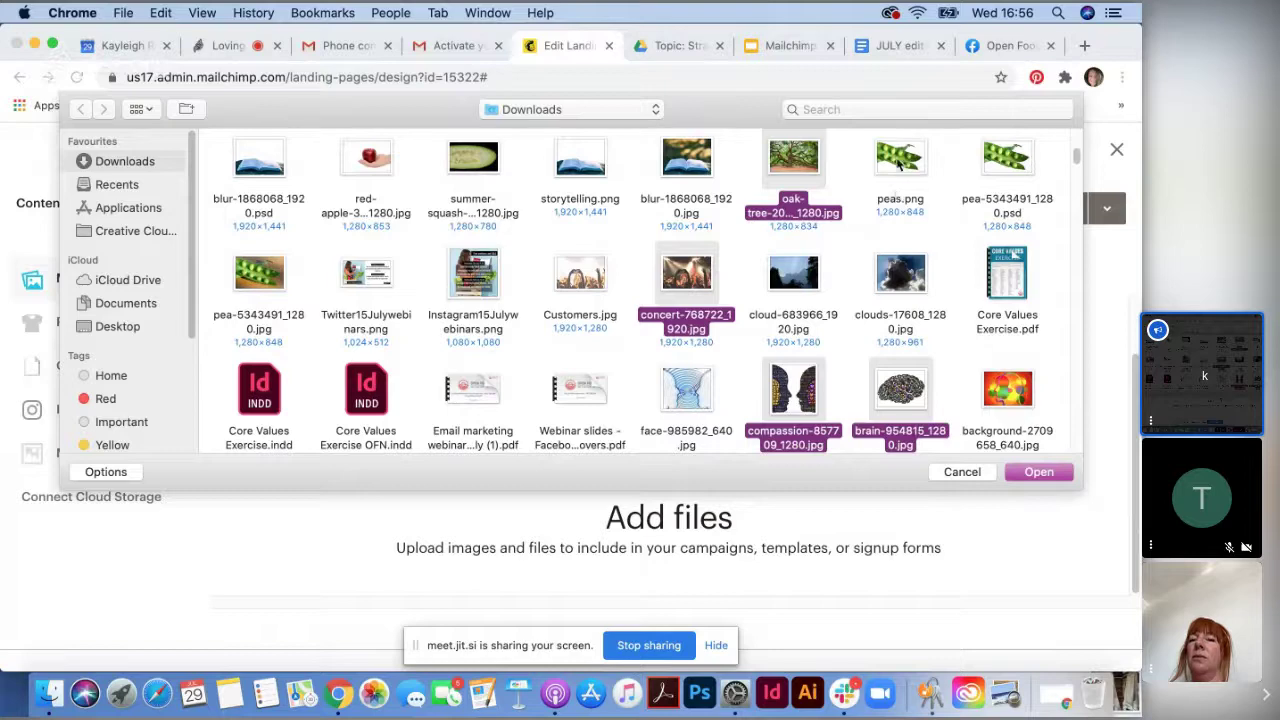
{"action": "left_click", "coordinate": [898, 185], "text": "super"}
{"action": "left_click", "coordinate": [1045, 476]}
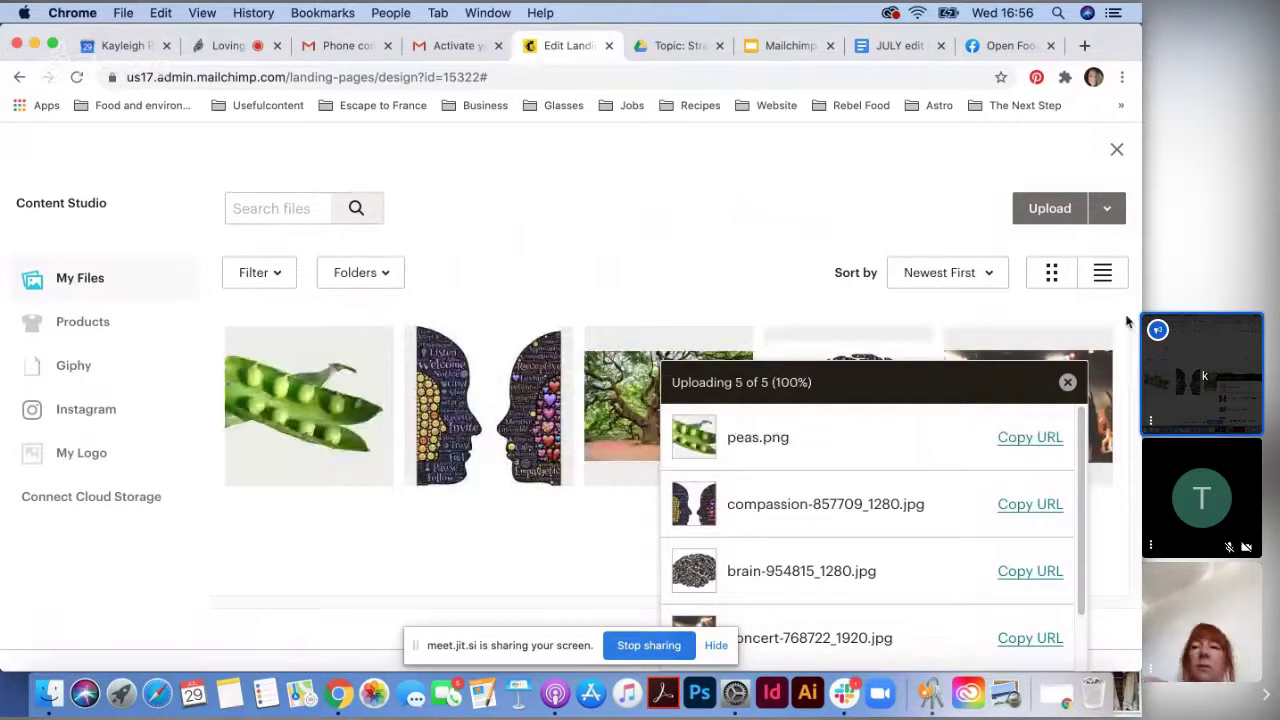
- Insert brain-954815_1280.jpg as the logo and shrink its display size to about 15%
{"action": "left_click", "coordinate": [1068, 383]}
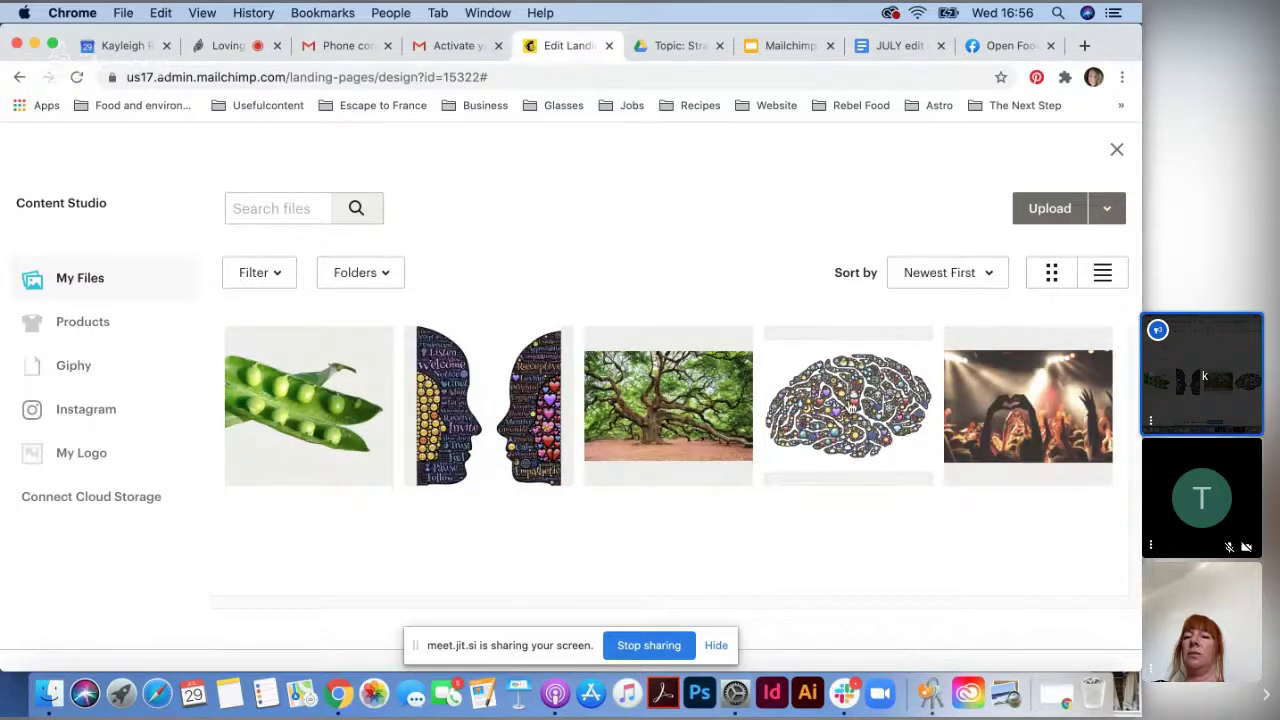
{"action": "left_click", "coordinate": [830, 432]}
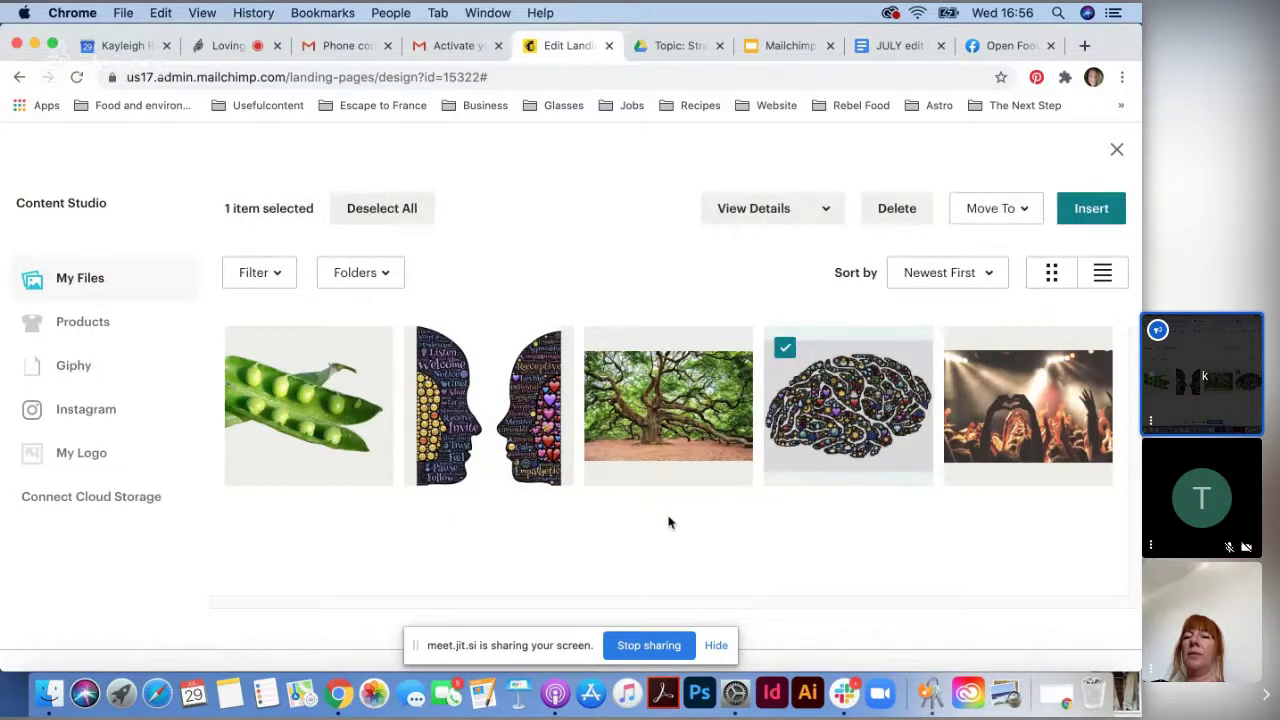
{"action": "left_click", "coordinate": [1100, 212]}
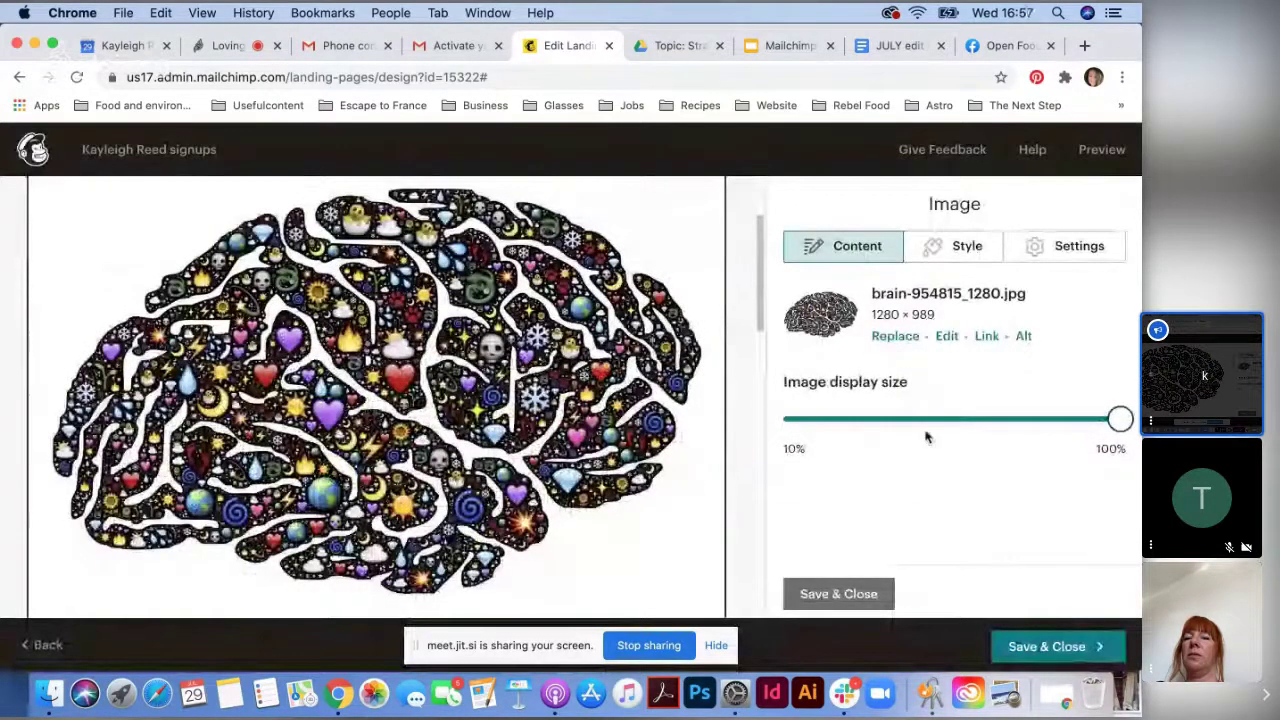
{"action": "scroll", "coordinate": [410, 455], "scroll_direction": "down", "scroll_amount": 4}
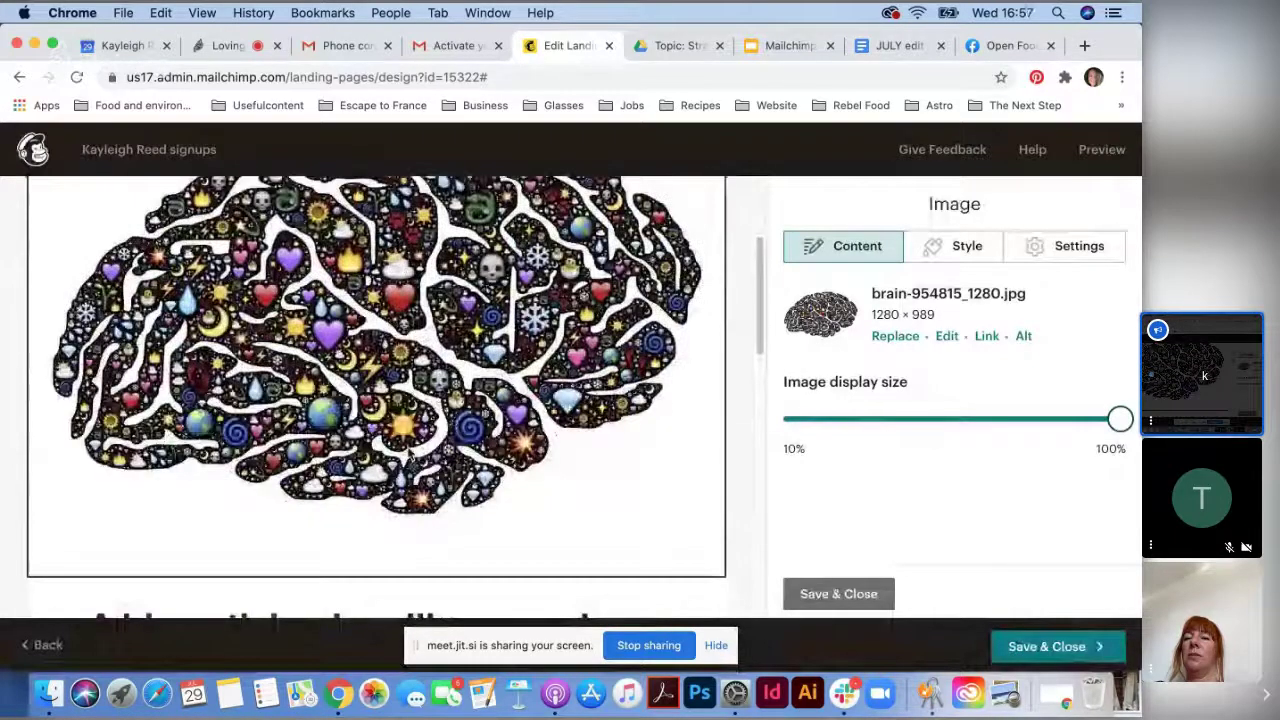
{"action": "scroll", "coordinate": [395, 452], "scroll_direction": "down", "scroll_amount": 3}
{"action": "scroll", "coordinate": [377, 453], "scroll_direction": "up", "scroll_amount": 6}
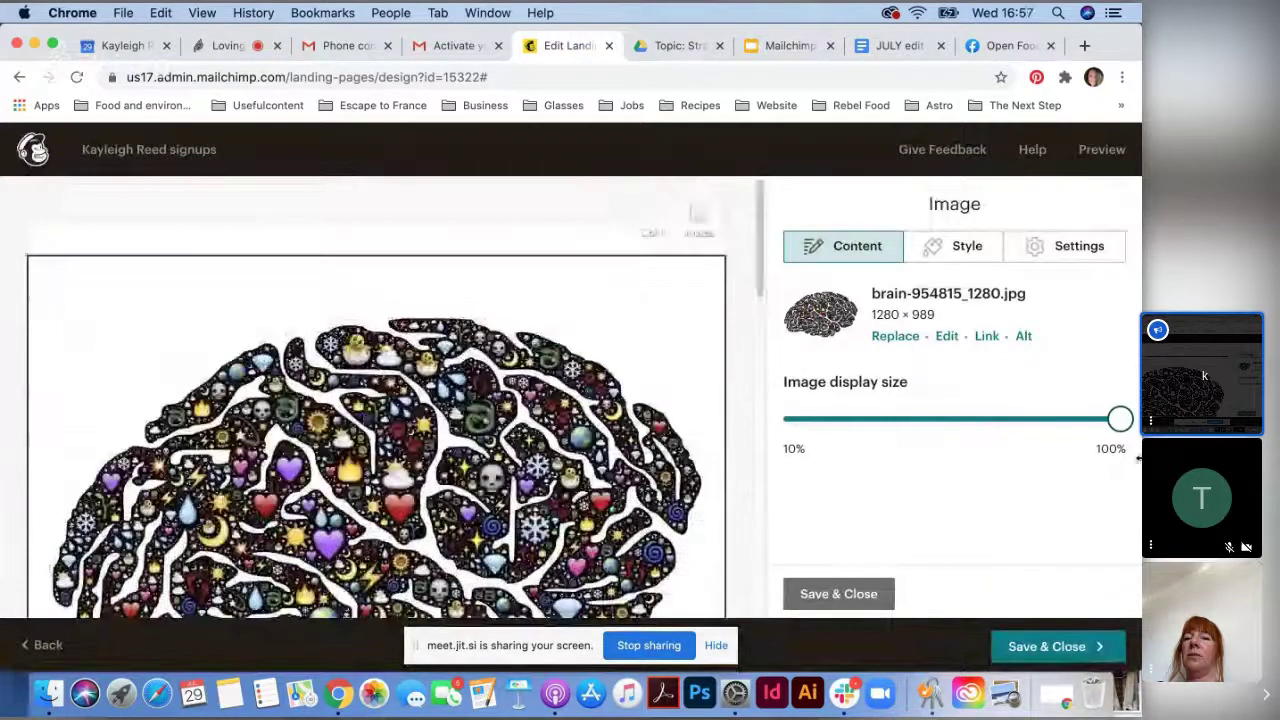
{"action": "left_click_drag", "start_coordinate": [1118, 420], "coordinate": [838, 424]}
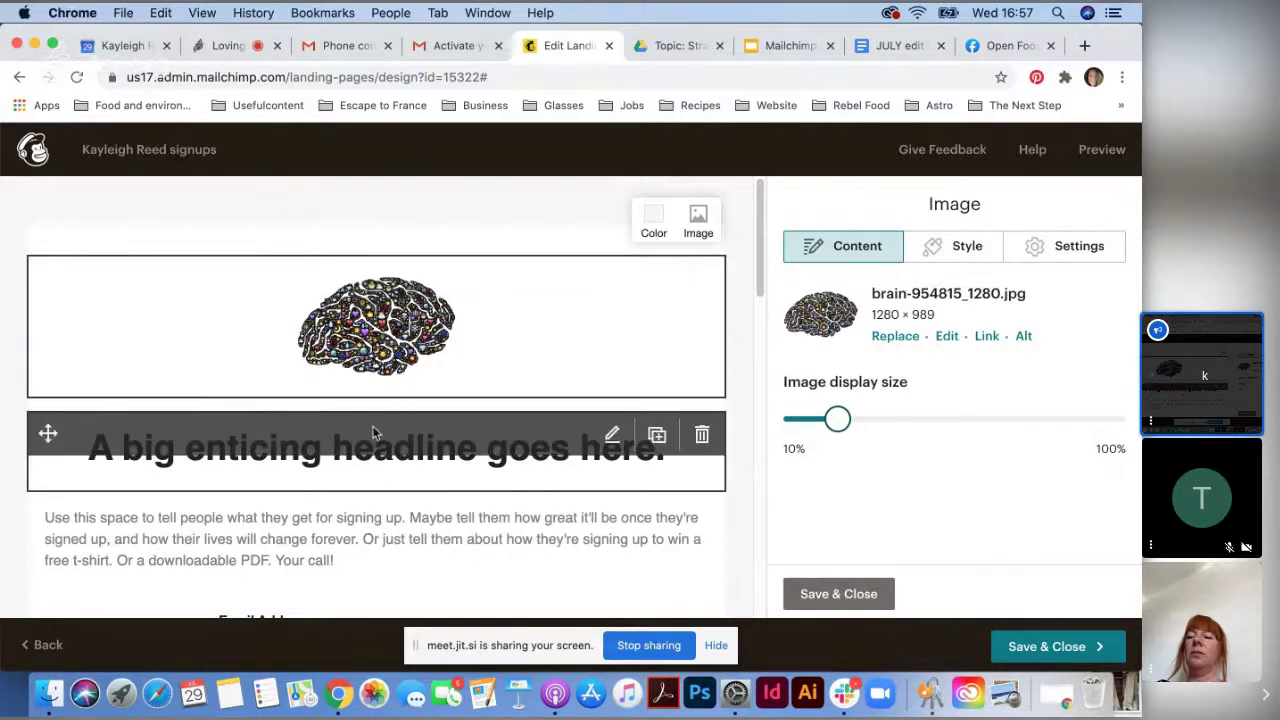
- Replace the placeholder headline with 'Please join our mailing list!'
{"action": "left_click", "coordinate": [389, 470]}
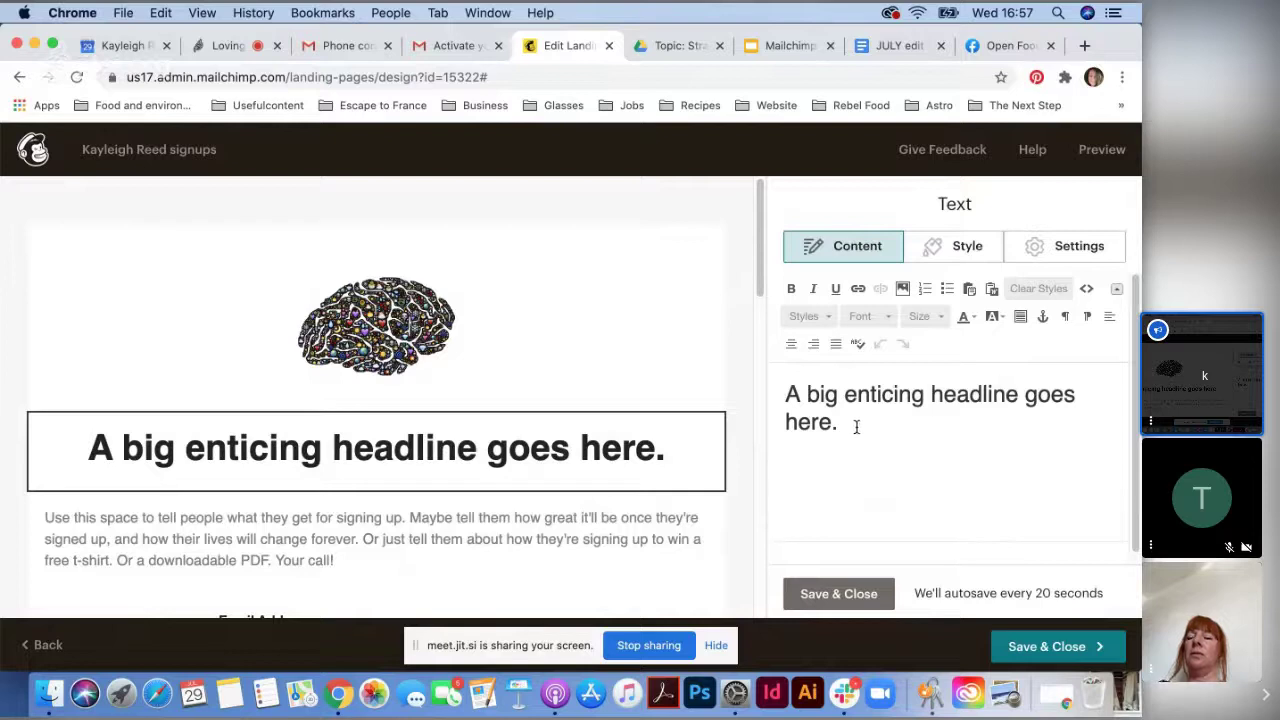
{"action": "left_click_drag", "start_coordinate": [851, 426], "coordinate": [784, 392]}
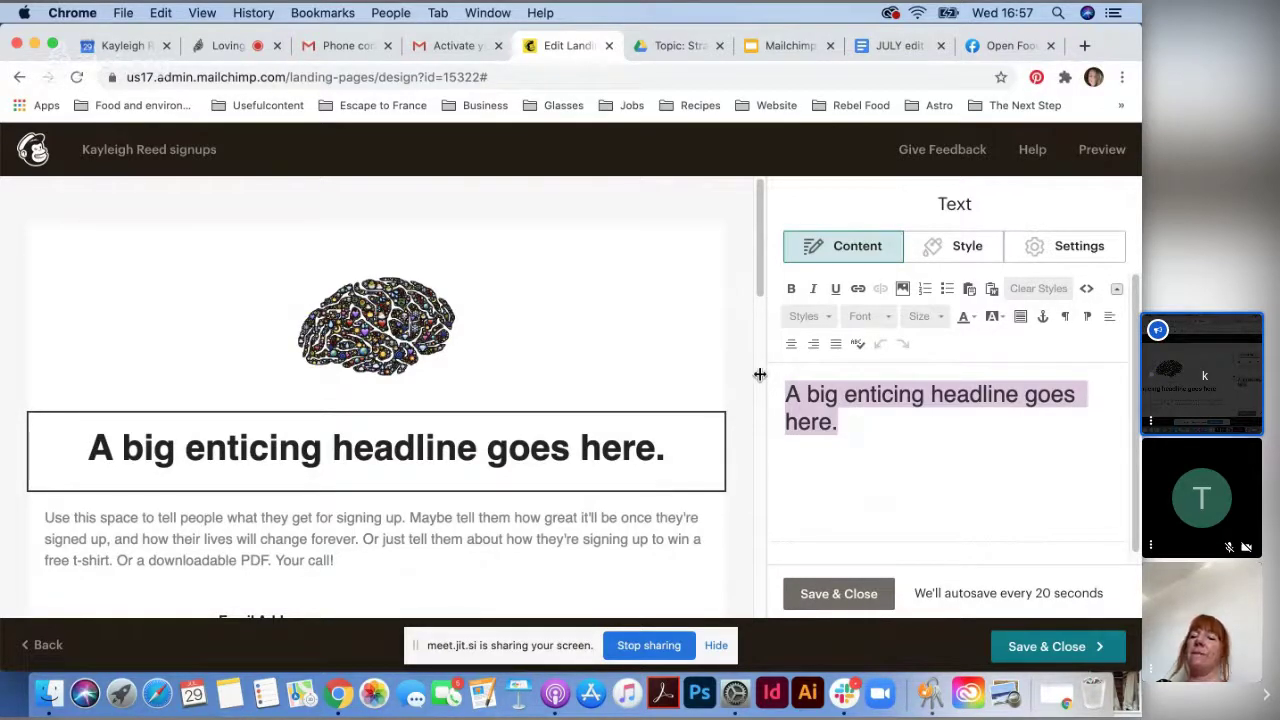
{"action": "type", "text": "Ple"}
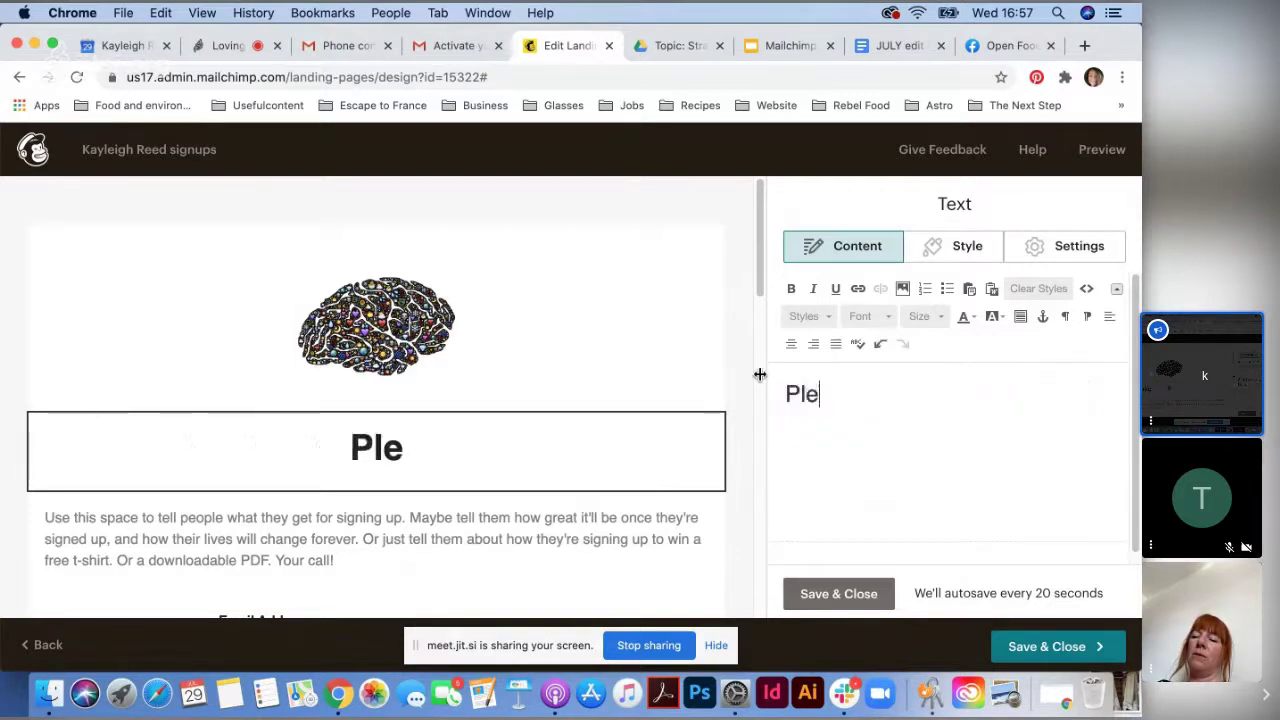
{"action": "type", "text": "ase join ou"}
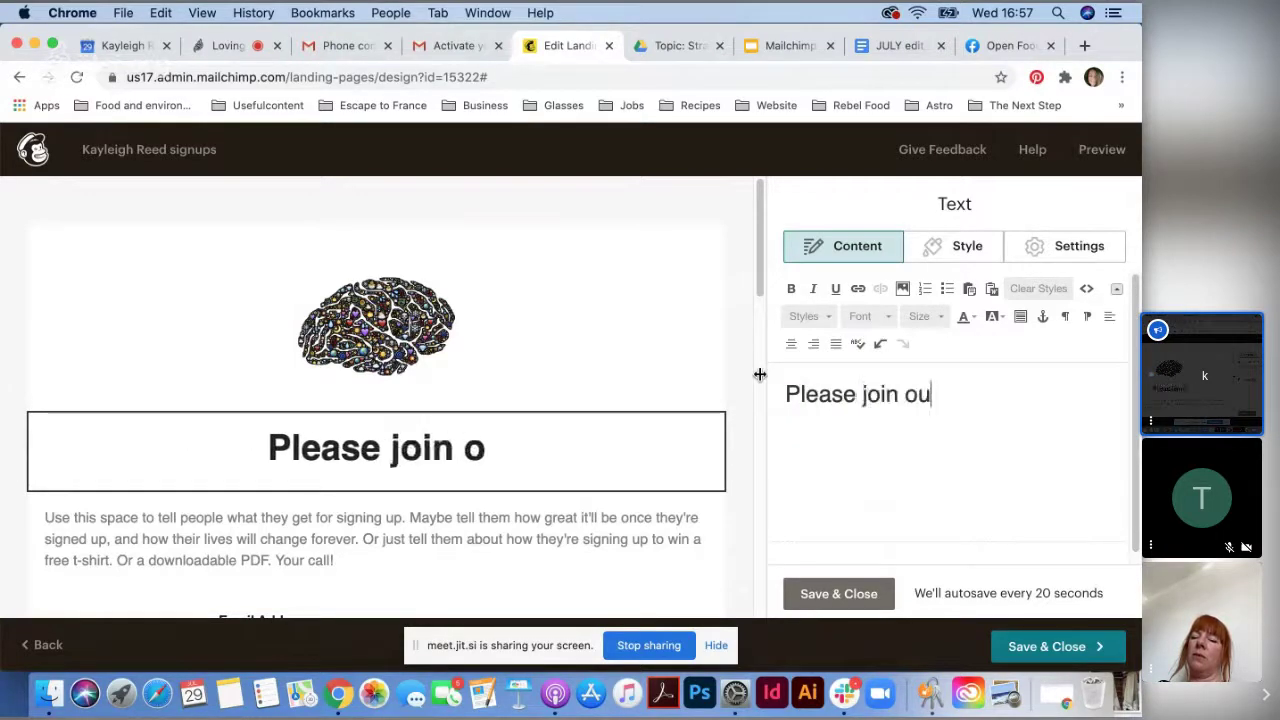
{"action": "type", "text": "r mailing "}
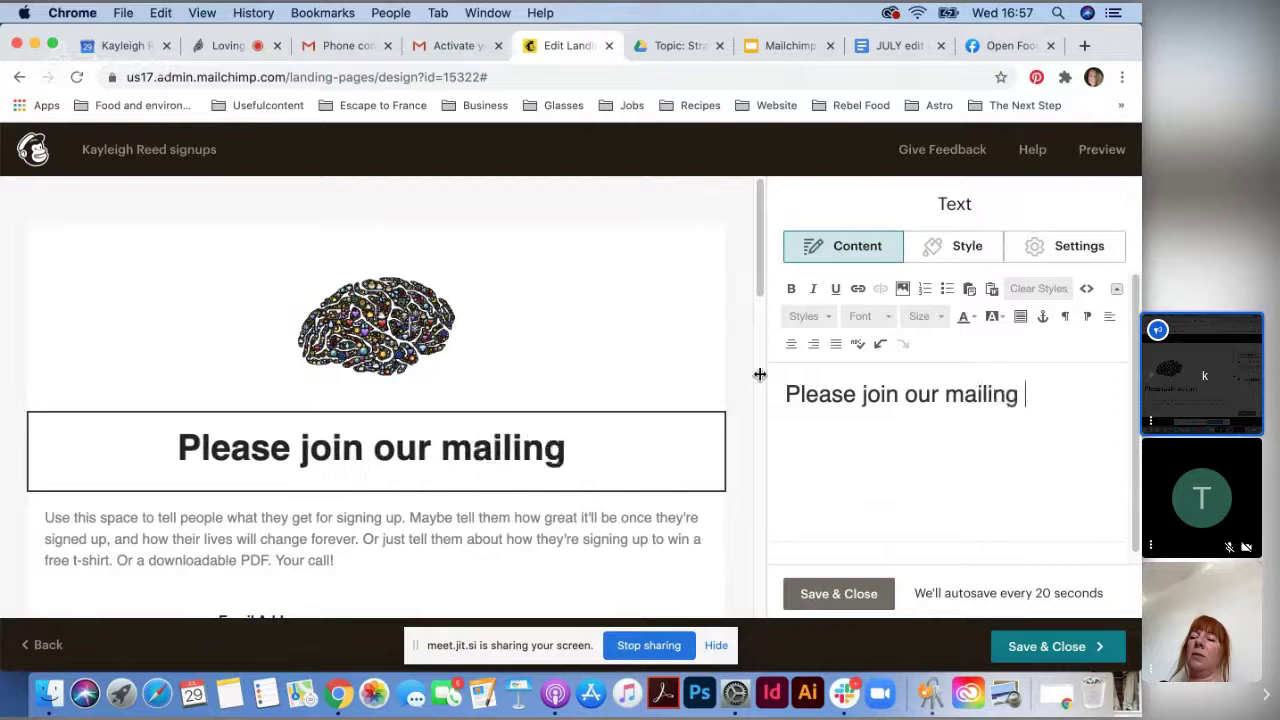
{"action": "type", "text": "list!"}
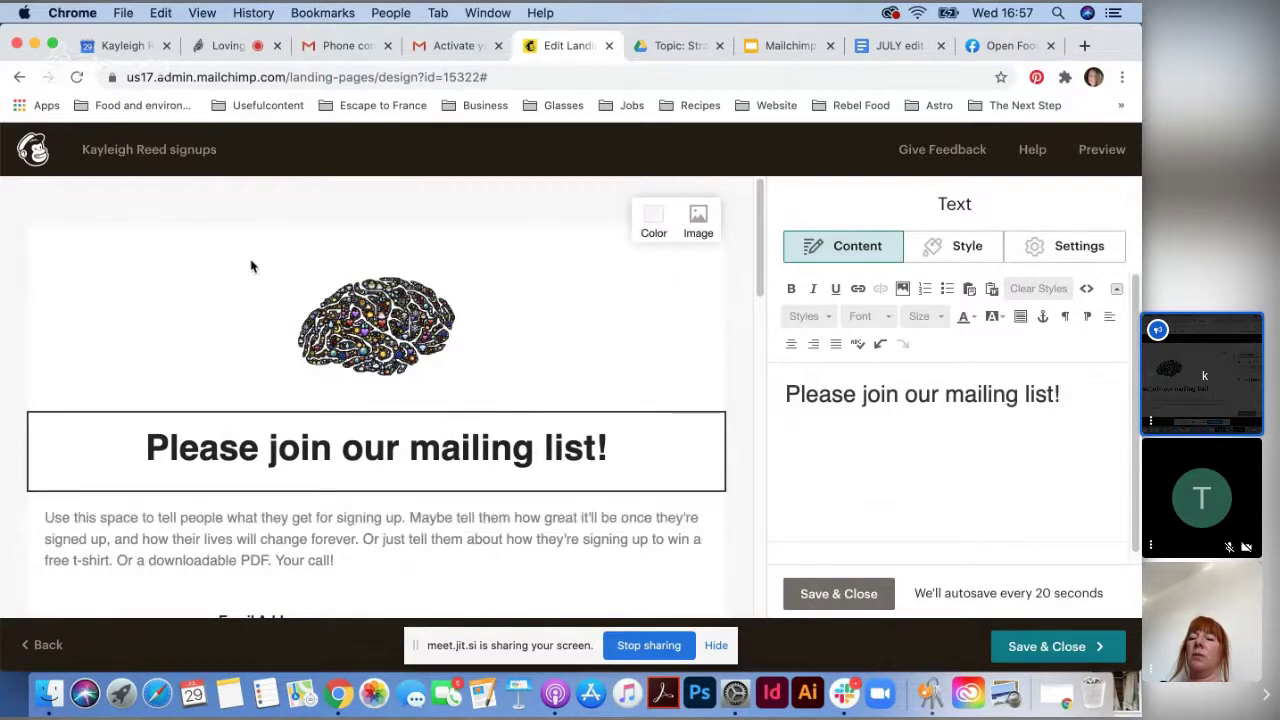
{"action": "left_click", "coordinate": [480, 553]}
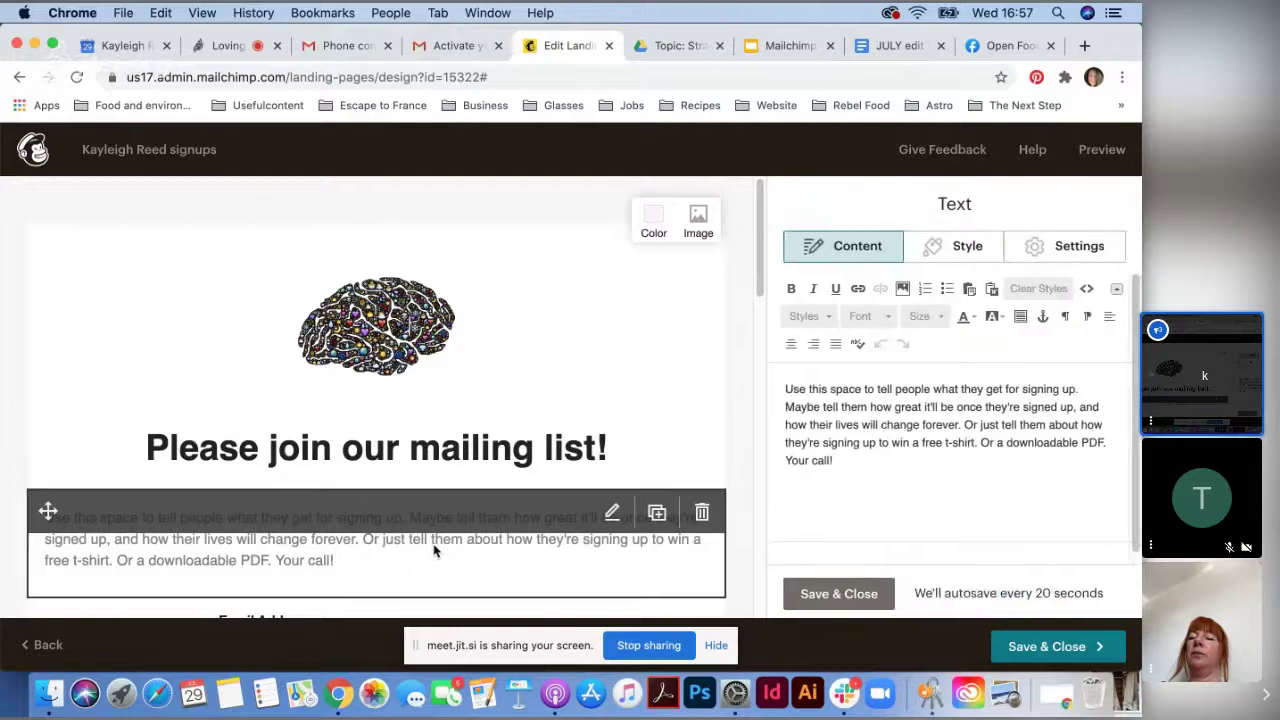
{"action": "left_click", "coordinate": [378, 452]}
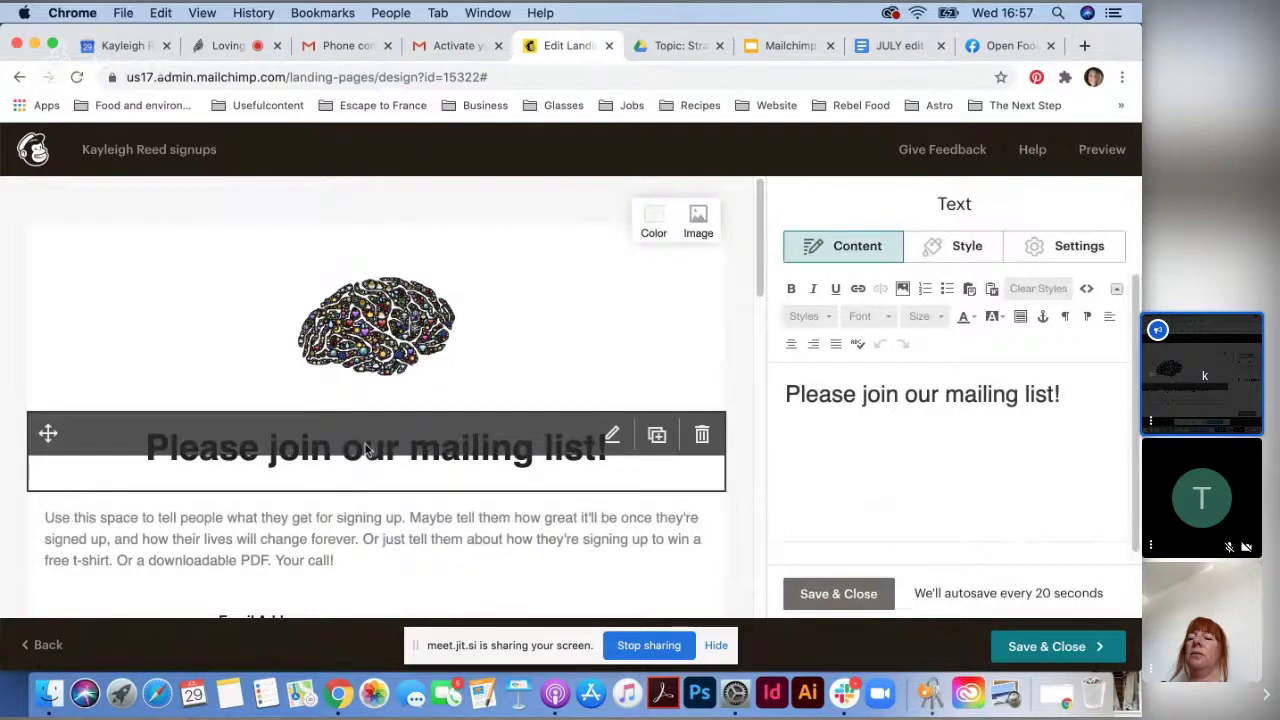
- Set the headline font size to 41
{"action": "left_click_drag", "start_coordinate": [1068, 394], "coordinate": [749, 380]}
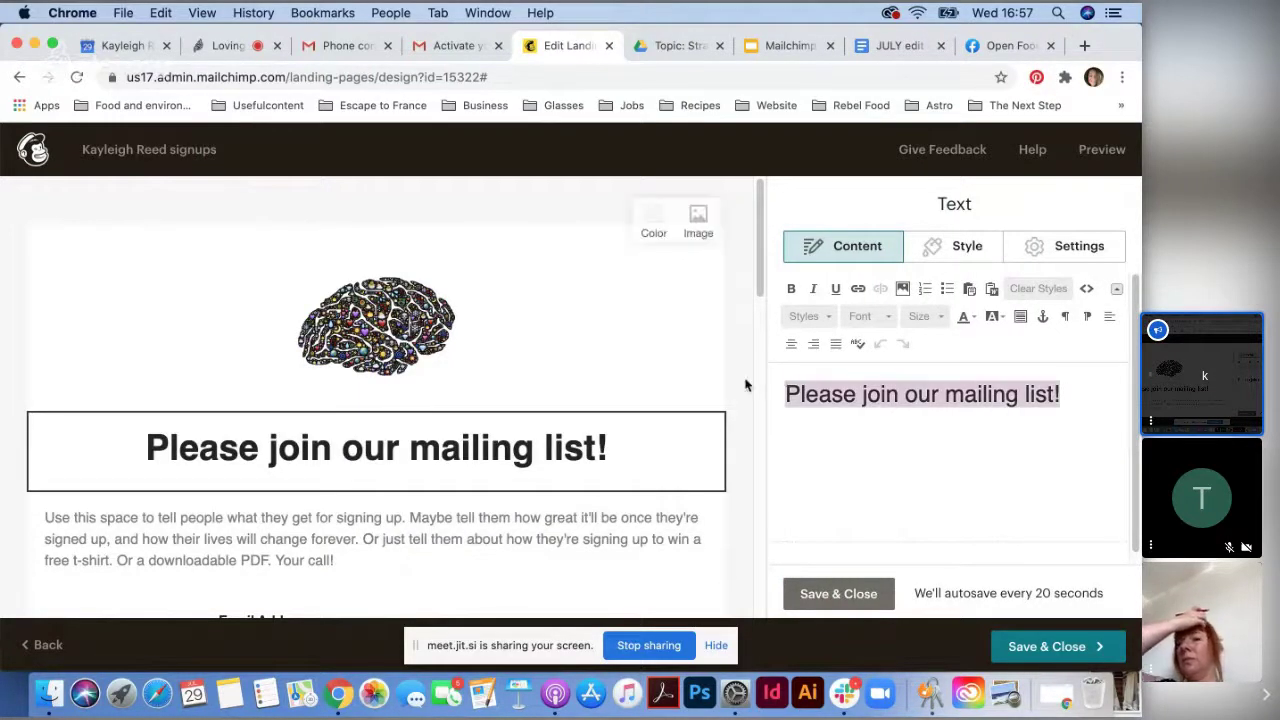
{"action": "left_click", "coordinate": [923, 318]}
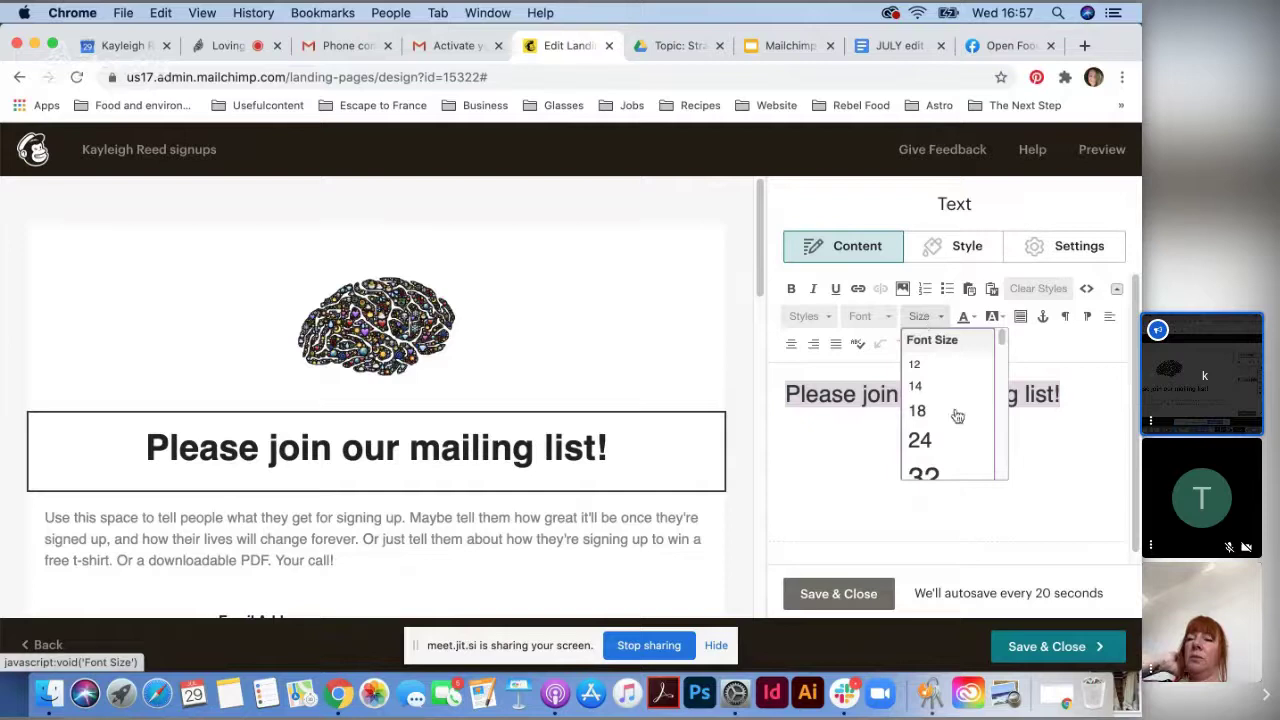
{"action": "left_click", "coordinate": [923, 472]}
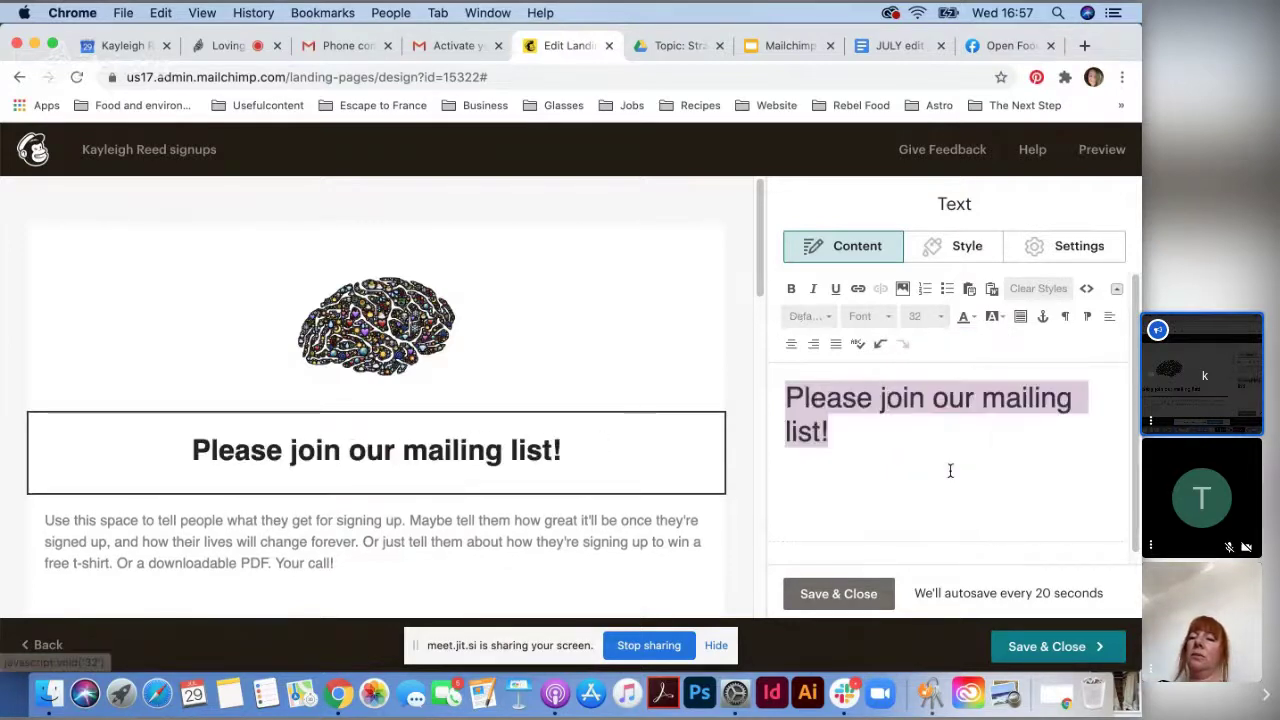
{"action": "left_click", "coordinate": [918, 316]}
{"action": "scroll", "coordinate": [945, 420], "scroll_direction": "down", "scroll_amount": 1}
{"action": "left_click", "coordinate": [955, 468]}
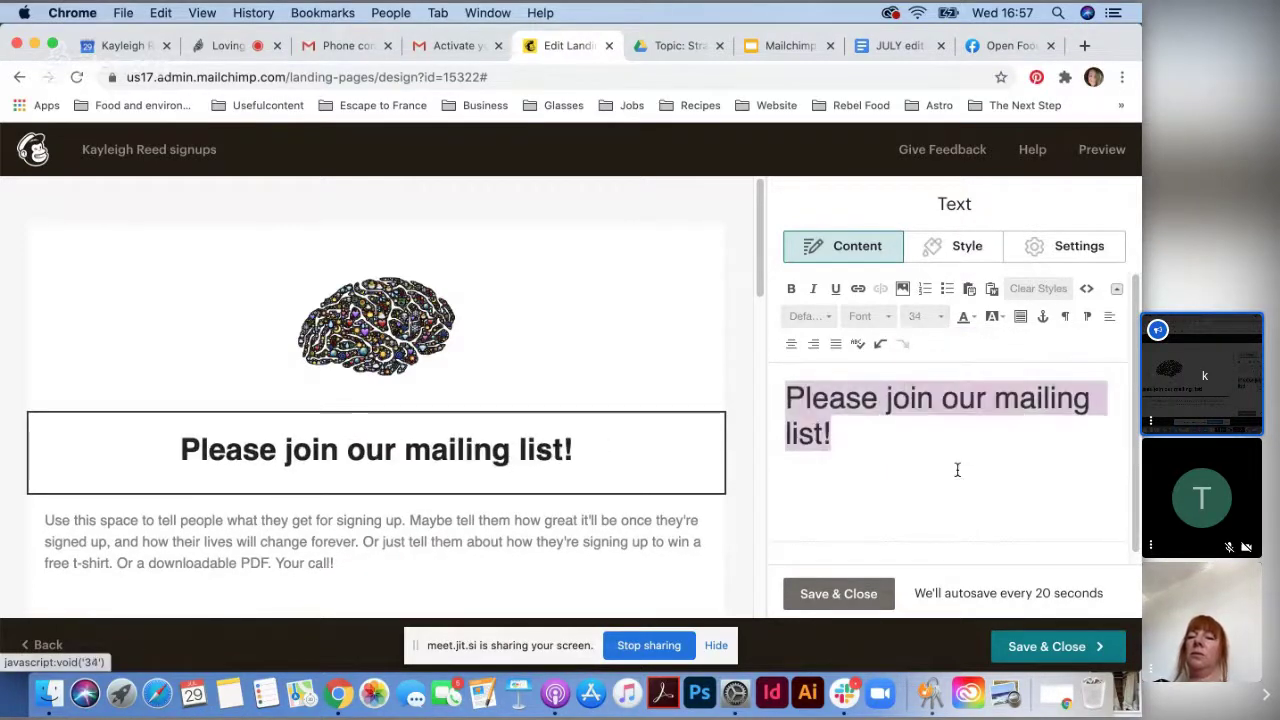
{"action": "left_click", "coordinate": [918, 318]}
{"action": "scroll", "coordinate": [935, 455], "scroll_direction": "down", "scroll_amount": 3}
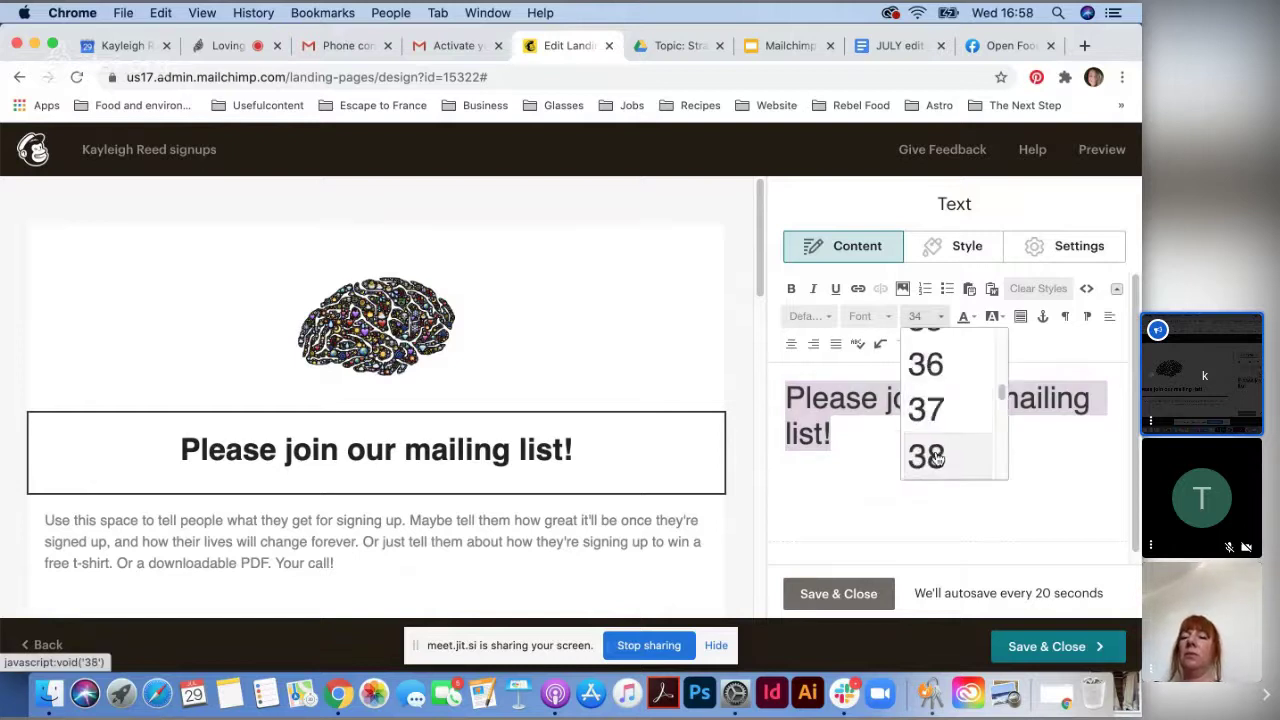
{"action": "left_click", "coordinate": [928, 425]}
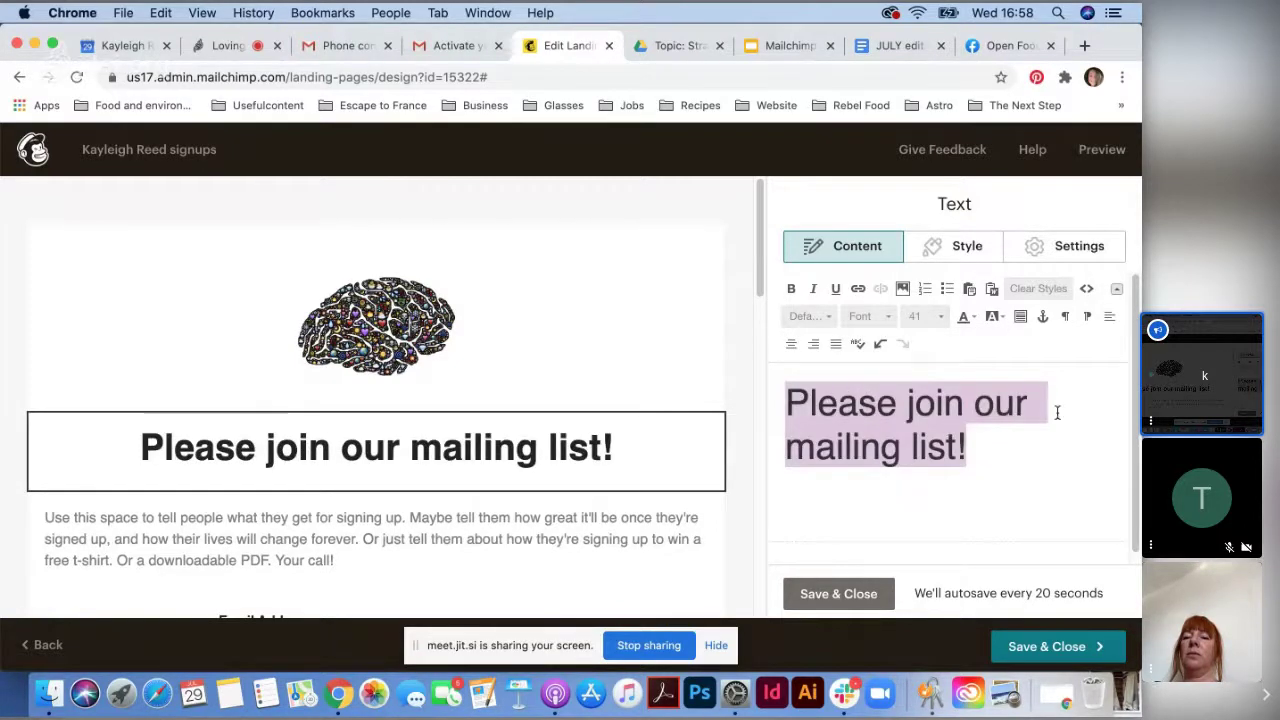
- Change the headline font to Helvetica and colour it purple
{"action": "left_click", "coordinate": [883, 317]}
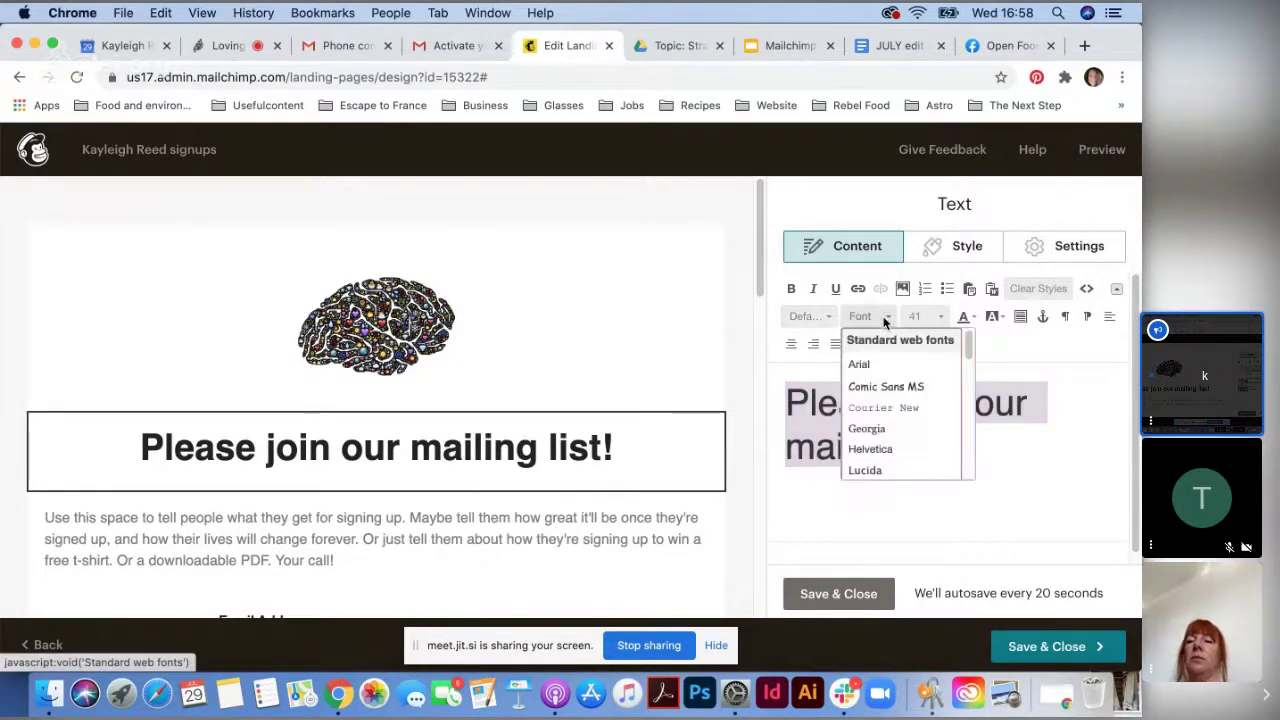
{"action": "left_click", "coordinate": [893, 387]}
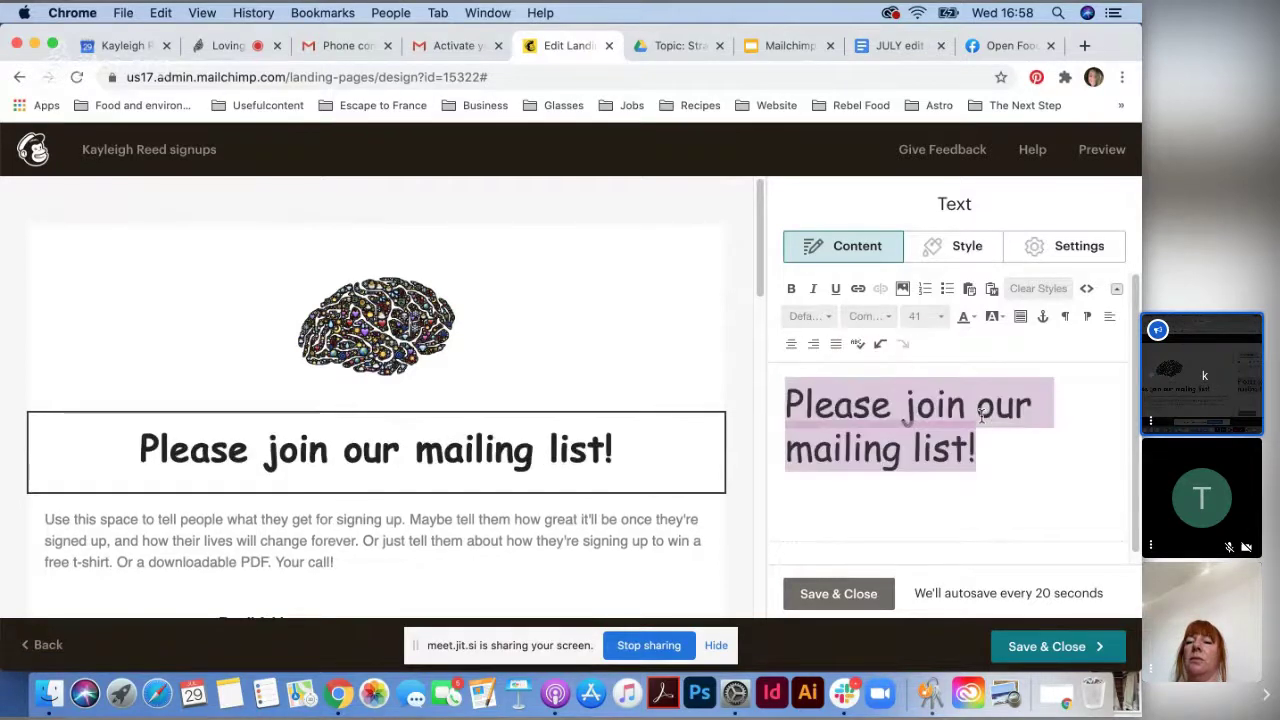
{"action": "left_click", "coordinate": [870, 317]}
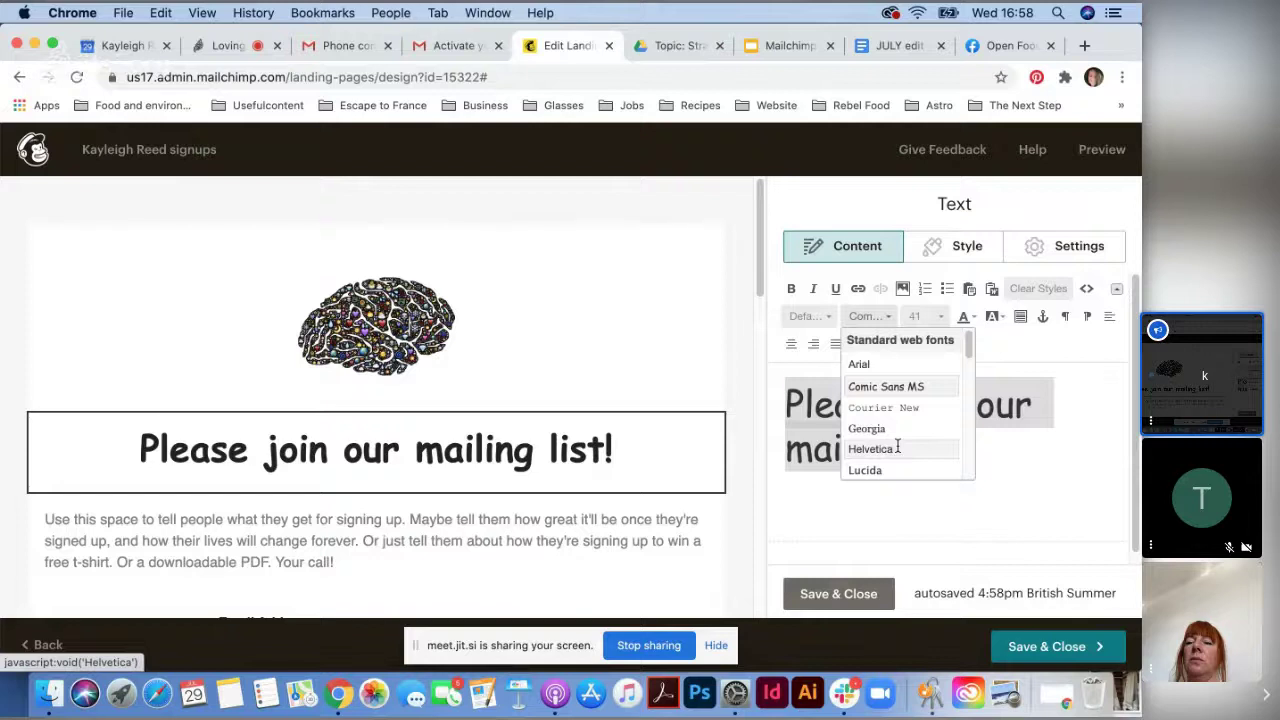
{"action": "left_click", "coordinate": [870, 449]}
{"action": "left_click", "coordinate": [964, 317]}
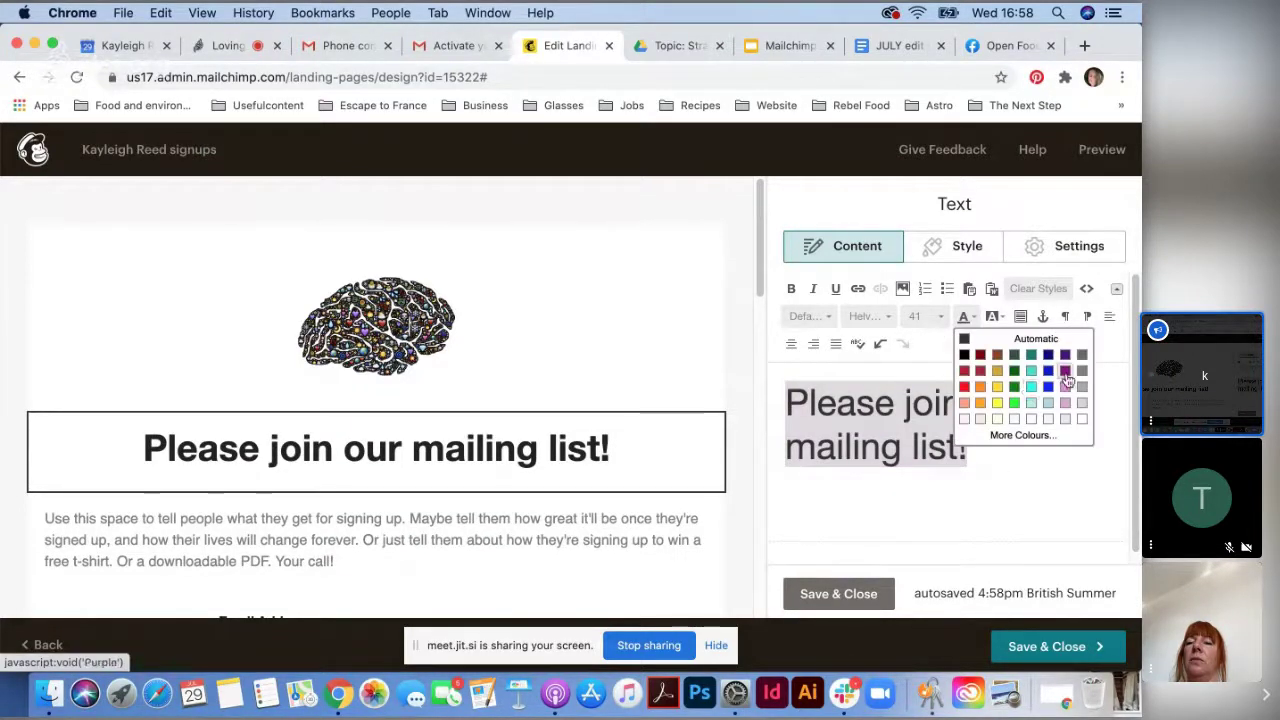
{"action": "left_click", "coordinate": [1064, 386]}
{"action": "left_click", "coordinate": [955, 516]}
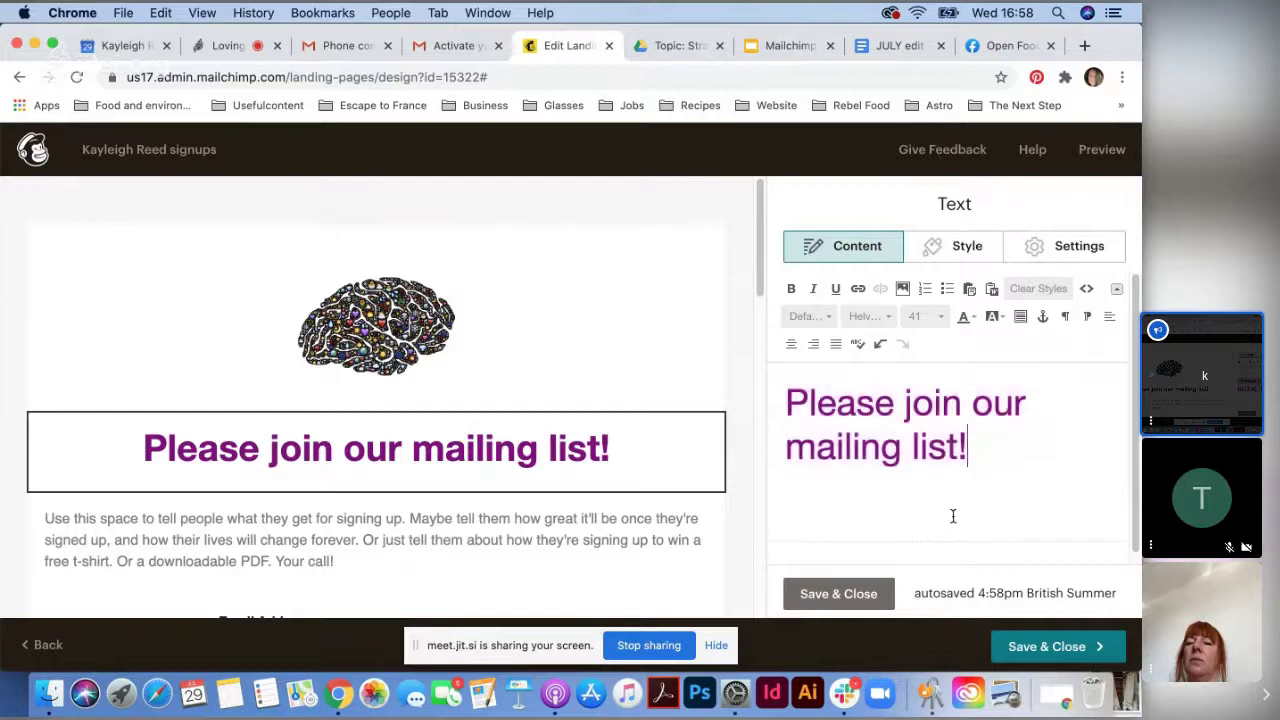
- Tint the page section background pink (#e0629a)
{"action": "mouse_move", "coordinate": [660, 540]}
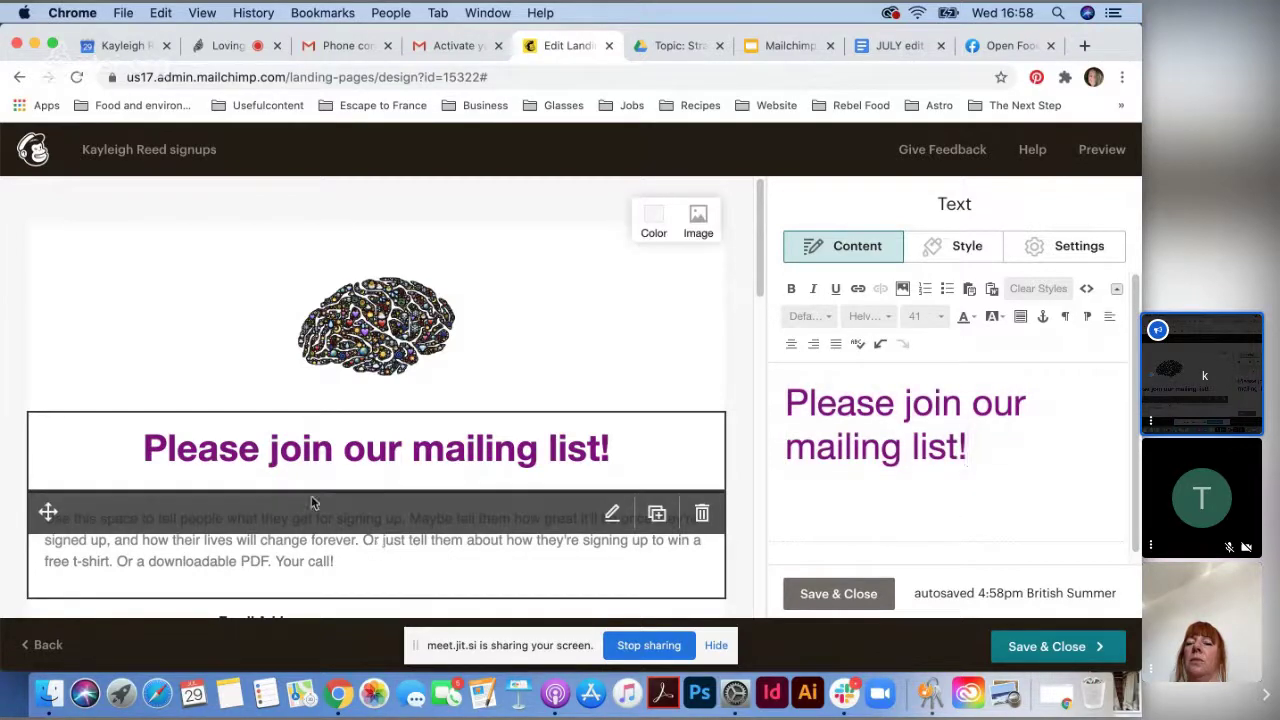
{"action": "mouse_move", "coordinate": [681, 344]}
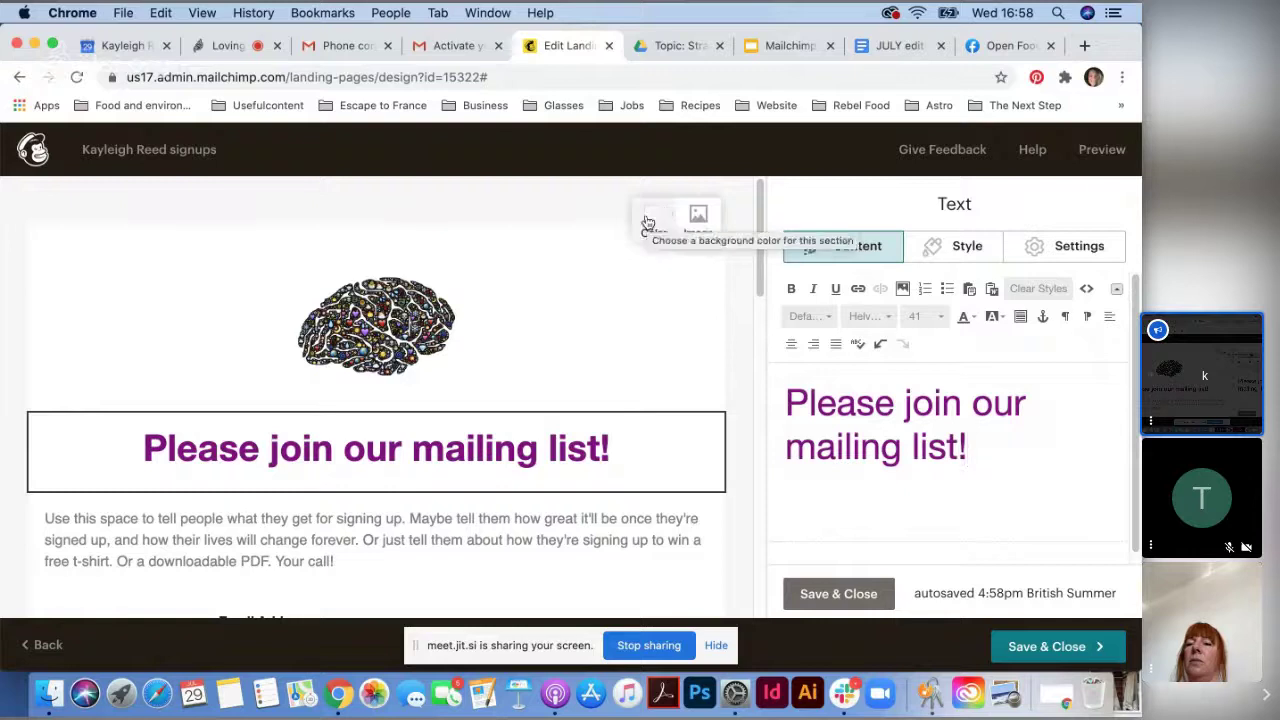
{"action": "left_click", "coordinate": [650, 218]}
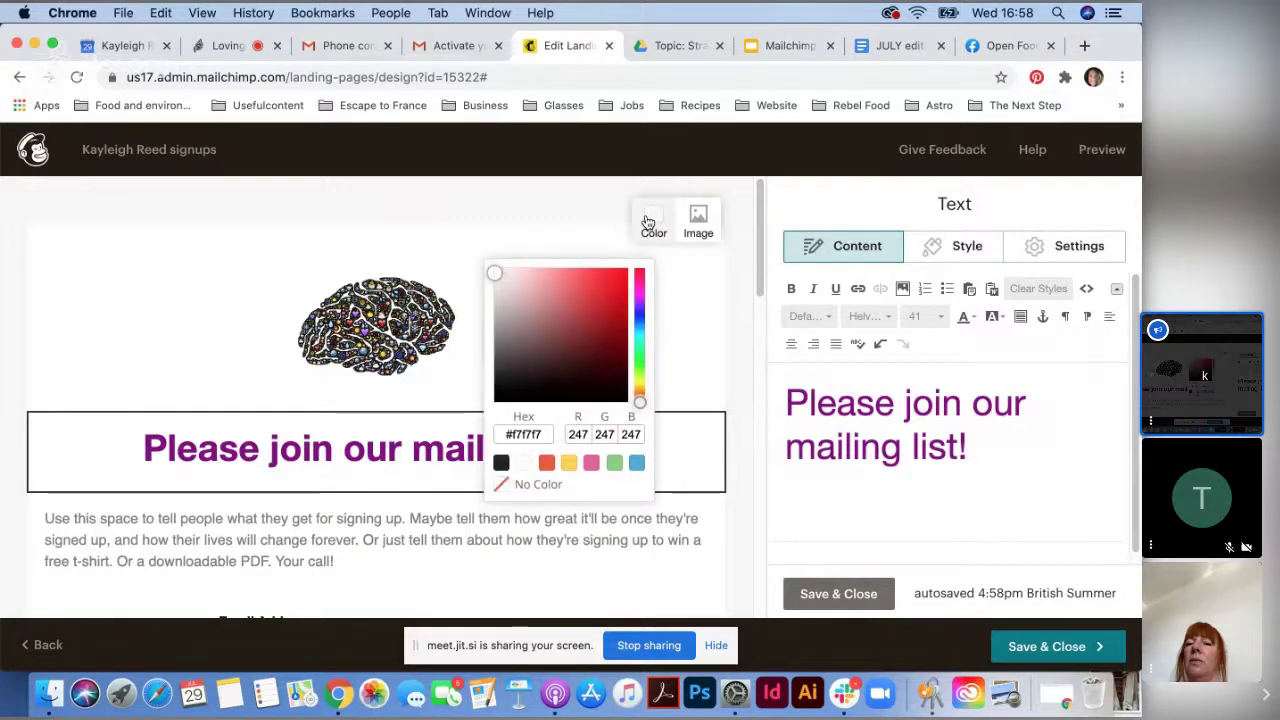
{"action": "left_click", "coordinate": [591, 462]}
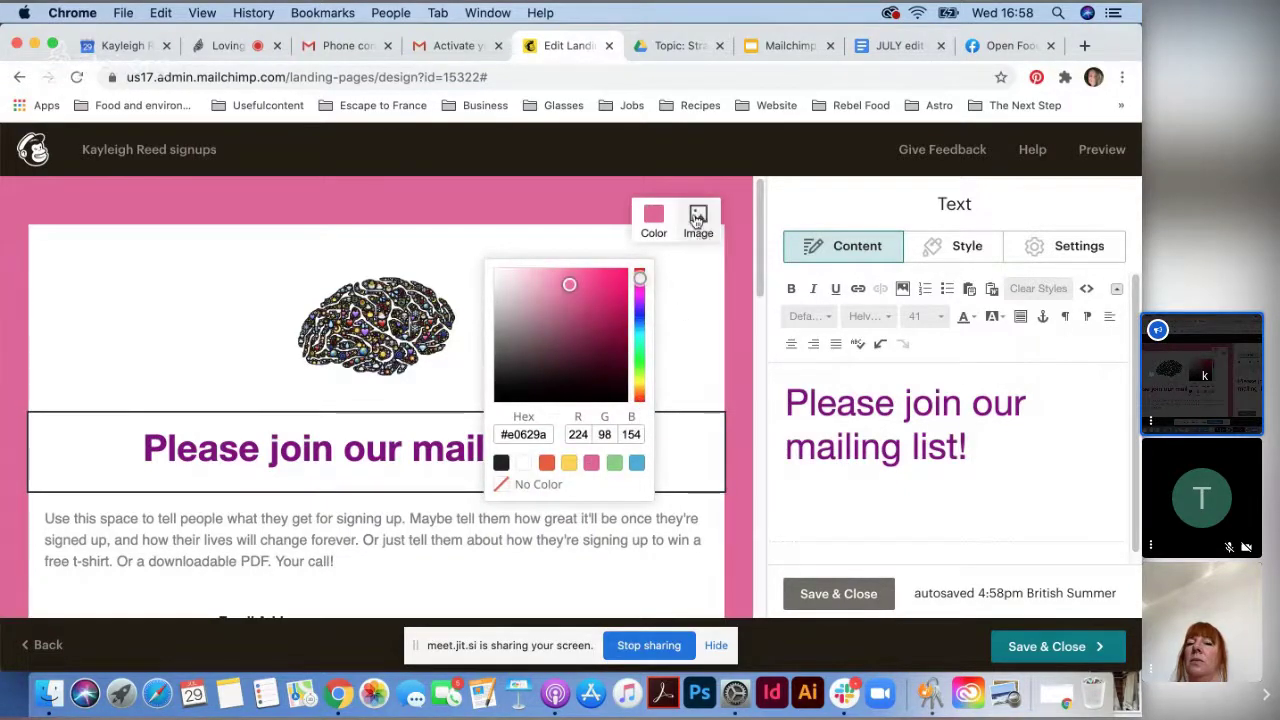
{"action": "left_click", "coordinate": [698, 222]}
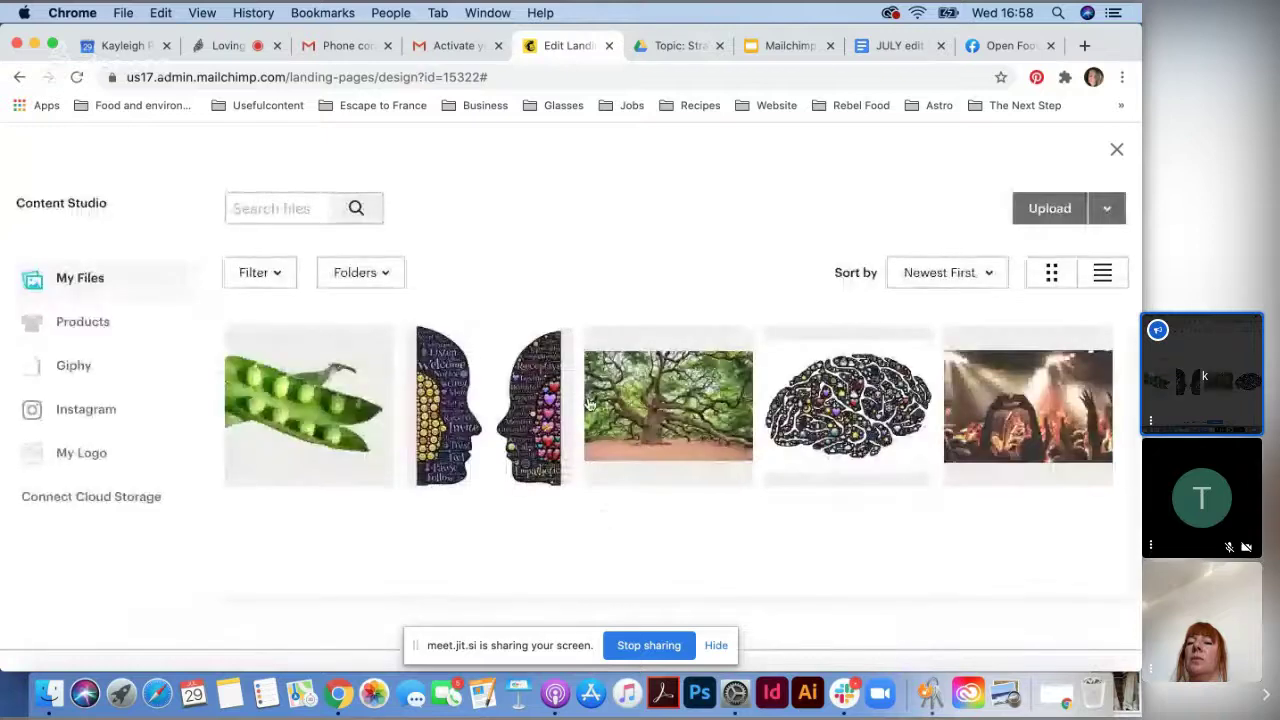
- Select only the tree photo in Content Studio and insert it as the background
{"action": "left_click", "coordinate": [1020, 432]}
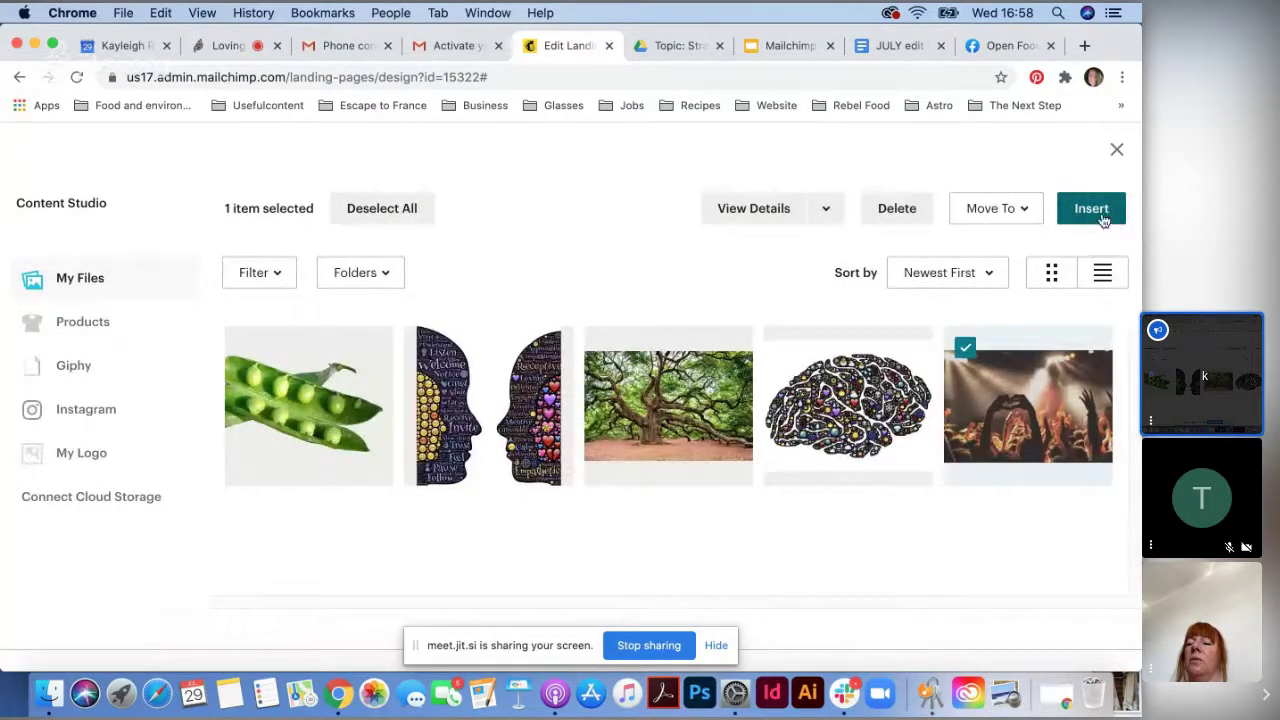
{"action": "left_click", "coordinate": [670, 420]}
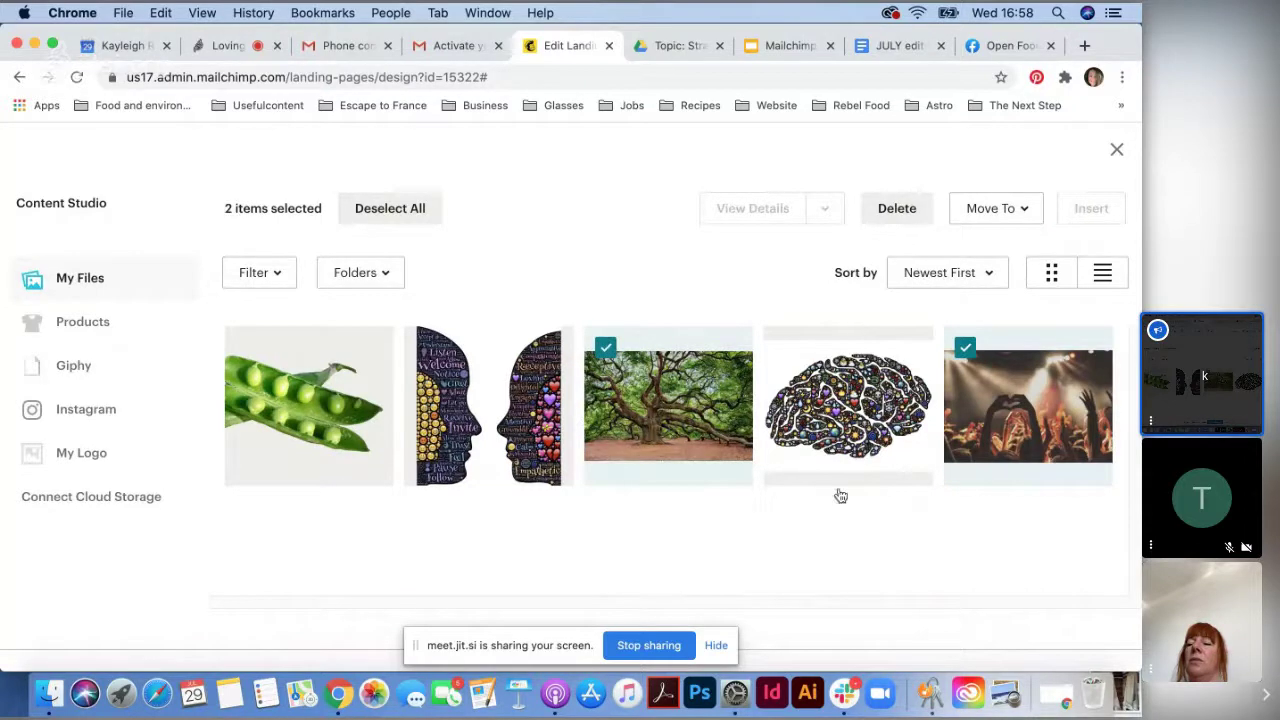
{"action": "left_click", "coordinate": [967, 349]}
{"action": "left_click", "coordinate": [967, 349]}
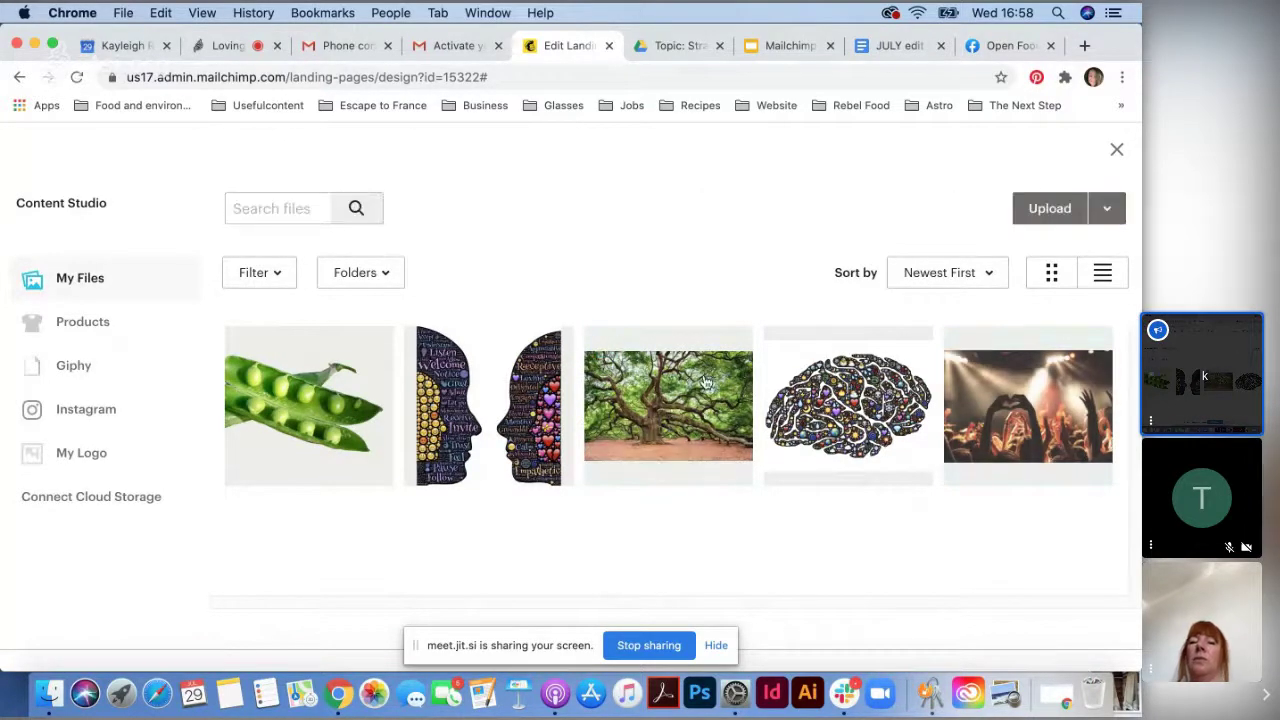
{"action": "left_click", "coordinate": [606, 347]}
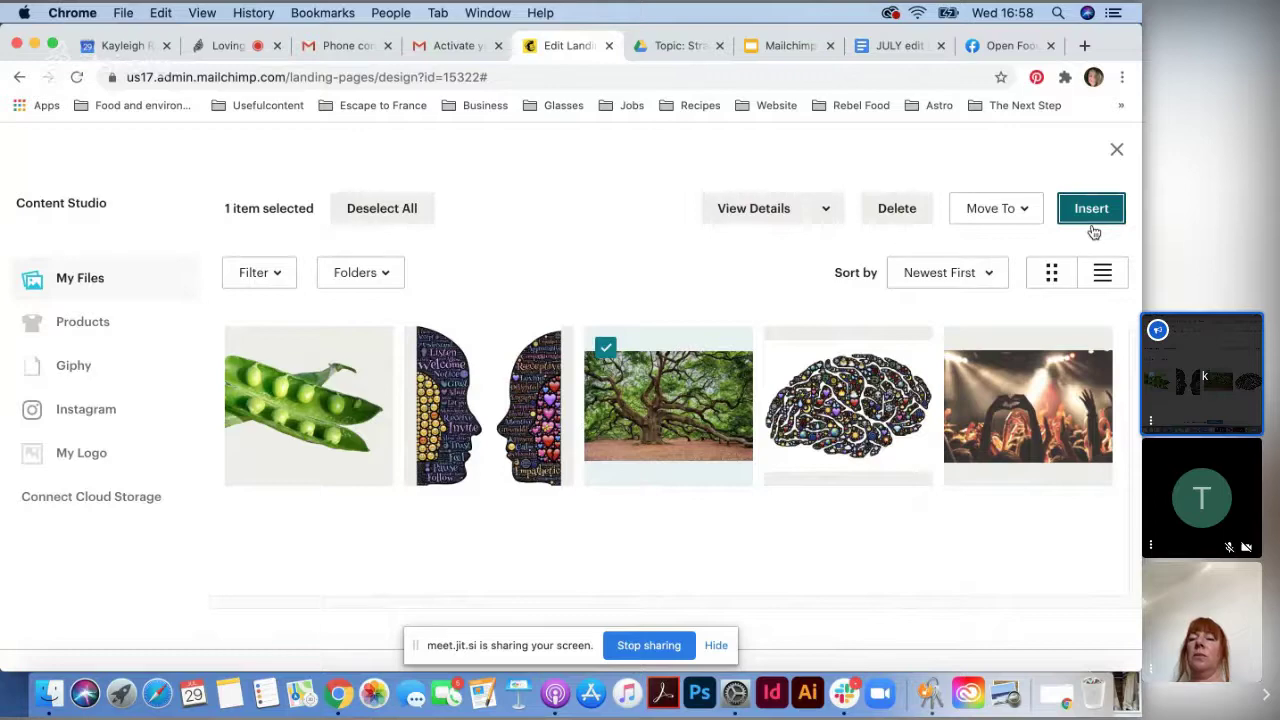
{"action": "left_click", "coordinate": [1092, 222]}
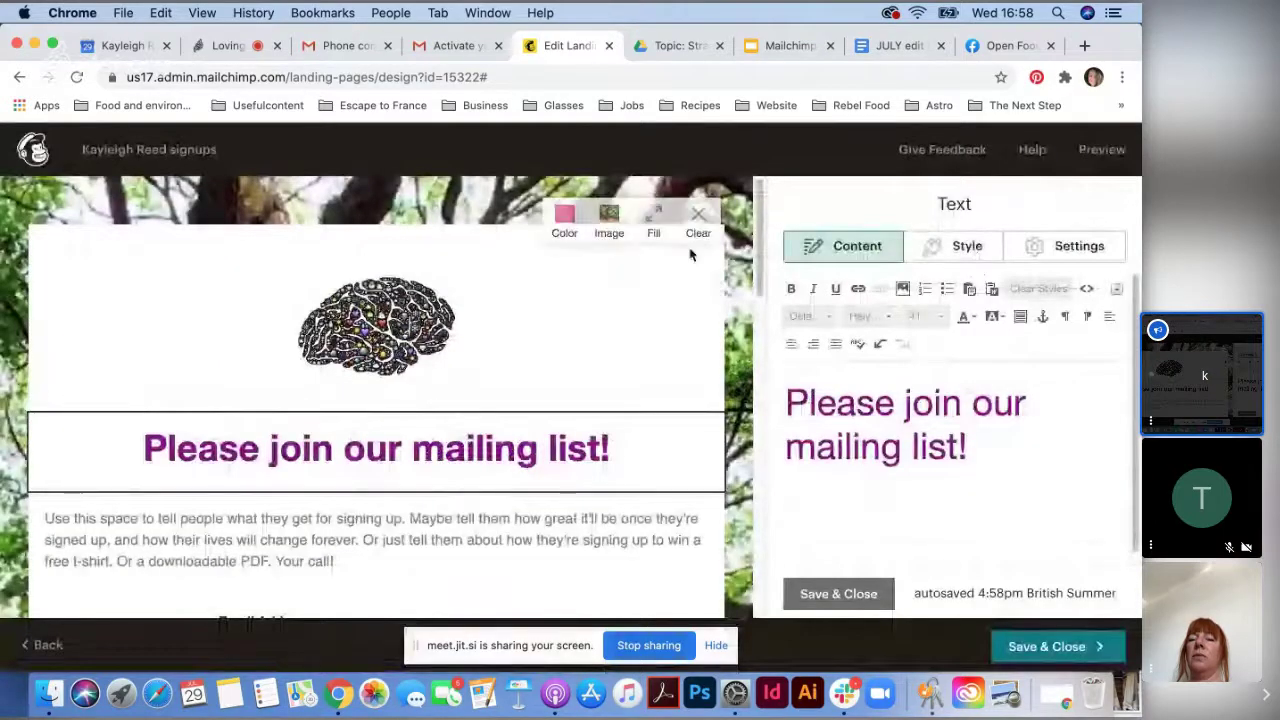
- Open the intro paragraph below the headline in the Text editor
{"action": "mouse_move", "coordinate": [693, 298]}
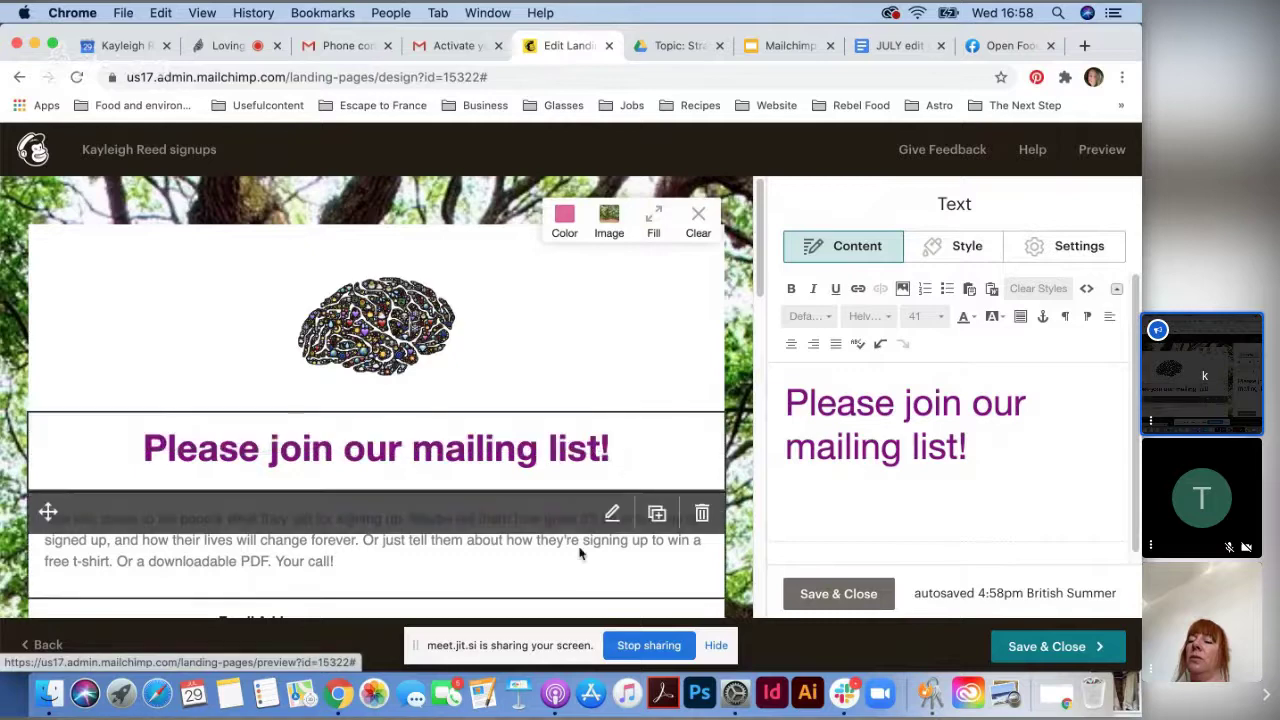
{"action": "scroll", "coordinate": [533, 548], "scroll_direction": "down", "scroll_amount": 3}
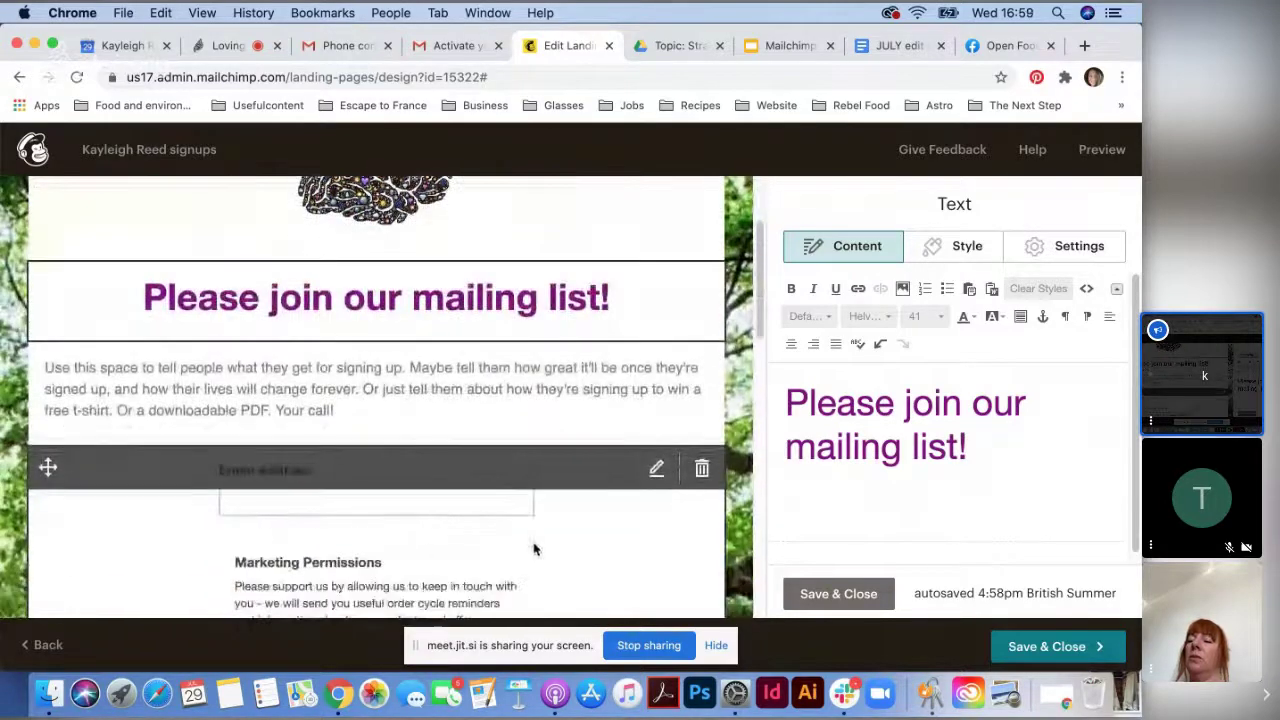
{"action": "left_click", "coordinate": [343, 403]}
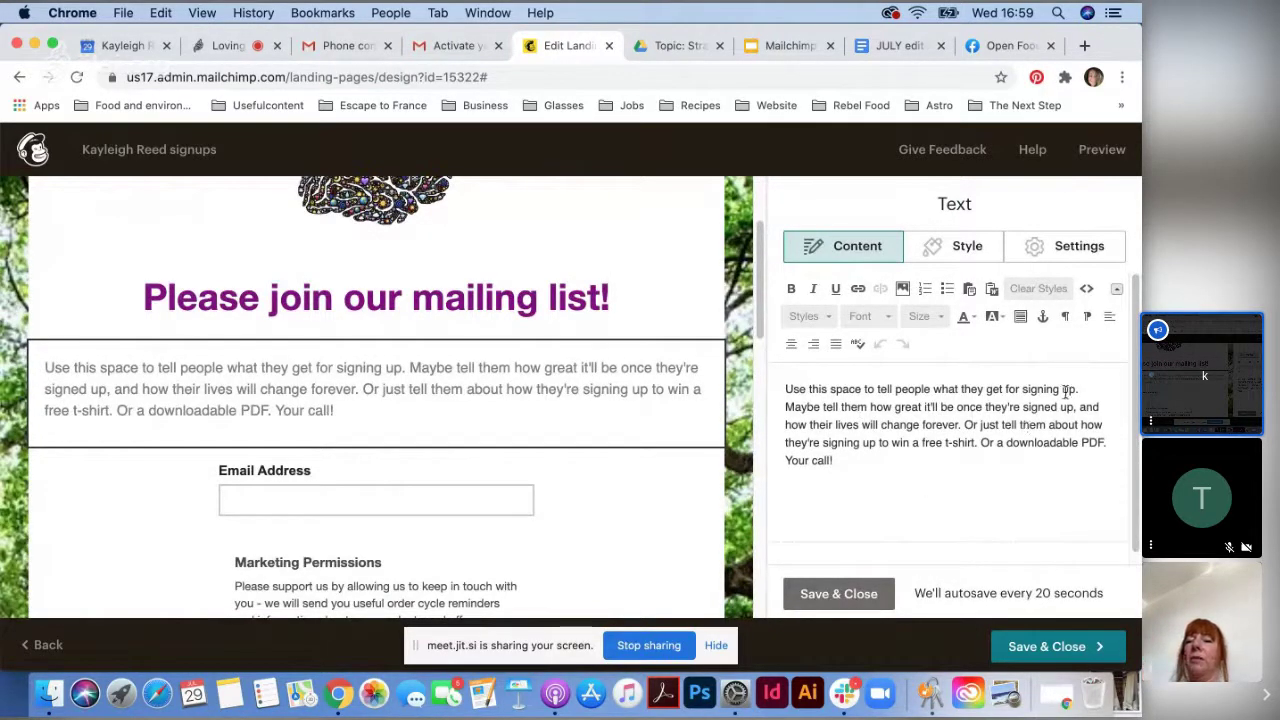
- Rewrite the intro about news, seasonal produce and offers, ending 'Thank you for your support.', centred
{"action": "triple_click", "coordinate": [808, 425]}
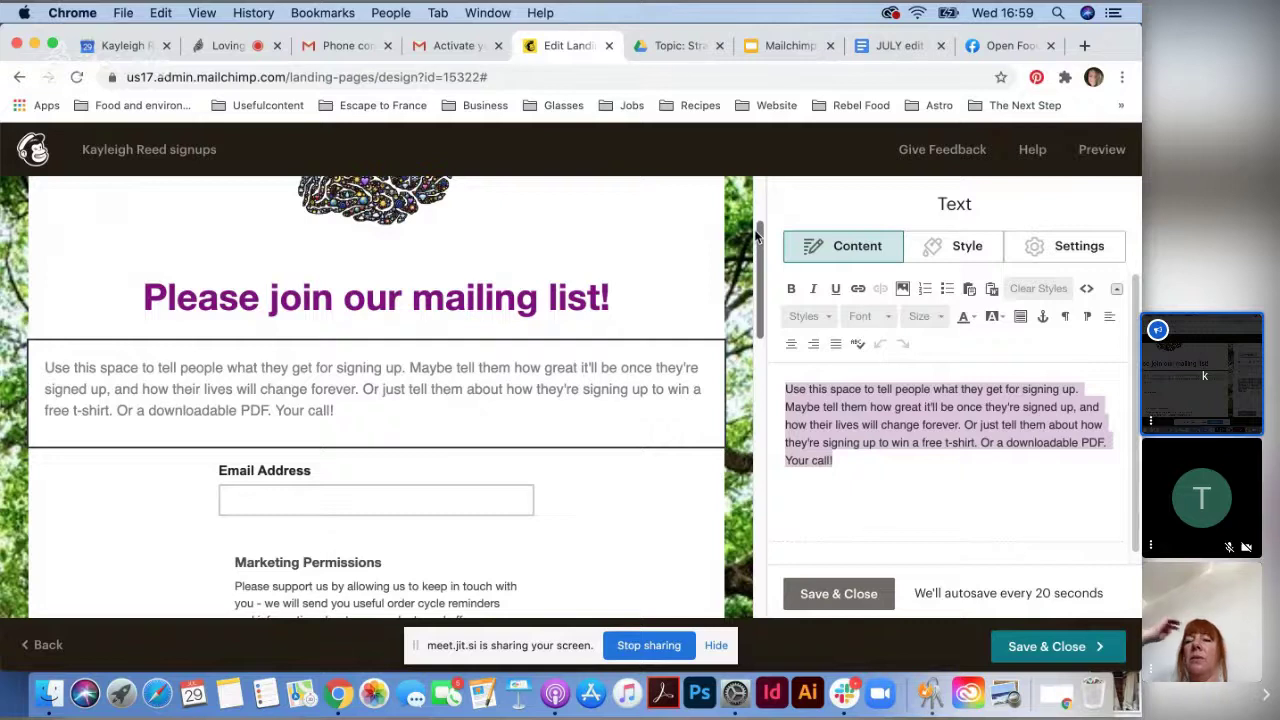
{"action": "type", "text": "Join"}
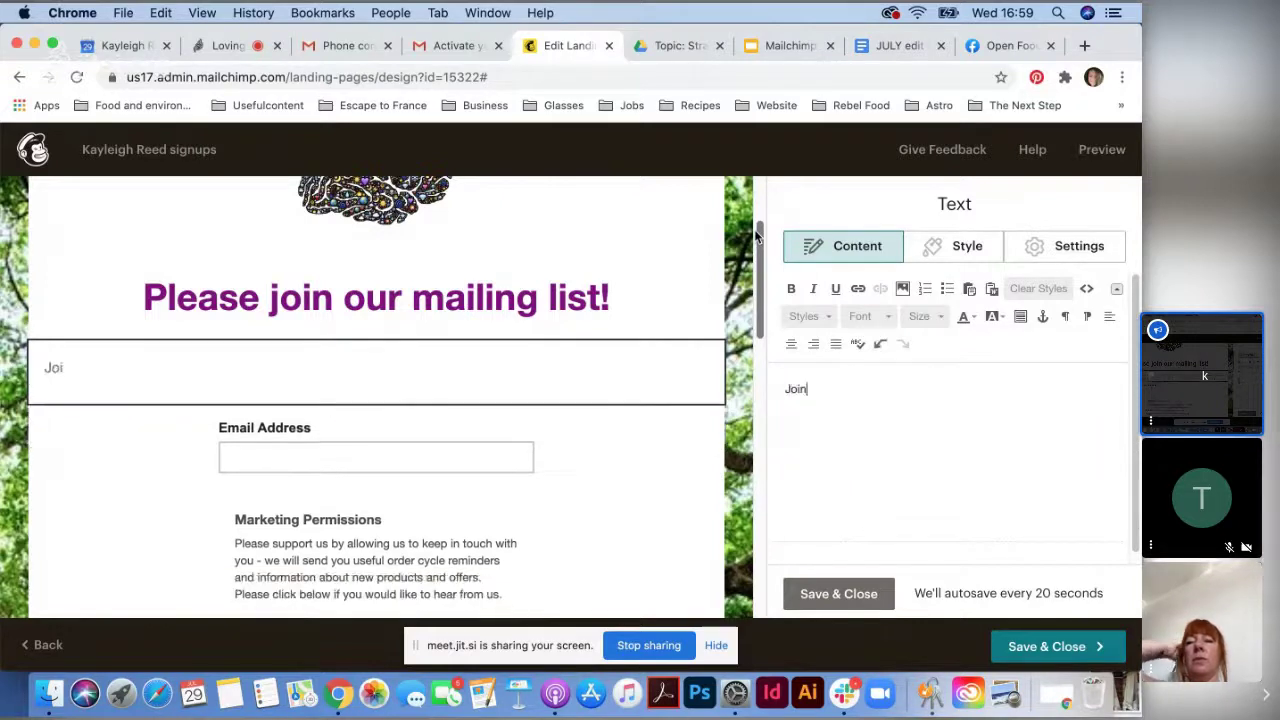
{"action": "type", "text": " our ma"}
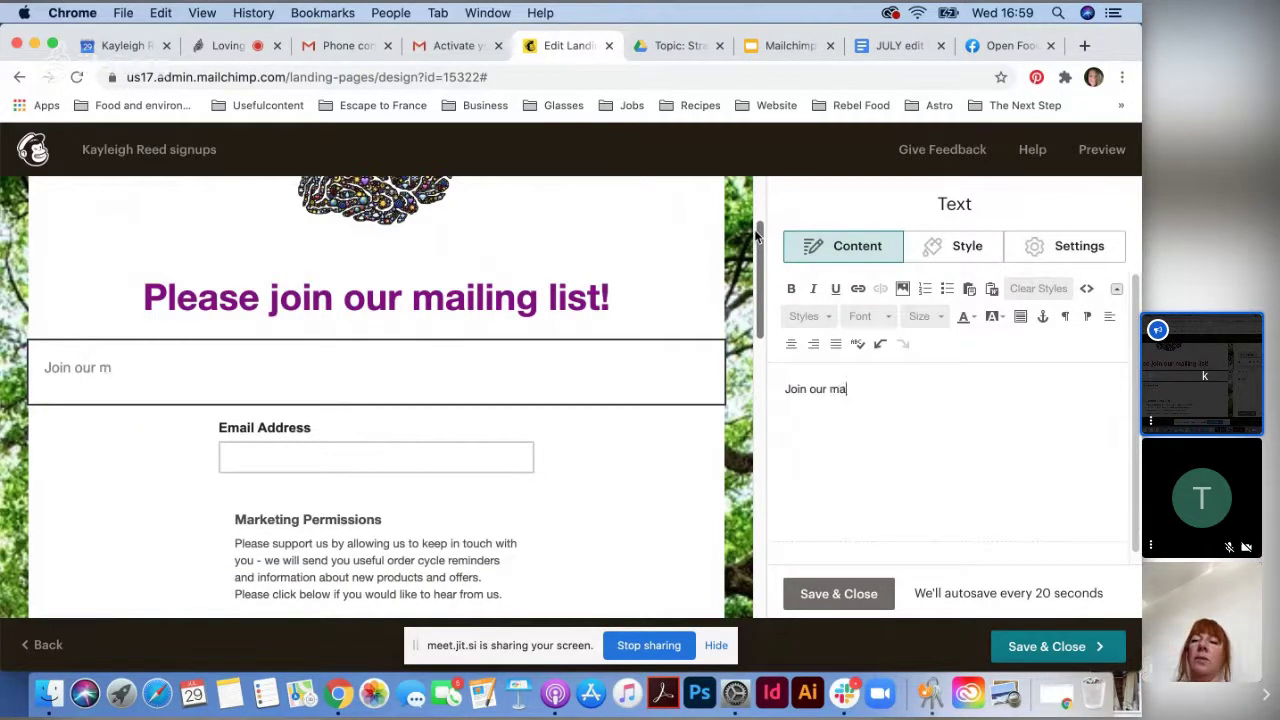
{"action": "type", "text": "iling list to re"}
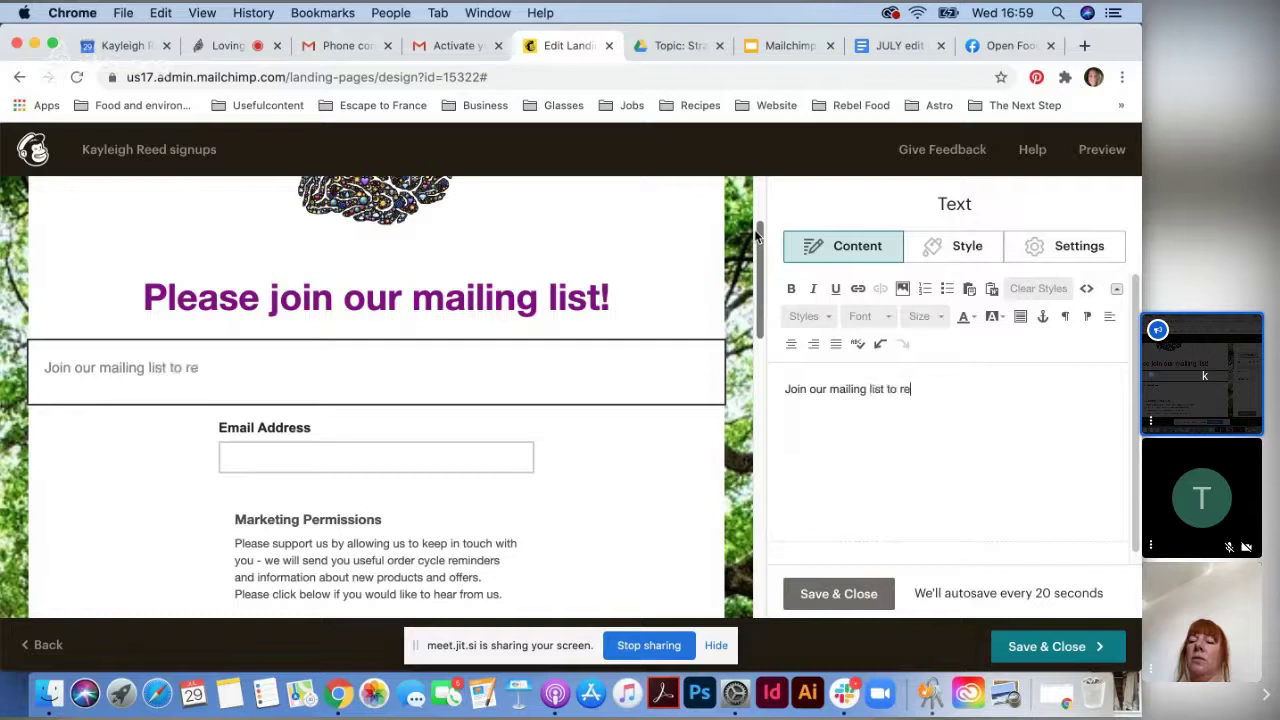
{"action": "type", "text": "ceive the"}
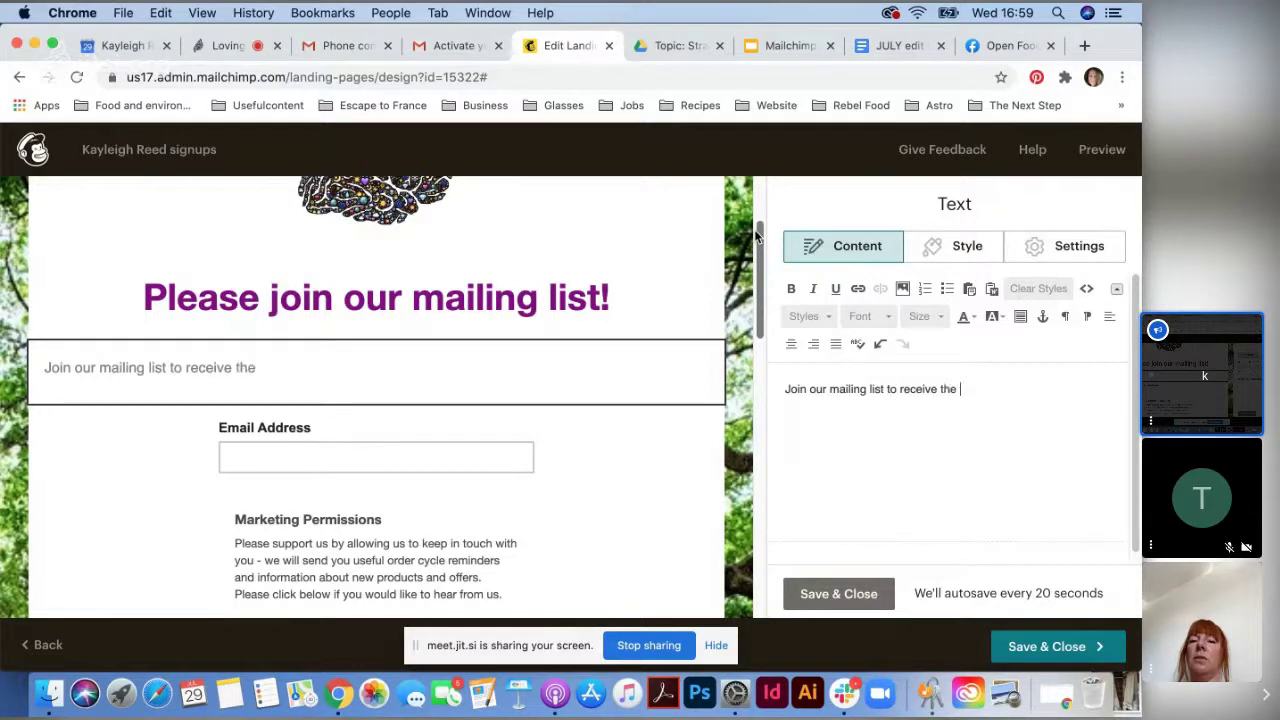
{"action": "type", "text": " latest"}
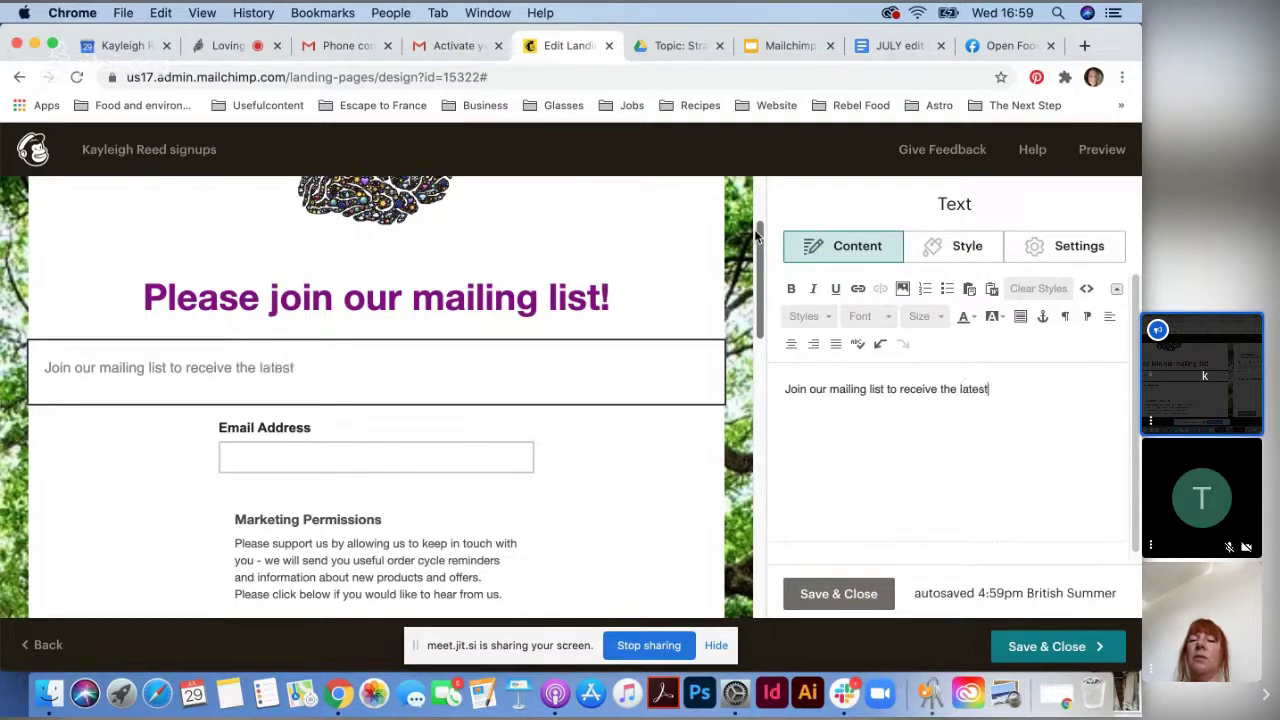
{"action": "type", "text": " news, updat"}
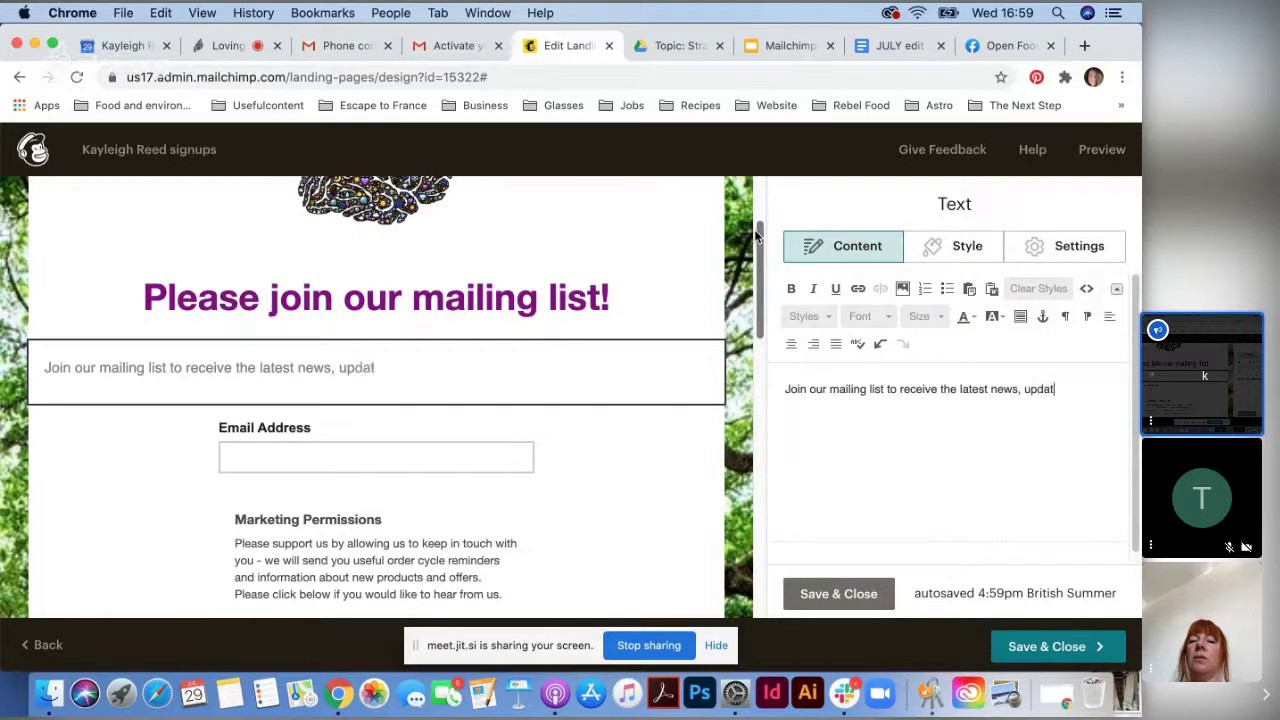
{"action": "type", "text": "es on new"}
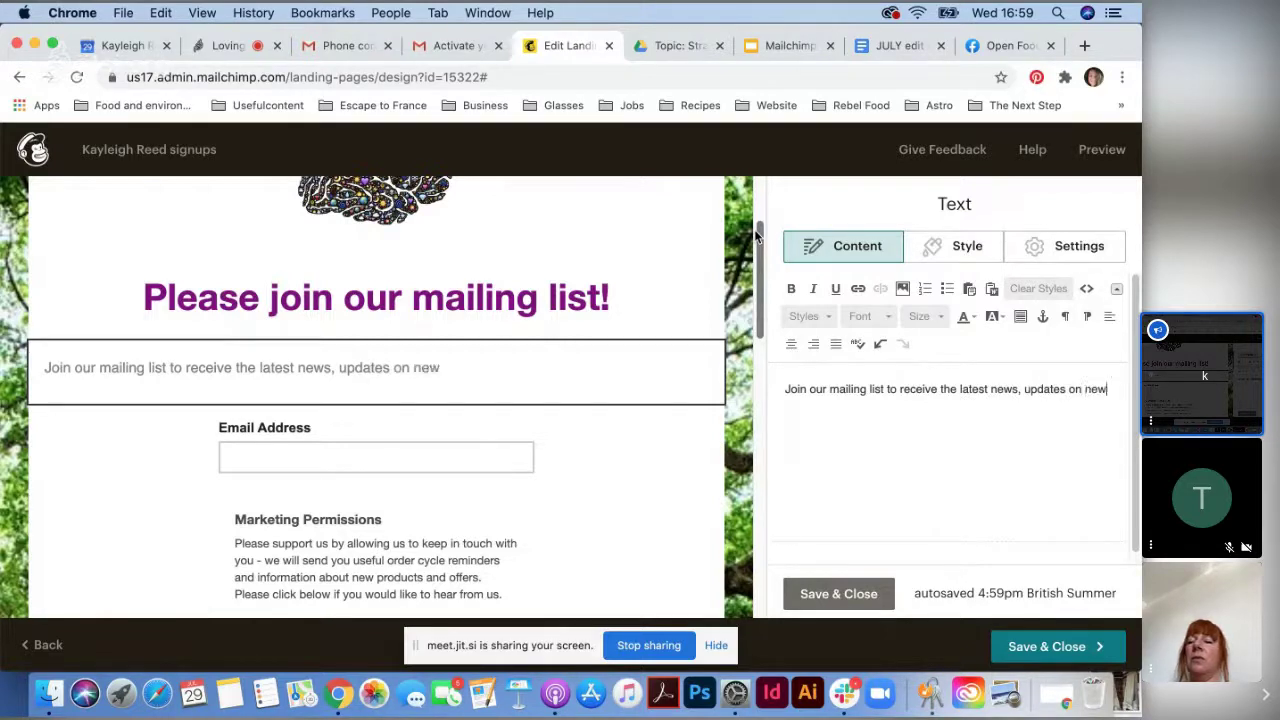
{"action": "type", "text": " seasonal produce and "}
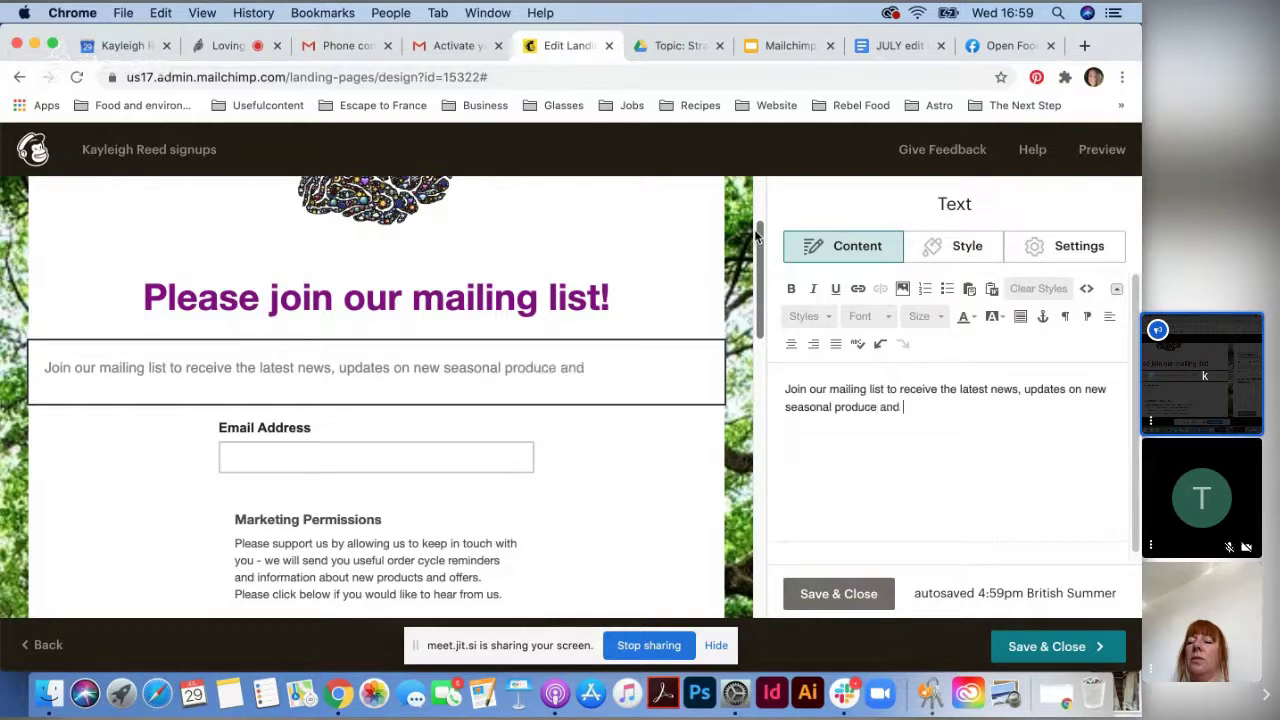
{"action": "type", "text": "any ffer"}
{"action": "key", "text": "BackSpace"}
{"action": "key", "text": "BackSpace"}
{"action": "key", "text": "BackSpace"}
{"action": "type", "text": "off"}
{"action": "key", "text": "BackSpace"}
{"action": "key", "text": "BackSpace"}
{"action": "key", "text": "BackSpace"}
{"action": "type", "text": "offers ot"}
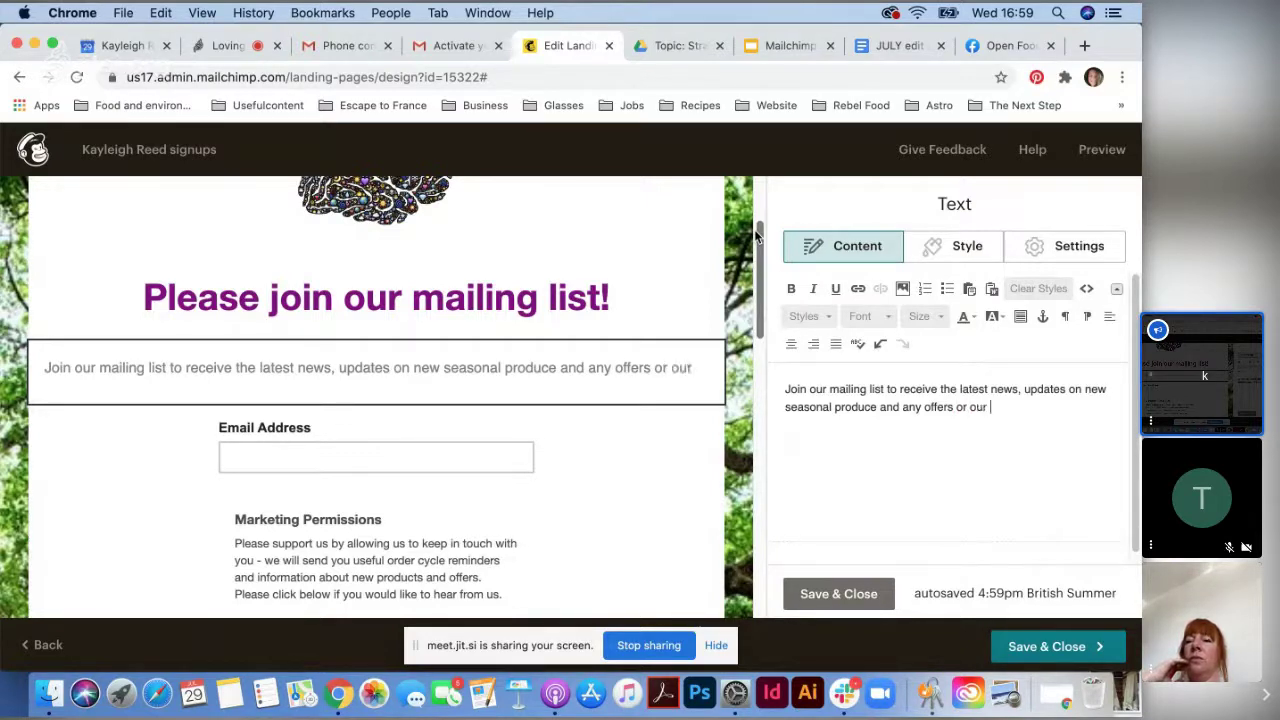
{"action": "type", "text": " our latest "}
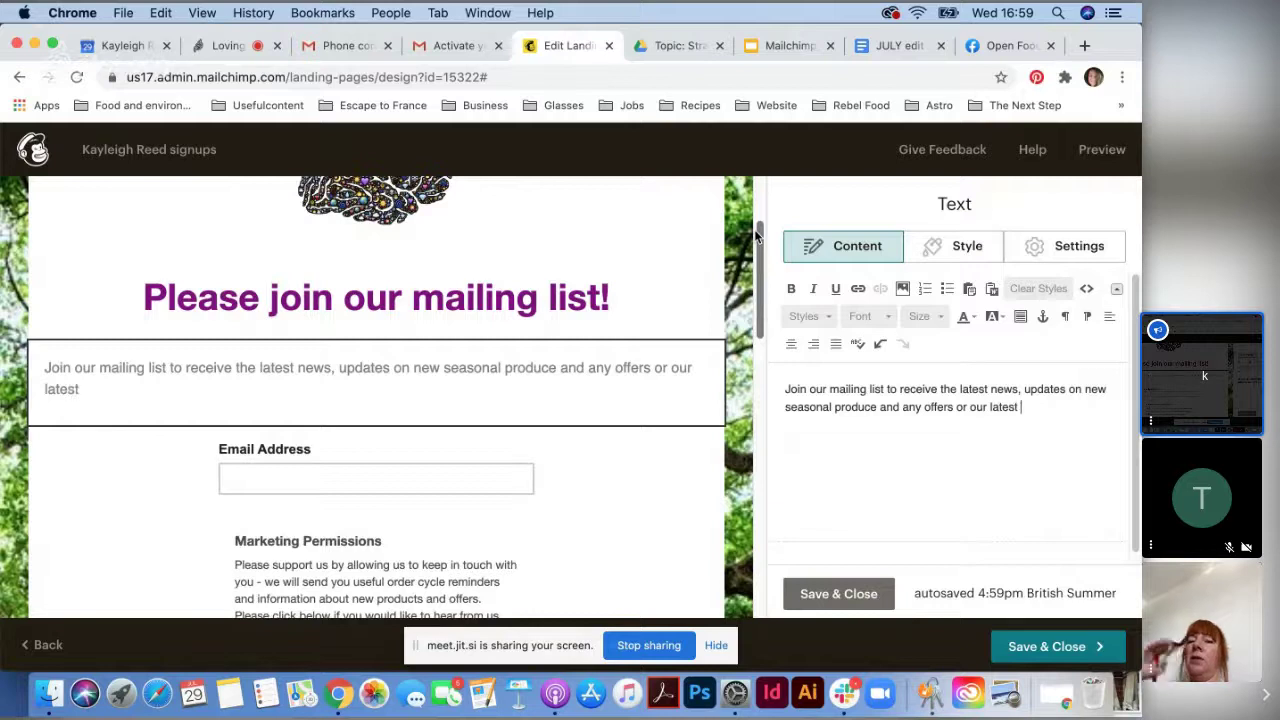
{"action": "type", "text": "news"}
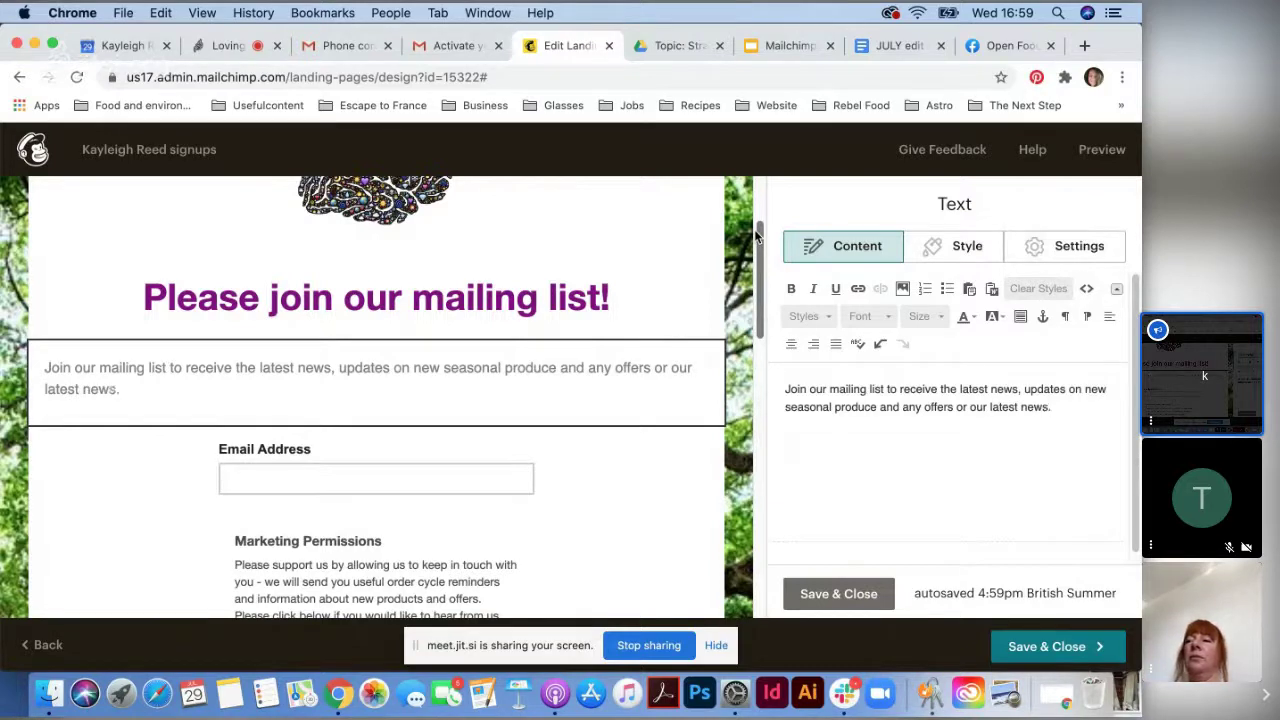
{"action": "type", "text": ". Thank you "}
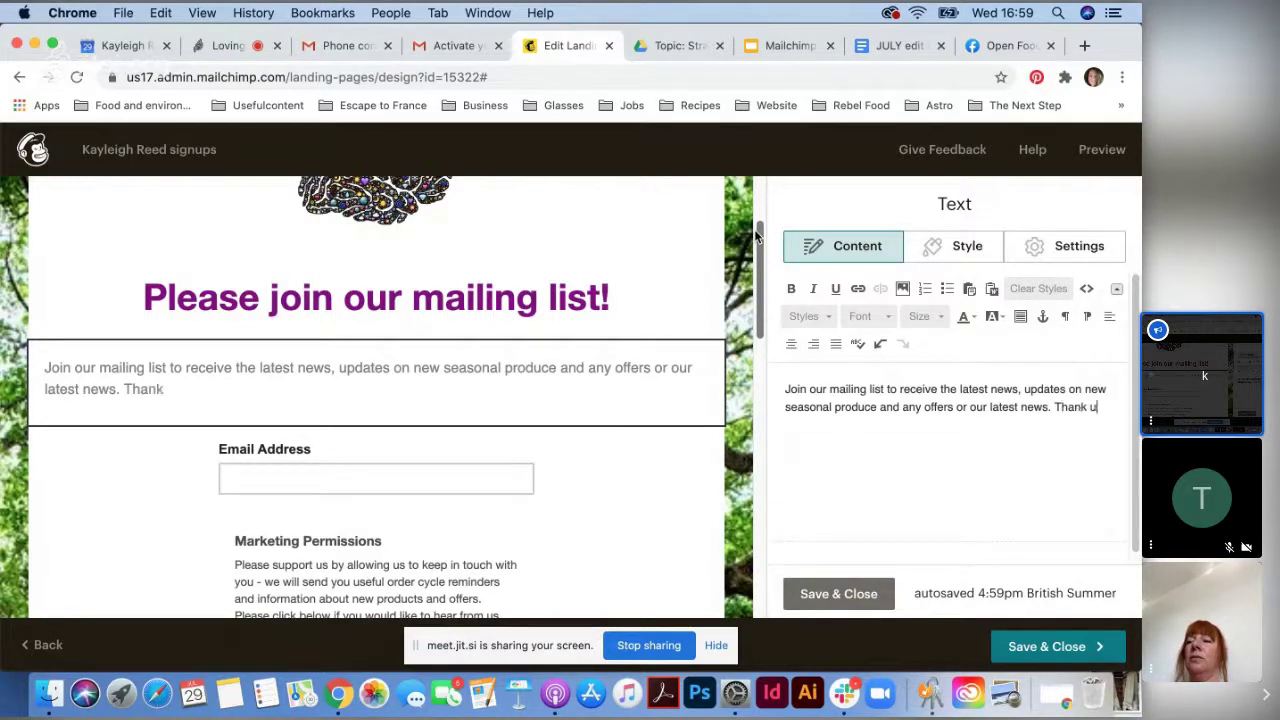
{"action": "type", "text": "for yo"}
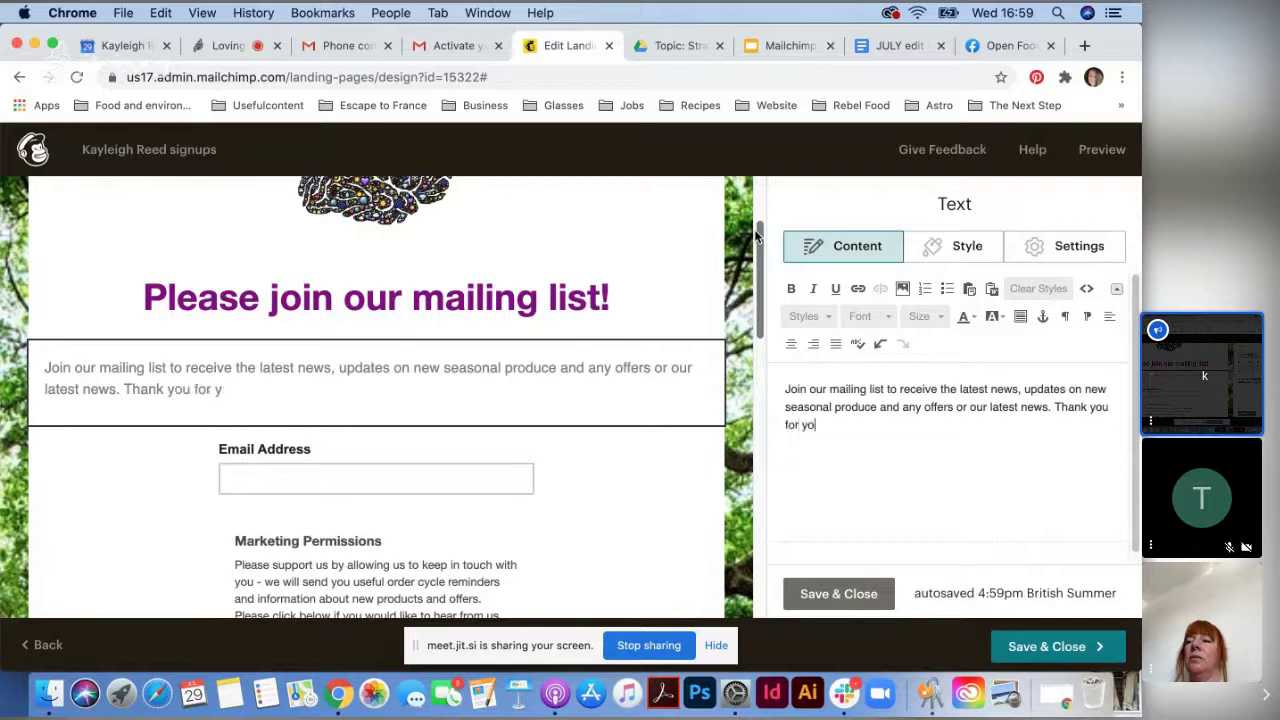
{"action": "type", "text": "ur support."}
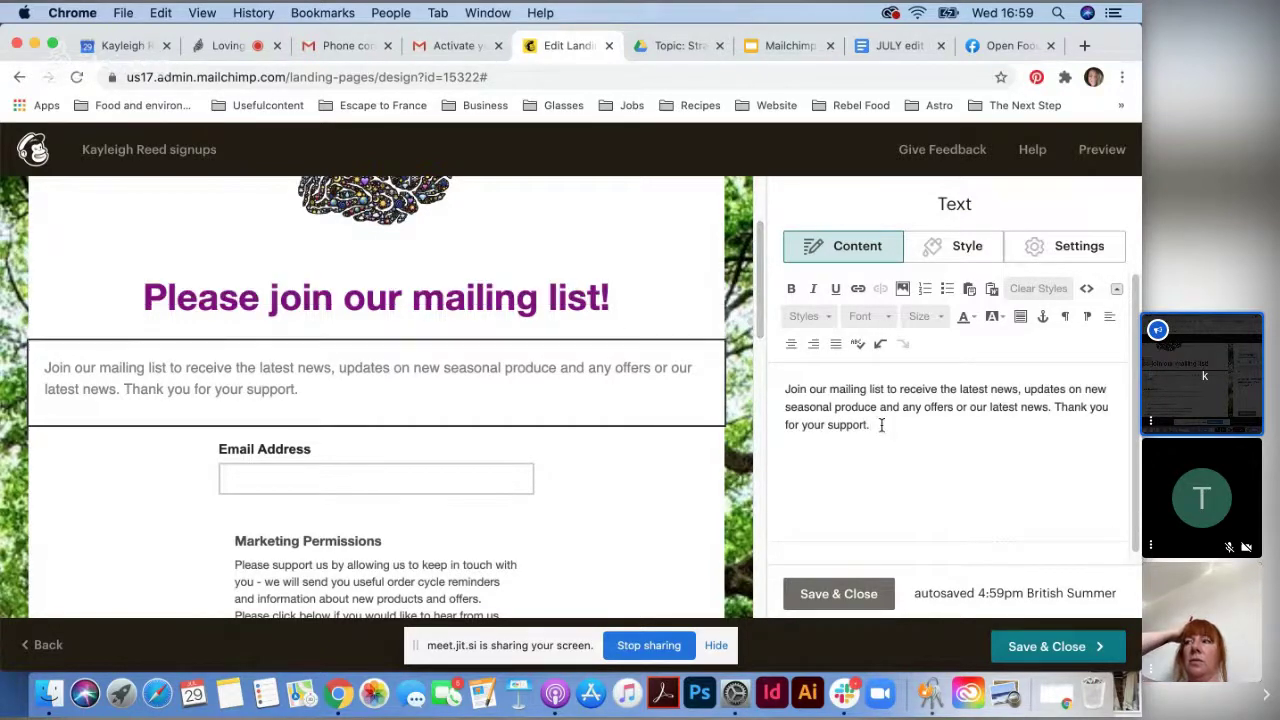
{"action": "key", "text": "super+a"}
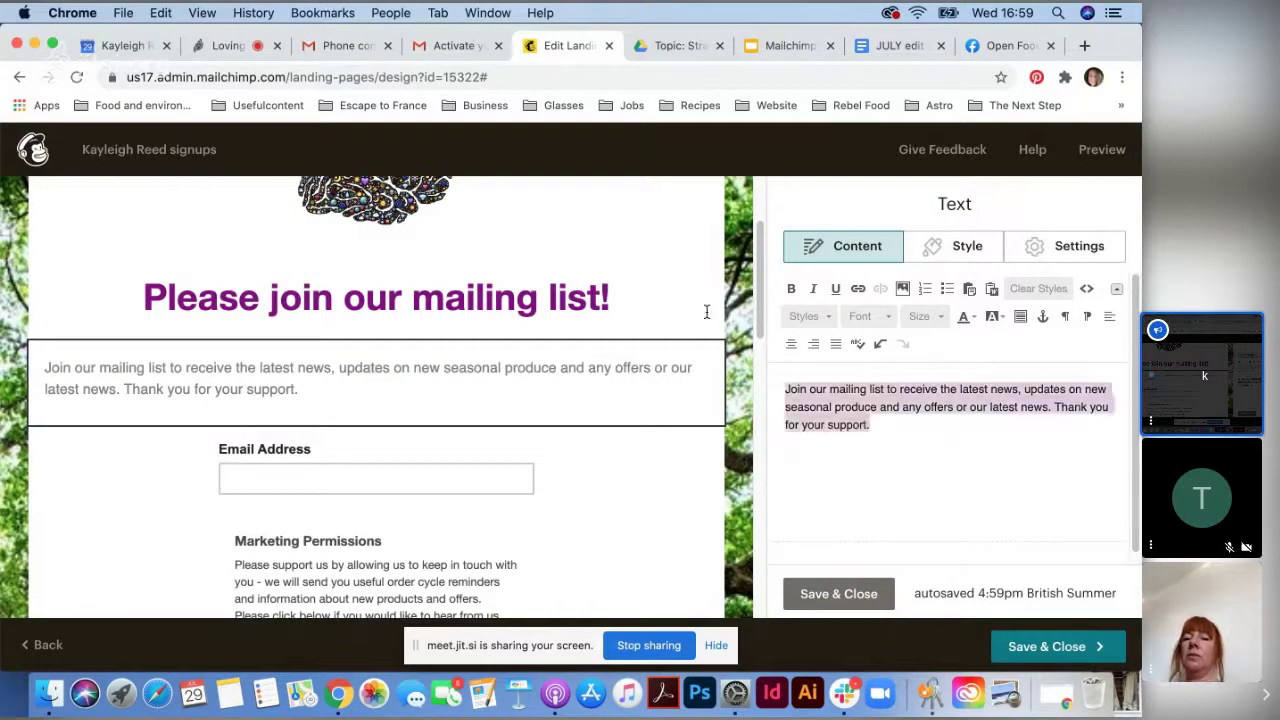
{"action": "left_click", "coordinate": [792, 346]}
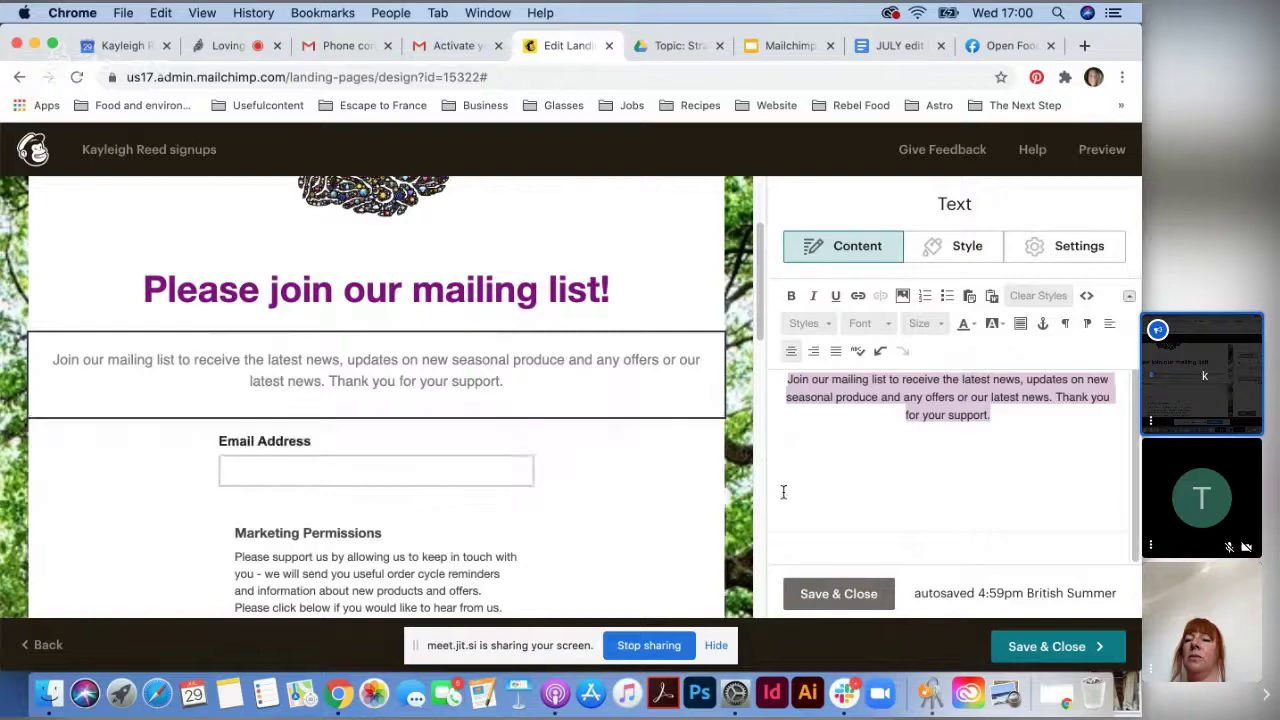
- Tick First Name under Available fields for the signup form and save the form settings
{"action": "left_click", "coordinate": [413, 456]}
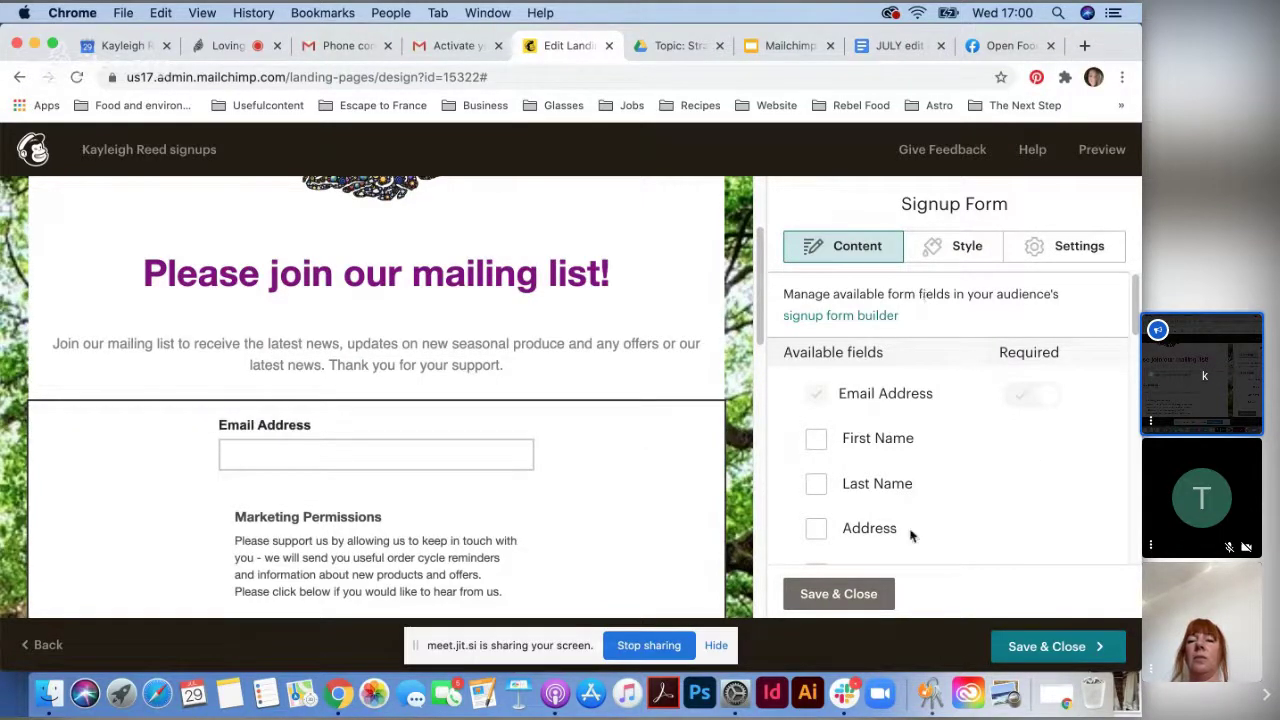
{"action": "scroll", "coordinate": [910, 530], "scroll_direction": "down", "scroll_amount": 5}
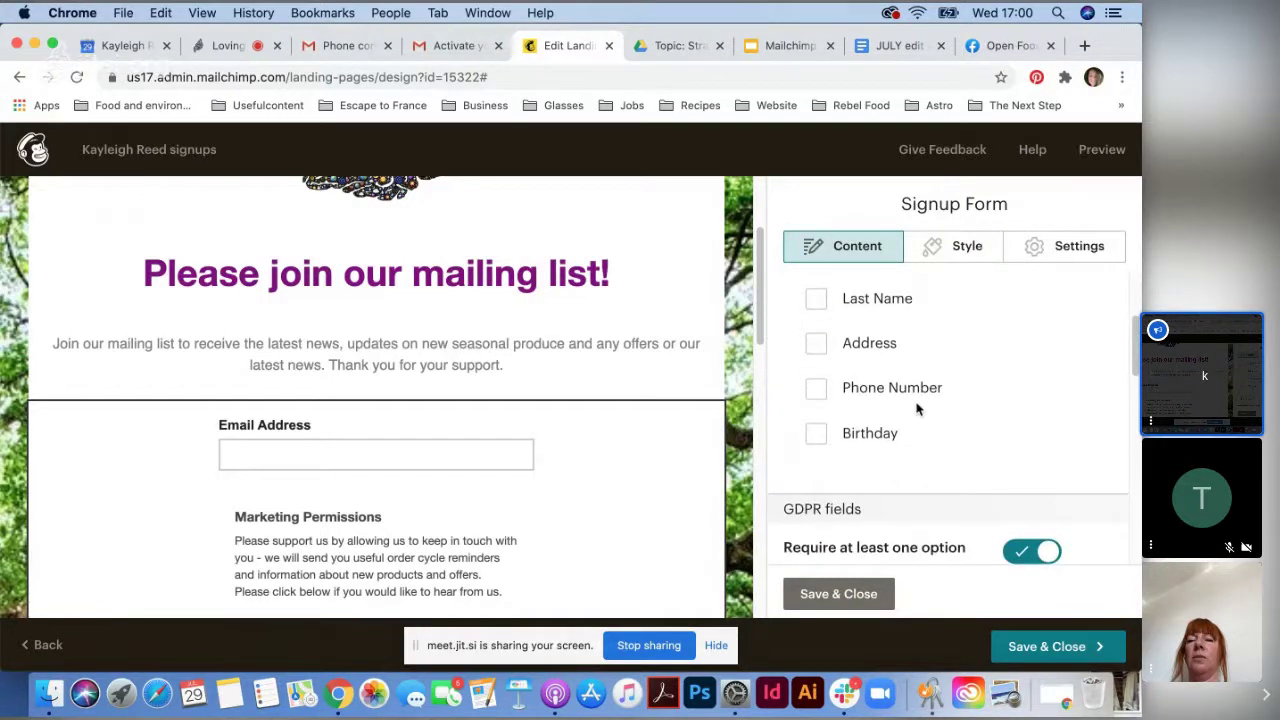
{"action": "scroll", "coordinate": [917, 408], "scroll_direction": "up", "scroll_amount": 3}
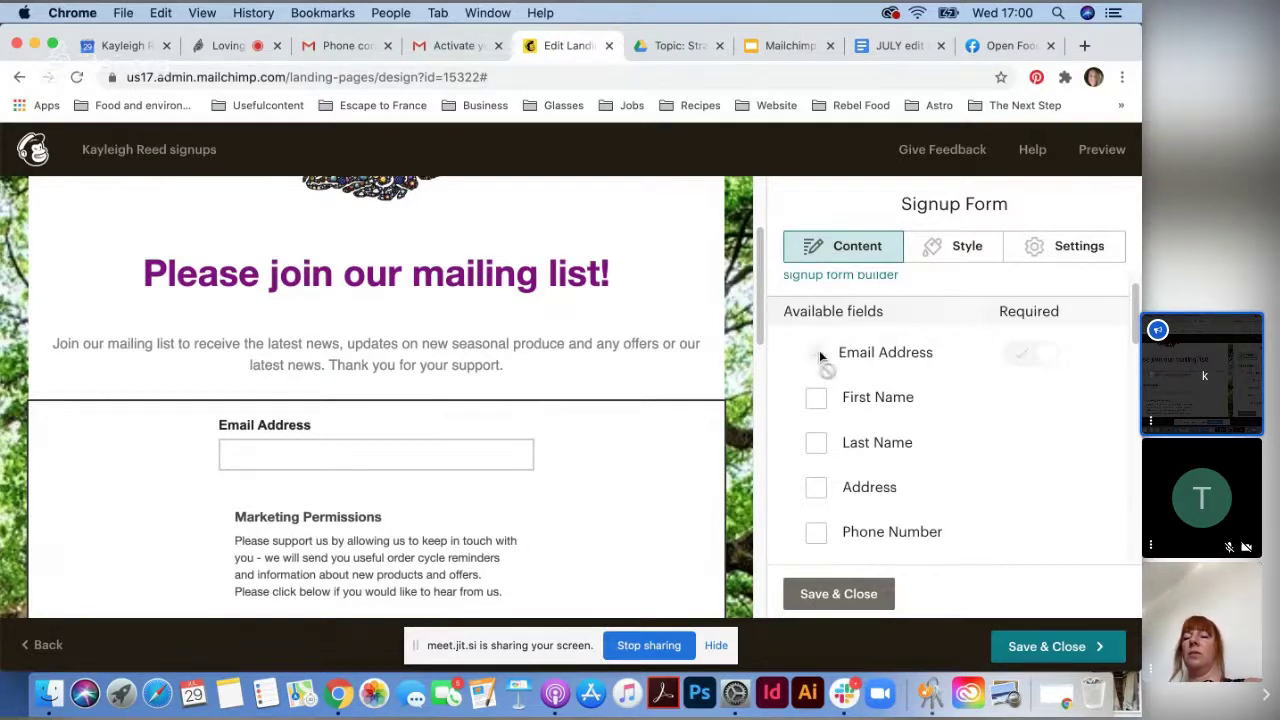
{"action": "left_click", "coordinate": [816, 397]}
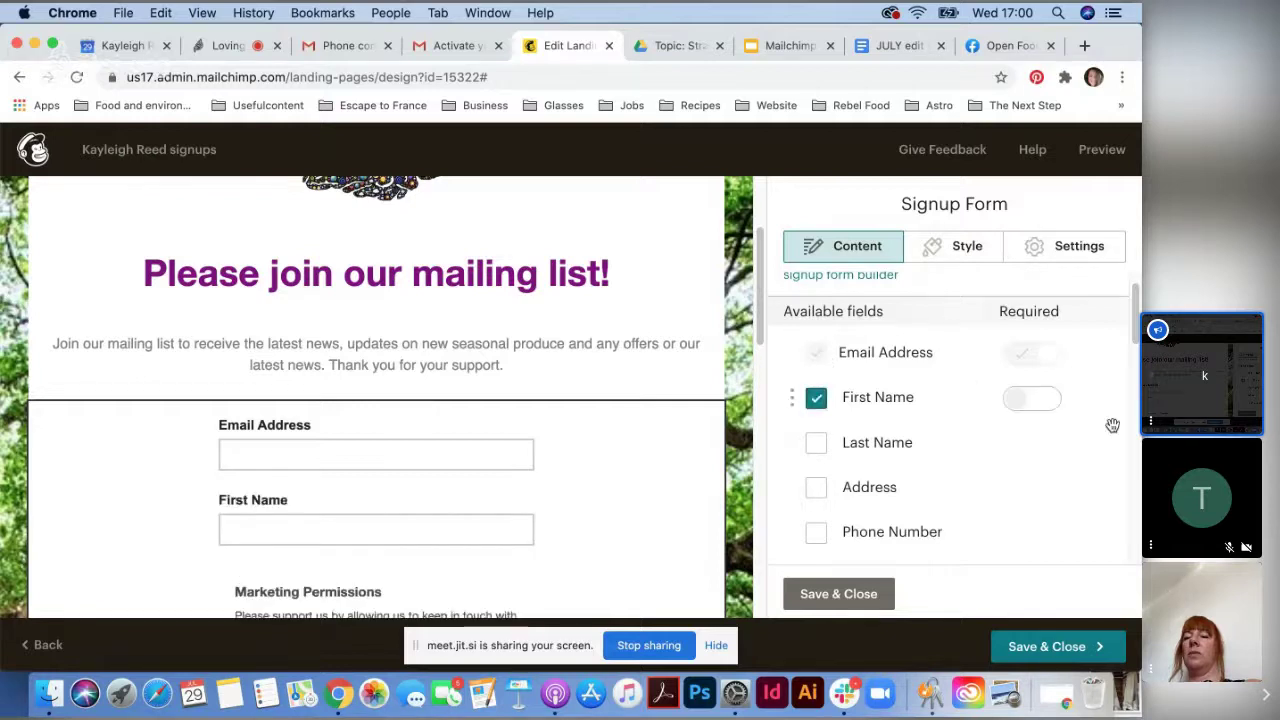
{"action": "scroll", "coordinate": [965, 519], "scroll_direction": "down", "scroll_amount": 2}
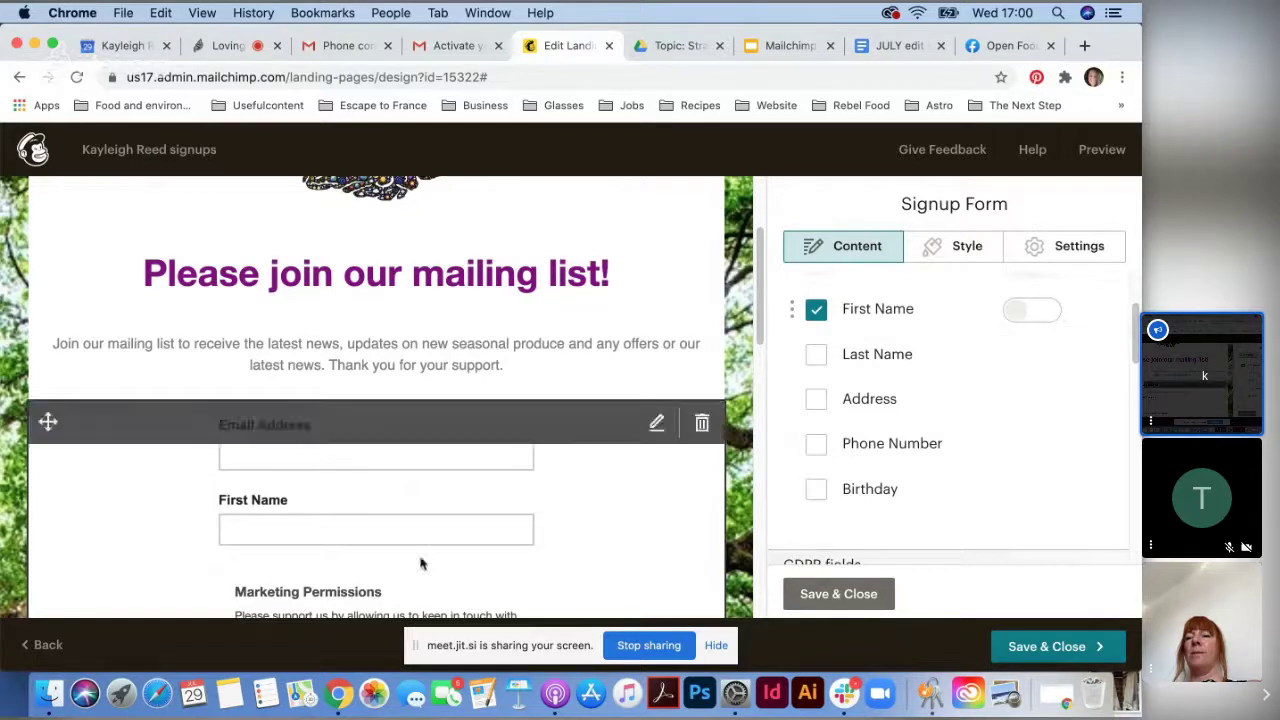
{"action": "left_click", "coordinate": [852, 604]}
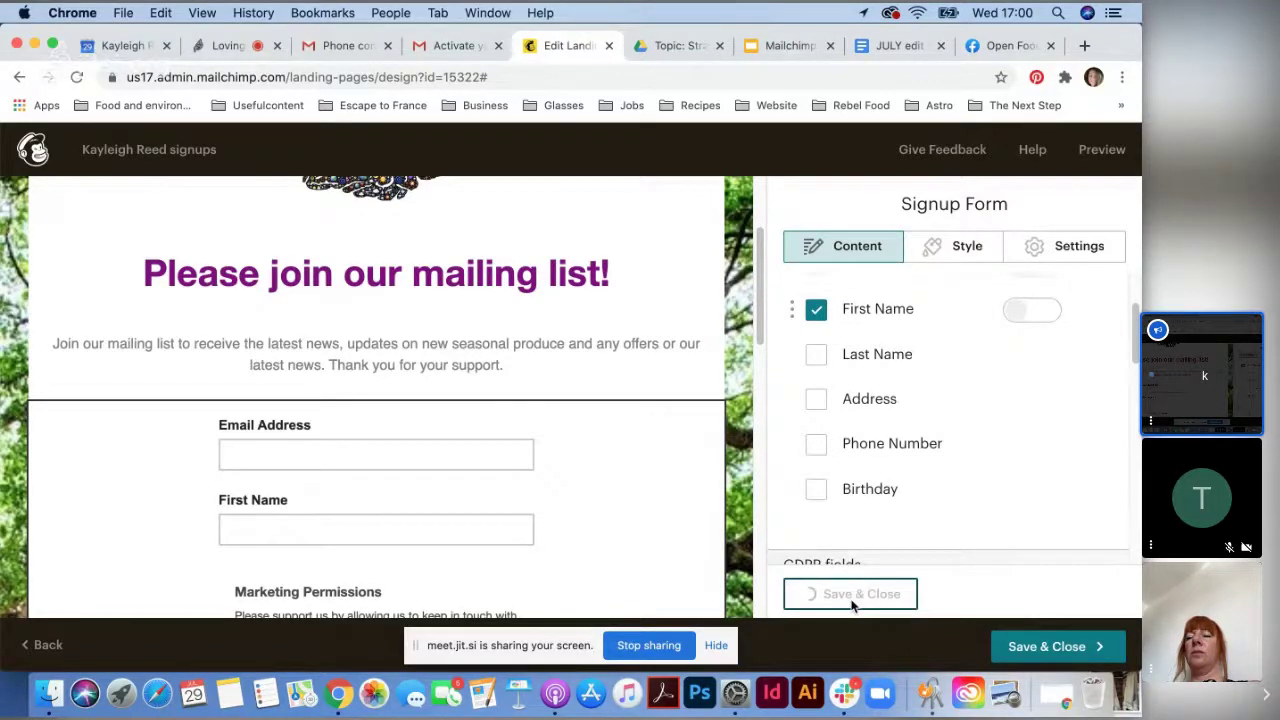
{"action": "scroll", "coordinate": [481, 524], "scroll_direction": "down", "scroll_amount": 2}
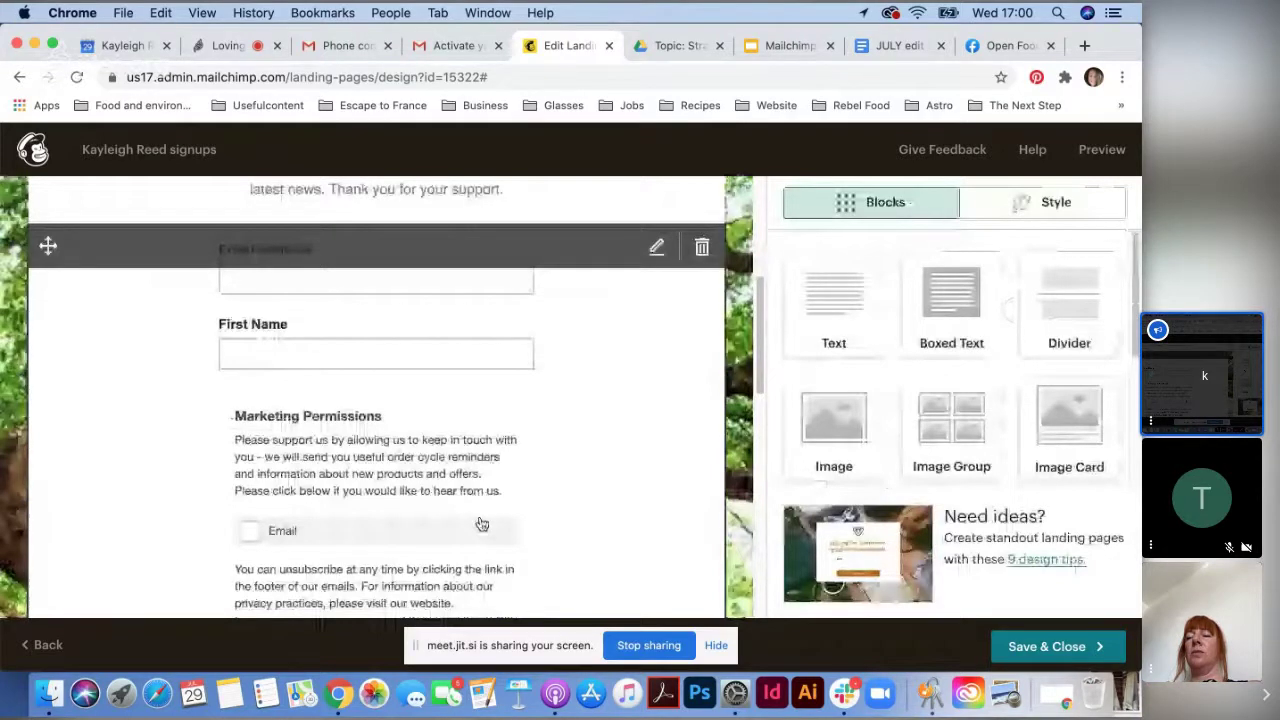
{"action": "scroll", "coordinate": [481, 524], "scroll_direction": "down", "scroll_amount": 1}
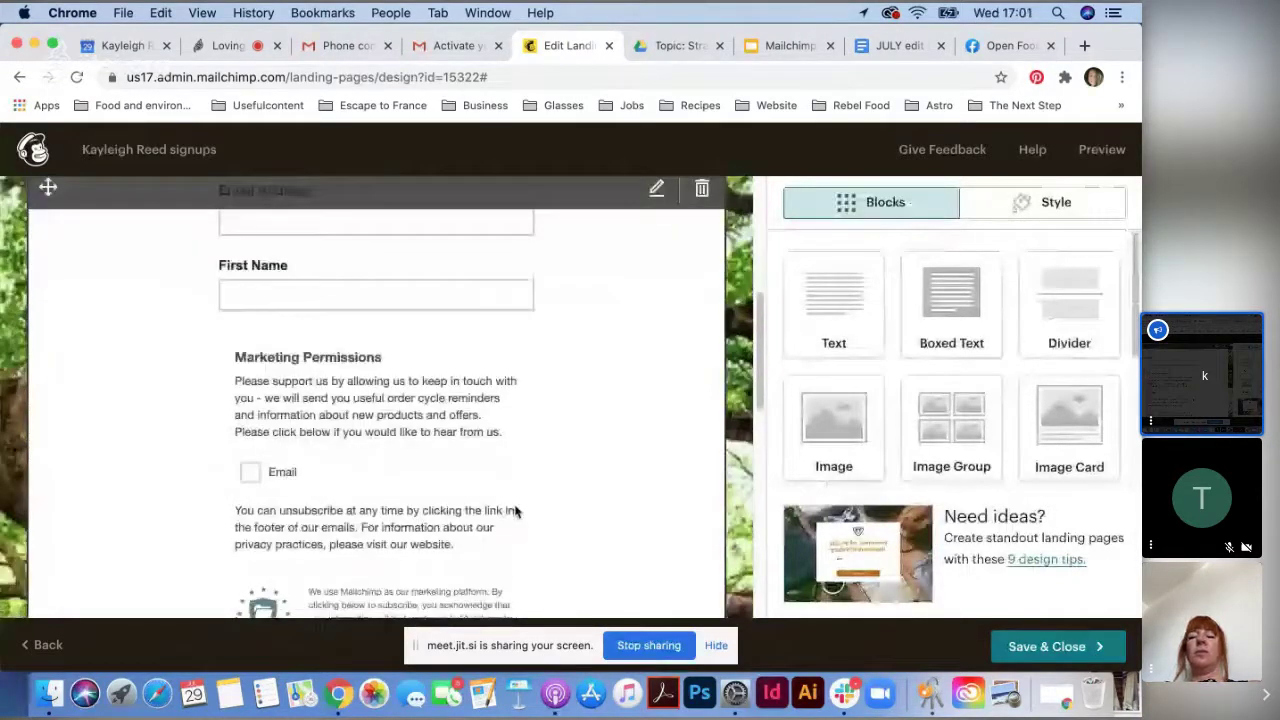
{"action": "scroll", "coordinate": [597, 481], "scroll_direction": "down", "scroll_amount": 3}
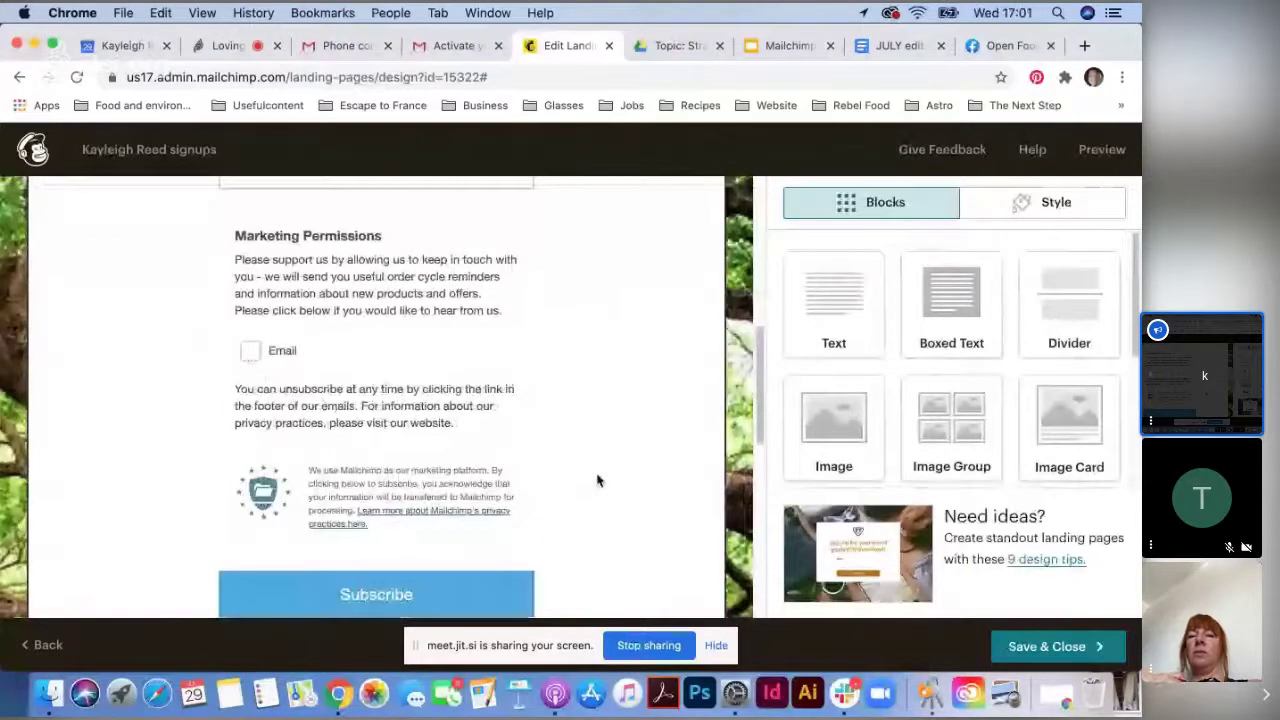
{"action": "scroll", "coordinate": [597, 481], "scroll_direction": "up", "scroll_amount": 2}
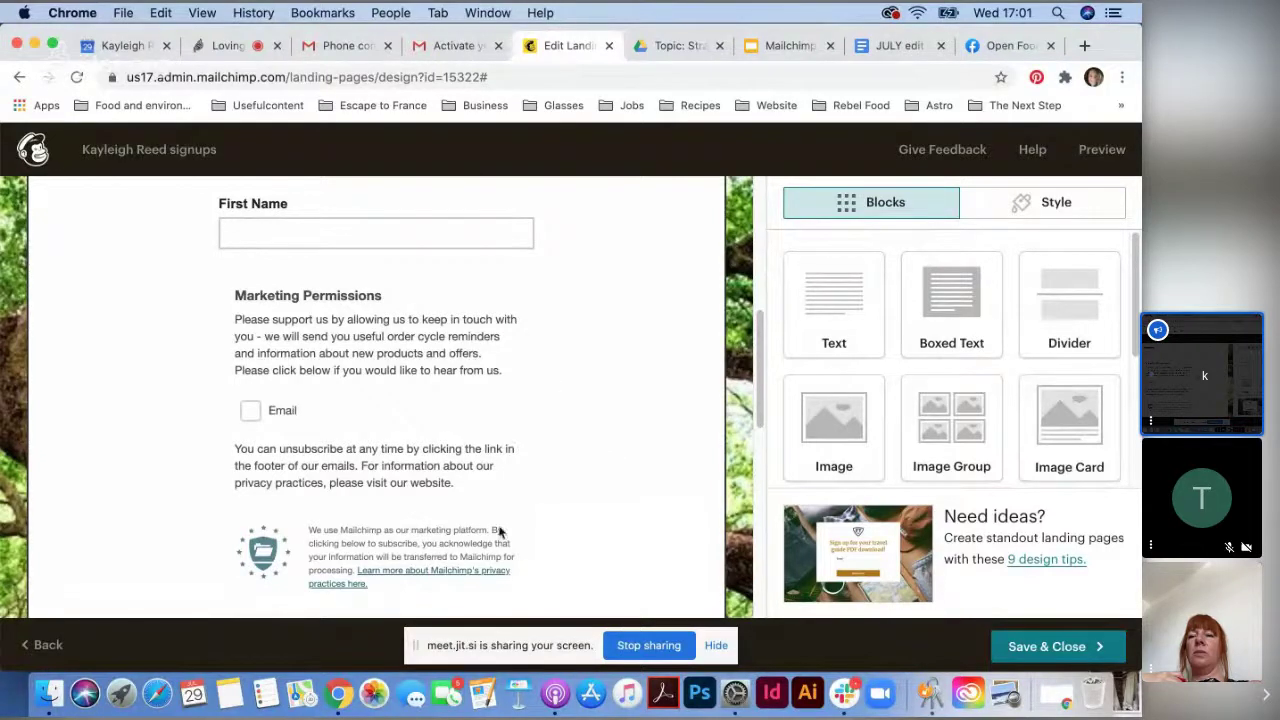
{"action": "scroll", "coordinate": [313, 562], "scroll_direction": "down", "scroll_amount": 1}
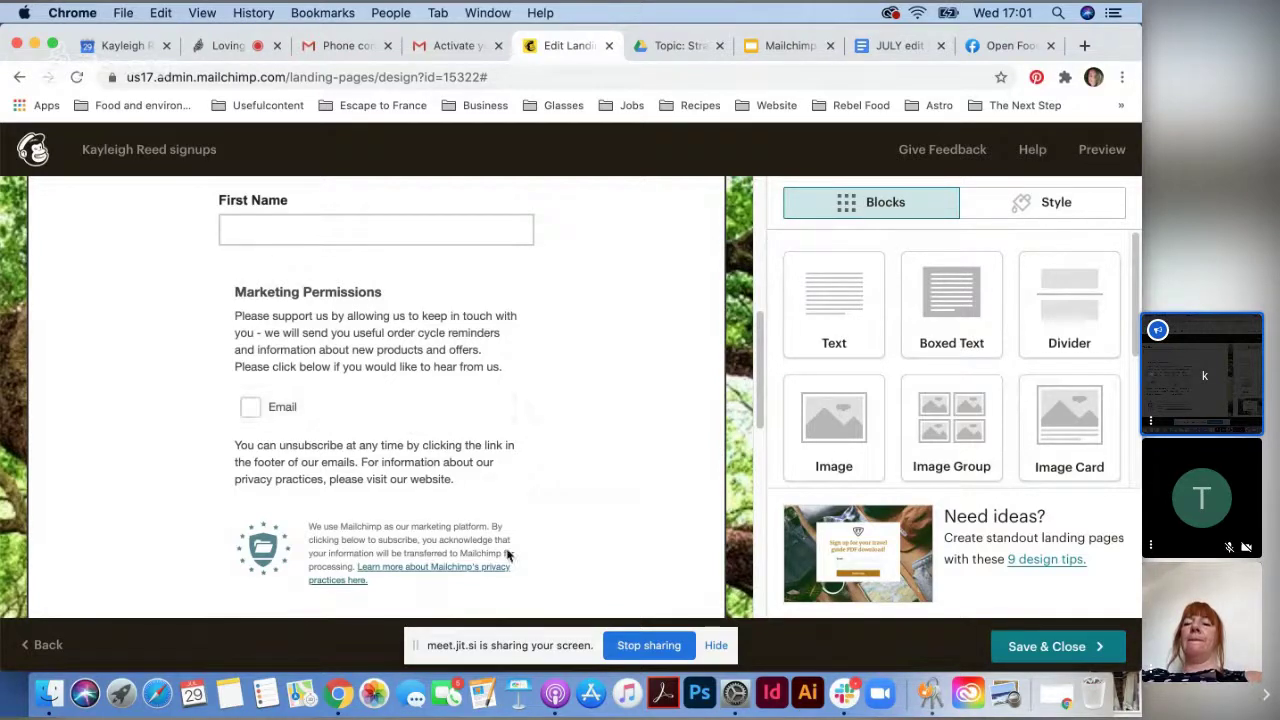
{"action": "scroll", "coordinate": [551, 497], "scroll_direction": "down", "scroll_amount": 2}
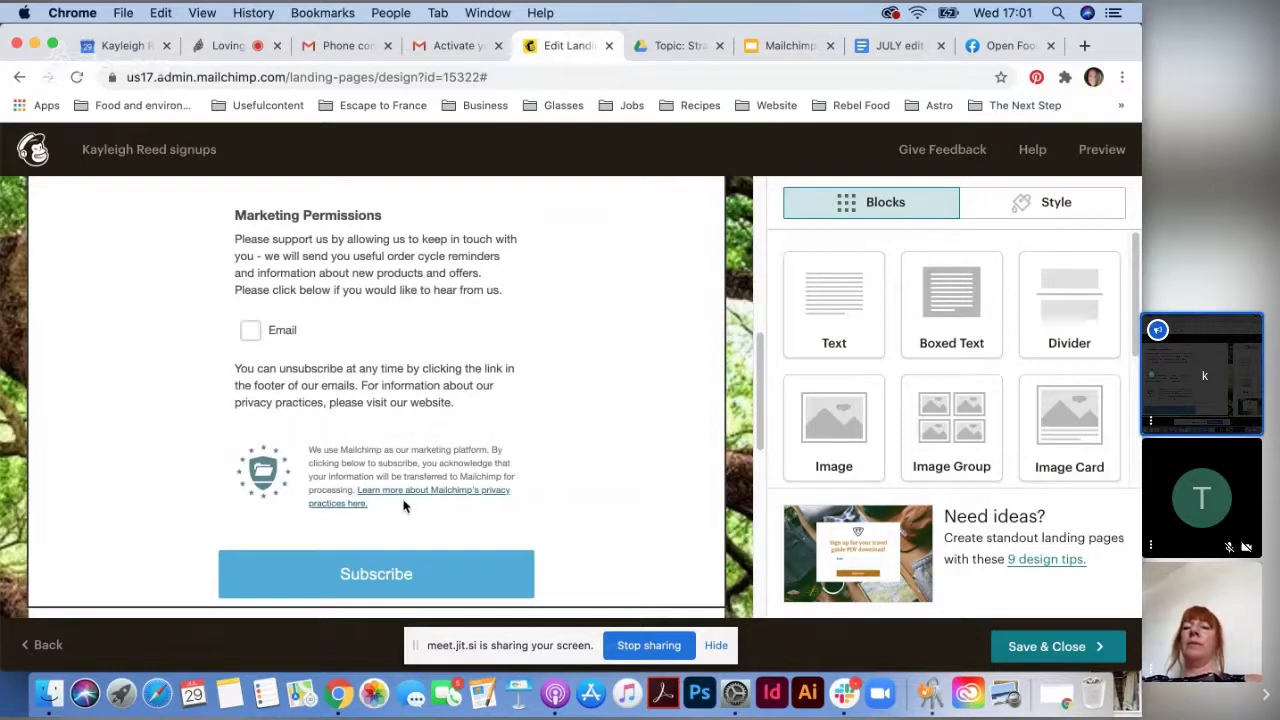
{"action": "scroll", "coordinate": [430, 536], "scroll_direction": "down", "scroll_amount": 3}
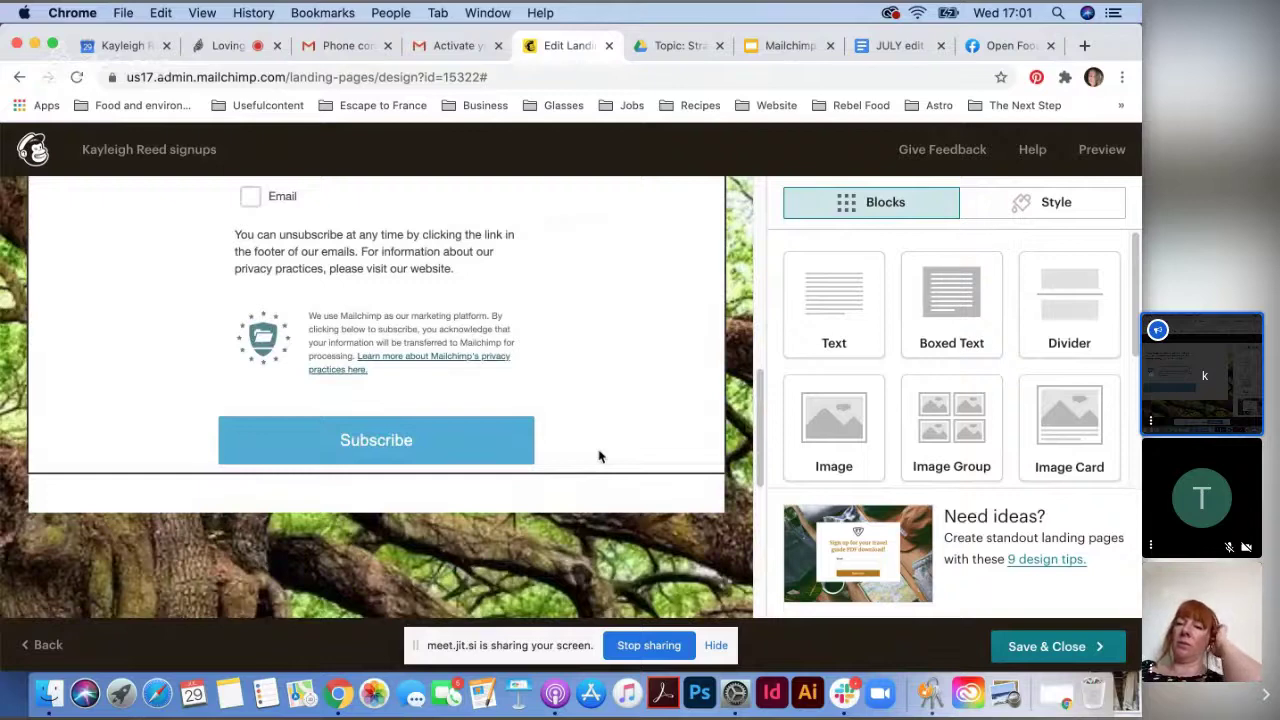
{"action": "scroll", "coordinate": [600, 457], "scroll_direction": "down", "scroll_amount": 5}
{"action": "scroll", "coordinate": [528, 466], "scroll_direction": "up", "scroll_amount": 10}
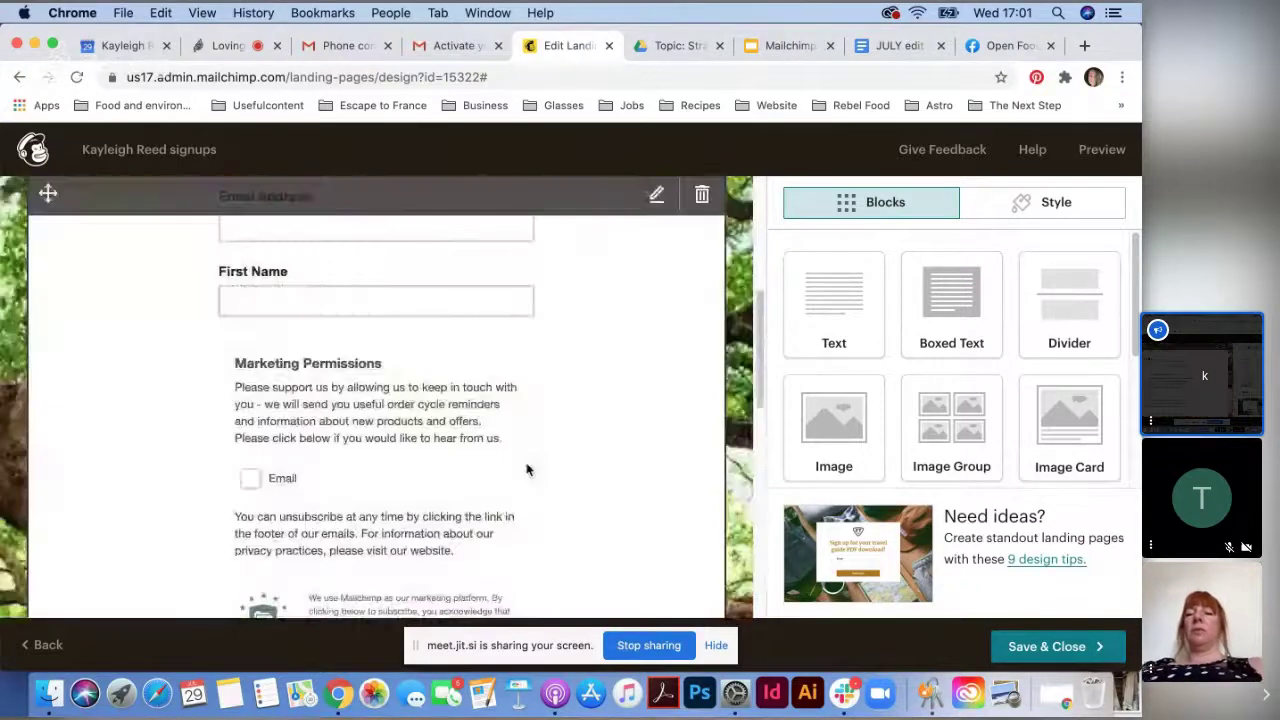
{"action": "scroll", "coordinate": [530, 475], "scroll_direction": "up", "scroll_amount": 9}
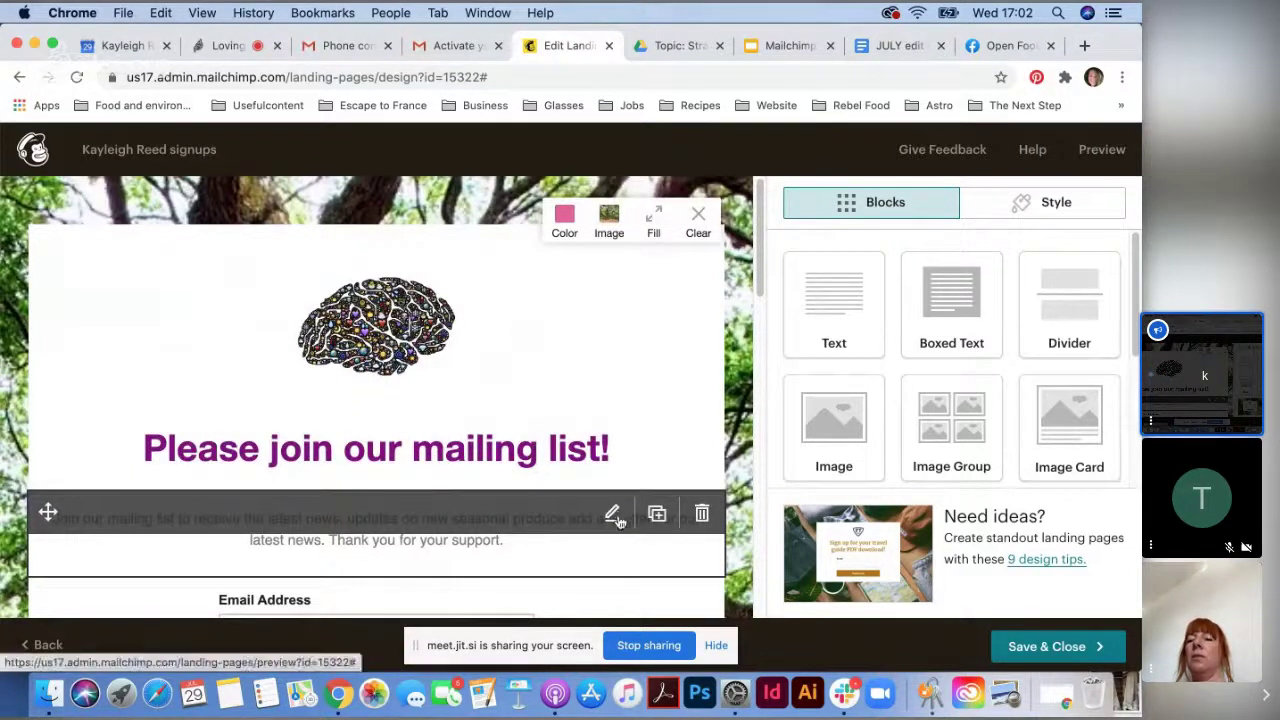
- Save and close the landing page design, then review the setup overview
{"action": "left_click", "coordinate": [1033, 648]}
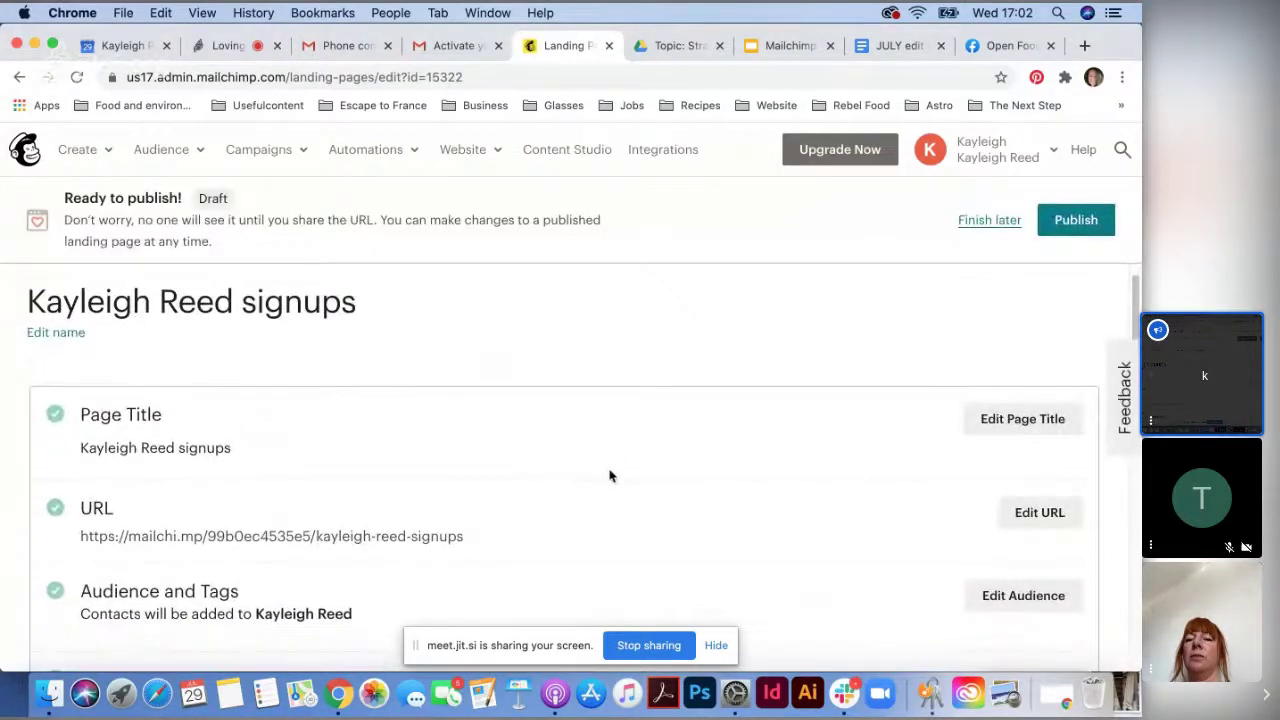
{"action": "scroll", "coordinate": [610, 476], "scroll_direction": "down", "scroll_amount": 1}
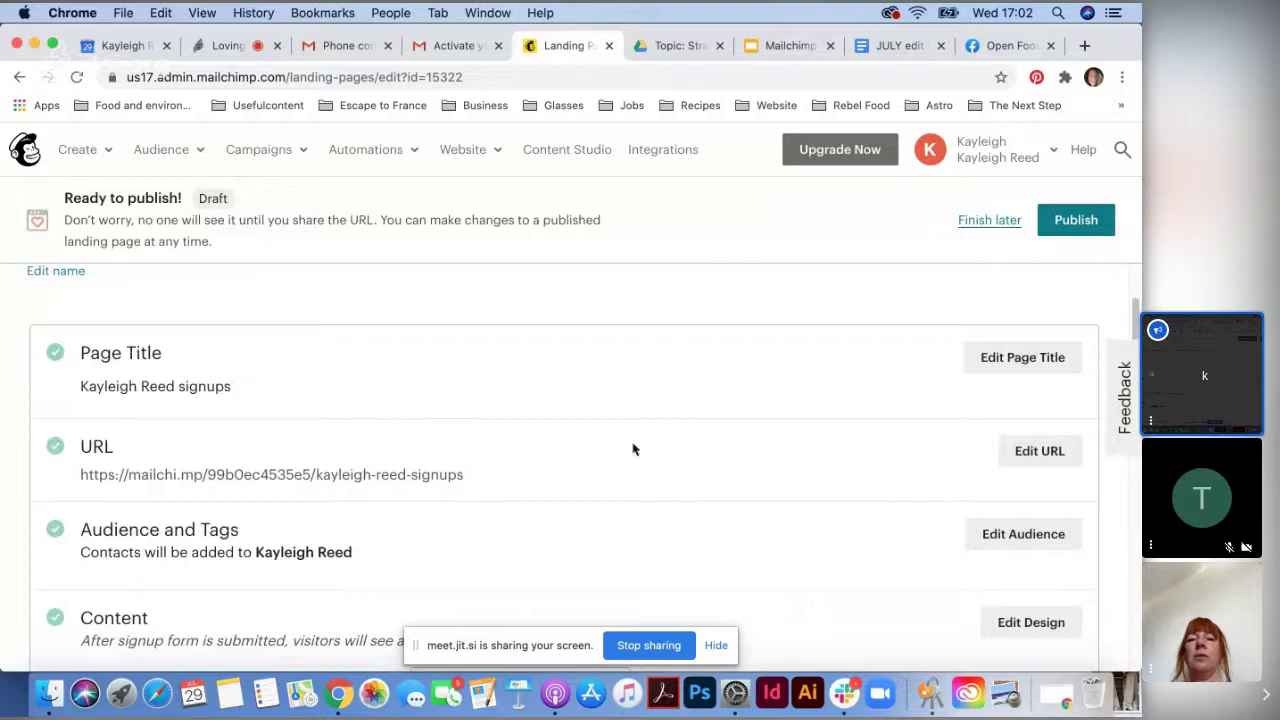
{"action": "scroll", "coordinate": [620, 458], "scroll_direction": "down", "scroll_amount": 1}
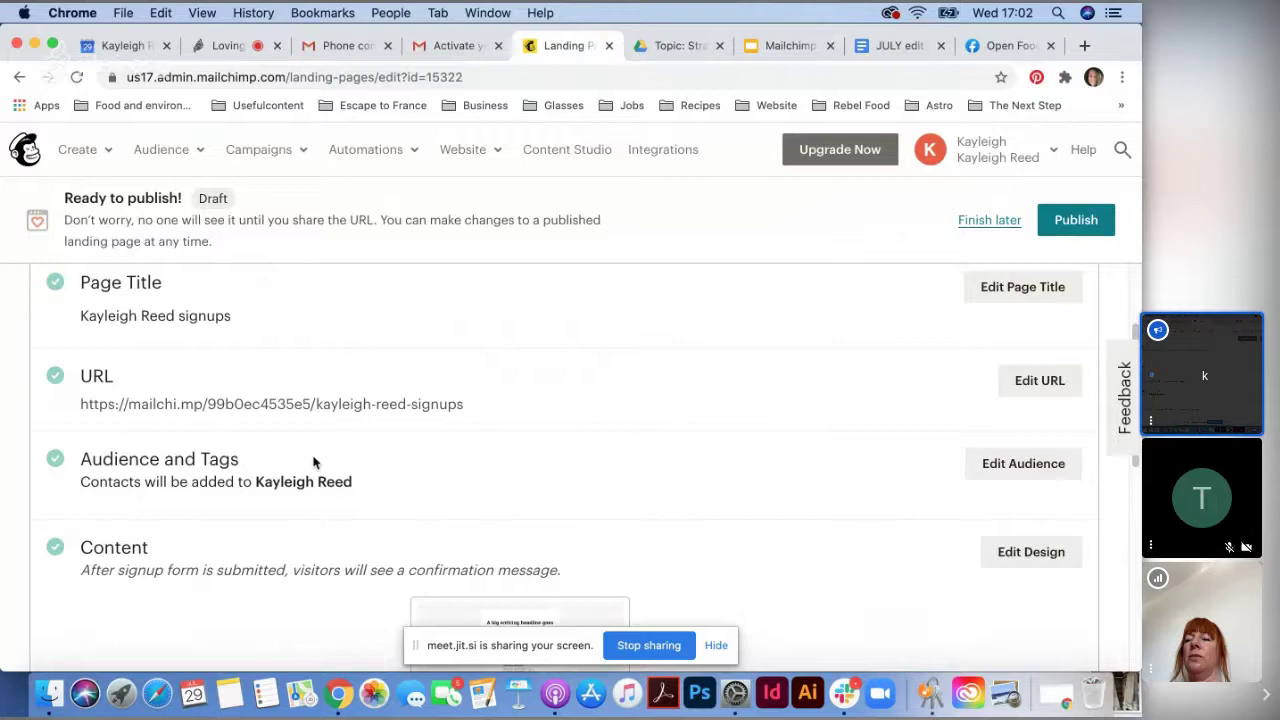
{"action": "scroll", "coordinate": [486, 554], "scroll_direction": "down", "scroll_amount": 2}
{"action": "scroll", "coordinate": [125, 482], "scroll_direction": "down", "scroll_amount": 1}
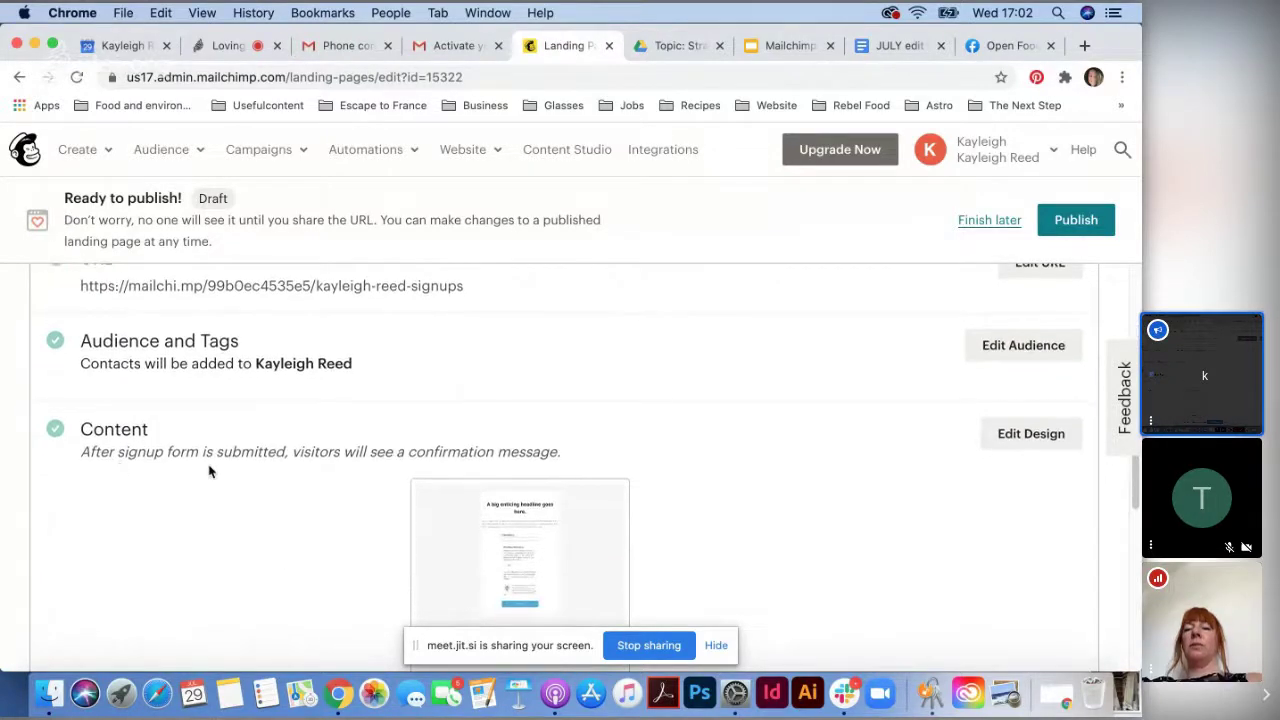
{"action": "scroll", "coordinate": [620, 480], "scroll_direction": "down", "scroll_amount": 2}
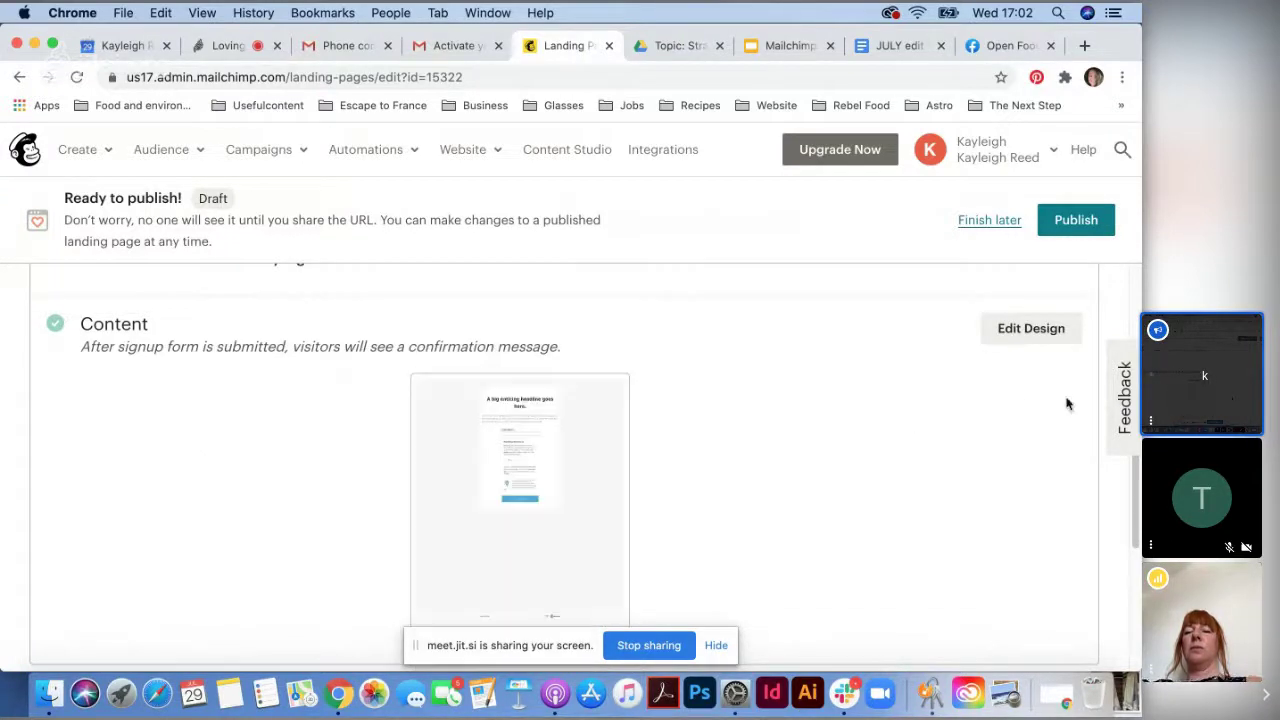
- Reopen the design, save it again, and review the Content and Settings & Tracking sections
{"action": "left_click", "coordinate": [1009, 338]}
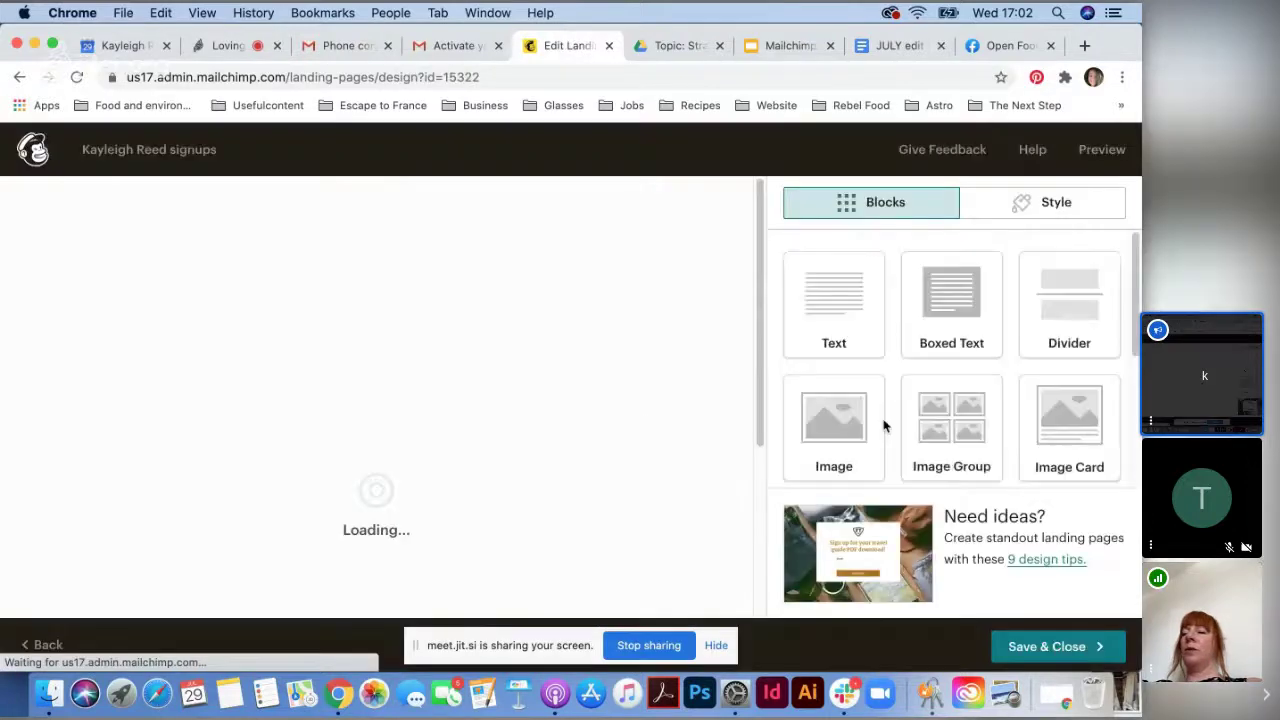
{"action": "left_click", "coordinate": [1054, 650]}
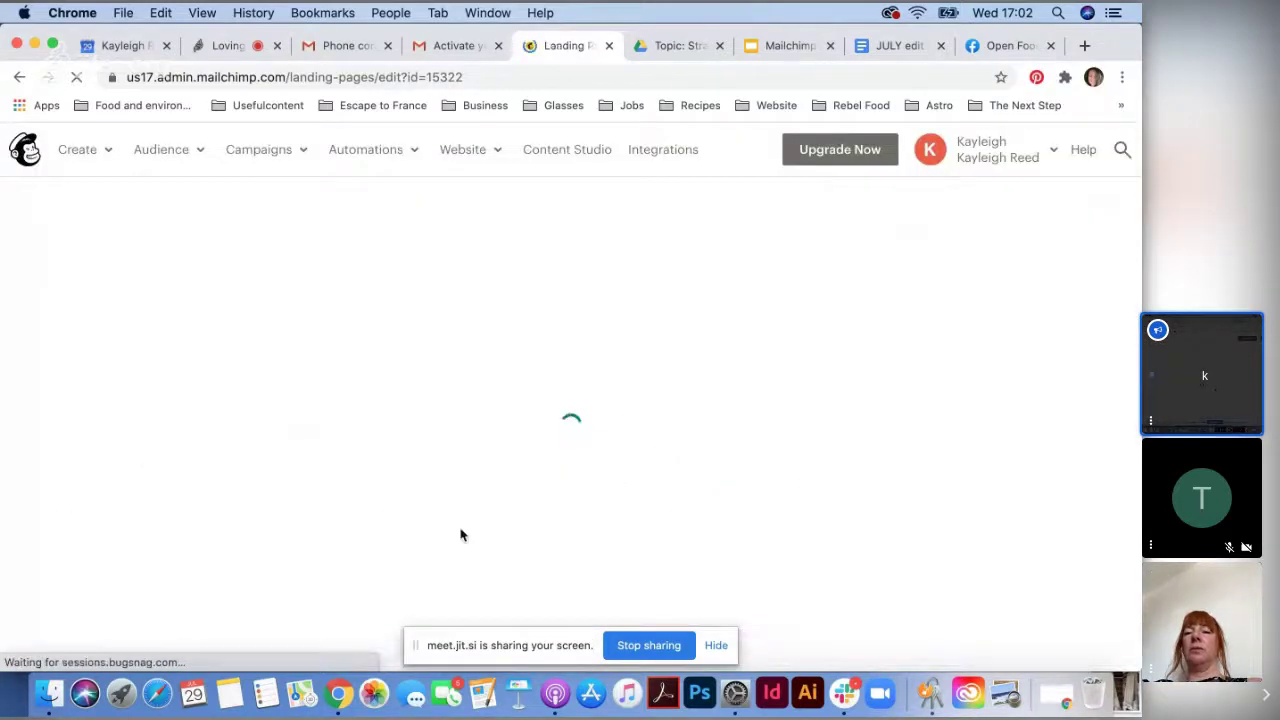
{"action": "scroll", "coordinate": [451, 517], "scroll_direction": "down", "scroll_amount": 5}
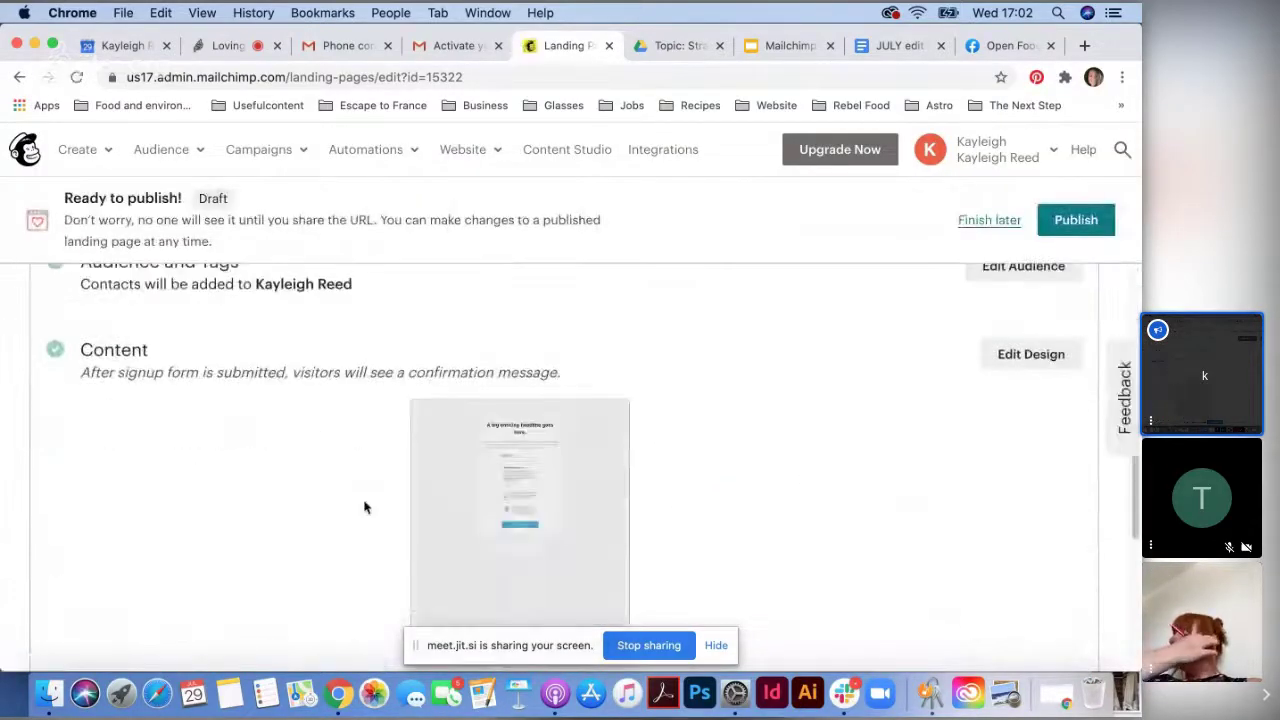
{"action": "scroll", "coordinate": [497, 508], "scroll_direction": "down", "scroll_amount": 2}
{"action": "scroll", "coordinate": [511, 506], "scroll_direction": "up", "scroll_amount": 2}
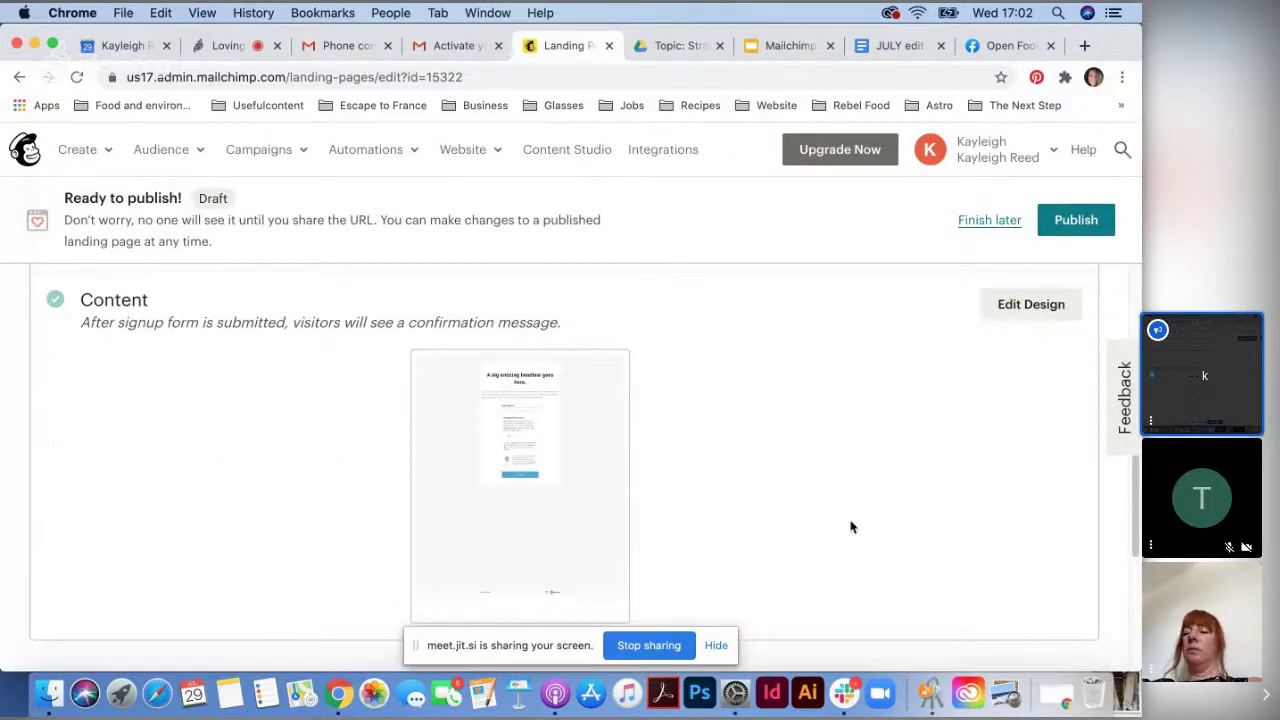
{"action": "scroll", "coordinate": [846, 524], "scroll_direction": "down", "scroll_amount": 3}
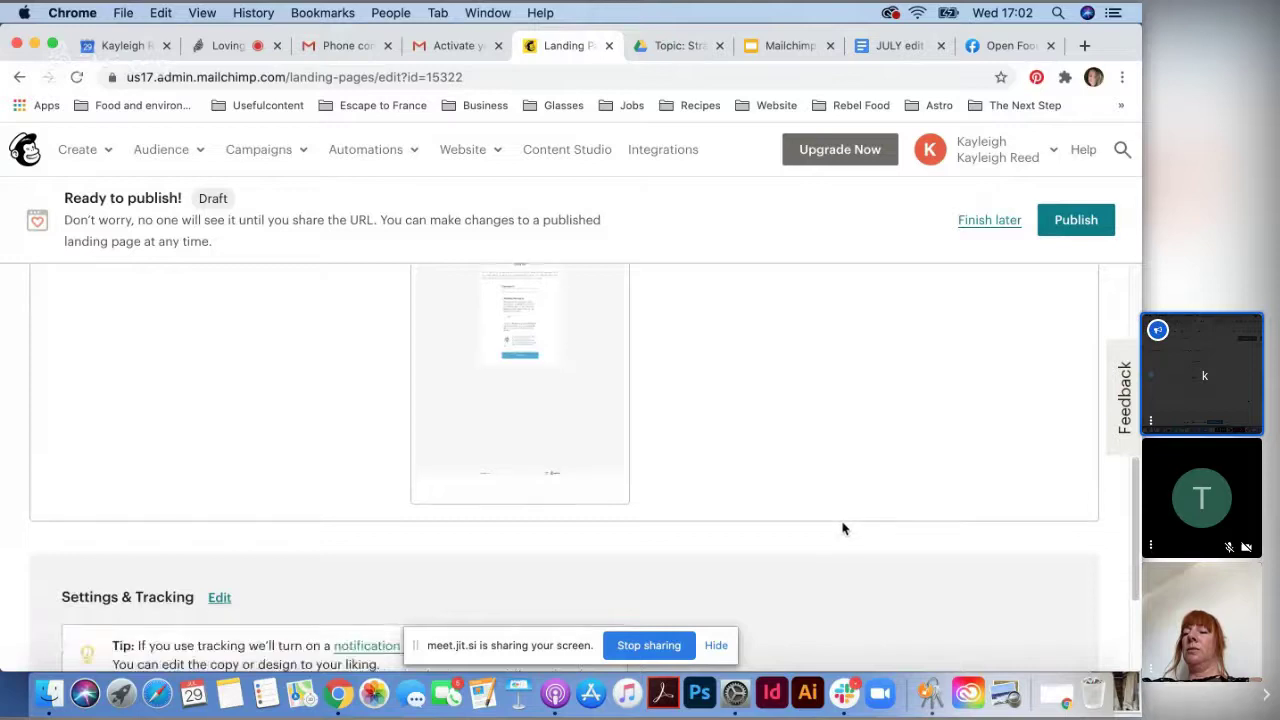
{"action": "scroll", "coordinate": [835, 530], "scroll_direction": "down", "scroll_amount": 1}
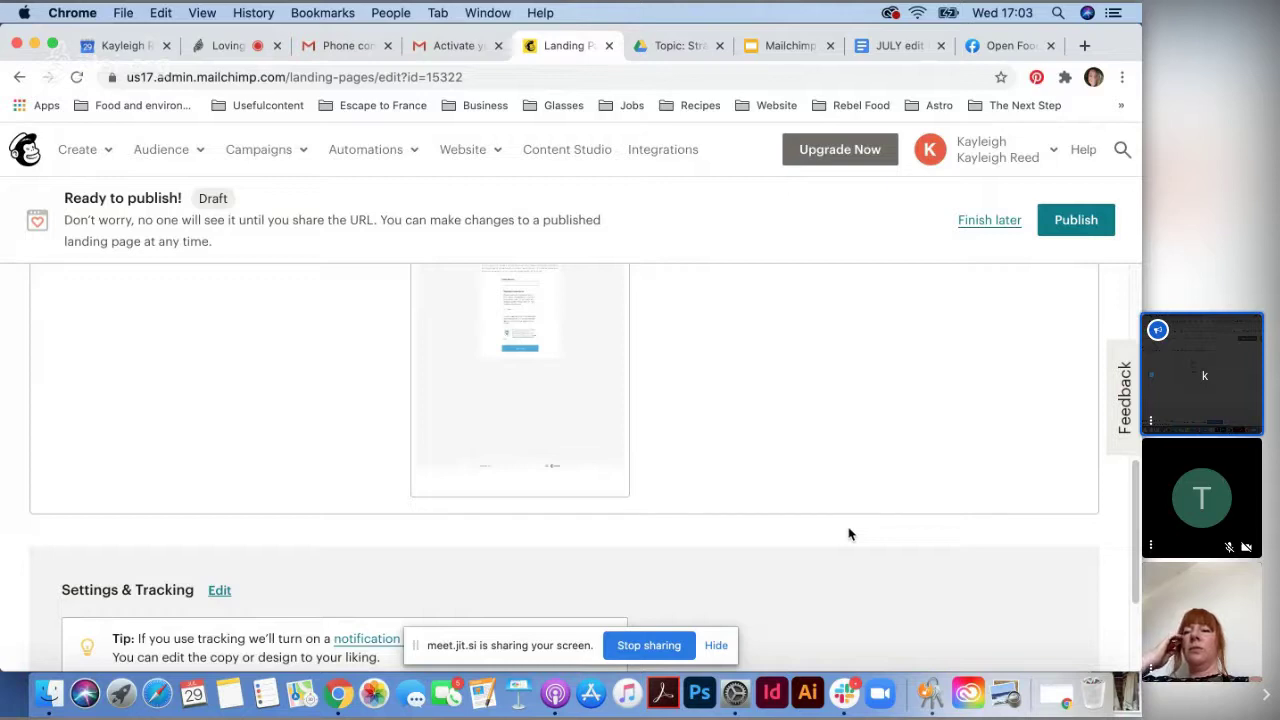
{"action": "scroll", "coordinate": [829, 514], "scroll_direction": "down", "scroll_amount": 4}
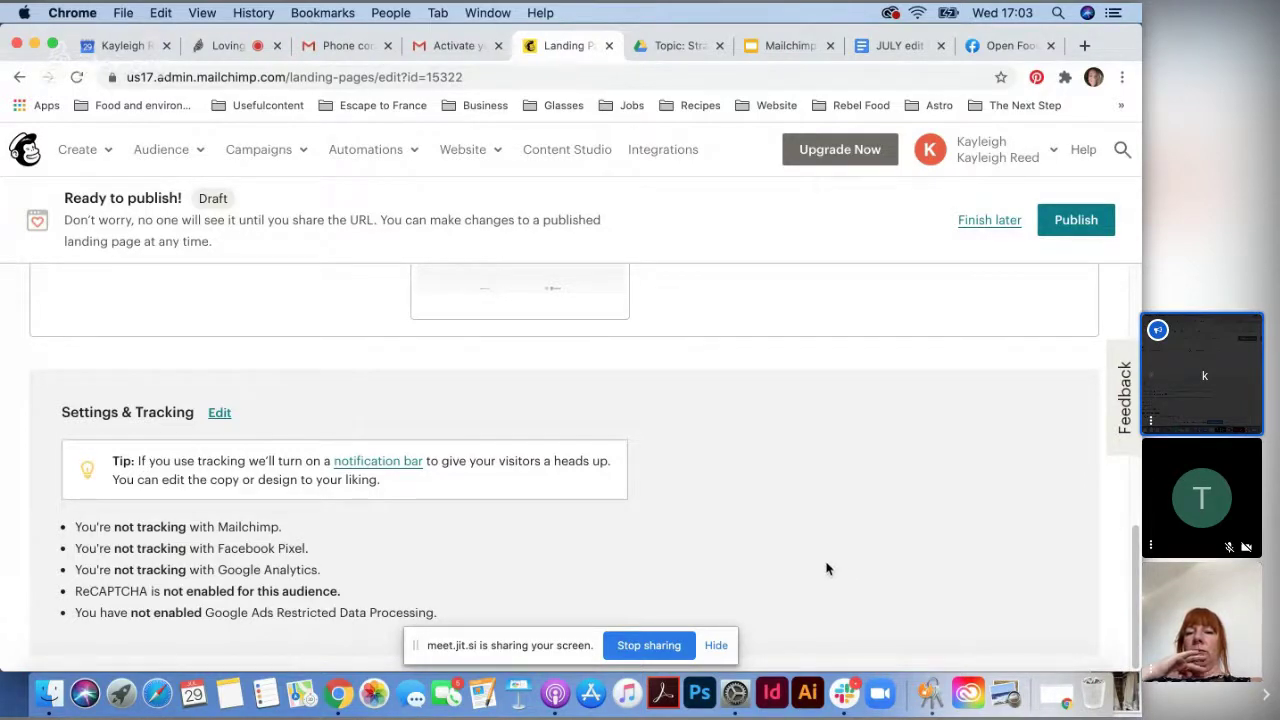
{"action": "scroll", "coordinate": [824, 567], "scroll_direction": "up", "scroll_amount": 5}
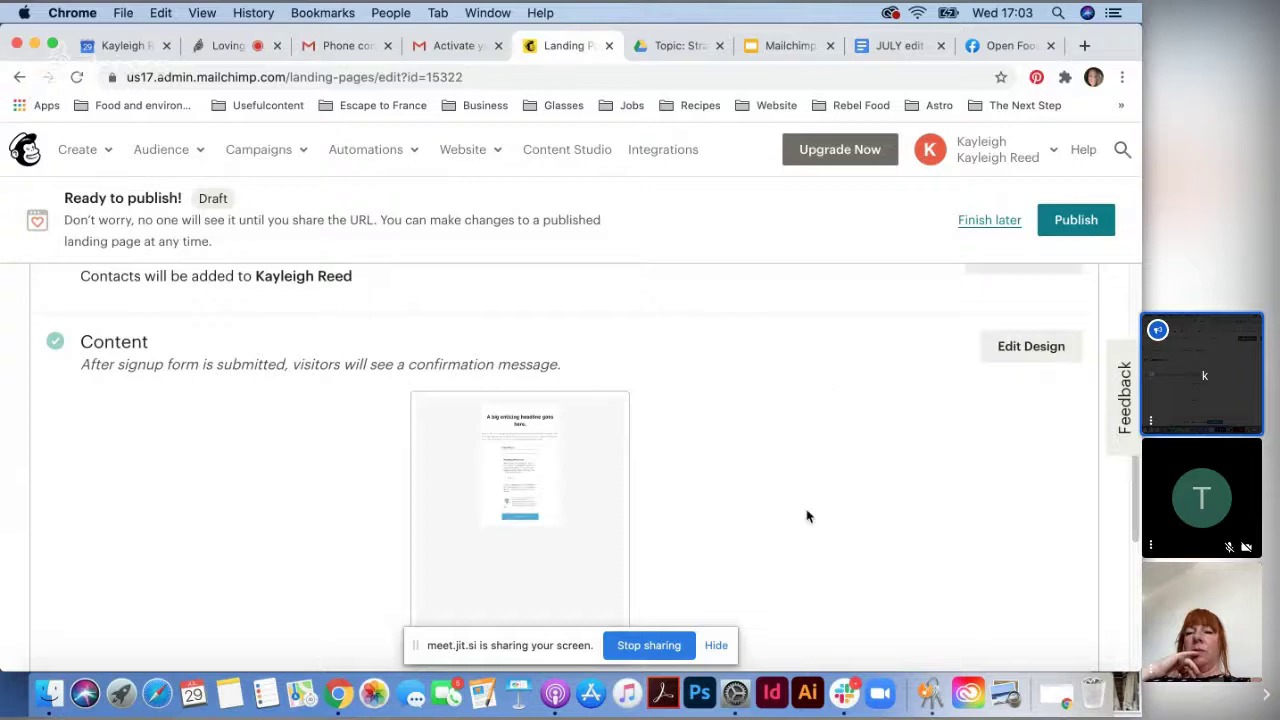
{"action": "scroll", "coordinate": [808, 517], "scroll_direction": "up", "scroll_amount": 8}
{"action": "scroll", "coordinate": [680, 506], "scroll_direction": "down", "scroll_amount": 3}
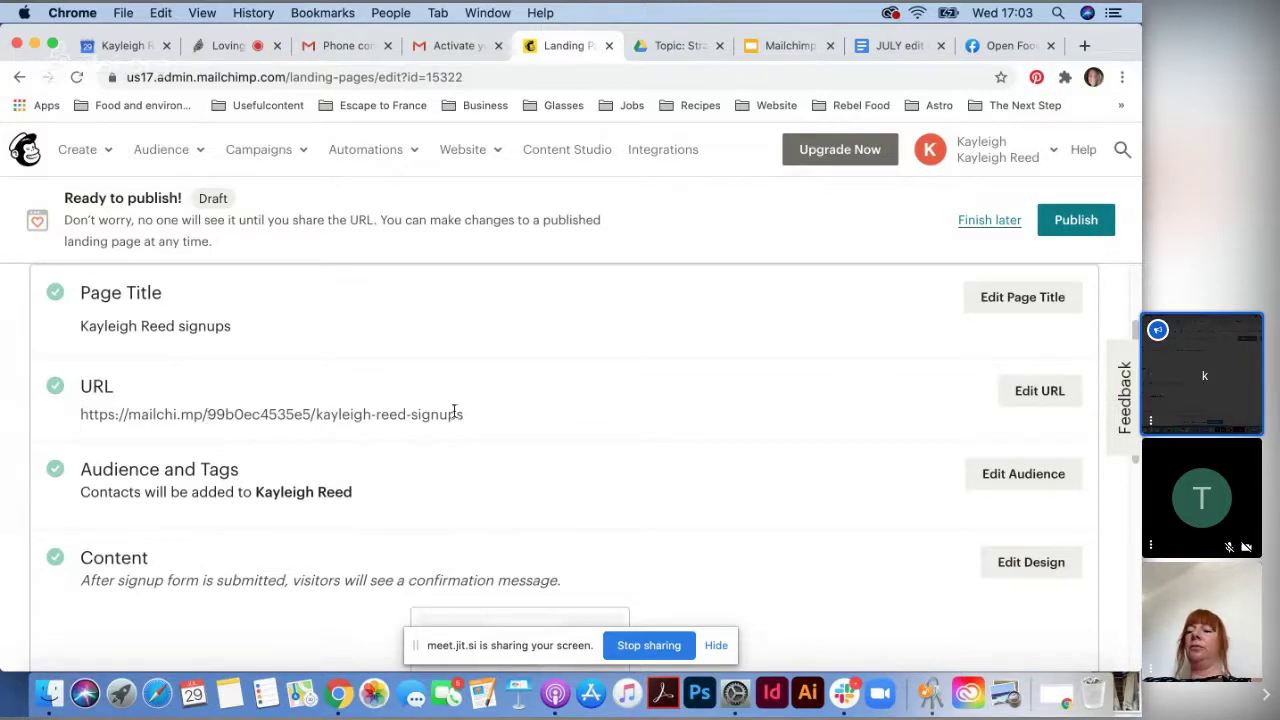
- Copy the landing page URL and publish the page live
{"action": "left_click_drag", "start_coordinate": [479, 418], "coordinate": [76, 419]}
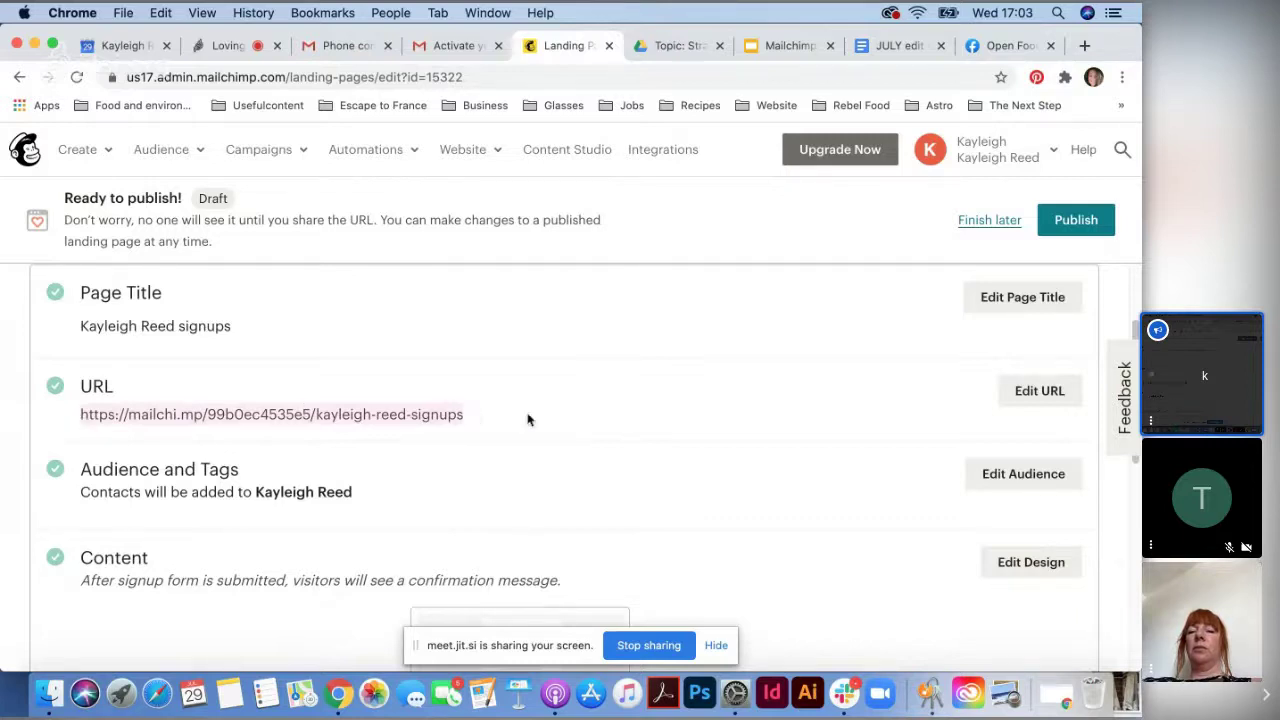
{"action": "right_click", "coordinate": [296, 416]}
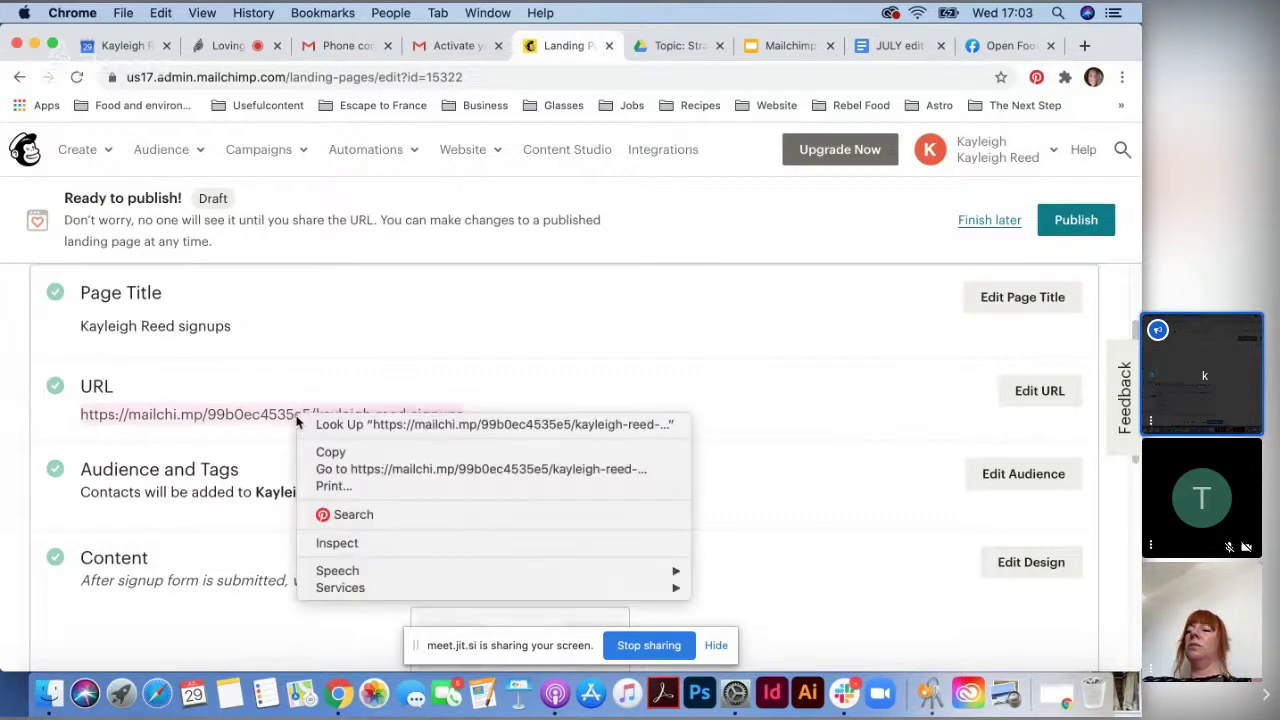
{"action": "left_click", "coordinate": [383, 451]}
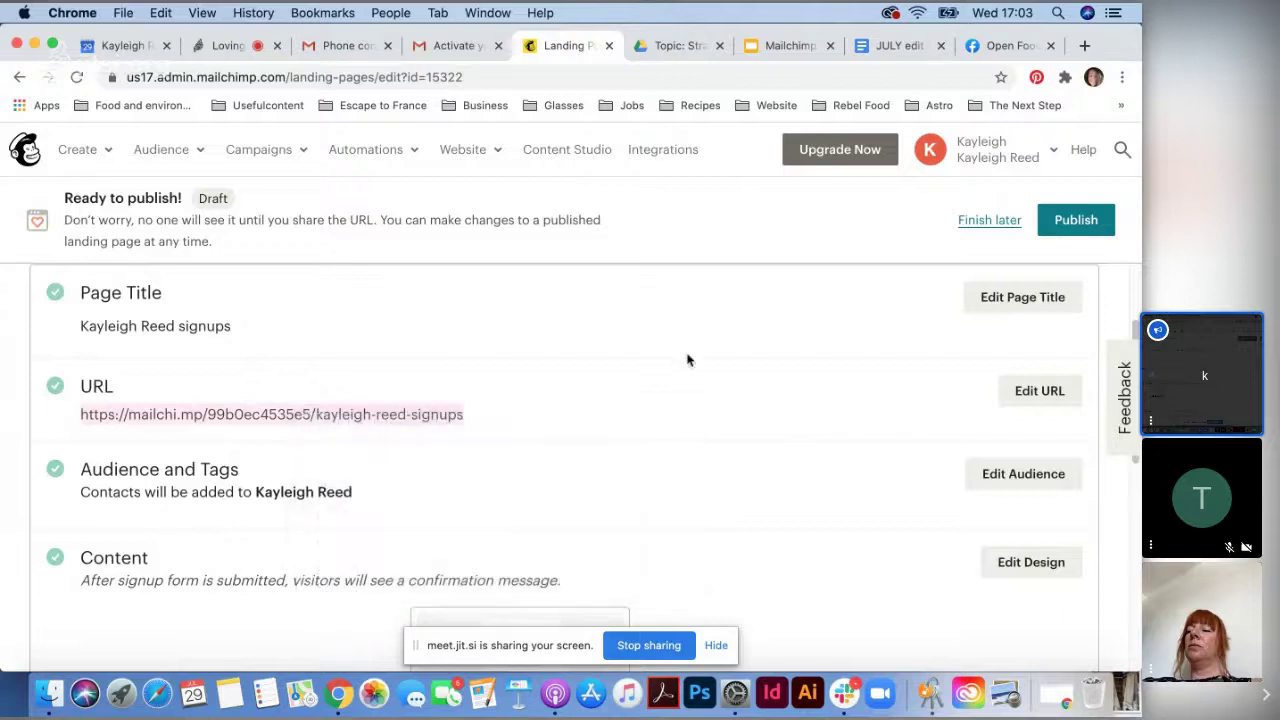
{"action": "left_click", "coordinate": [1090, 228]}
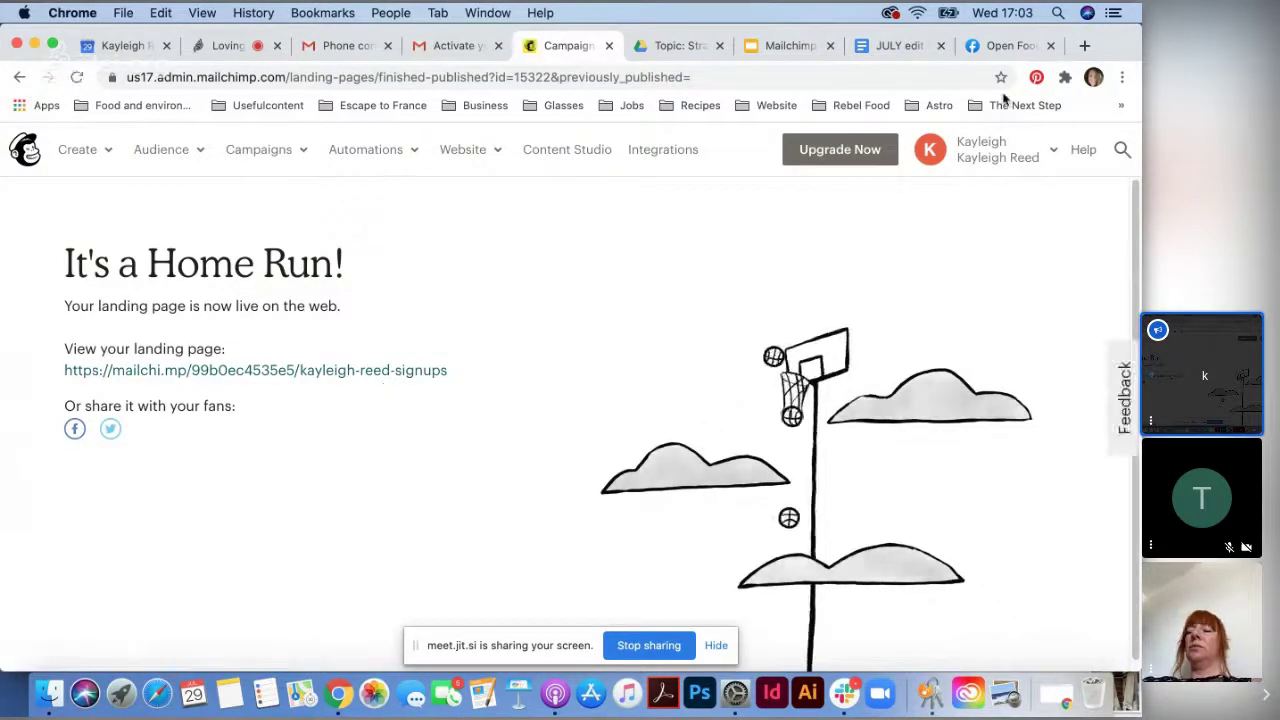
- Load the copied URL in a new tab and check the live Email Address and First Name fields
{"action": "left_click", "coordinate": [1085, 46]}
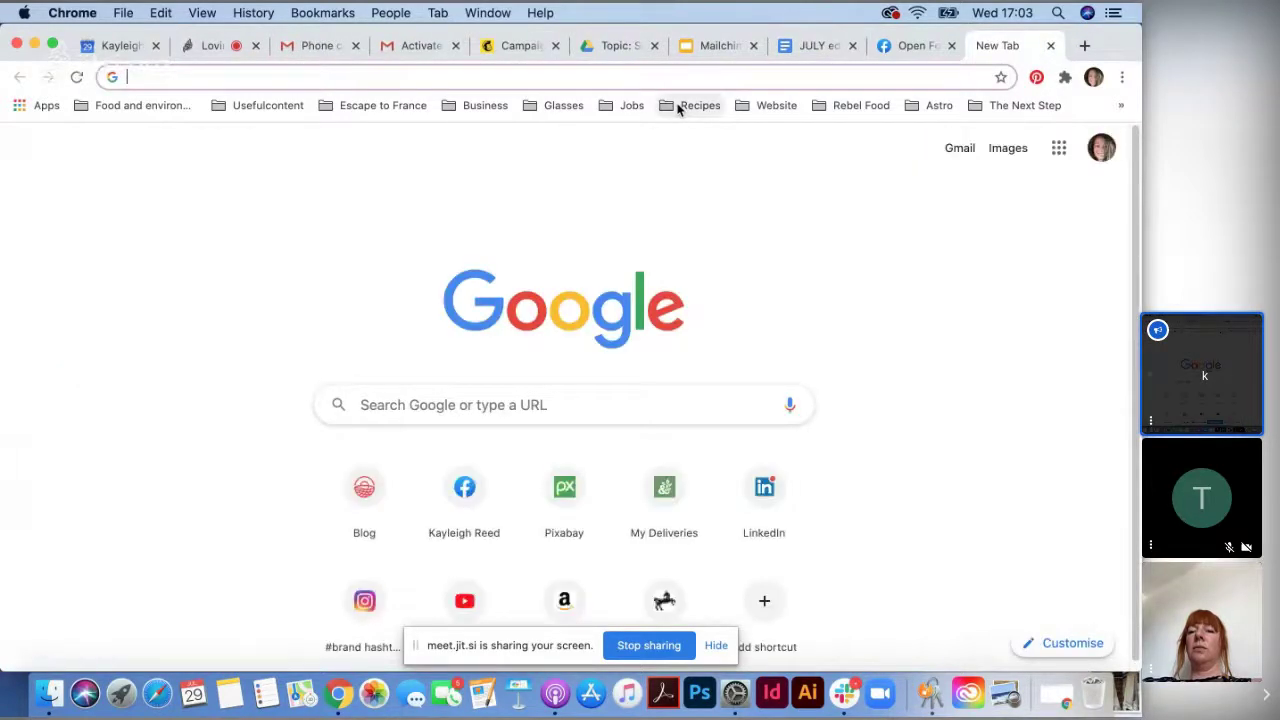
{"action": "right_click", "coordinate": [636, 66]}
{"action": "left_click", "coordinate": [697, 170]}
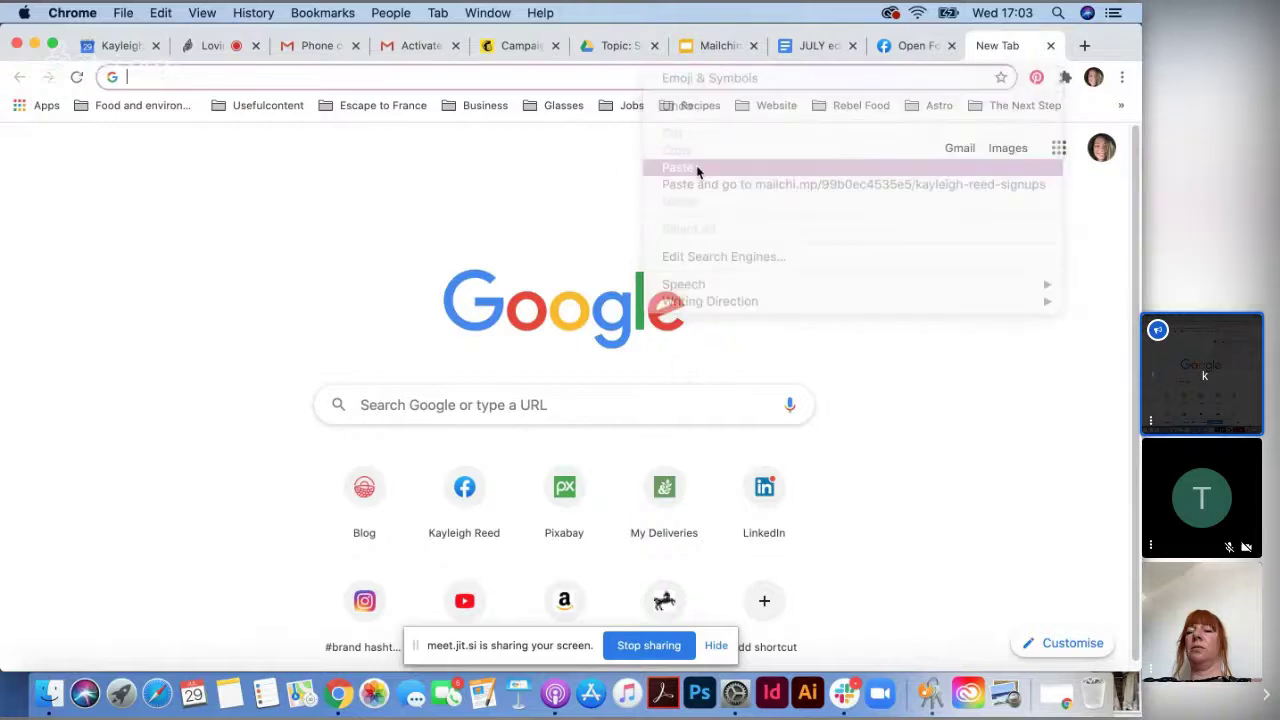
{"action": "key", "text": "Return"}
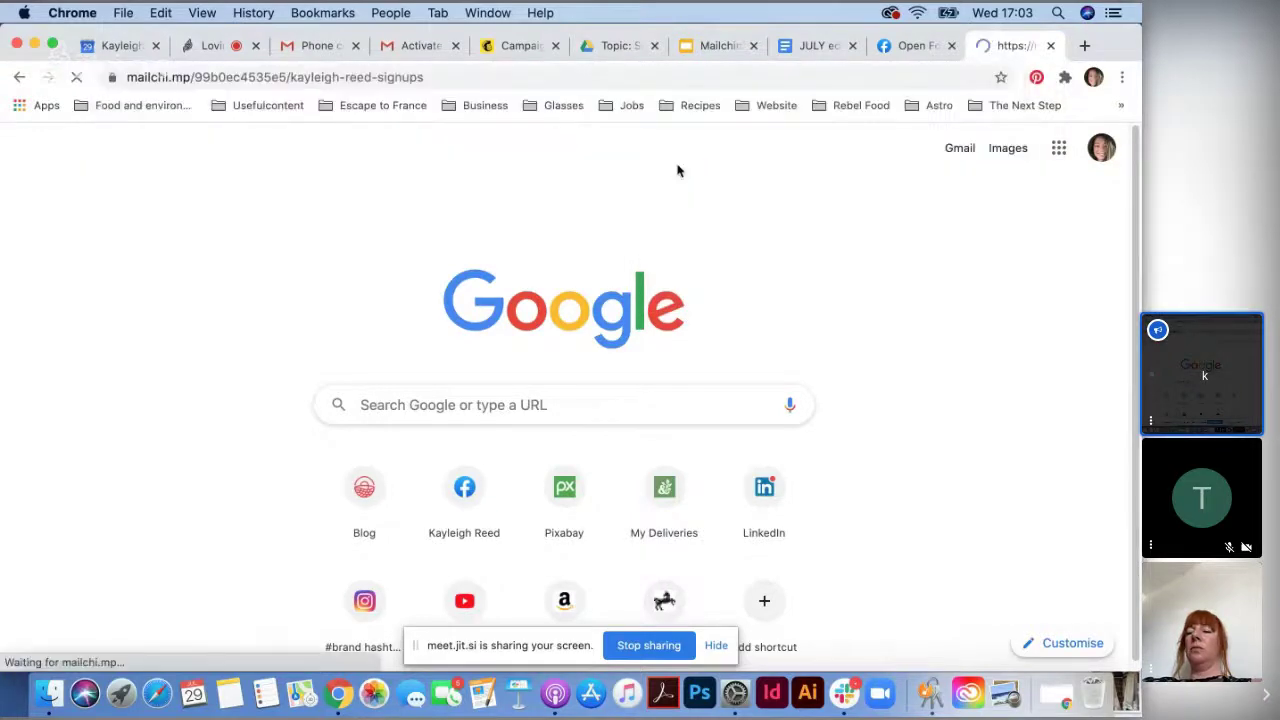
{"action": "scroll", "coordinate": [839, 380], "scroll_direction": "down", "scroll_amount": 4}
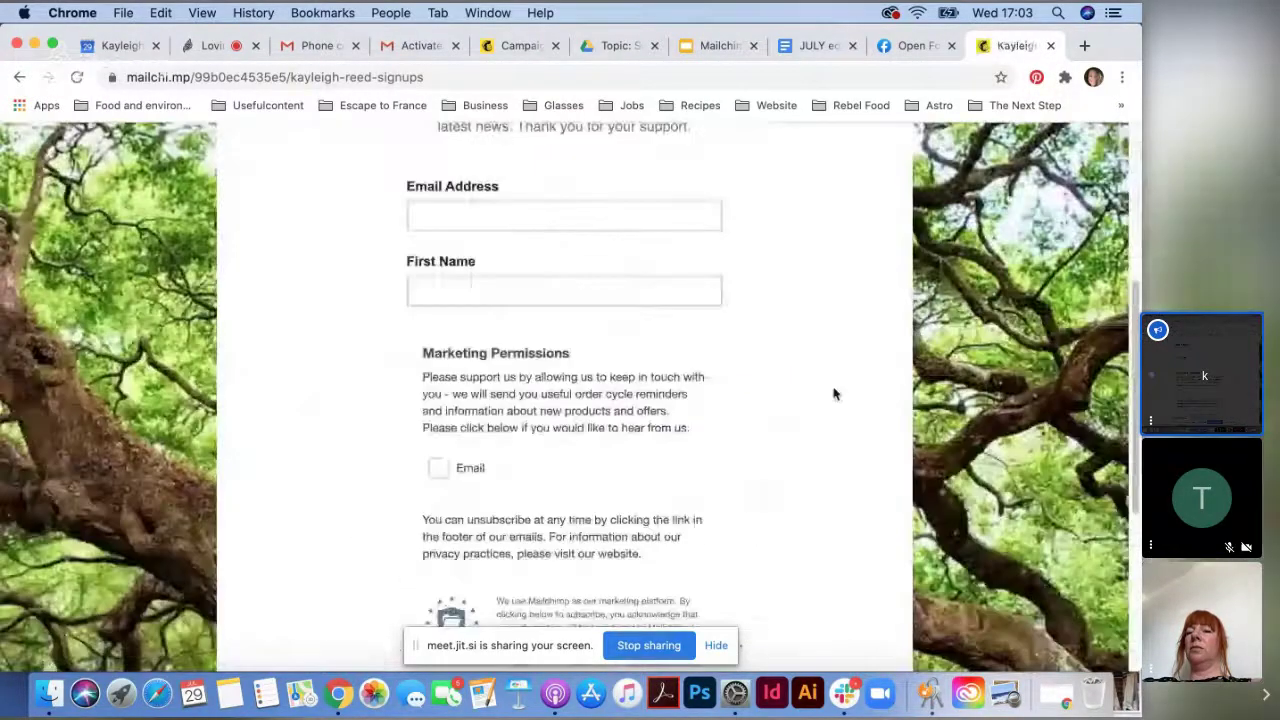
{"action": "scroll", "coordinate": [835, 394], "scroll_direction": "down", "scroll_amount": 4}
{"action": "scroll", "coordinate": [830, 389], "scroll_direction": "up", "scroll_amount": 6}
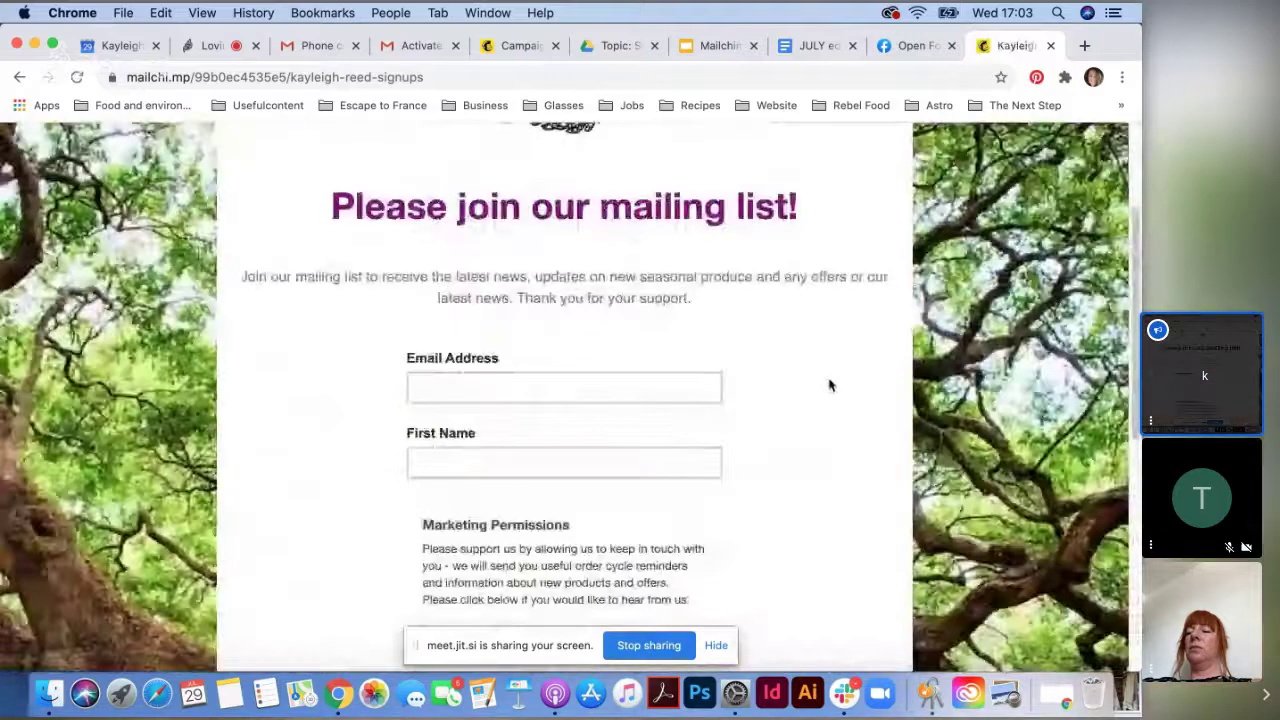
{"action": "scroll", "coordinate": [829, 385], "scroll_direction": "down", "scroll_amount": 1}
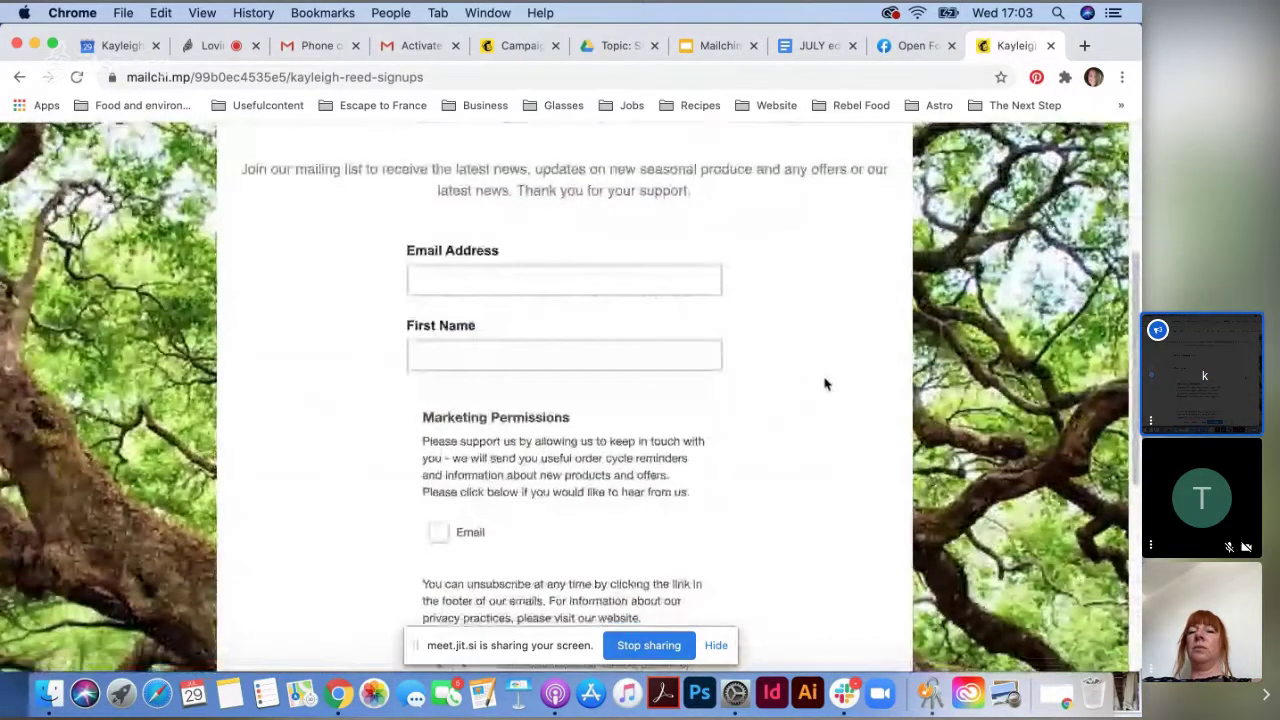
{"action": "scroll", "coordinate": [830, 375], "scroll_direction": "down", "scroll_amount": 1}
{"action": "left_click", "coordinate": [463, 277]}
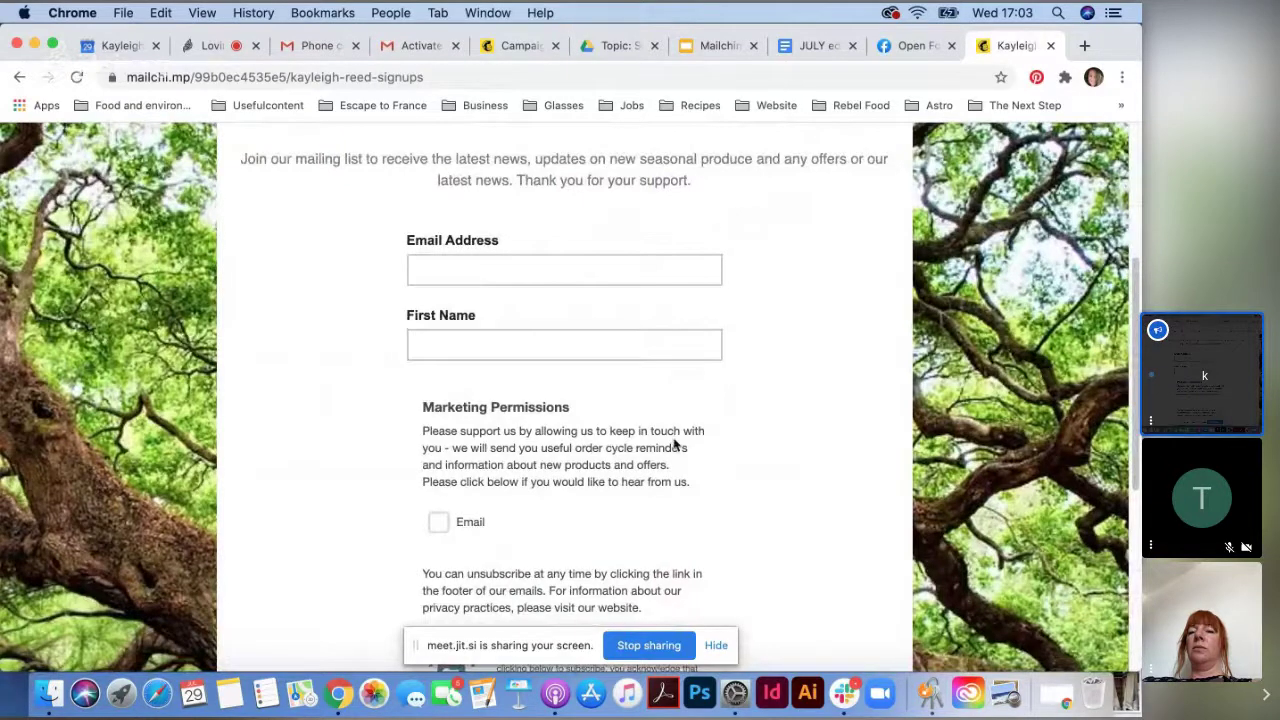
{"action": "scroll", "coordinate": [619, 414], "scroll_direction": "down", "scroll_amount": 1}
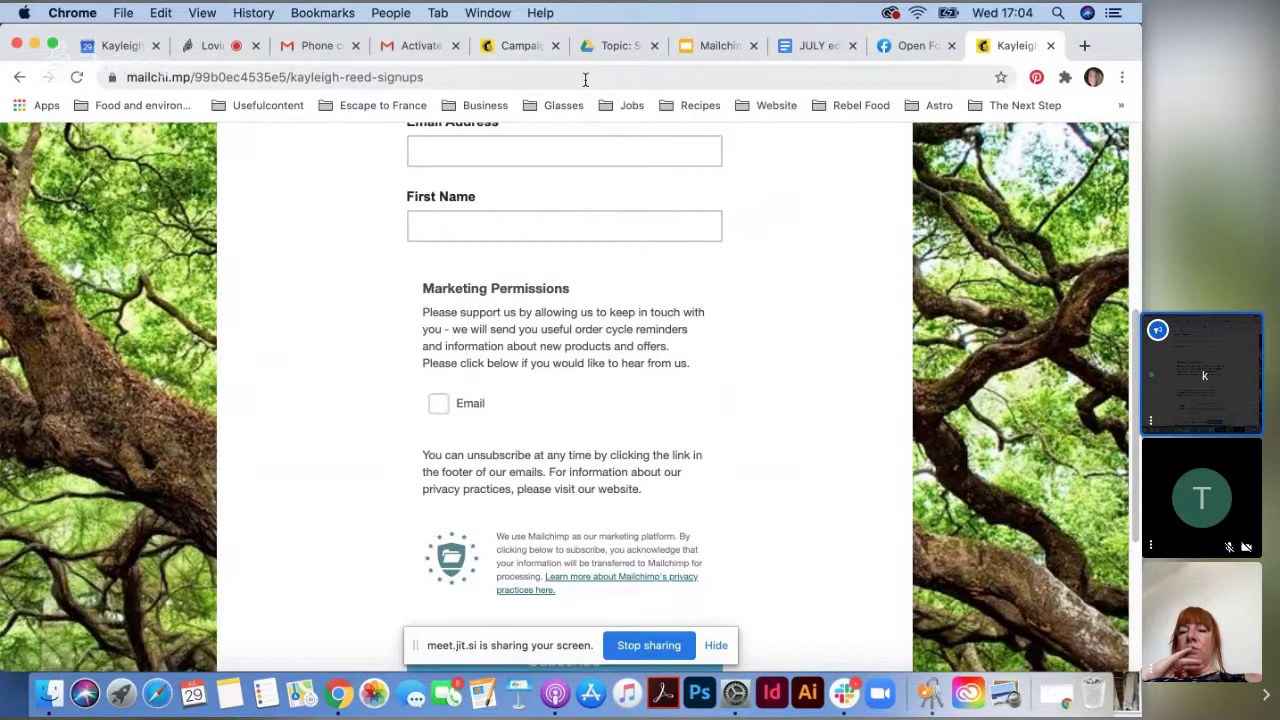
- Present the Mailchimp Masterclass deck full screen on slide 8, 'Landing page tips'
{"action": "left_click", "coordinate": [707, 46]}
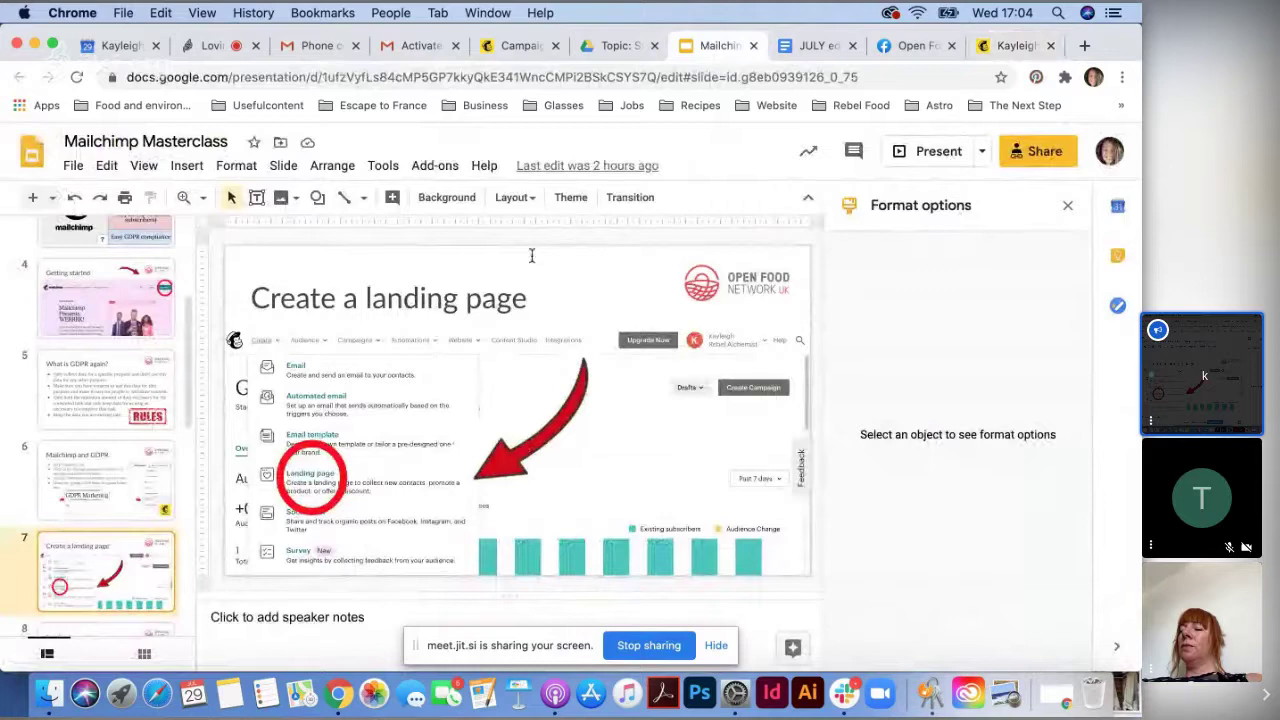
{"action": "left_click", "coordinate": [917, 157]}
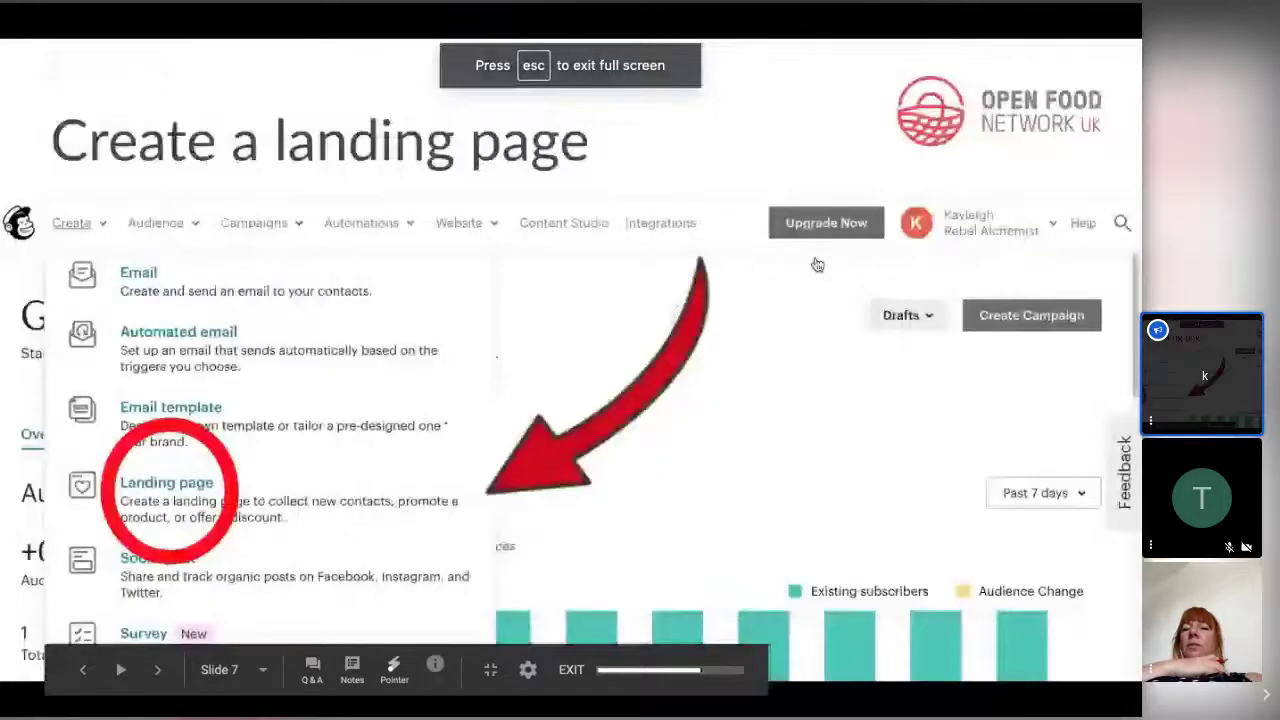
{"action": "key", "text": "Right"}
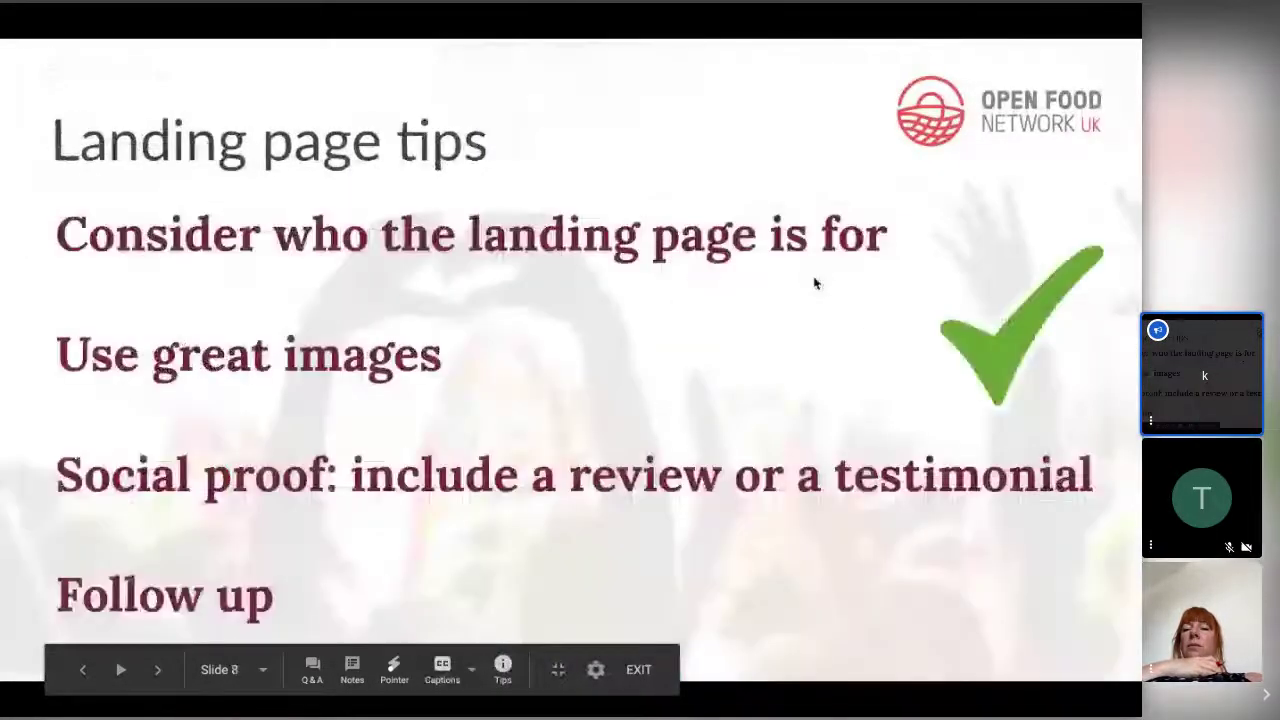
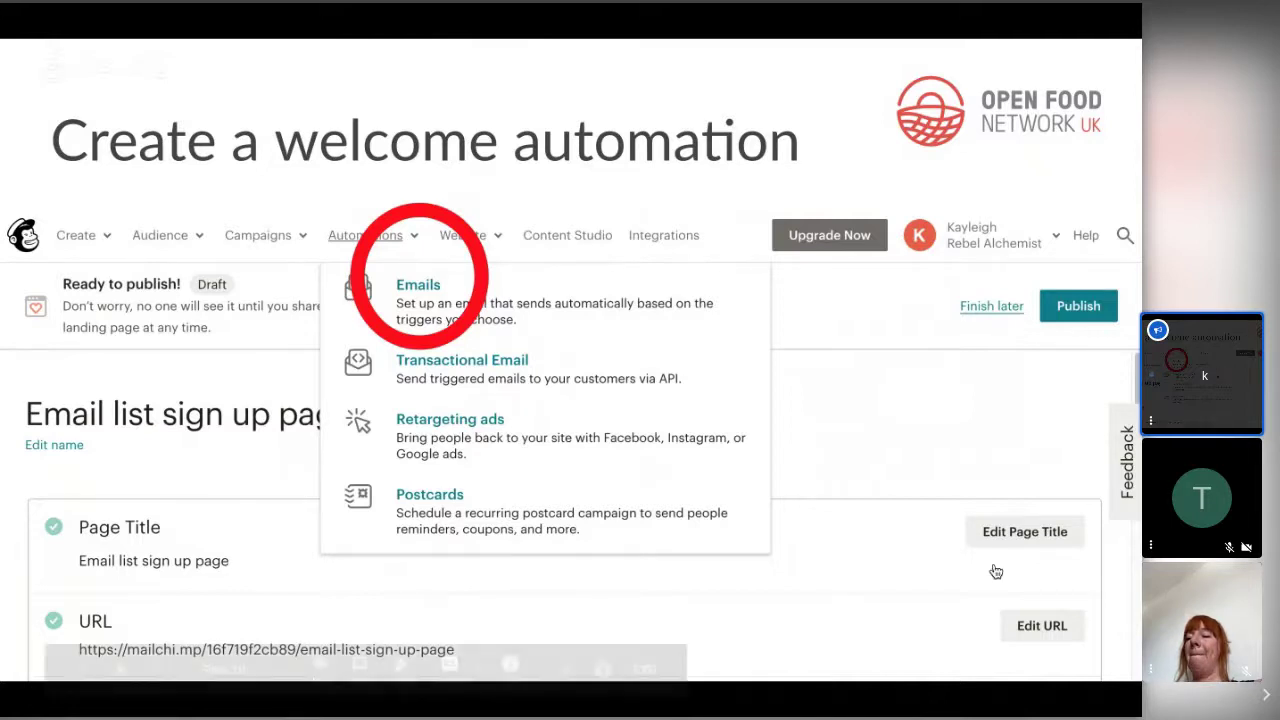
- Leave the slideshow for the Mailchimp Masterclass editor on slide 10 and scroll the thumbnails slightly
{"action": "mouse_move", "coordinate": [710, 469]}
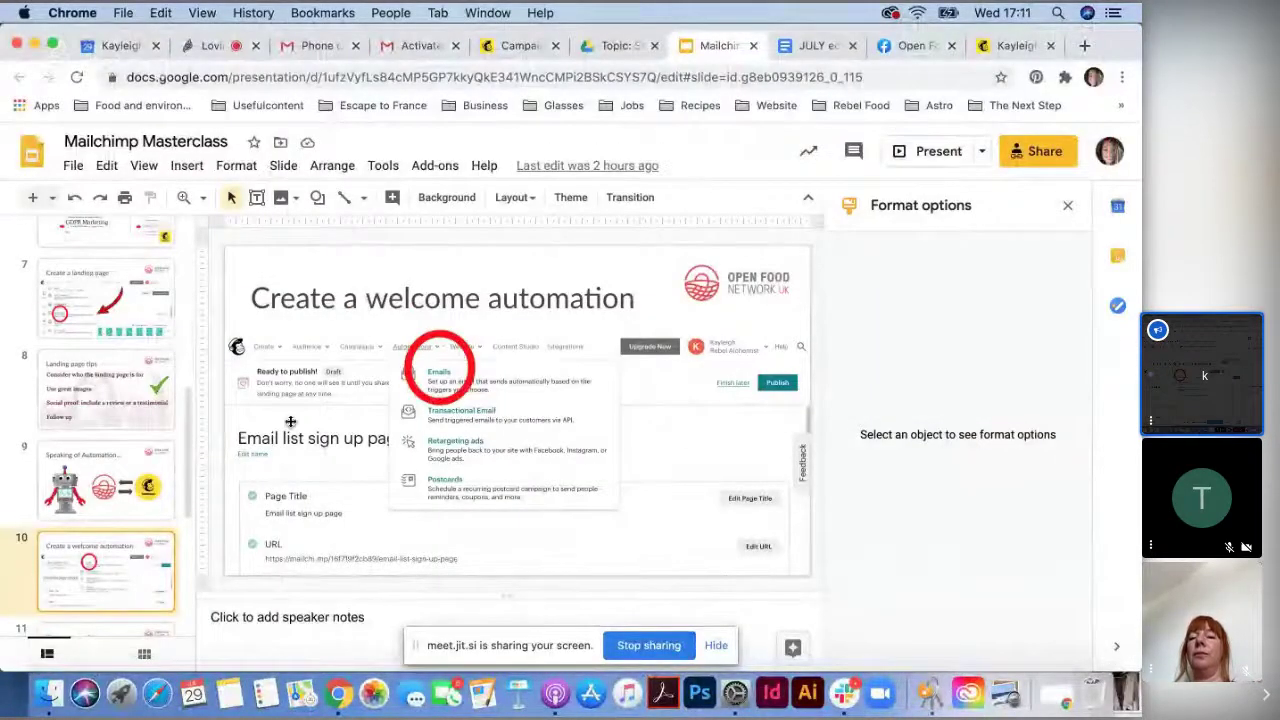
{"action": "scroll", "coordinate": [117, 532], "scroll_direction": "down", "scroll_amount": 1}
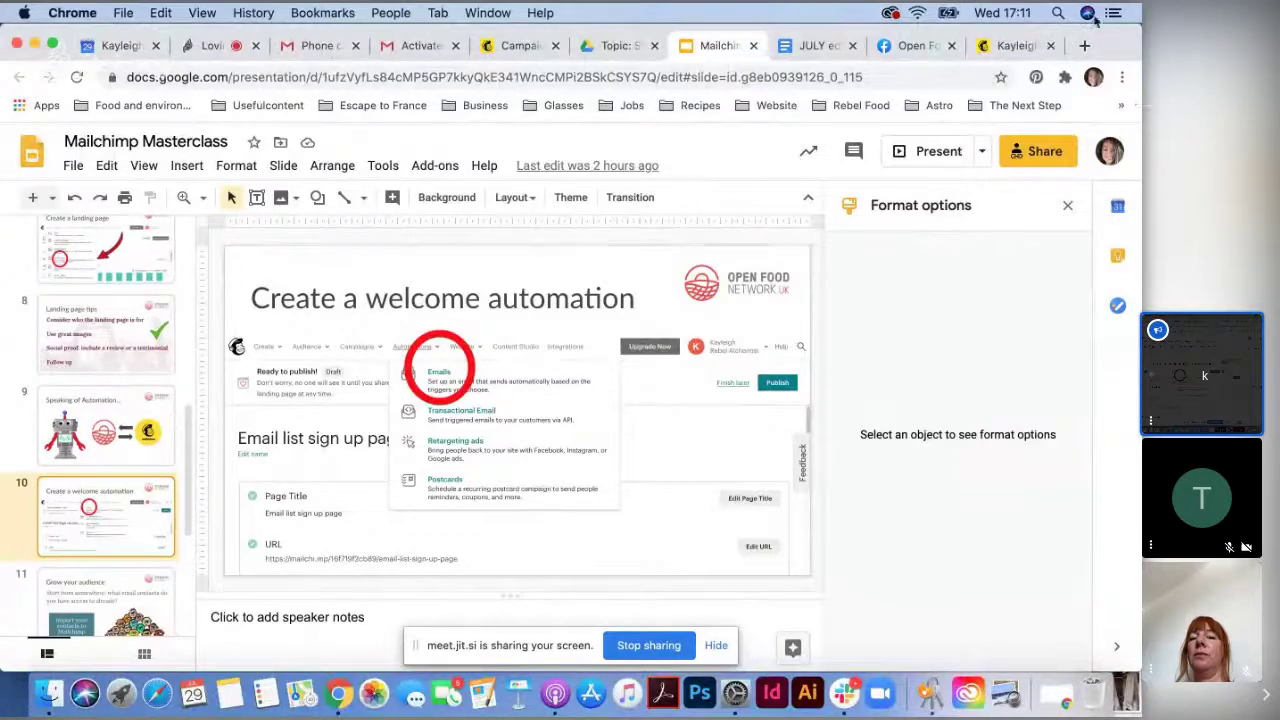
- Return to the Mailchimp dashboard and show the Automations menu of automation types
{"action": "left_click", "coordinate": [997, 46]}
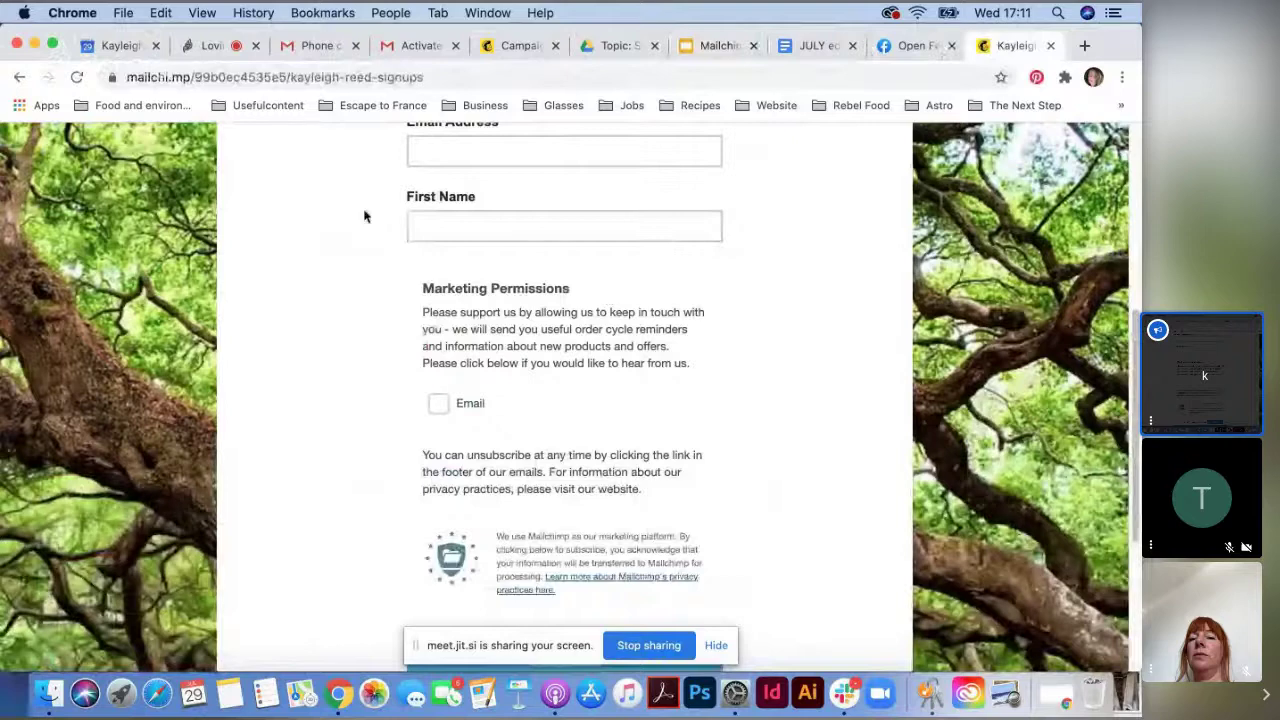
{"action": "left_click", "coordinate": [518, 46]}
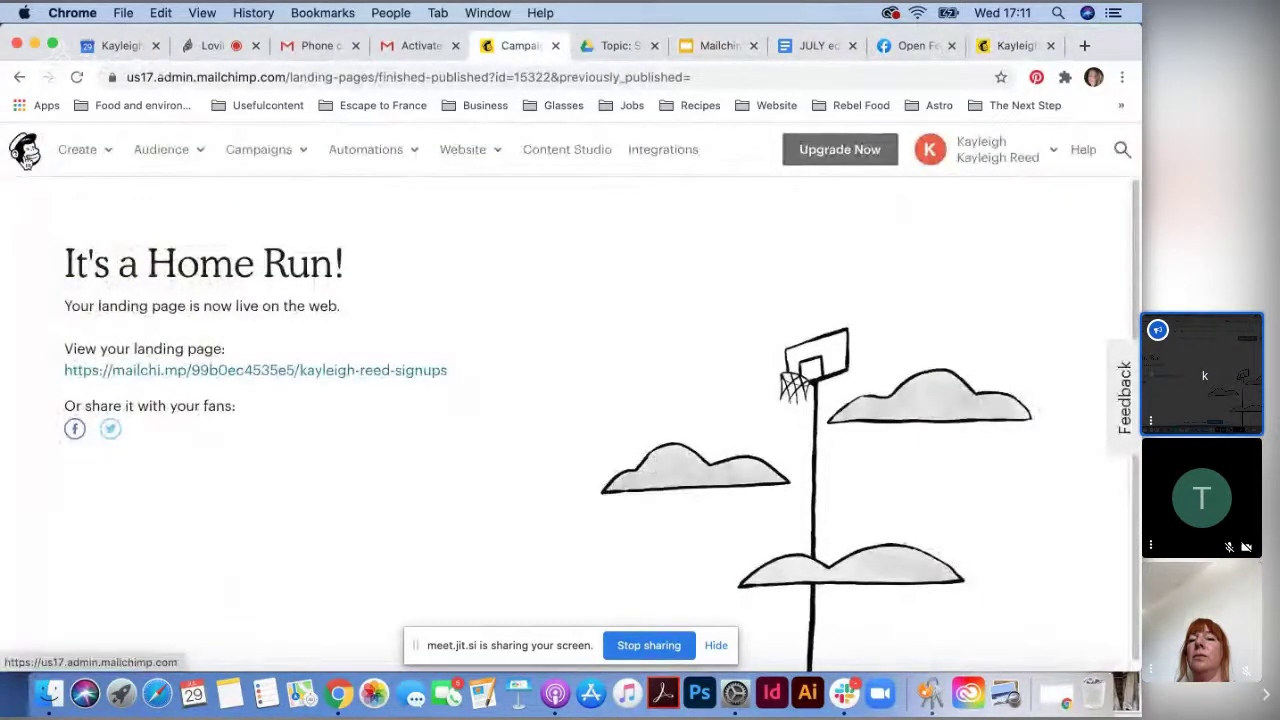
{"action": "left_click", "coordinate": [25, 155]}
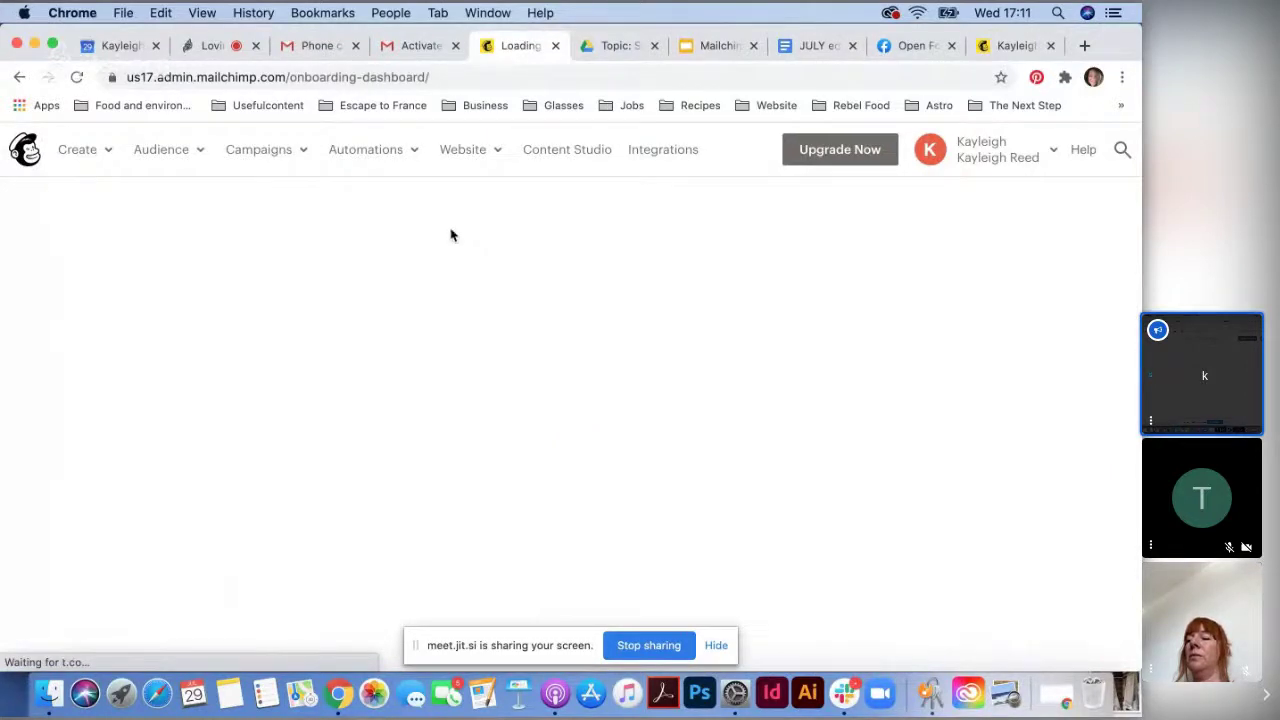
{"action": "left_click", "coordinate": [410, 157]}
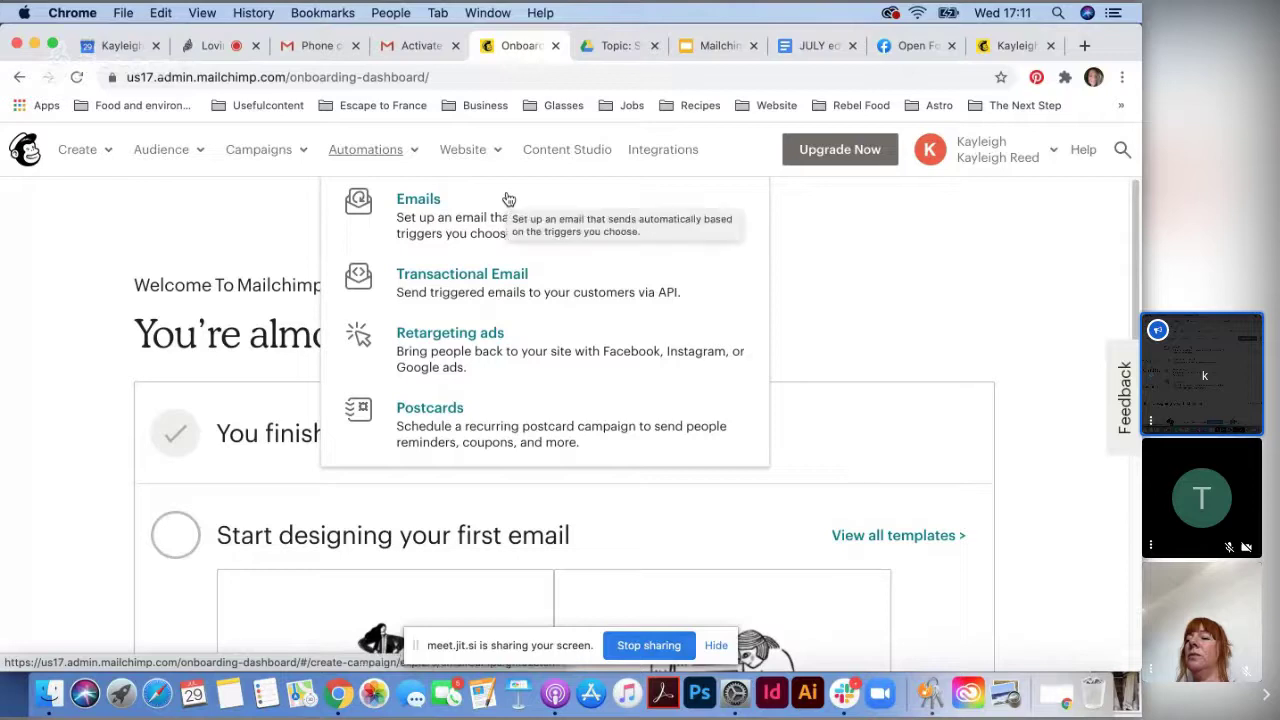
- Choose Emails under Automations and pick the Welcome new subscribers single-email option
{"action": "left_click", "coordinate": [428, 208]}
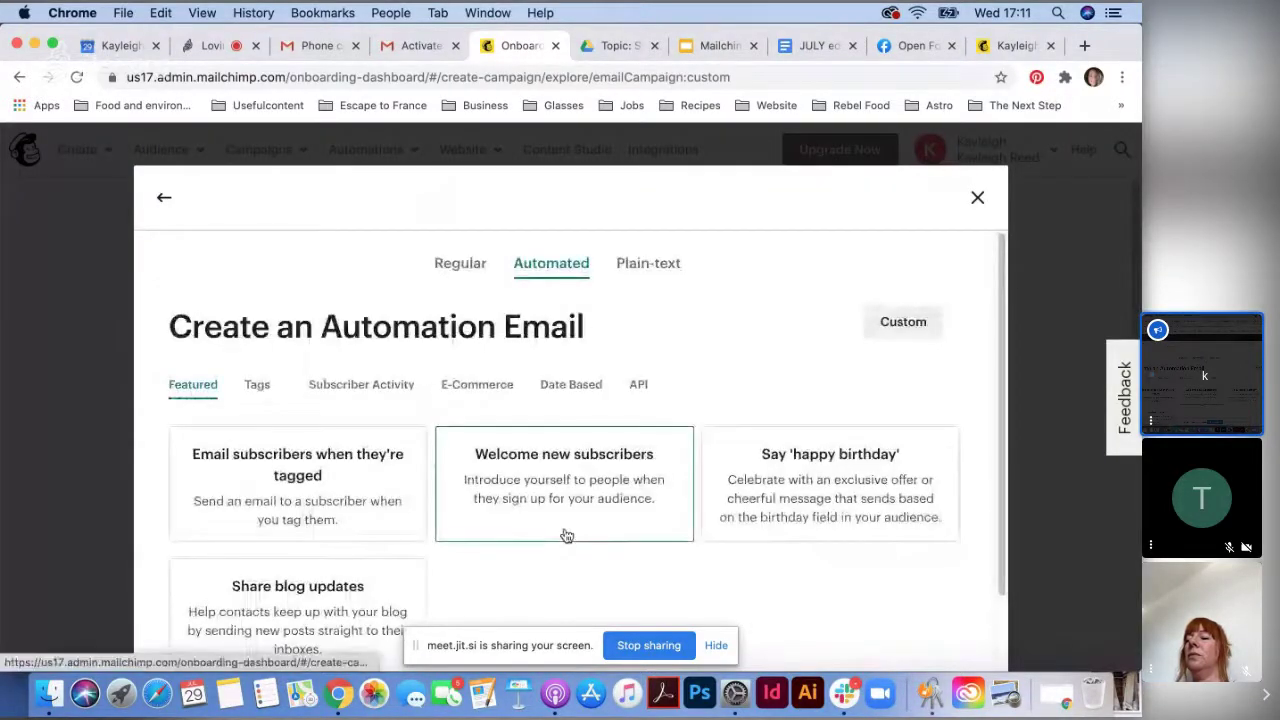
{"action": "scroll", "coordinate": [566, 534], "scroll_direction": "down", "scroll_amount": 1}
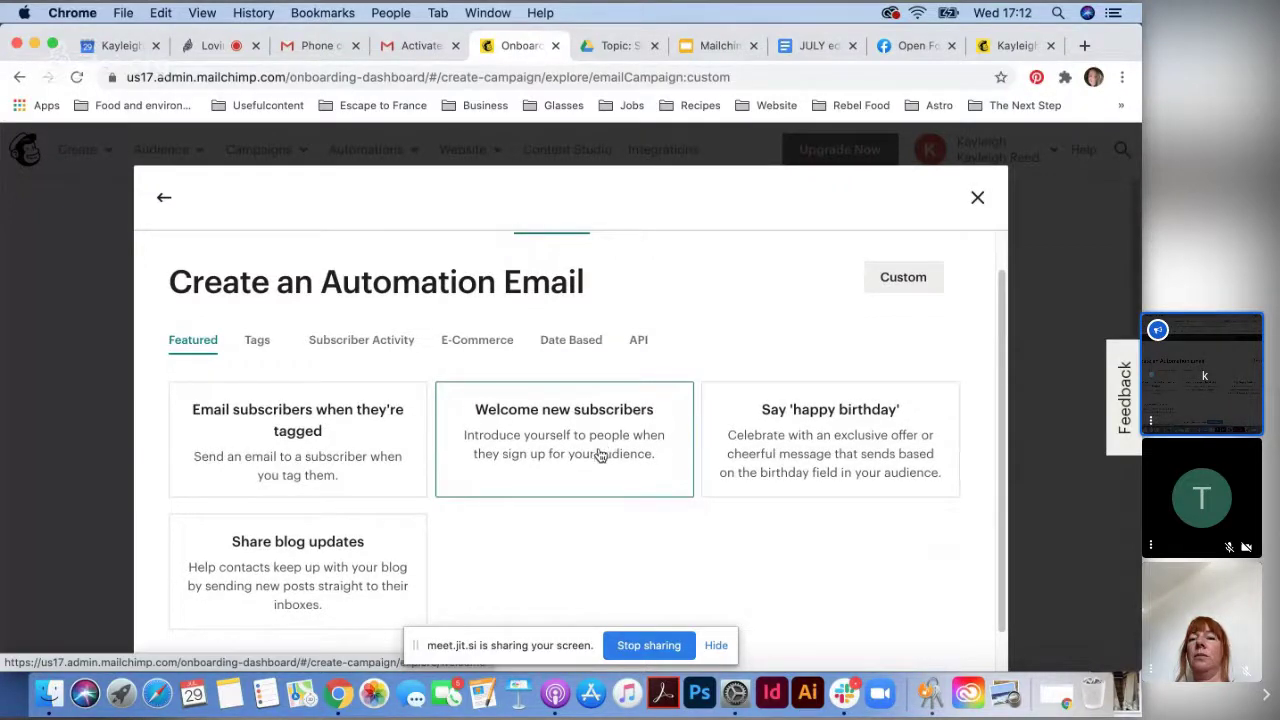
{"action": "left_click", "coordinate": [596, 453]}
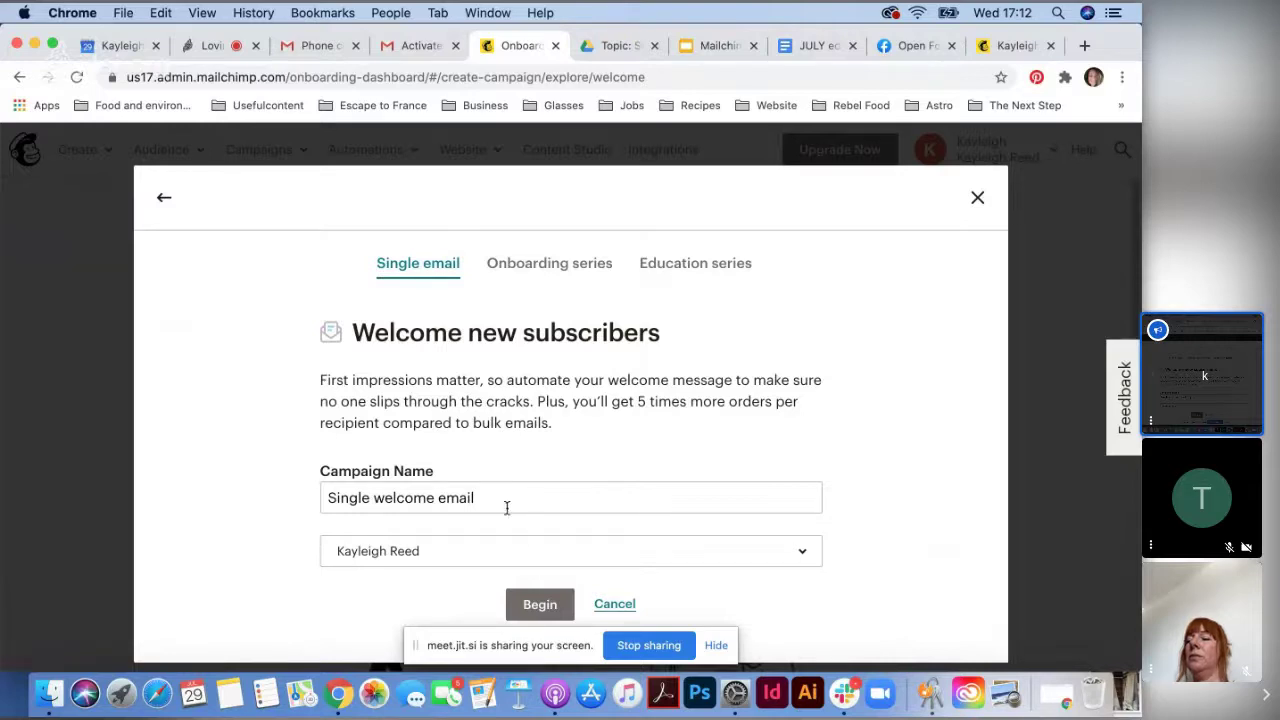
- Rename the campaign to 'Welcome email', choose the account's audience, and begin the draft
{"action": "left_click_drag", "start_coordinate": [380, 493], "coordinate": [286, 500]}
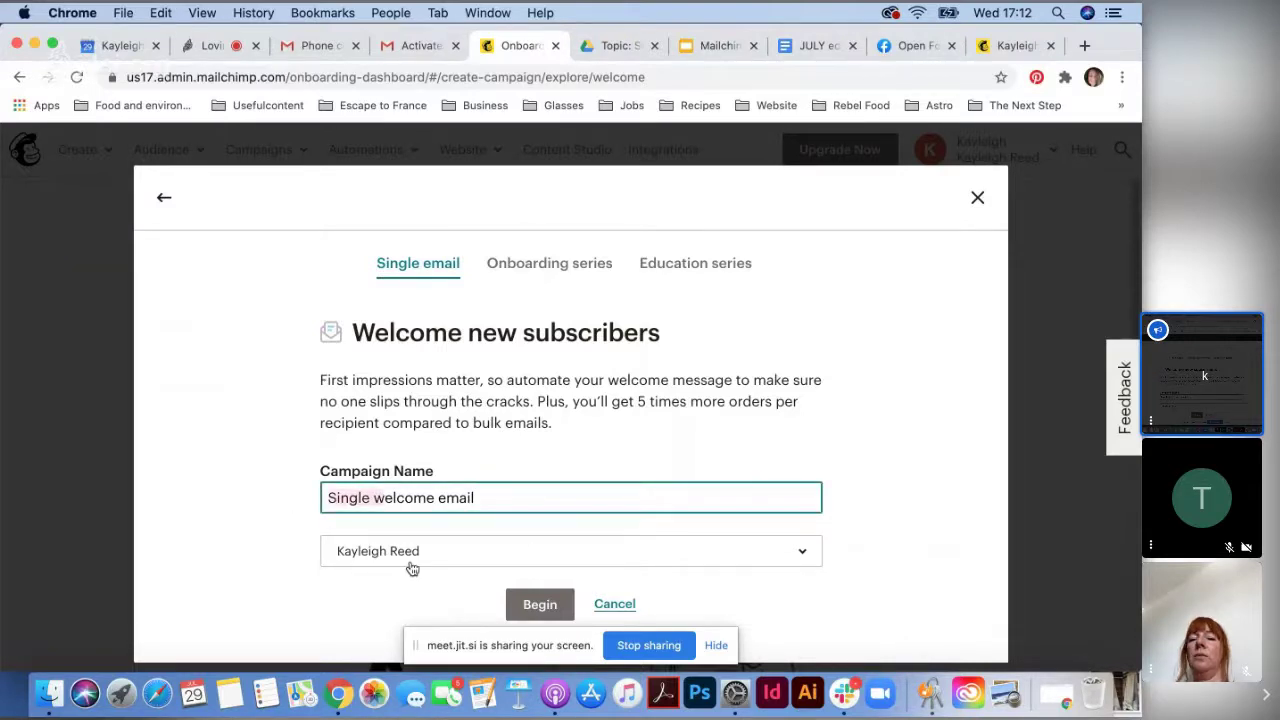
{"action": "key", "text": "BackSpace"}
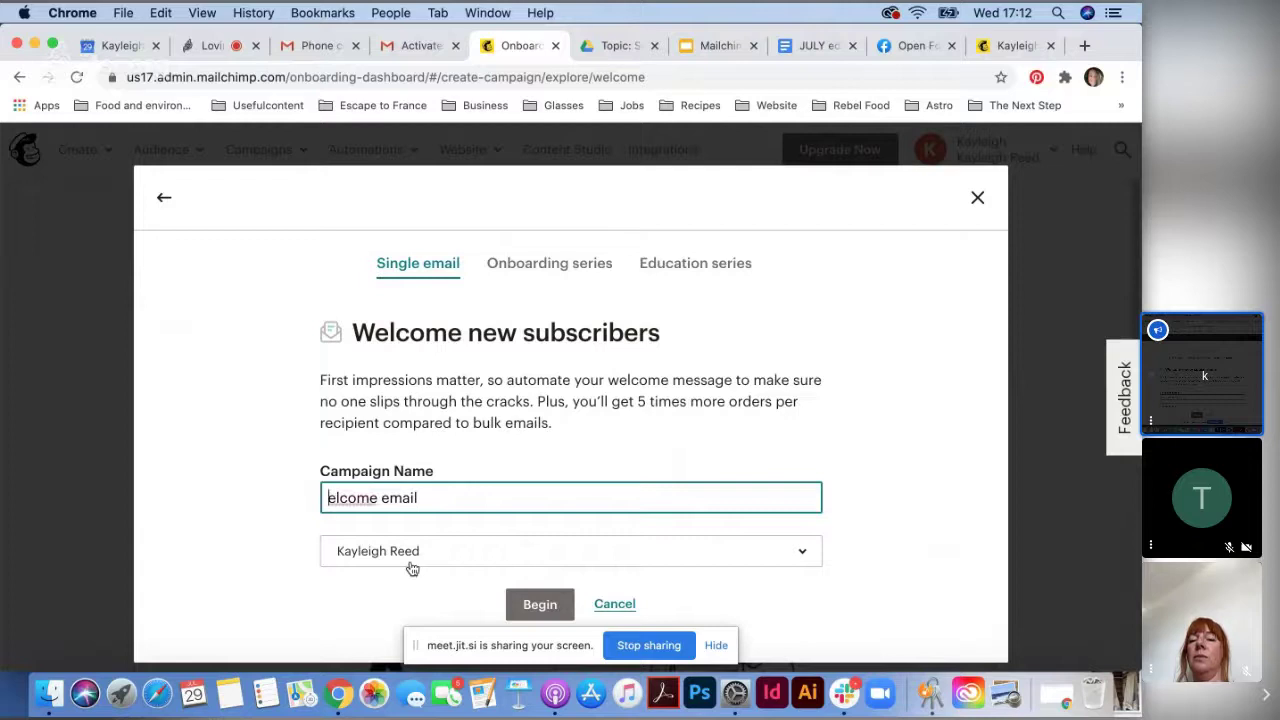
{"action": "type", "text": "W"}
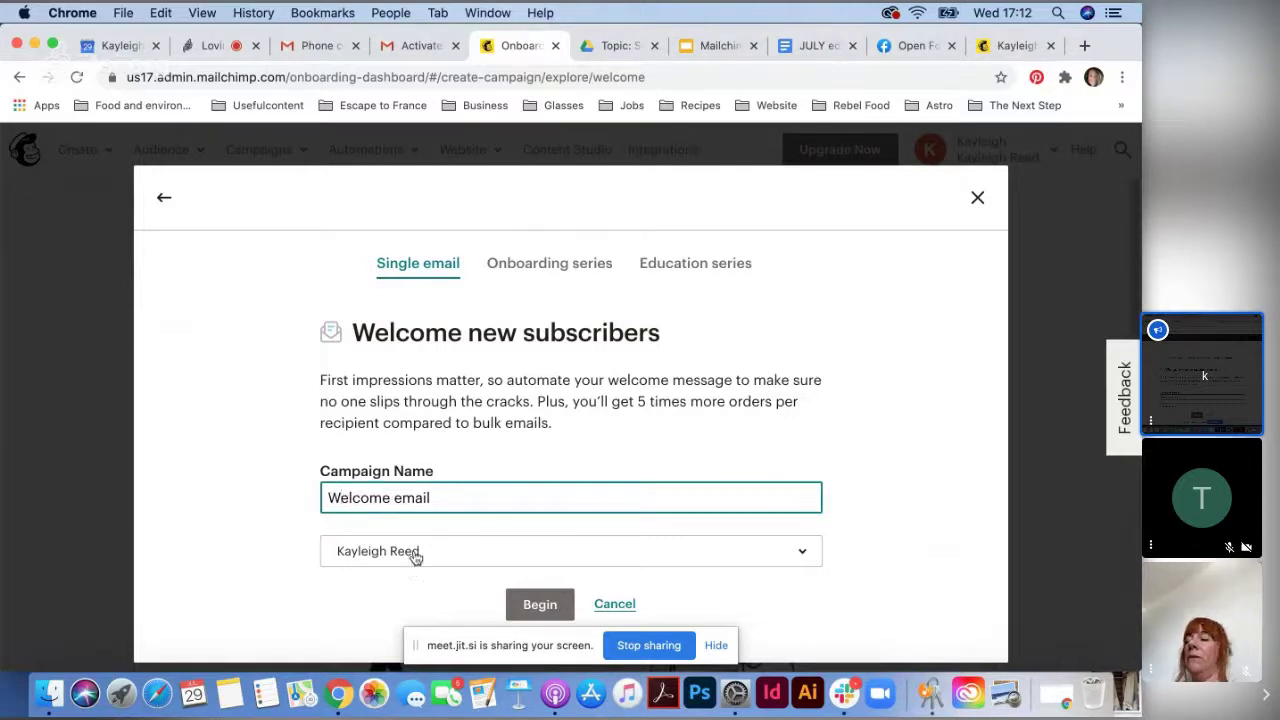
{"action": "left_click", "coordinate": [454, 556]}
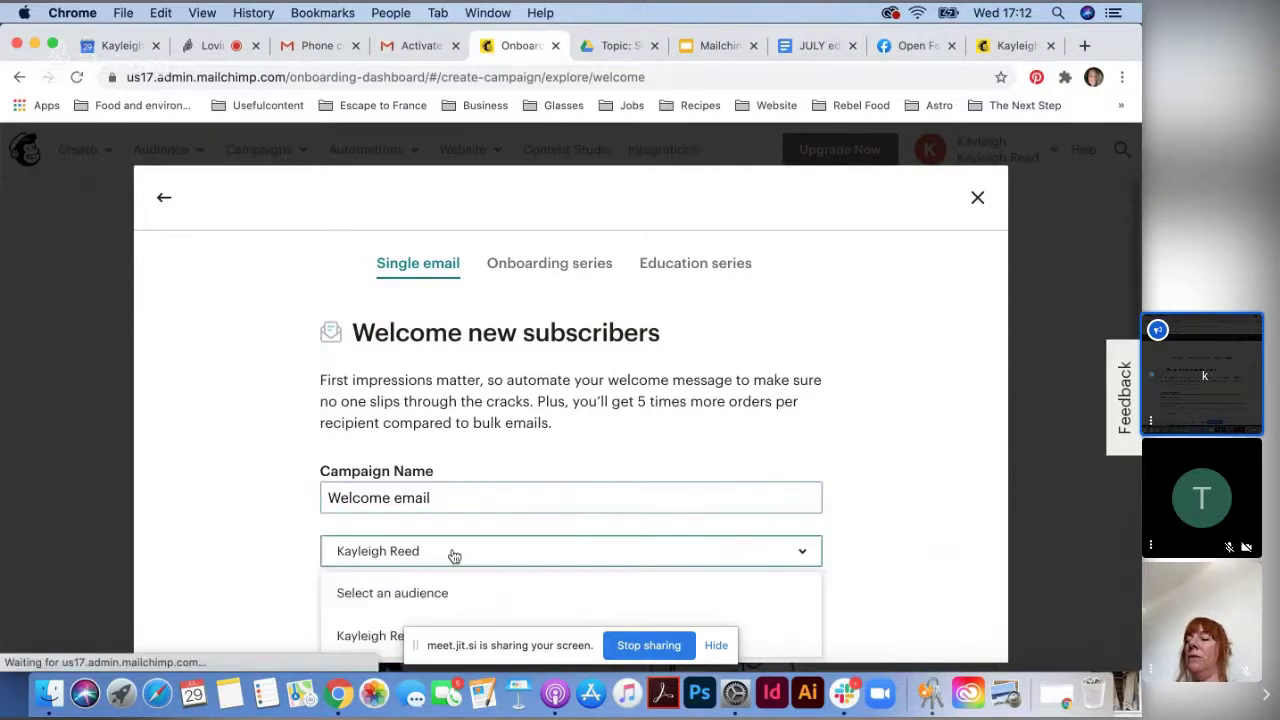
{"action": "left_click", "coordinate": [343, 640]}
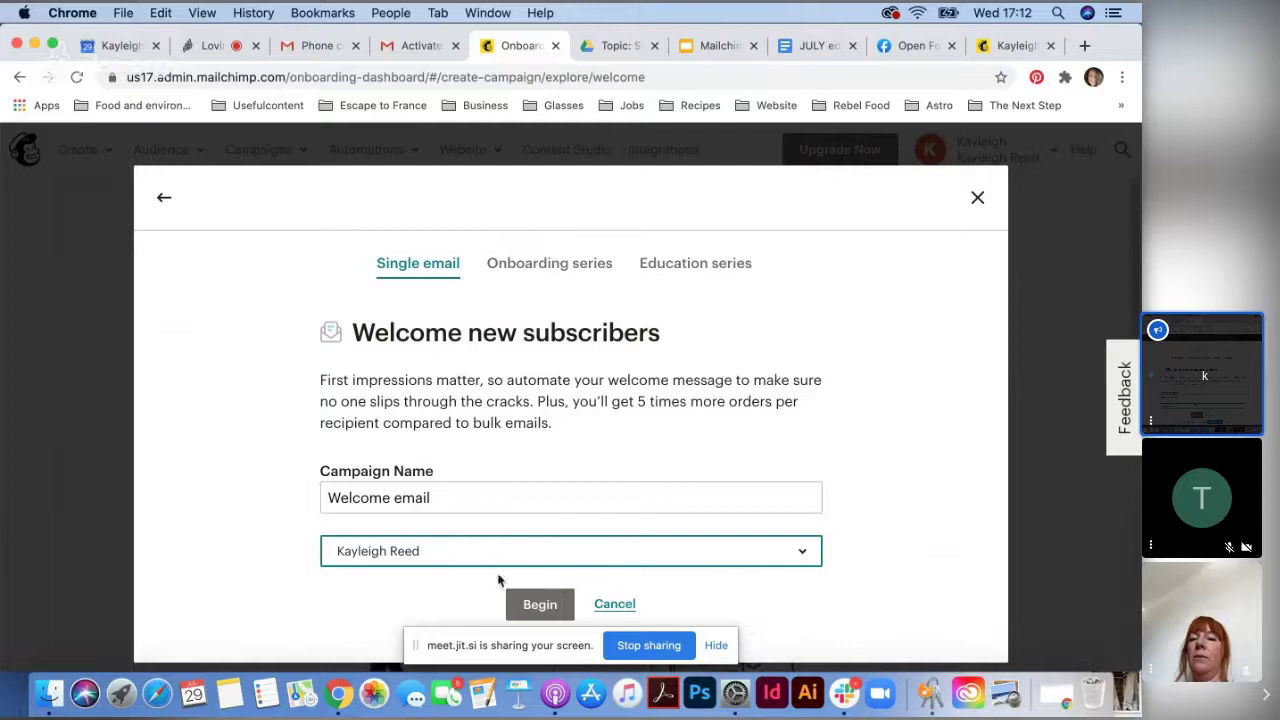
{"action": "left_click", "coordinate": [551, 604]}
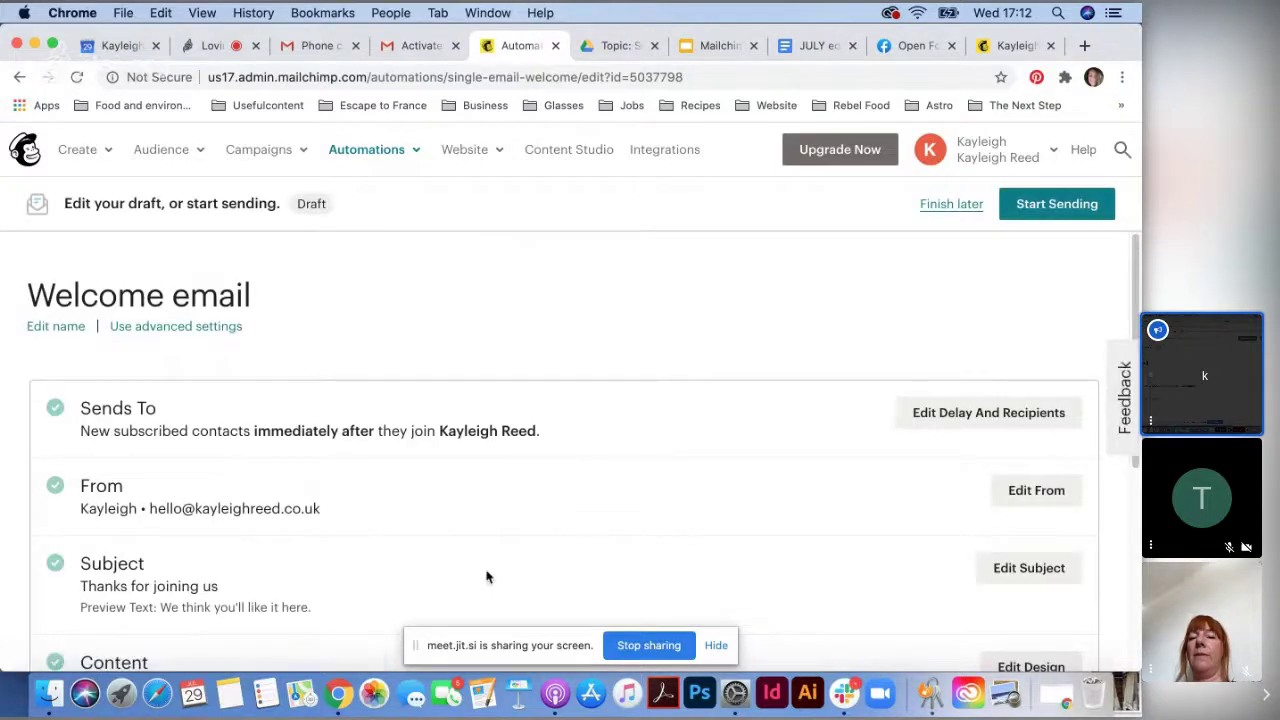
- Review the sender, subject 'Thanks for joining us' and content settings, then edit the design
{"action": "scroll", "coordinate": [380, 521], "scroll_direction": "down", "scroll_amount": 1}
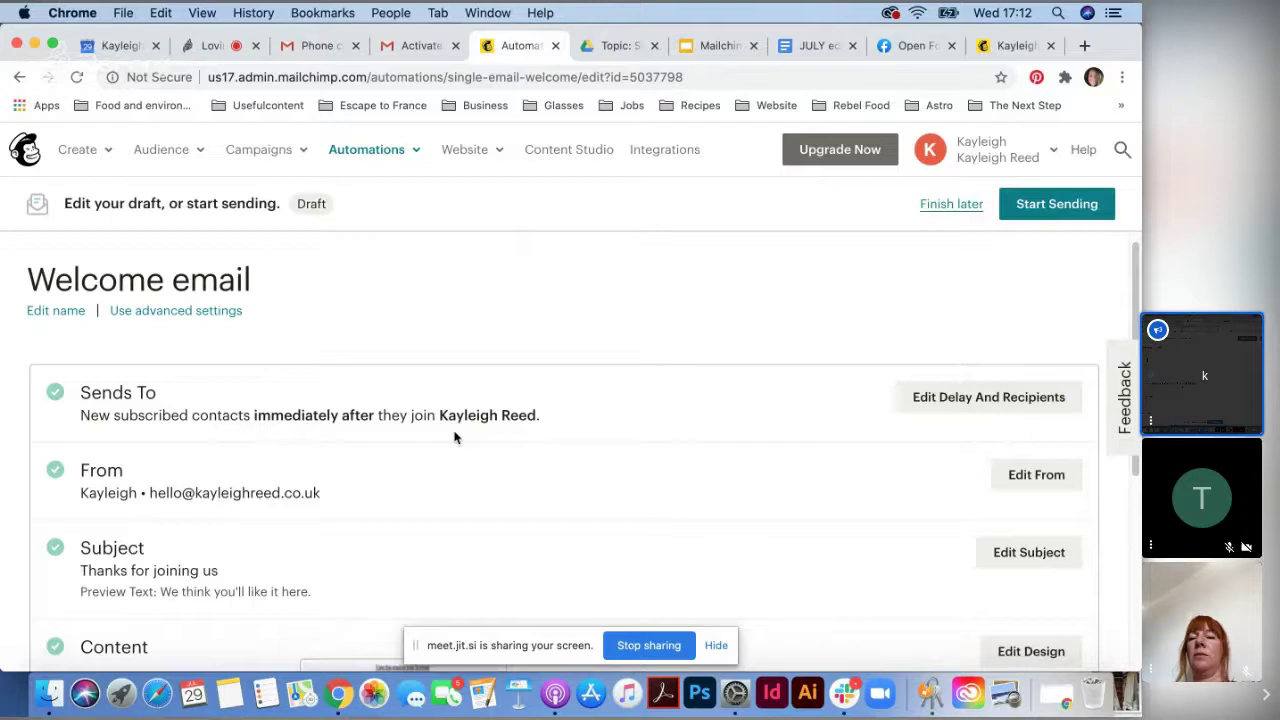
{"action": "scroll", "coordinate": [451, 506], "scroll_direction": "down", "scroll_amount": 2}
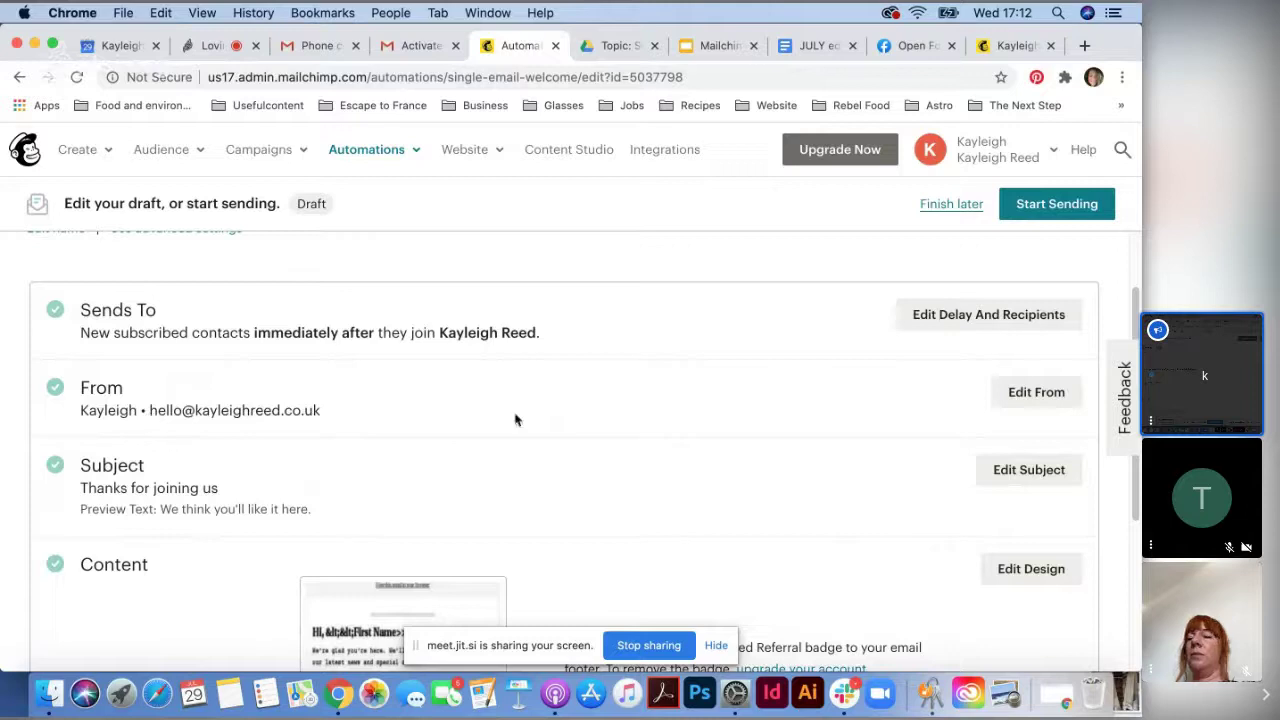
{"action": "scroll", "coordinate": [357, 478], "scroll_direction": "down", "scroll_amount": 2}
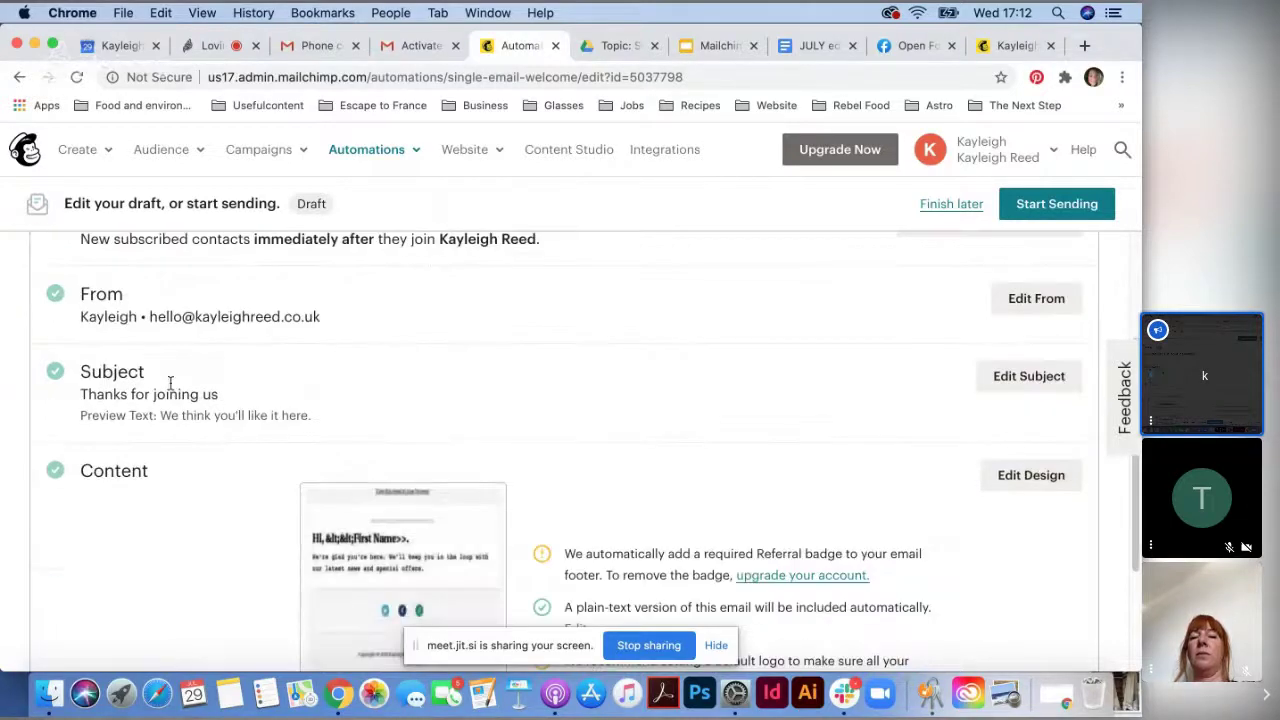
{"action": "scroll", "coordinate": [77, 397], "scroll_direction": "down", "scroll_amount": 1}
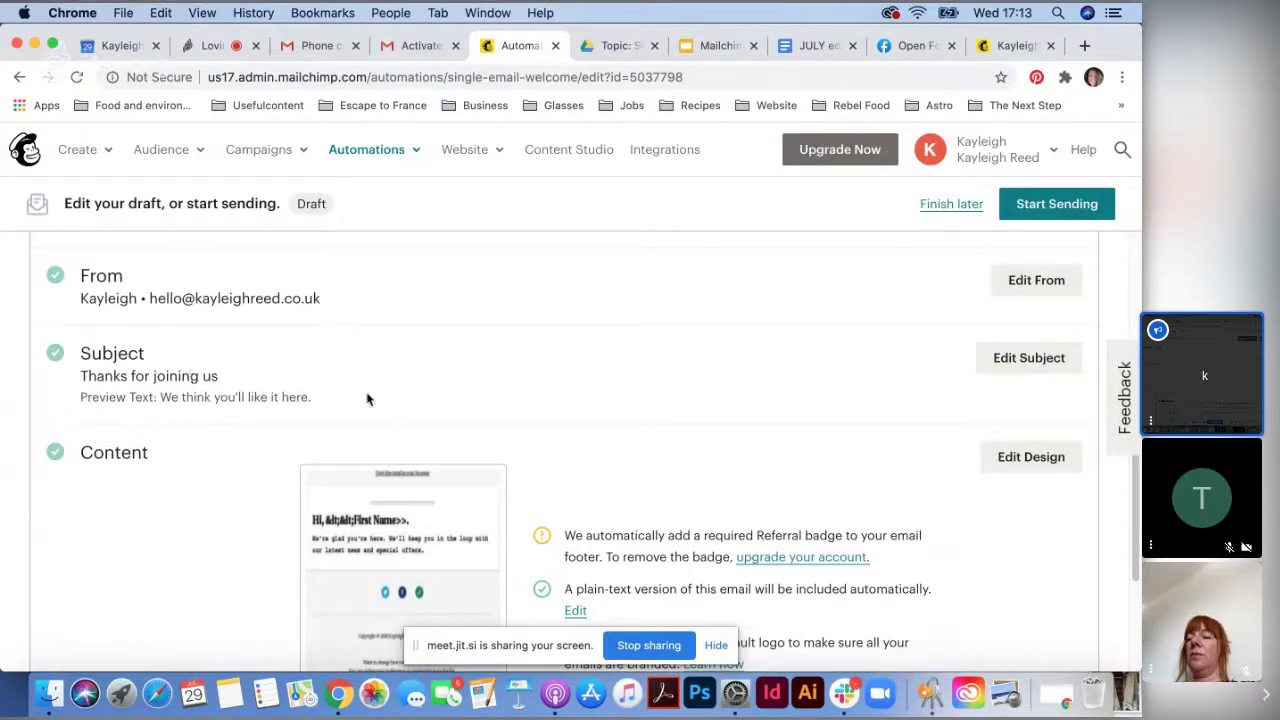
{"action": "scroll", "coordinate": [258, 414], "scroll_direction": "down", "scroll_amount": 3}
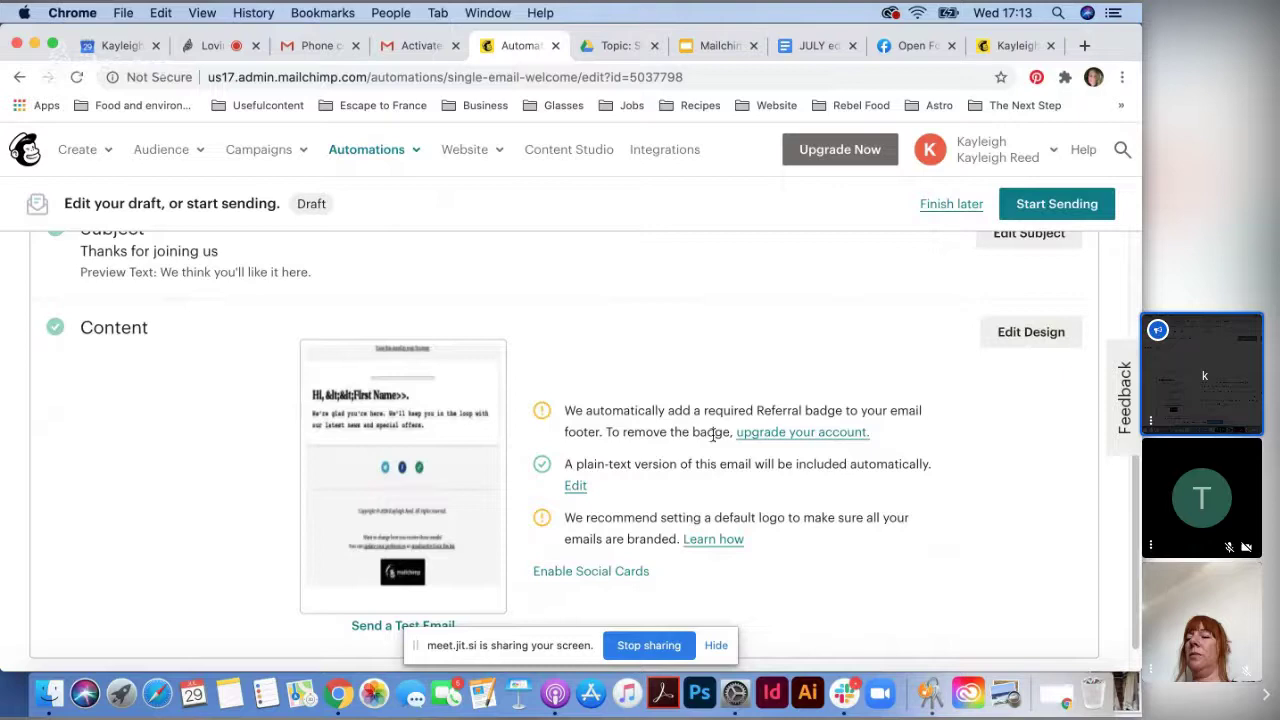
{"action": "scroll", "coordinate": [900, 480], "scroll_direction": "down", "scroll_amount": 1}
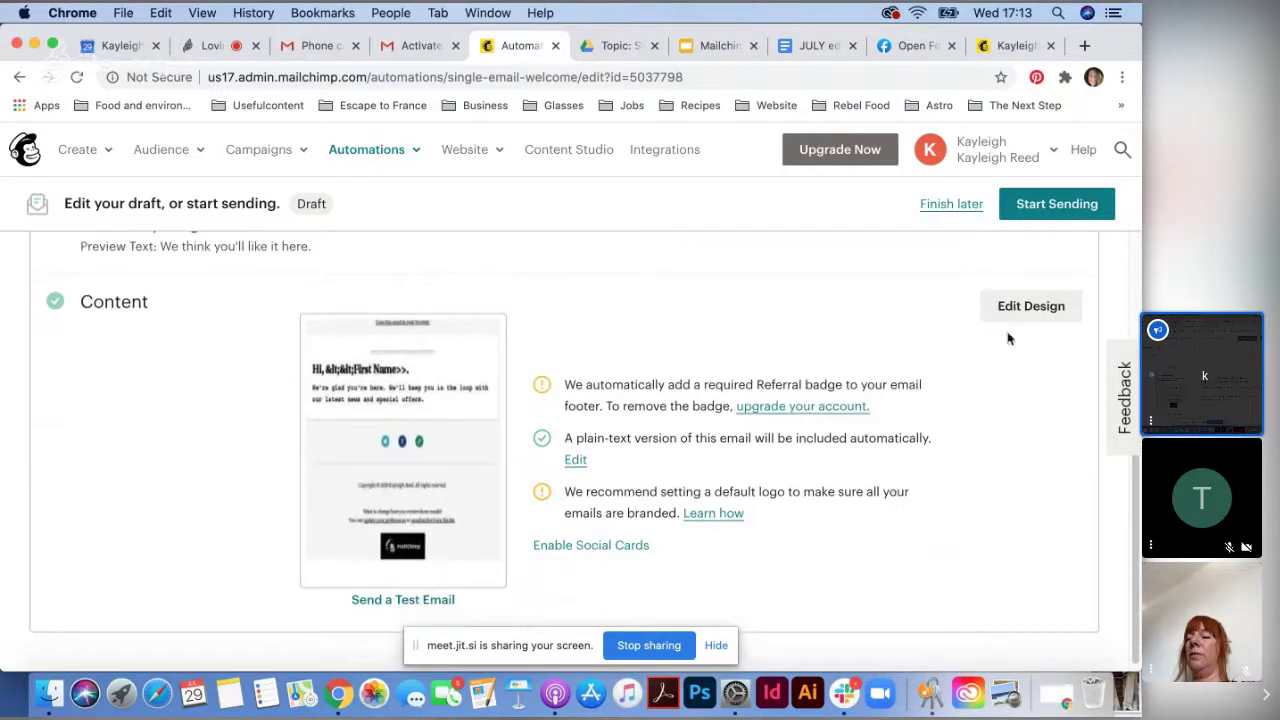
{"action": "left_click", "coordinate": [1031, 312]}
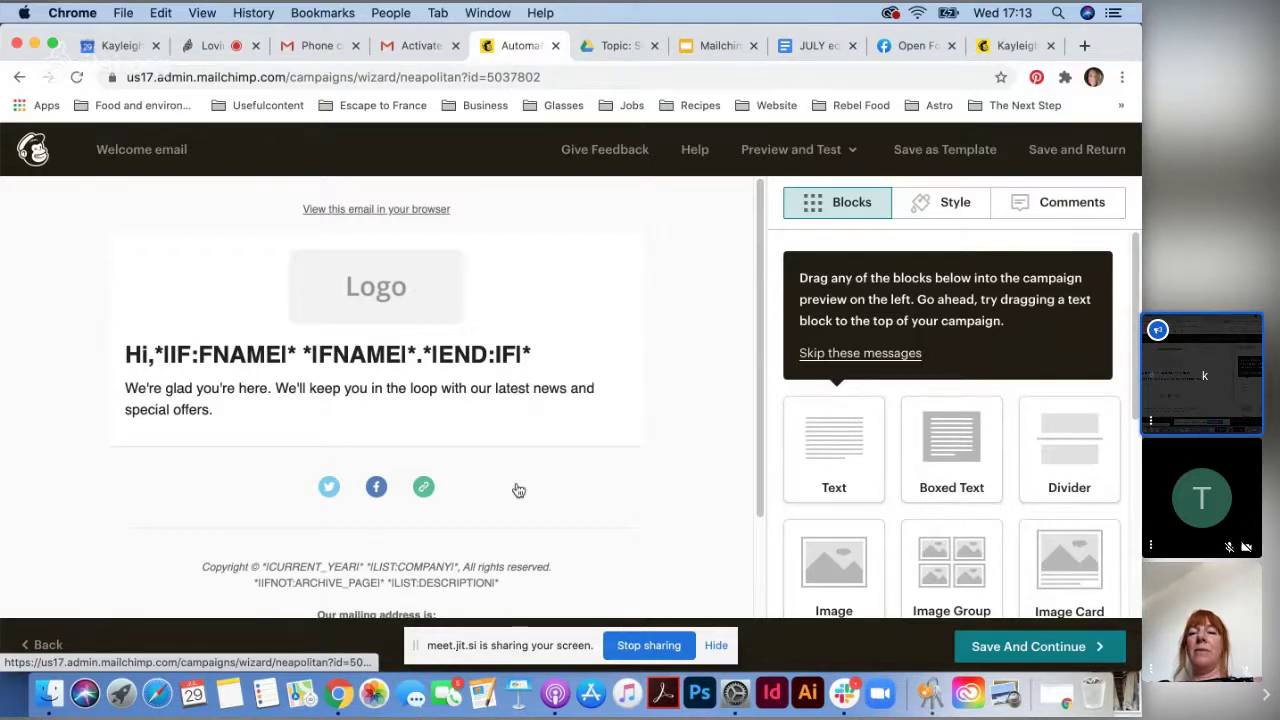
- Select the greeting text block with its first-name merge tag to edit it
{"action": "mouse_move", "coordinate": [557, 523]}
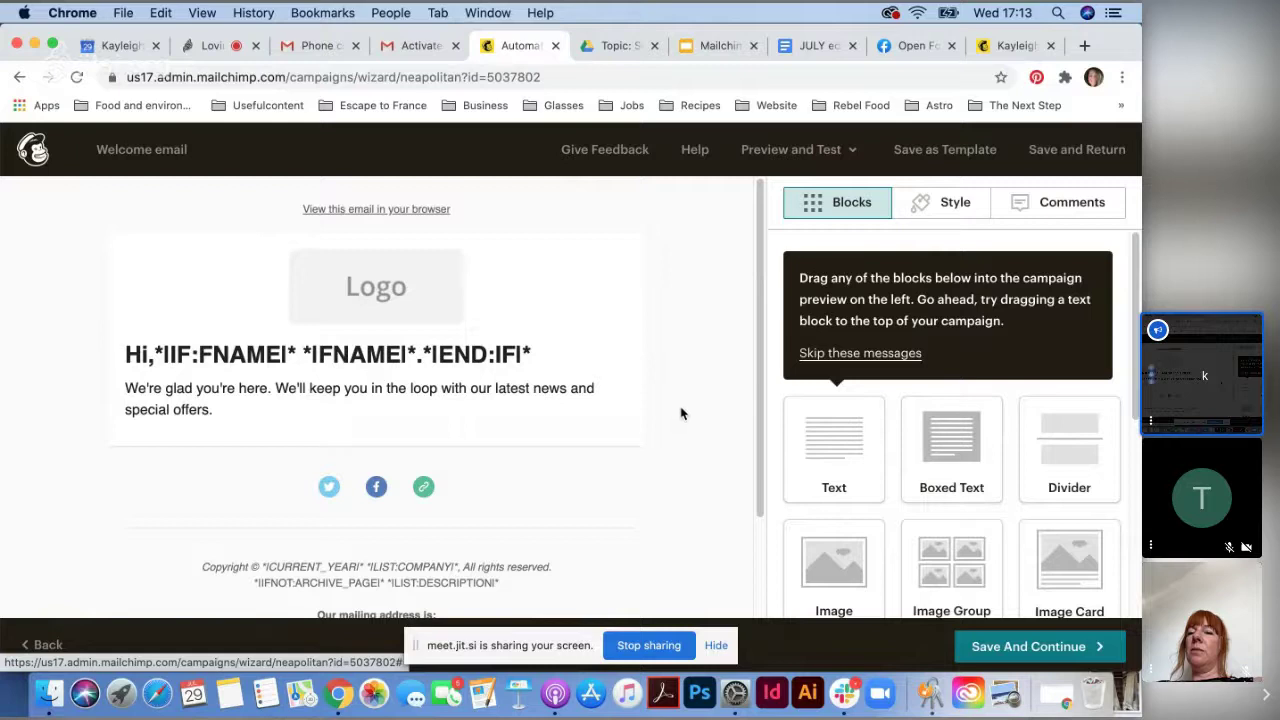
{"action": "mouse_move", "coordinate": [365, 368]}
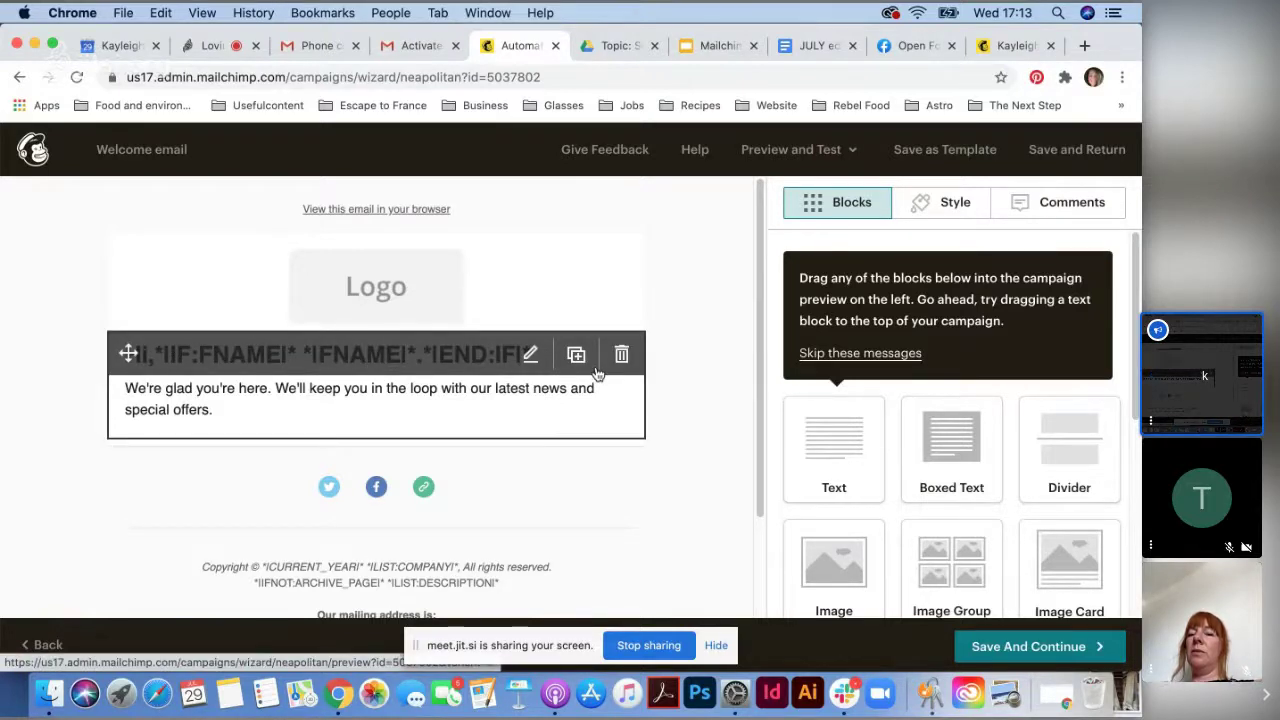
{"action": "left_click", "coordinate": [596, 372]}
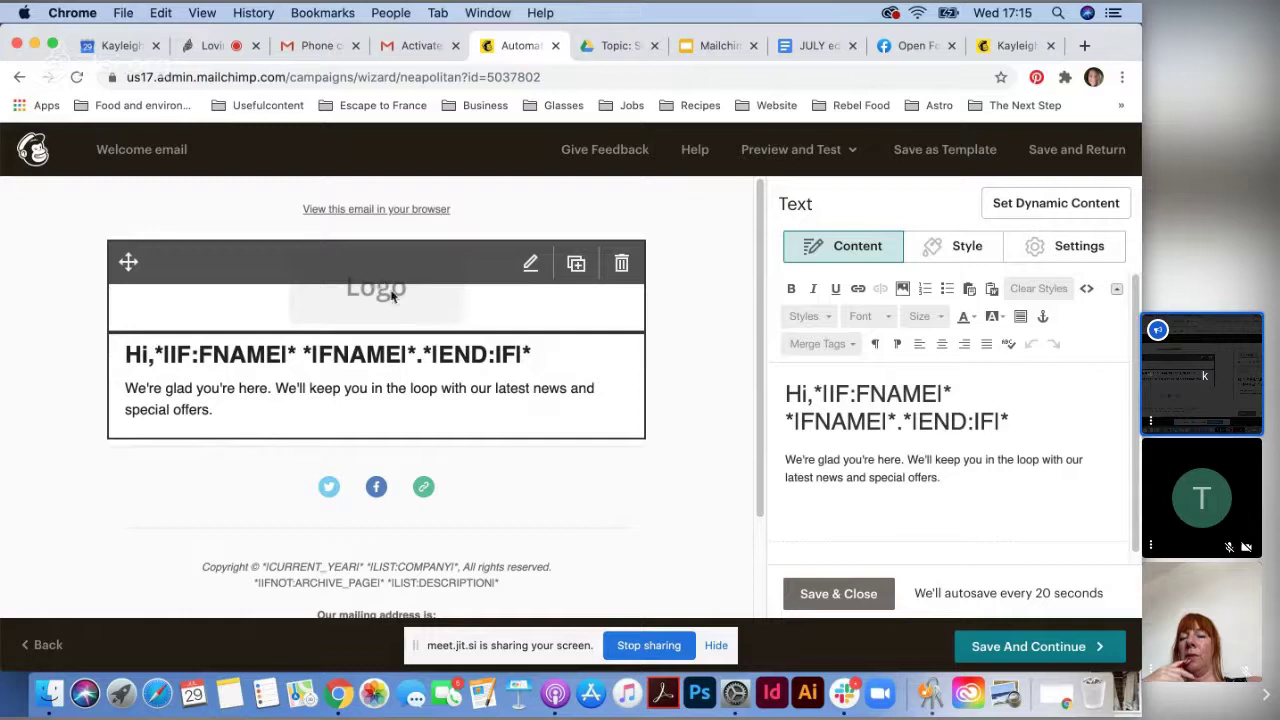
- Select the Logo block and choose Replace to browse images in Content Studio
{"action": "left_click", "coordinate": [342, 267]}
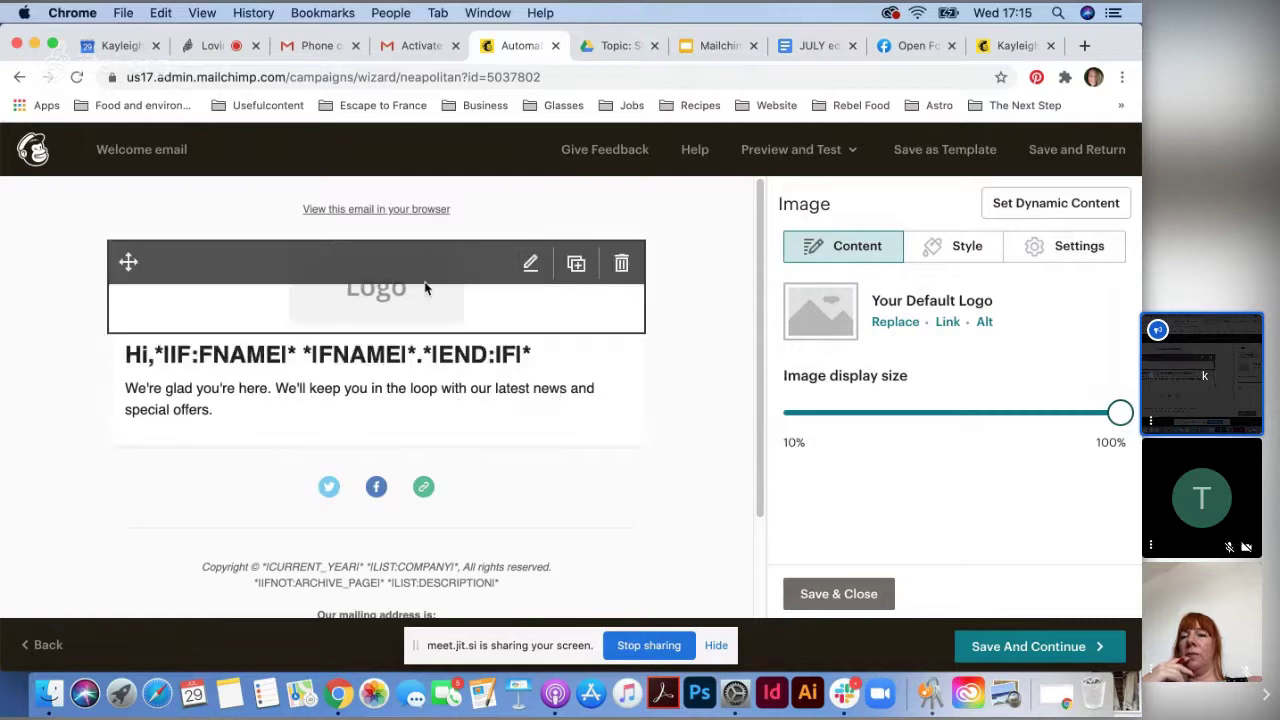
{"action": "left_click", "coordinate": [890, 321]}
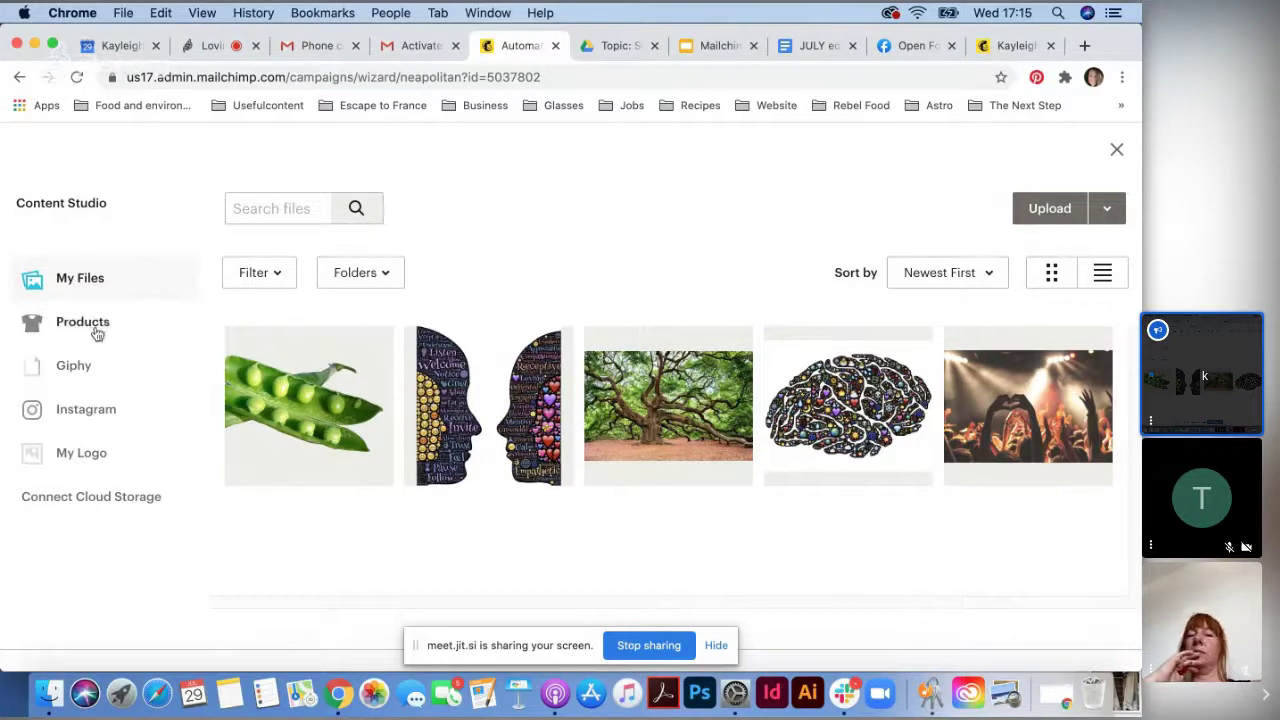
- Look through the Instagram and Giphy sources, then select the brain image in My Files
{"action": "left_click", "coordinate": [100, 409]}
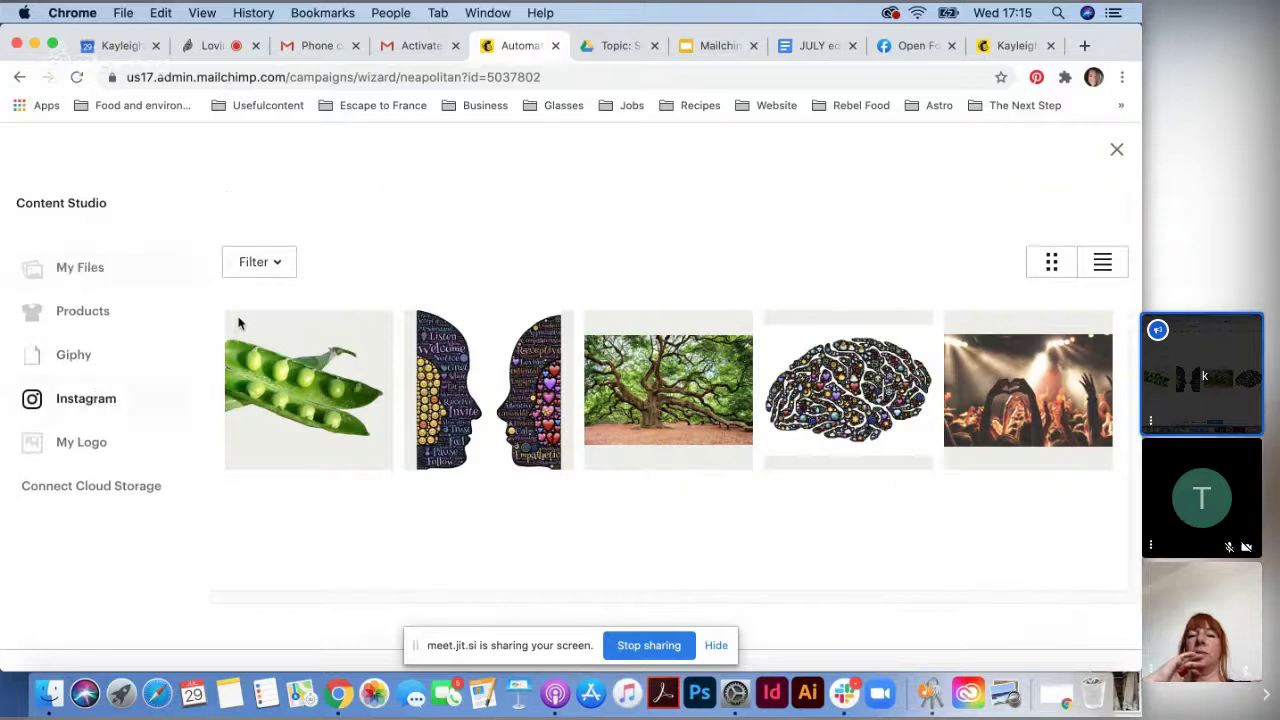
{"action": "scroll", "coordinate": [631, 459], "scroll_direction": "down", "scroll_amount": 3}
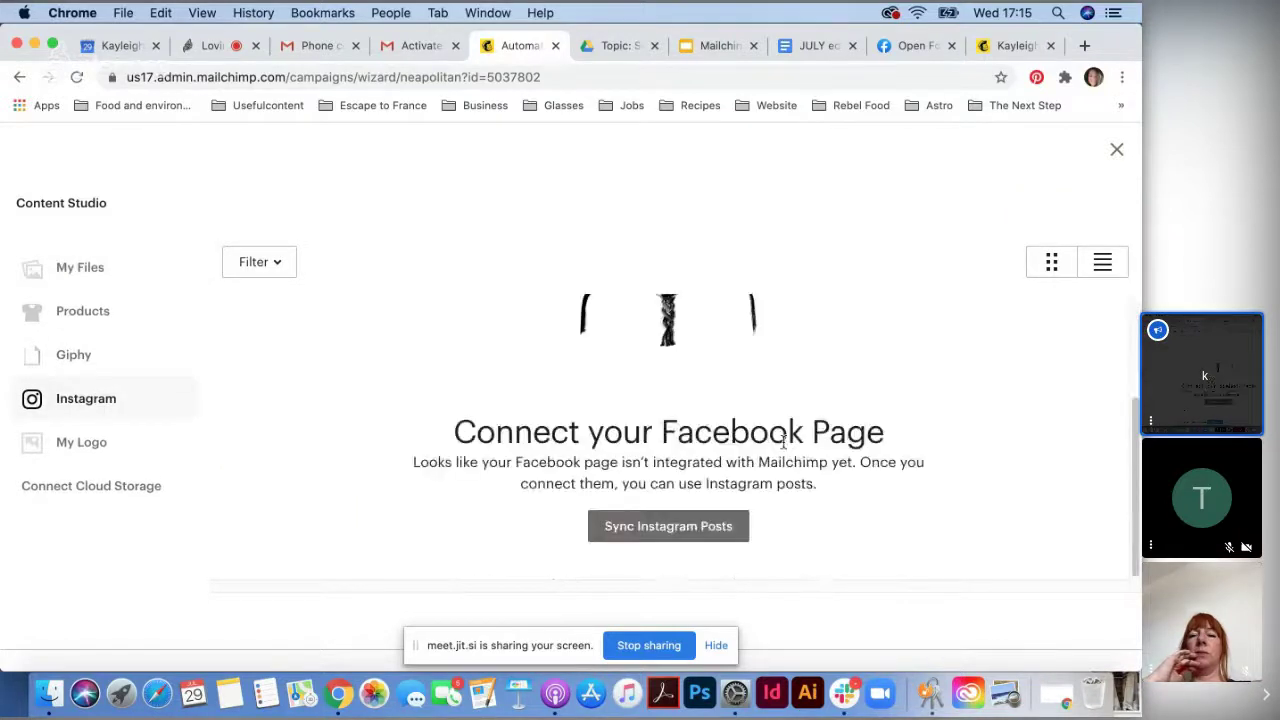
{"action": "left_click", "coordinate": [110, 357]}
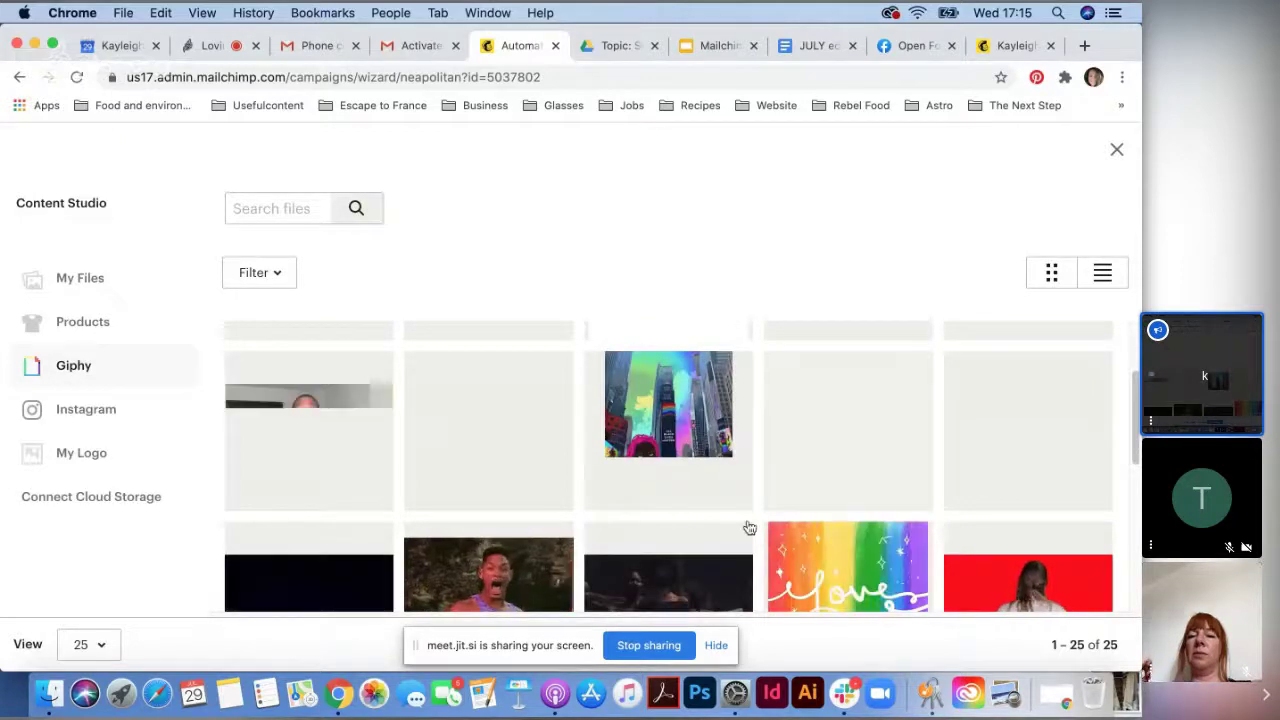
{"action": "scroll", "coordinate": [749, 527], "scroll_direction": "up", "scroll_amount": 1}
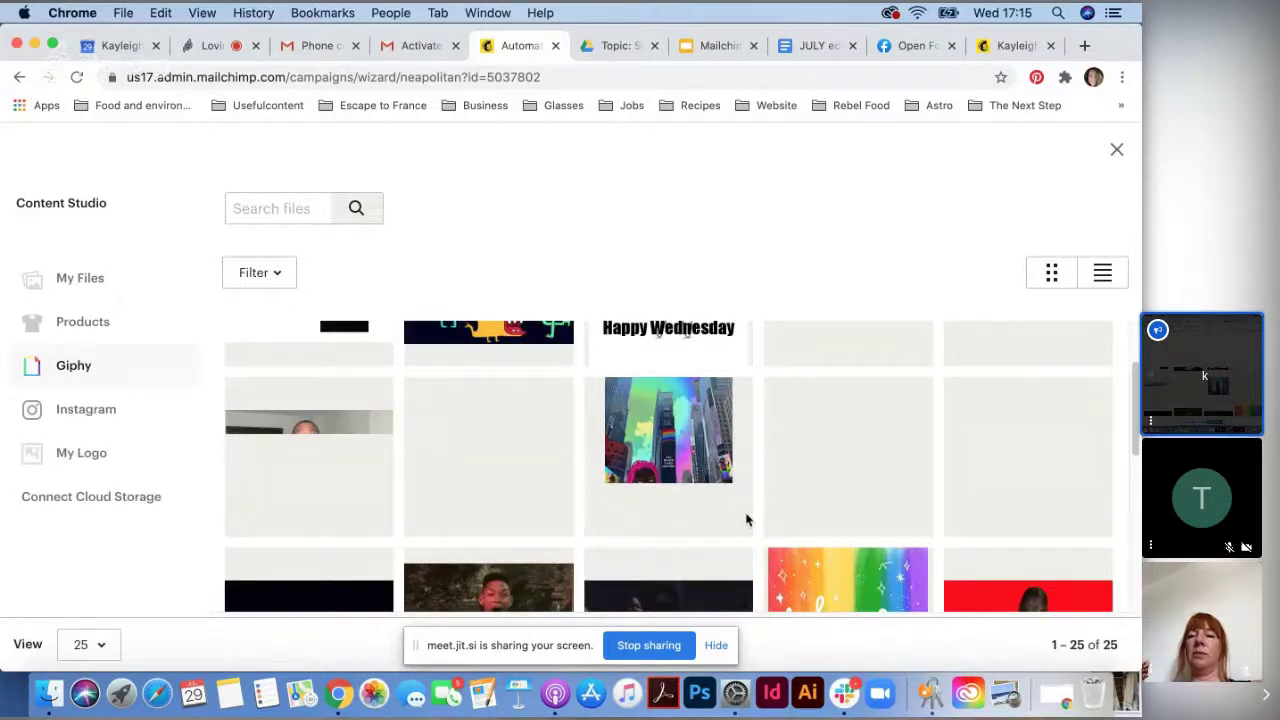
{"action": "scroll", "coordinate": [749, 517], "scroll_direction": "up", "scroll_amount": 4}
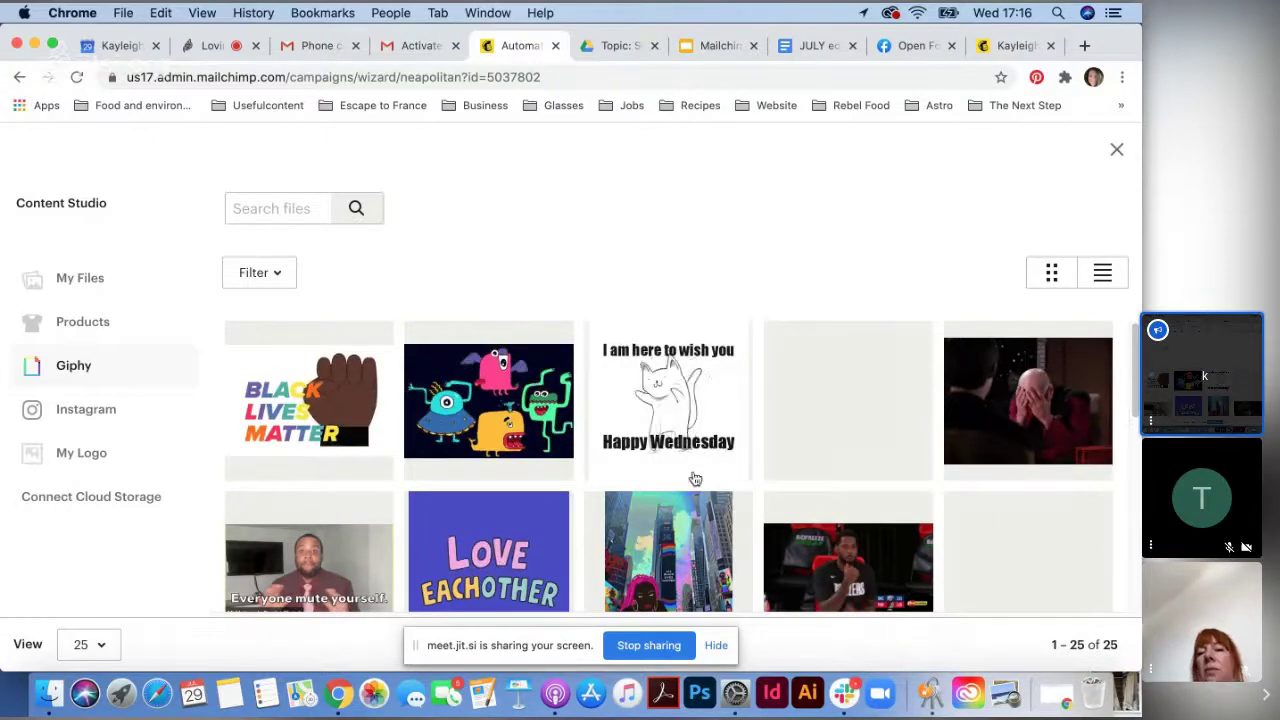
{"action": "left_click", "coordinate": [82, 282]}
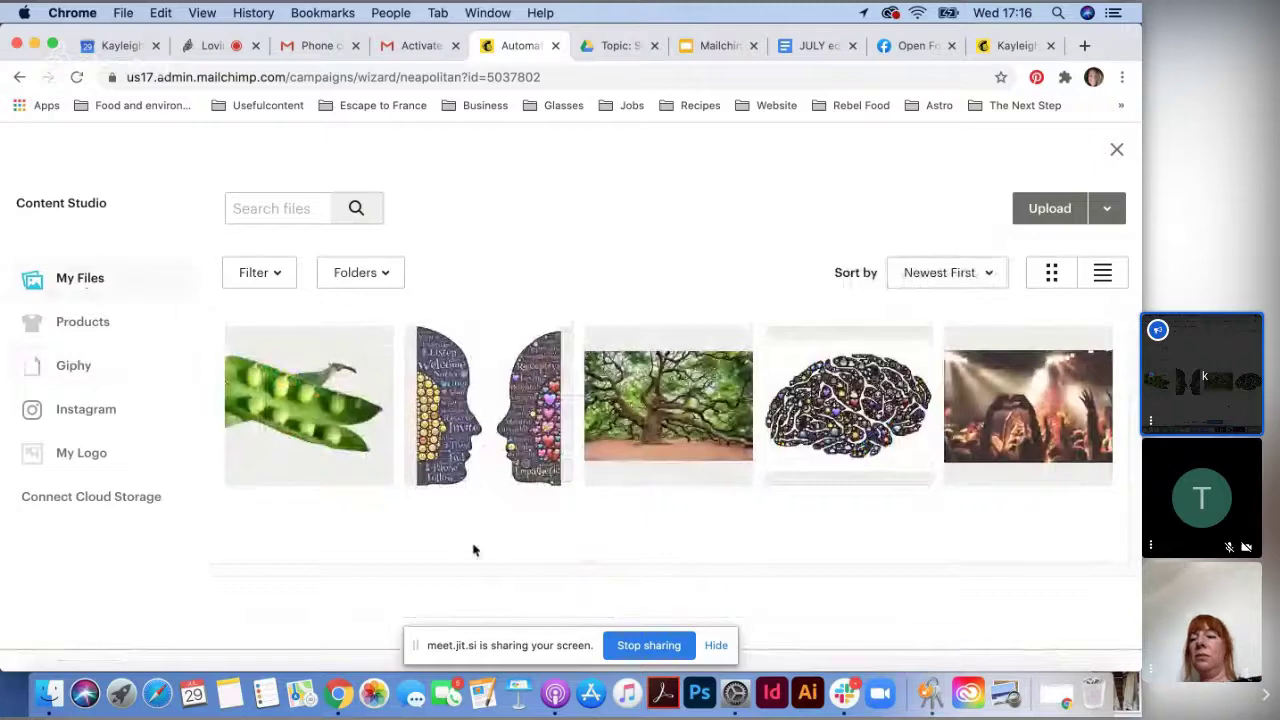
{"action": "left_click", "coordinate": [838, 441]}
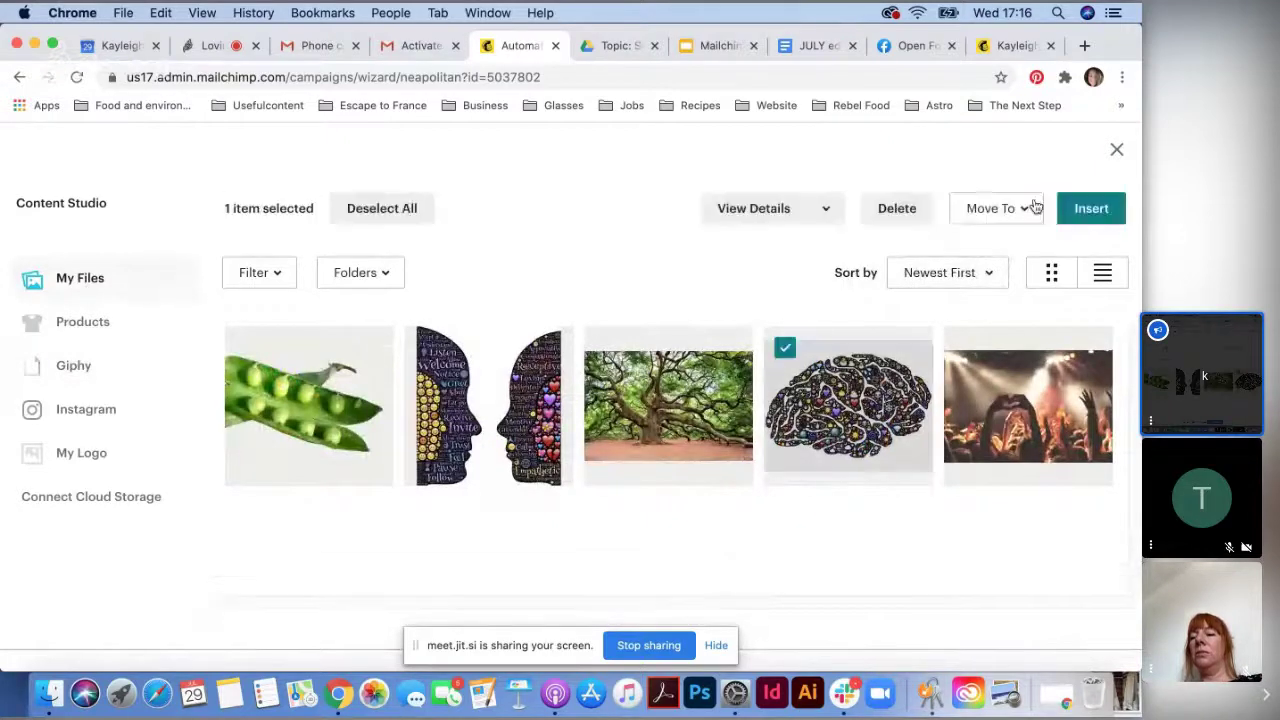
- Insert the brain image, shrink it to about 25% display size, and save the design
{"action": "left_click", "coordinate": [1076, 222]}
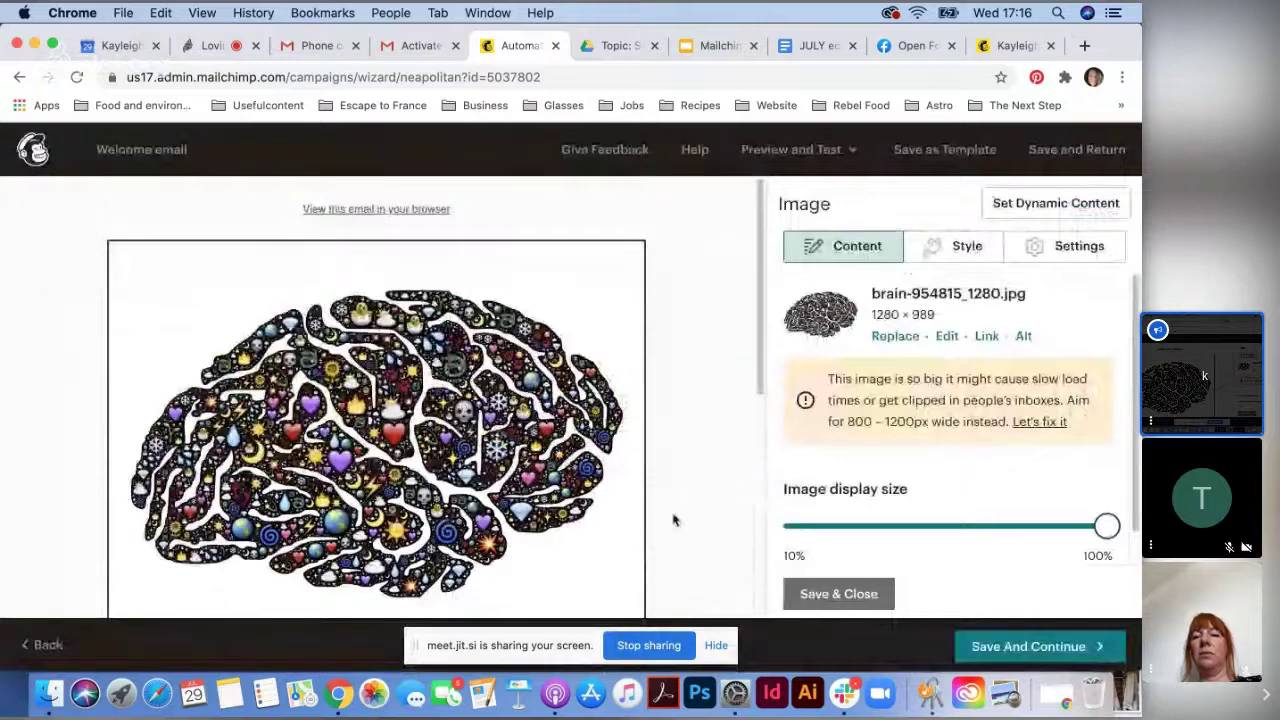
{"action": "scroll", "coordinate": [662, 518], "scroll_direction": "down", "scroll_amount": 2}
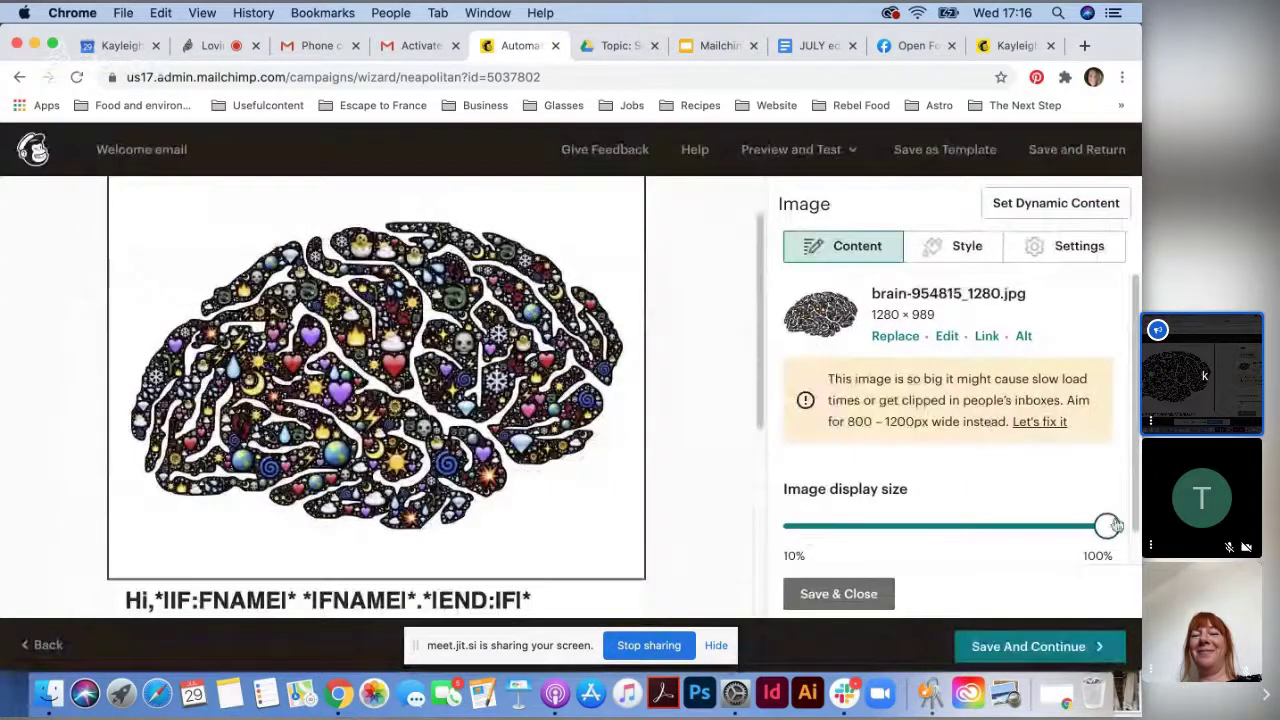
{"action": "left_click_drag", "start_coordinate": [1110, 525], "coordinate": [866, 525]}
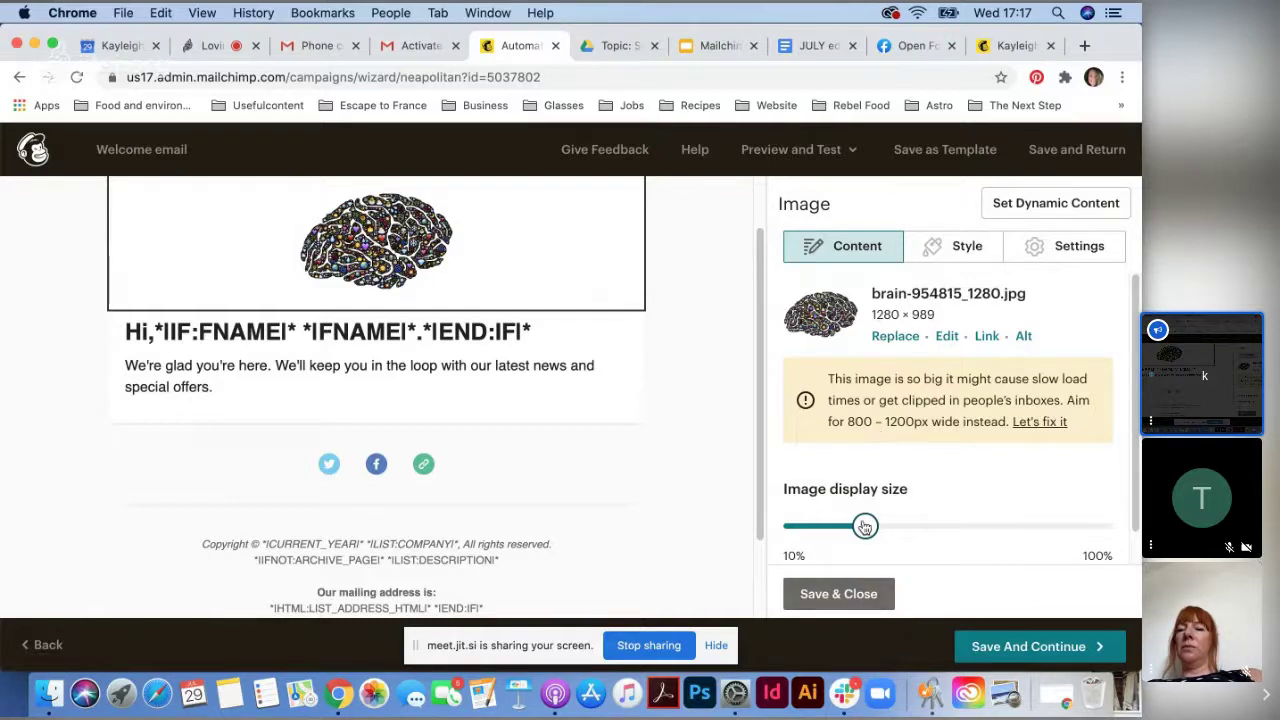
{"action": "left_click_drag", "start_coordinate": [864, 526], "coordinate": [855, 526]}
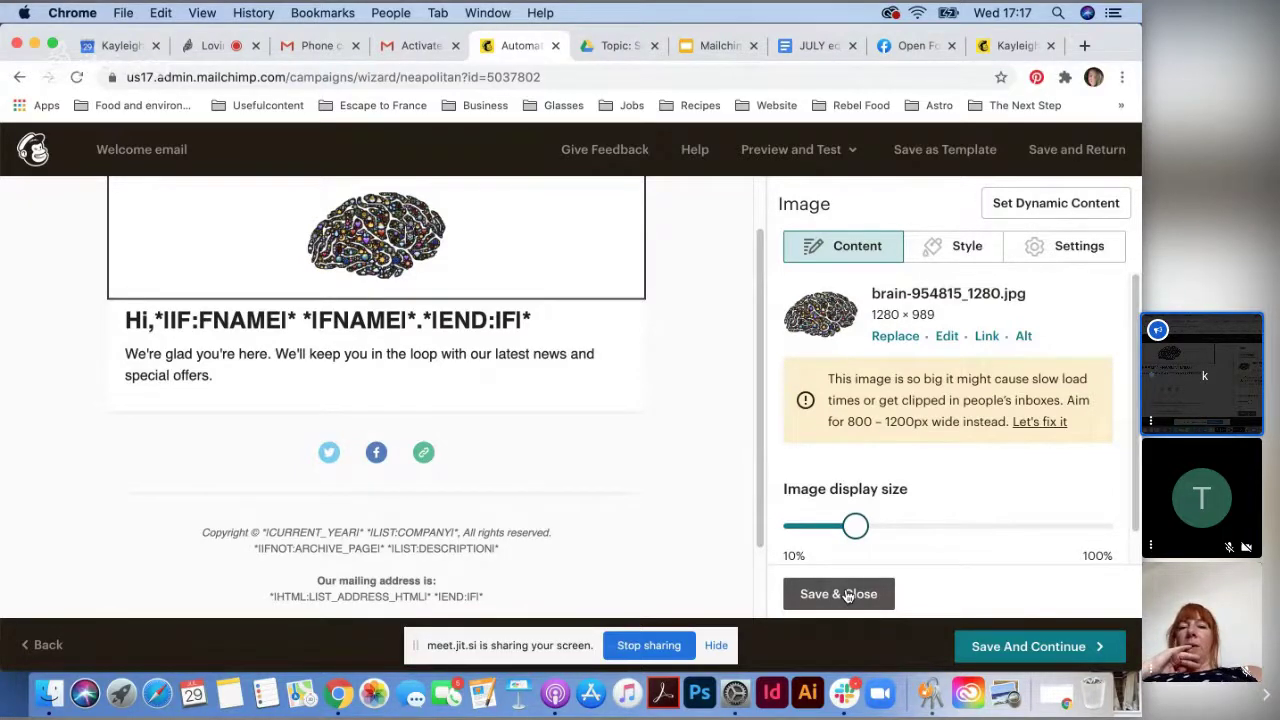
{"action": "left_click", "coordinate": [847, 595]}
{"action": "left_click", "coordinate": [1030, 647]}
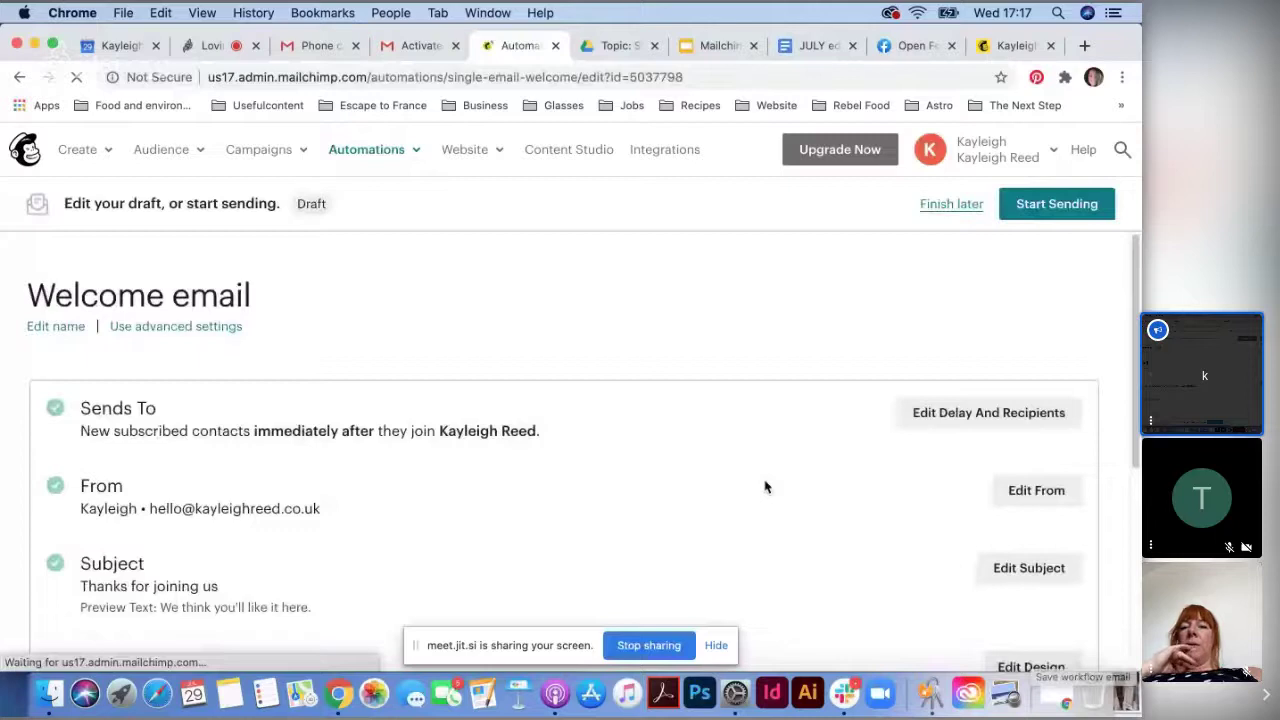
- Start sending the Welcome email automation now, then present the Mailchimp Masterclass slides full screen
{"action": "left_click", "coordinate": [1057, 210]}
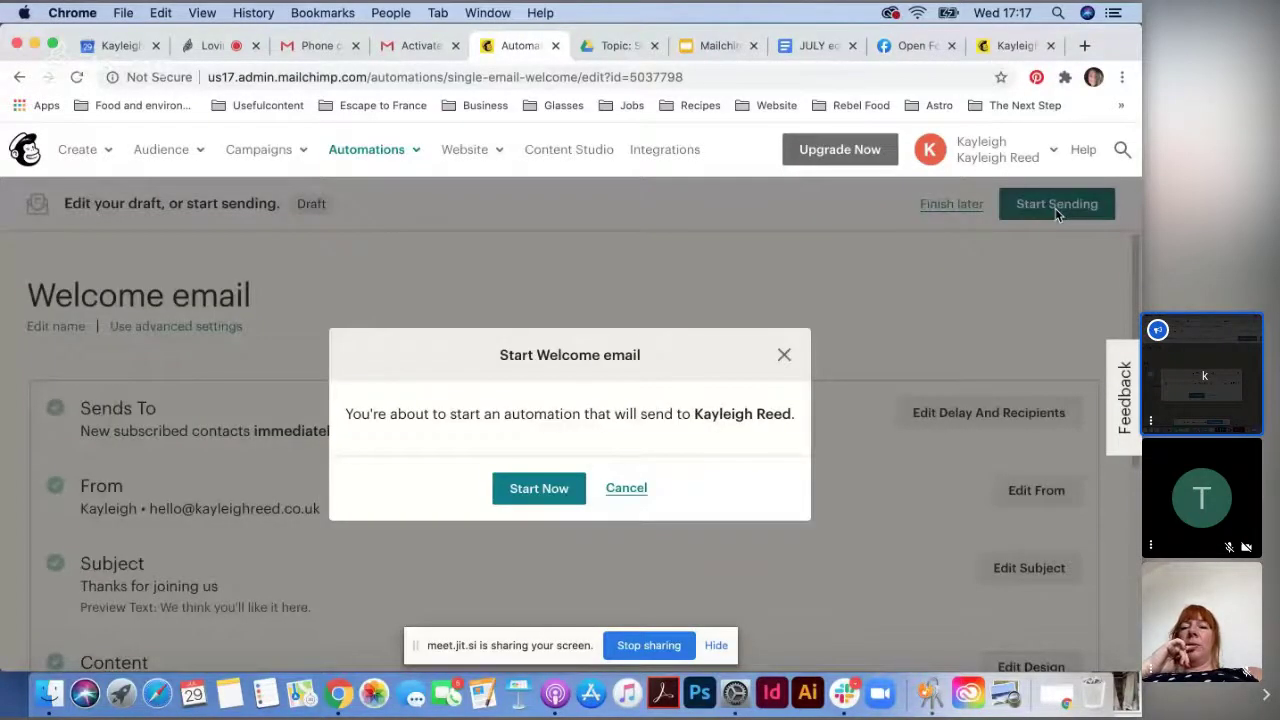
{"action": "left_click", "coordinate": [546, 488]}
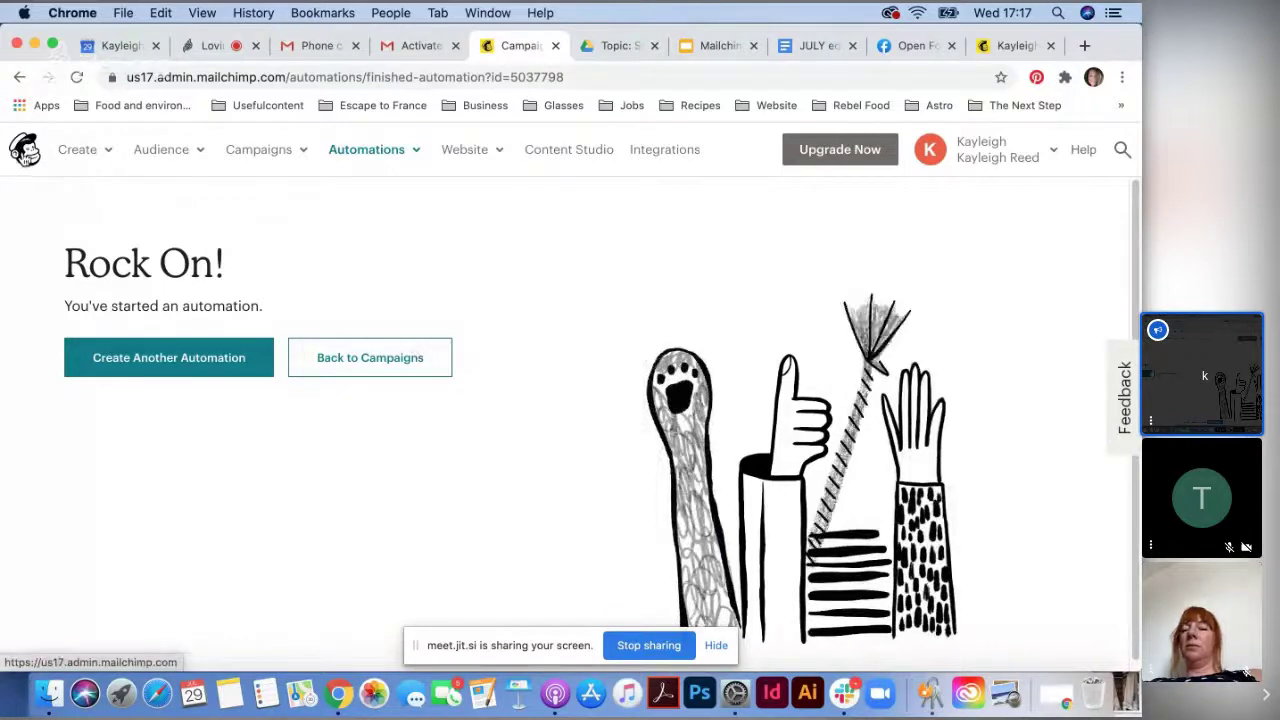
{"action": "left_click", "coordinate": [25, 150]}
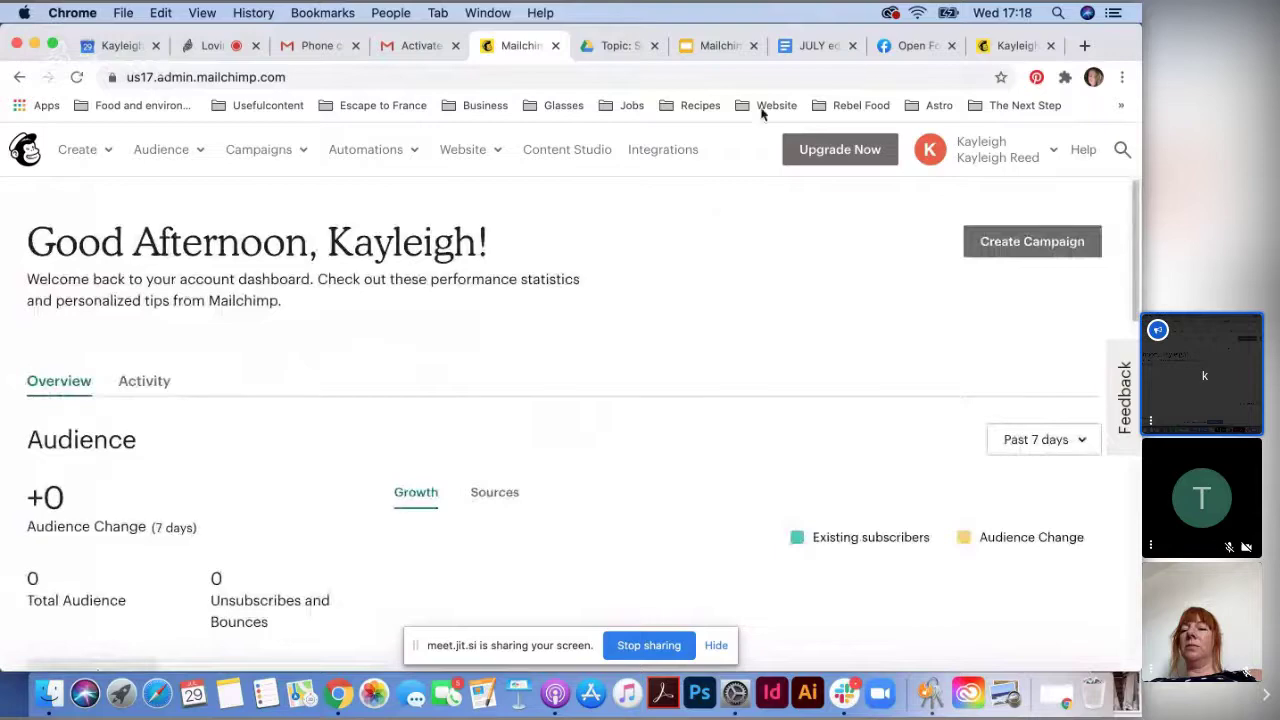
{"action": "left_click", "coordinate": [714, 45]}
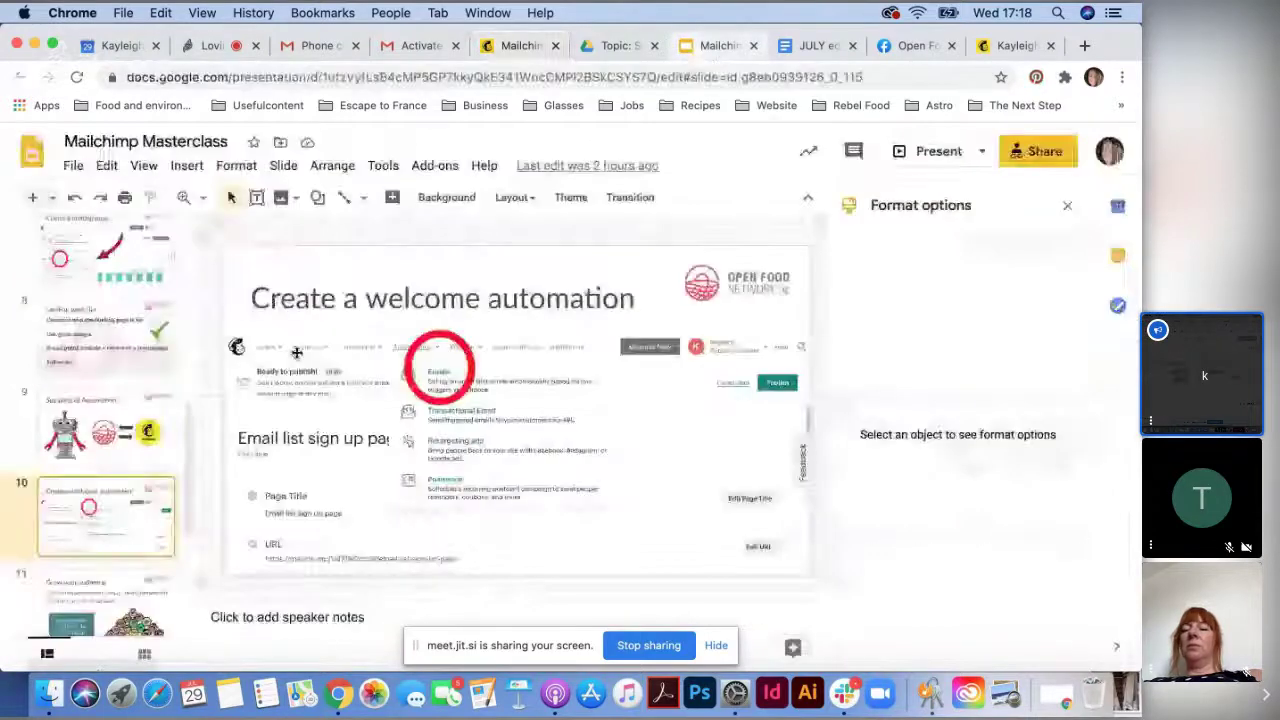
{"action": "left_click", "coordinate": [935, 151]}
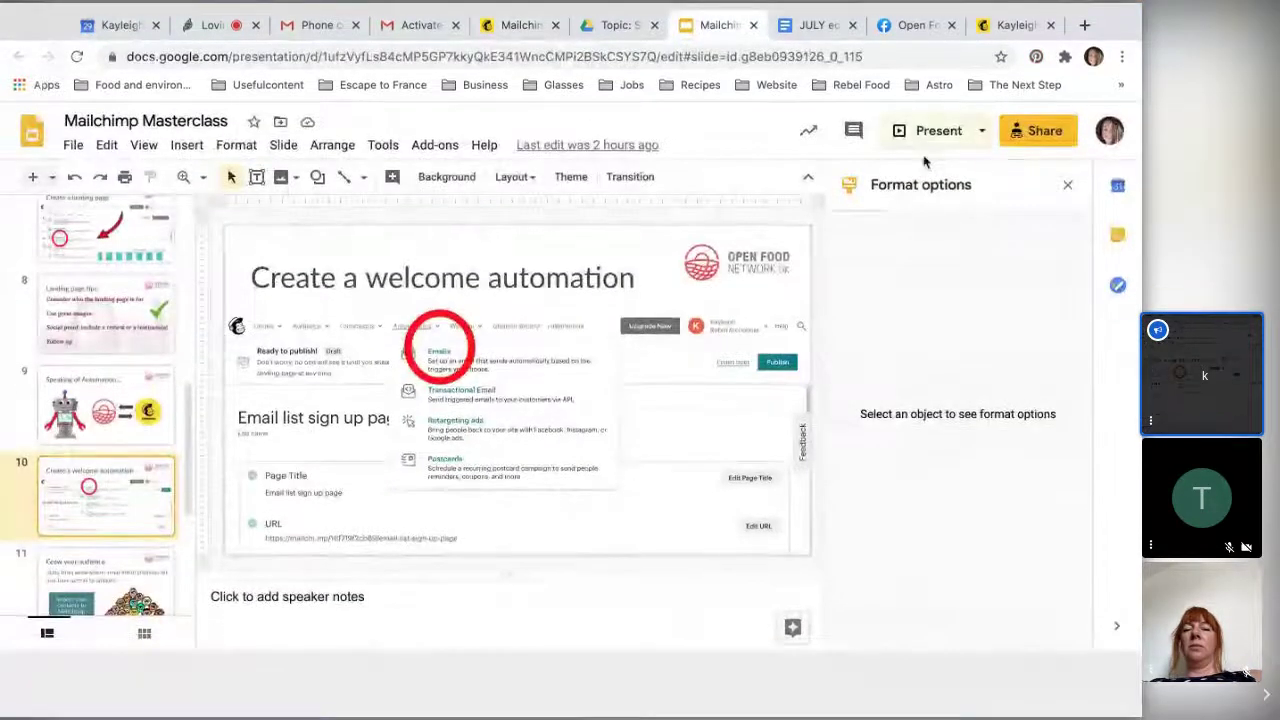
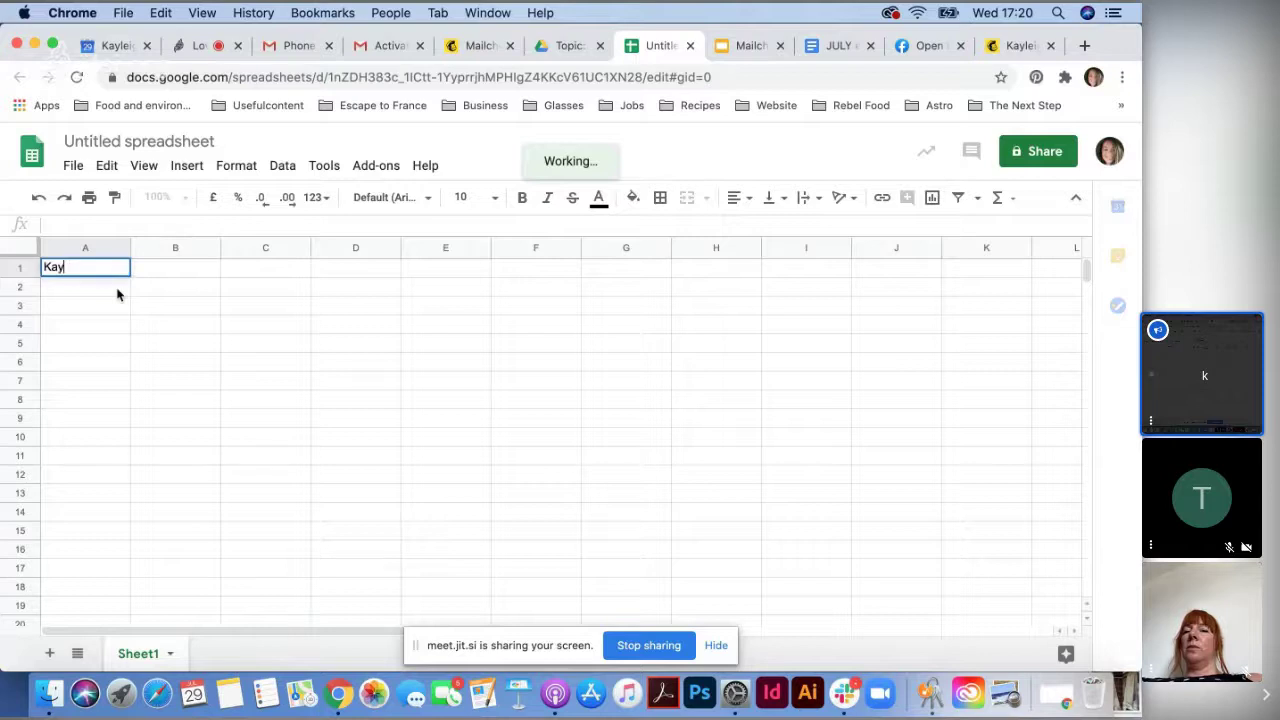
- Enter the three contact names in A1:A3, numbered 1, 2 and 3
{"action": "type", "text": "leigh"}
{"action": "key", "text": "Return"}
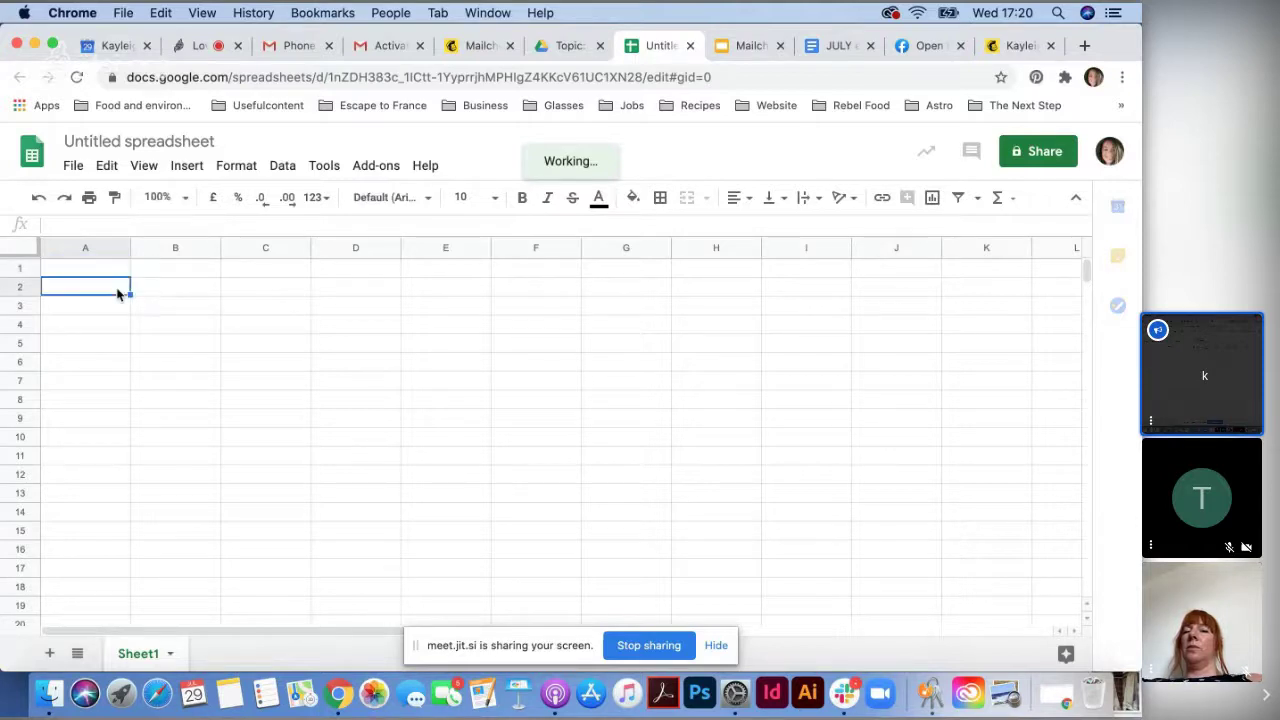
{"action": "type", "text": "Kayleigh"}
{"action": "key", "text": "Return"}
{"action": "type", "text": "Kayleigh"}
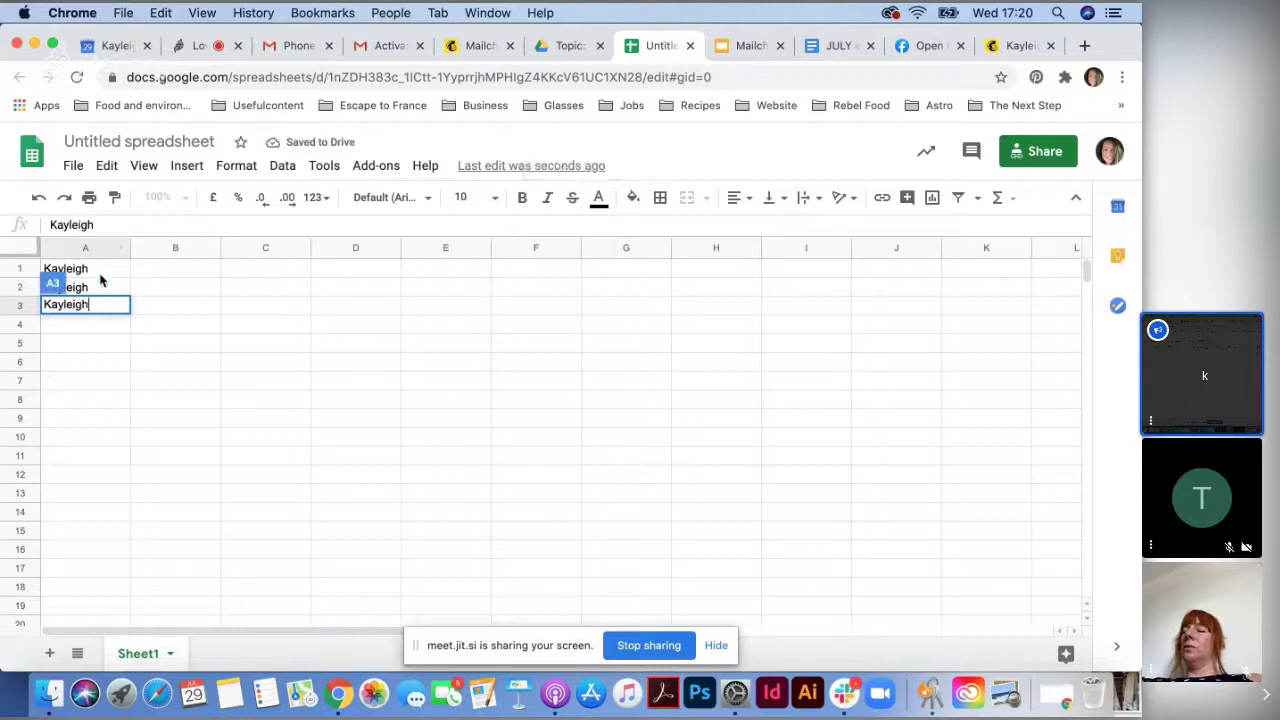
{"action": "left_click", "coordinate": [100, 272]}
{"action": "left_click", "coordinate": [188, 223]}
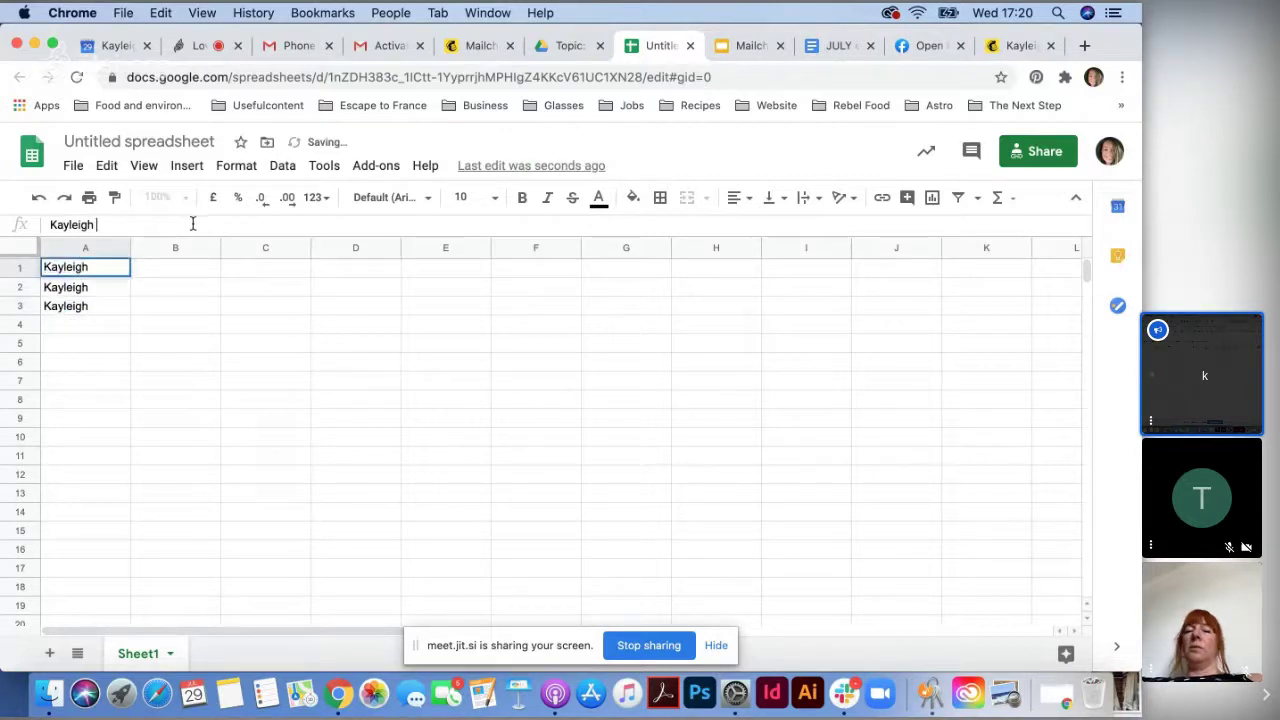
{"action": "type", "text": "1"}
{"action": "left_click", "coordinate": [114, 290]}
{"action": "left_click", "coordinate": [142, 220]}
{"action": "type", "text": "1"}
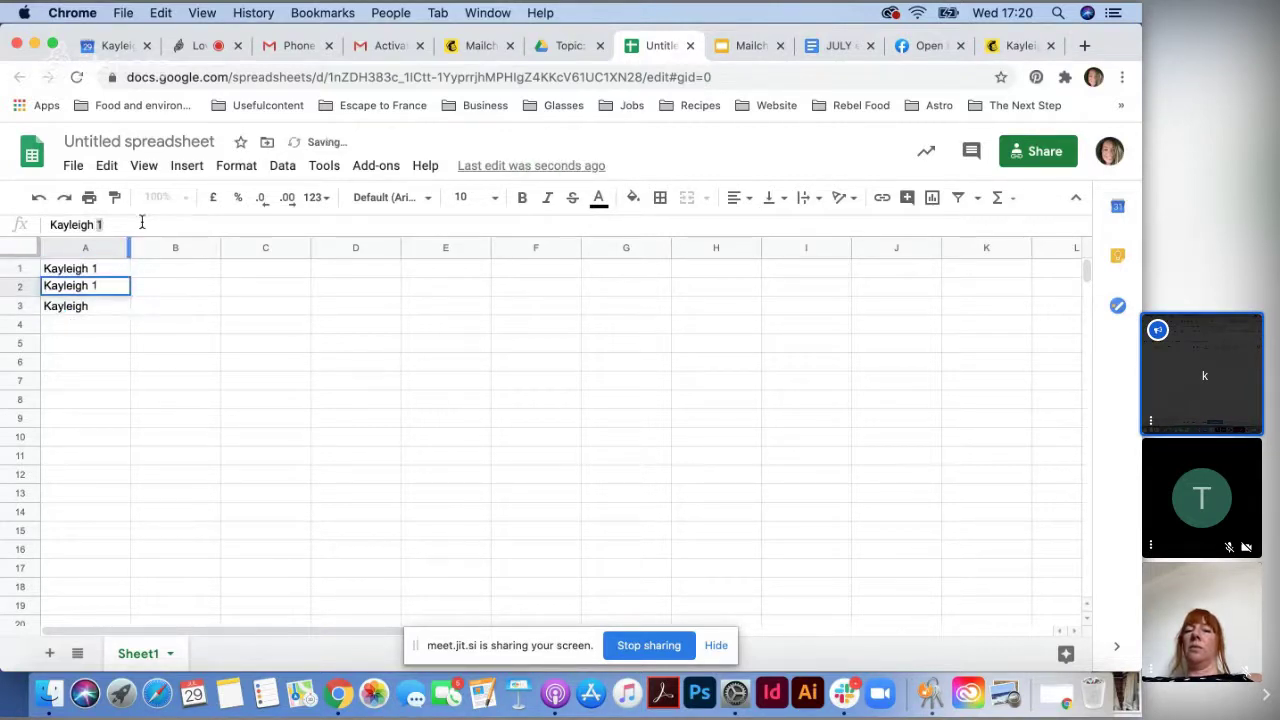
{"action": "key", "text": "BackSpace"}
{"action": "type", "text": "2"}
{"action": "left_click", "coordinate": [92, 308]}
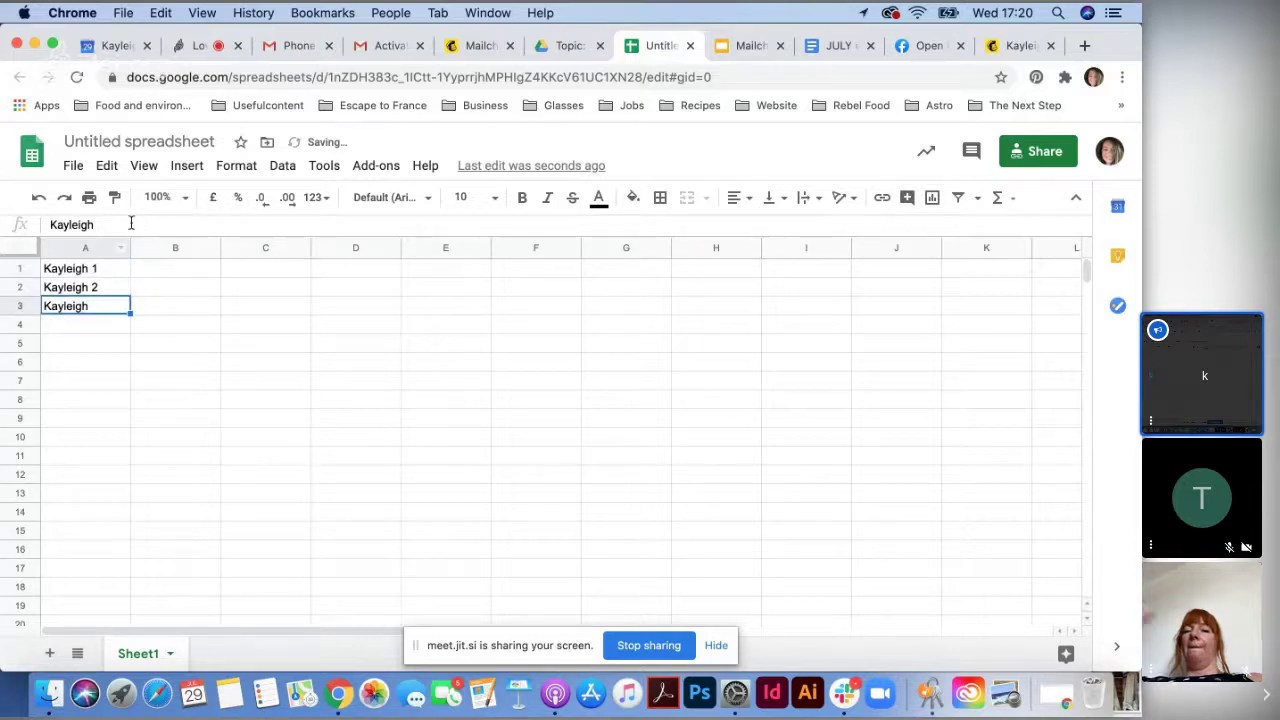
{"action": "left_click", "coordinate": [131, 224]}
{"action": "type", "text": "3"}
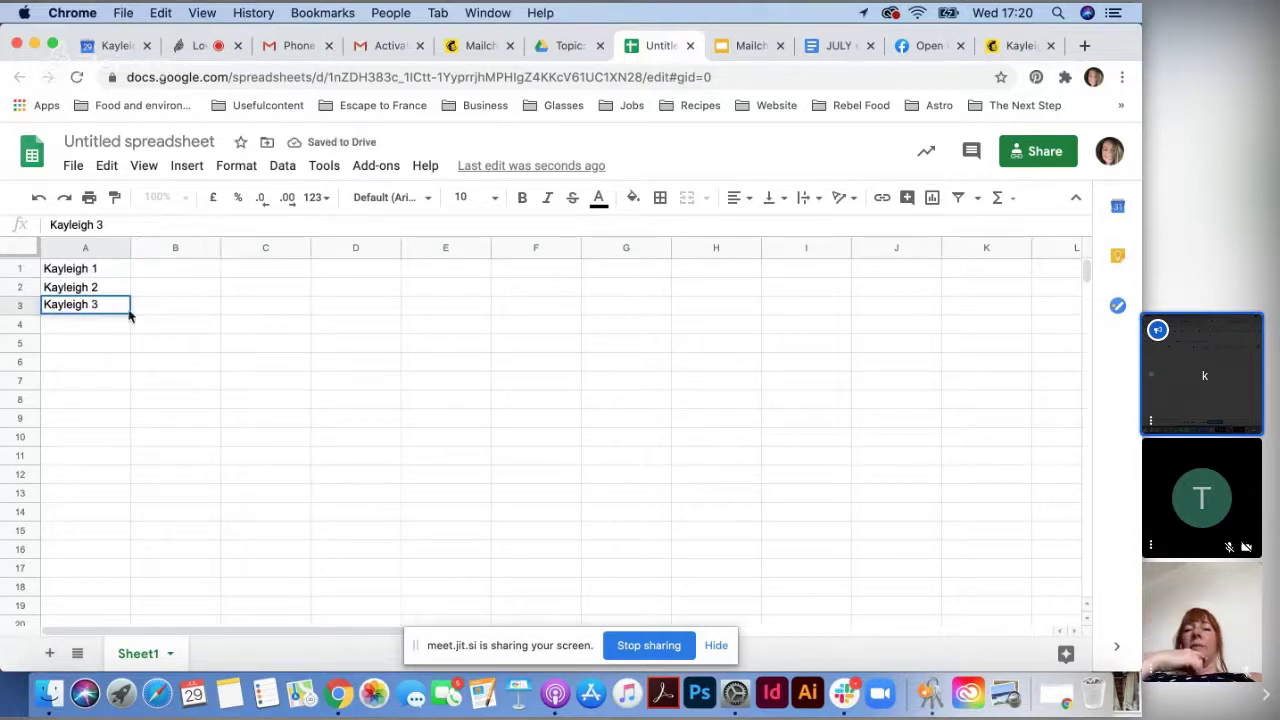
- Fill in each contact's e-mail address beside their name in B1:B3
{"action": "left_click", "coordinate": [152, 275]}
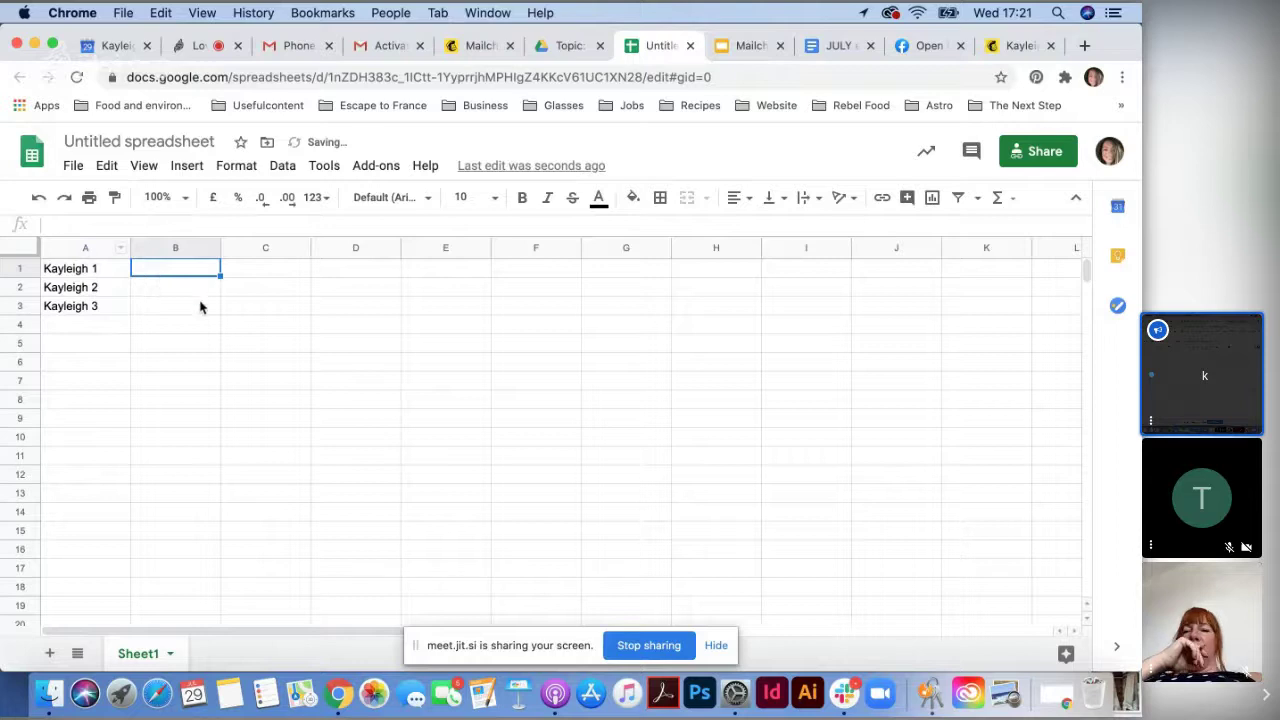
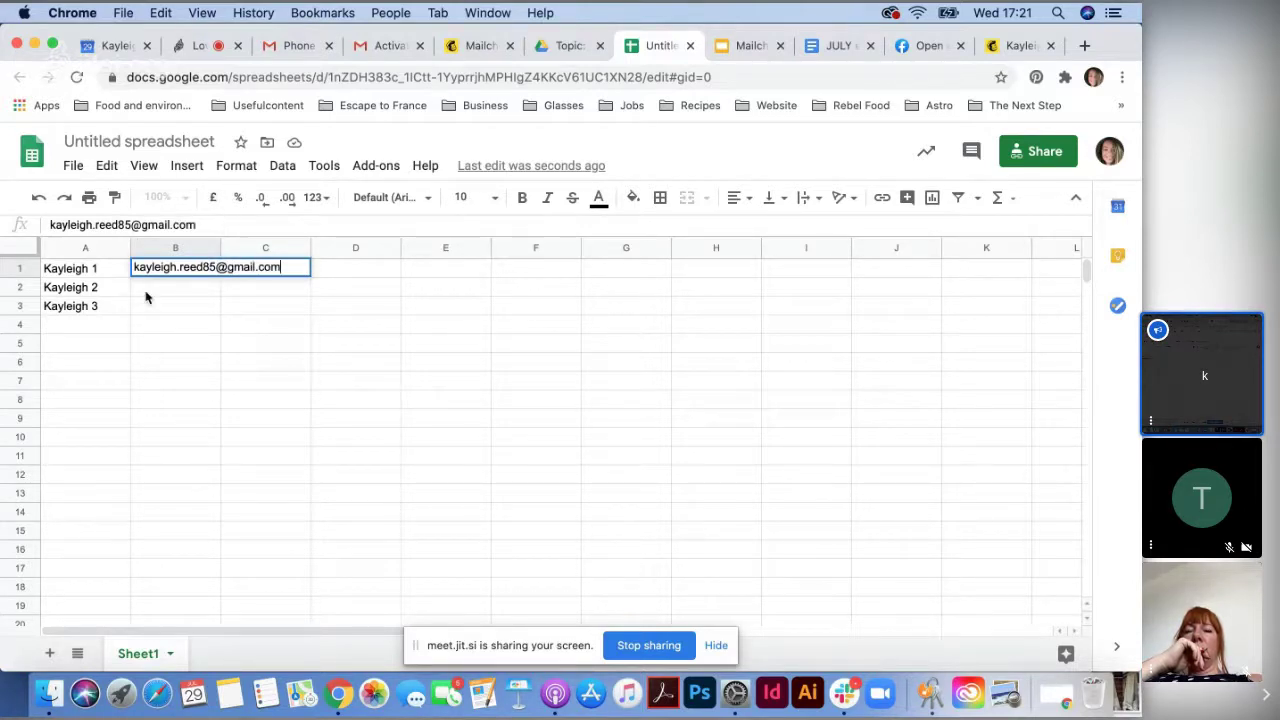
{"action": "left_click", "coordinate": [146, 292]}
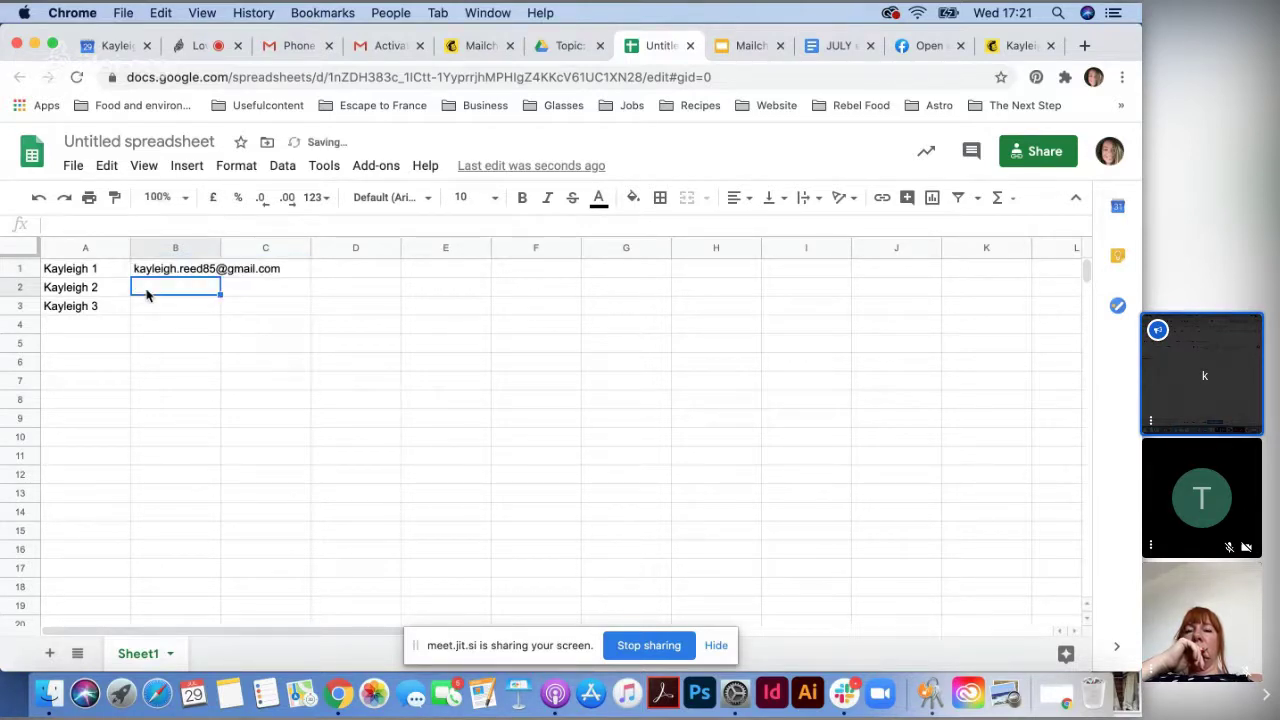
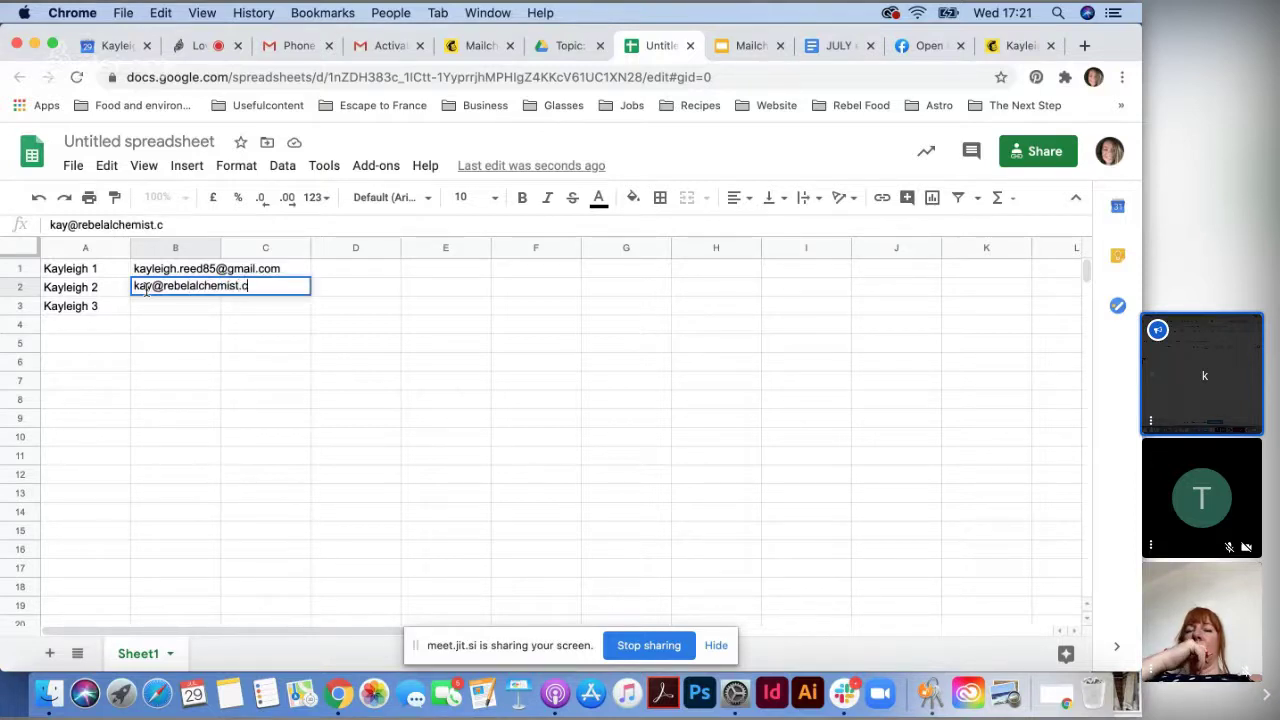
{"action": "key", "text": "Return"}
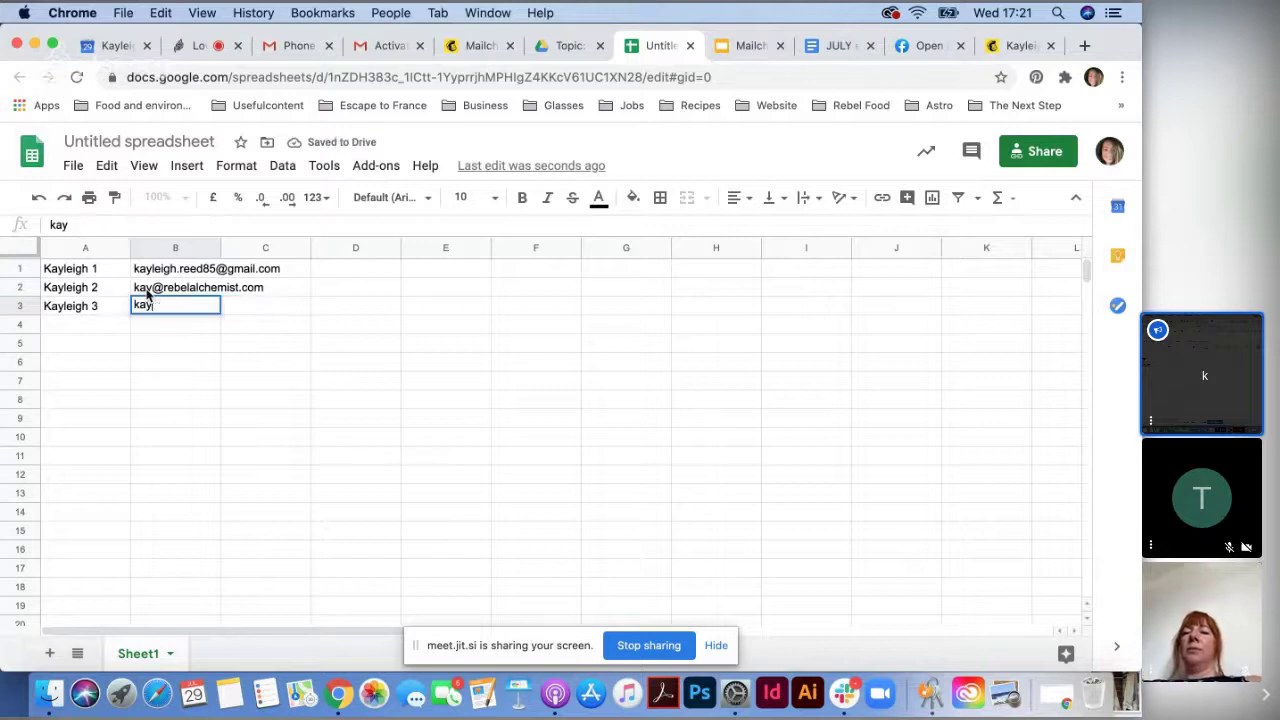
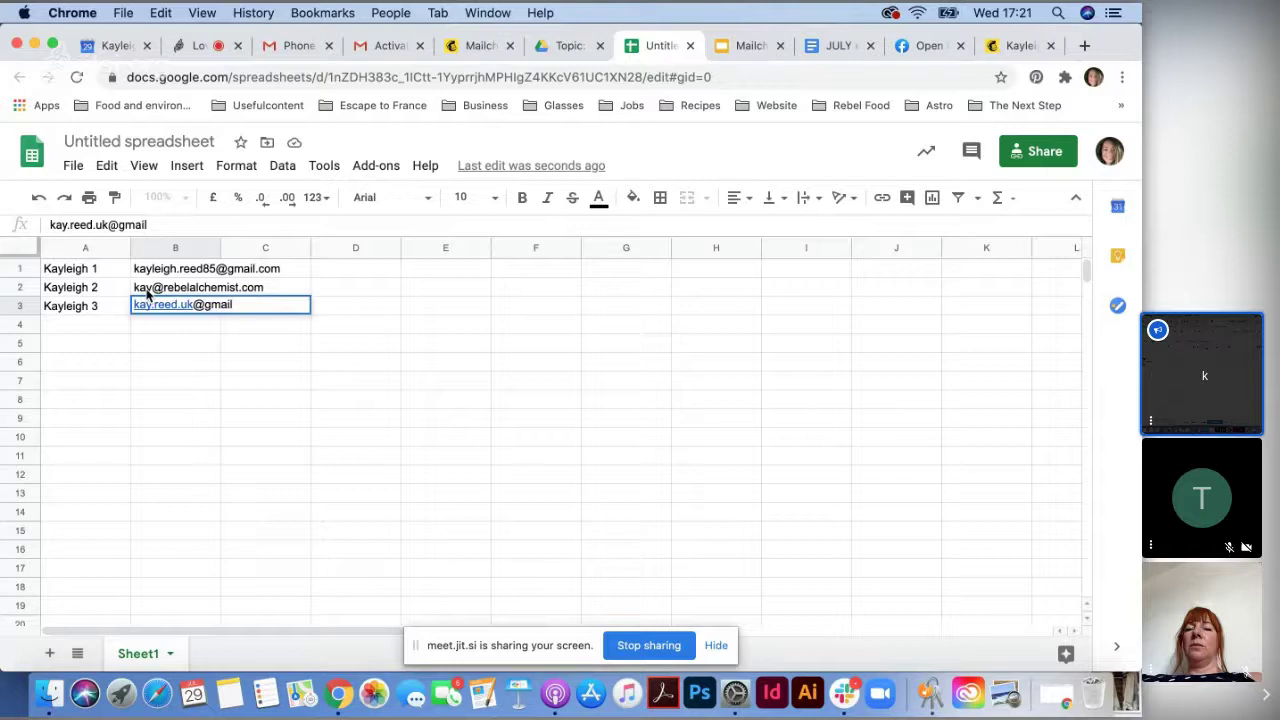
{"action": "key", "text": "Return"}
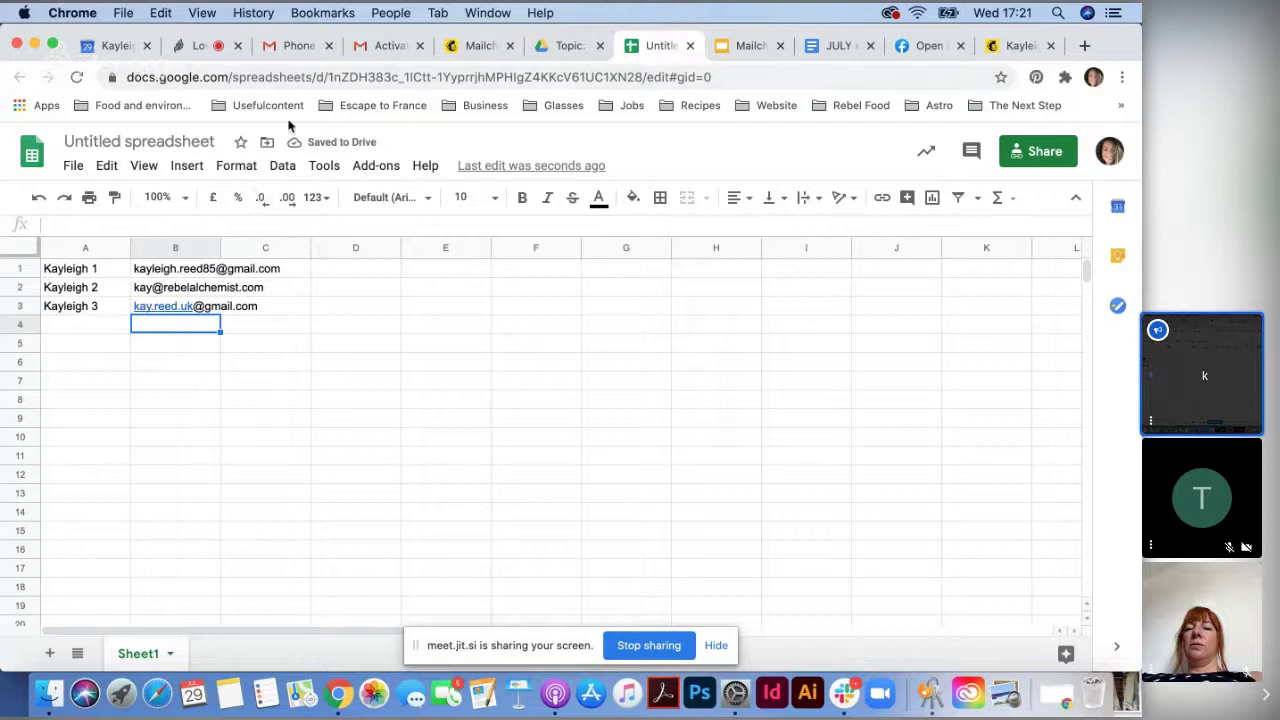
- Rename the spreadsheet to 'TEST'
{"action": "left_click", "coordinate": [75, 166]}
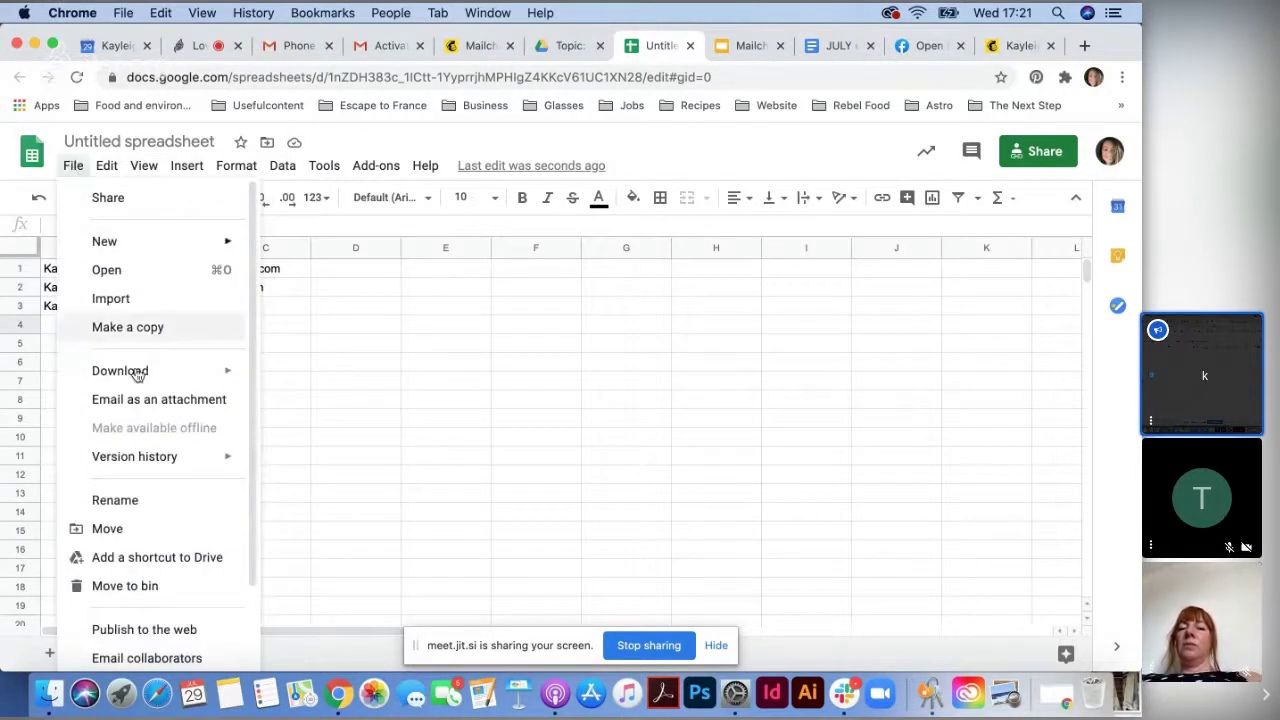
{"action": "left_click", "coordinate": [446, 362]}
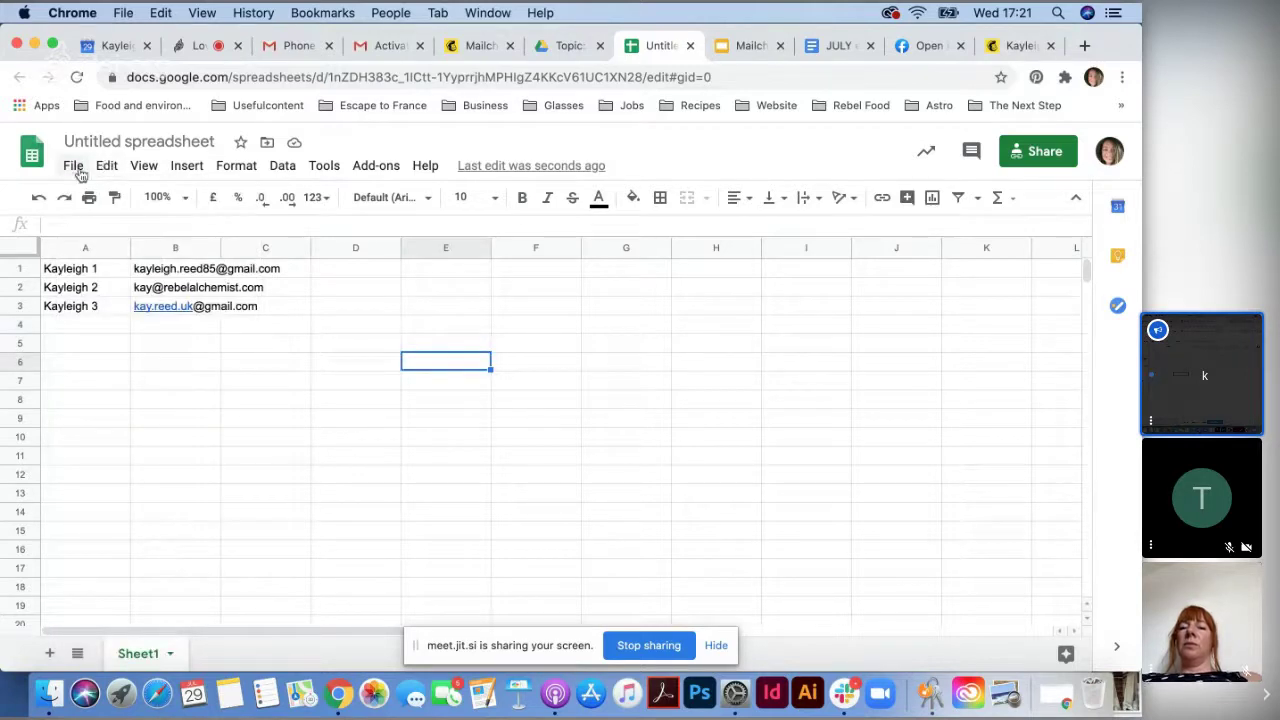
{"action": "left_click", "coordinate": [119, 140]}
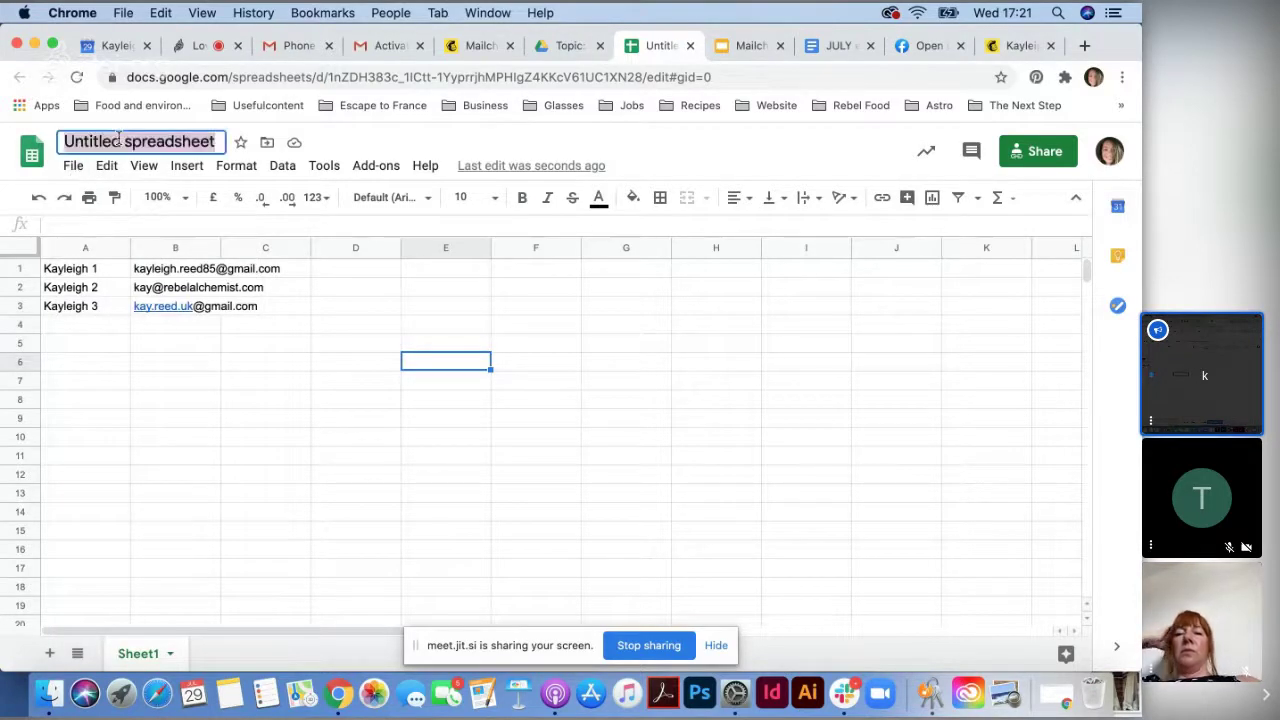
{"action": "type", "text": "TEST"}
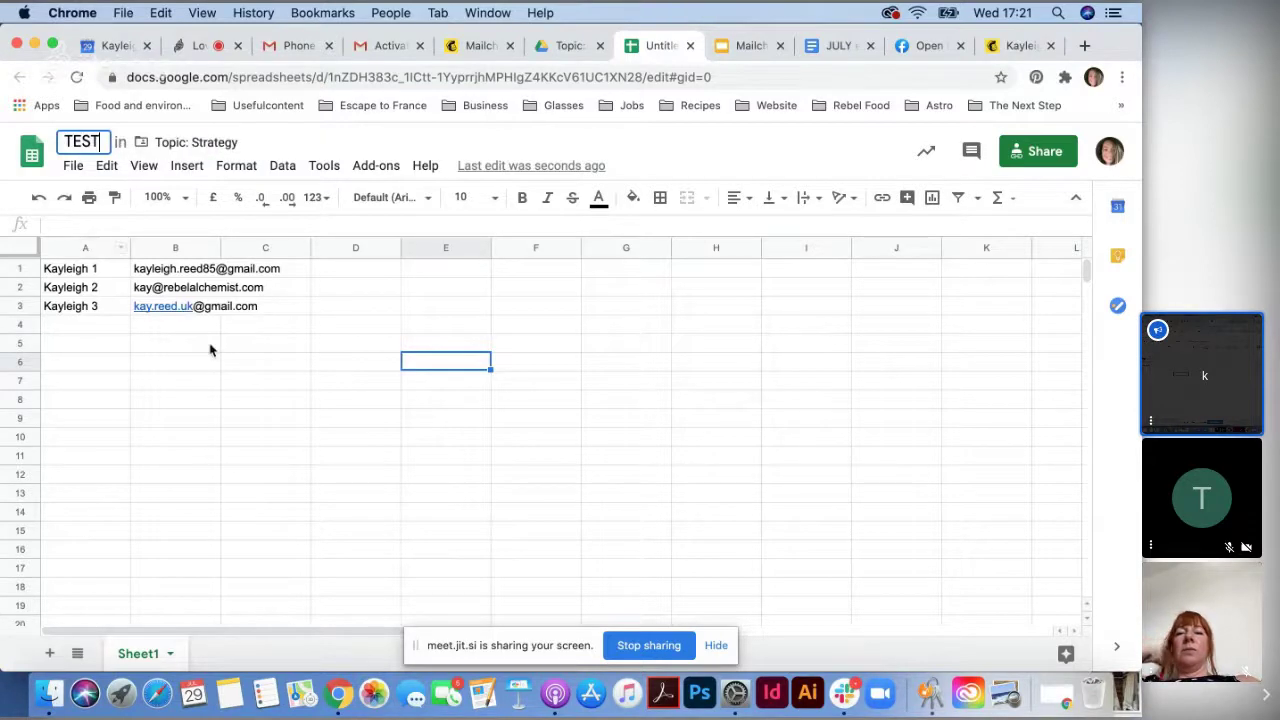
{"action": "left_click", "coordinate": [210, 345]}
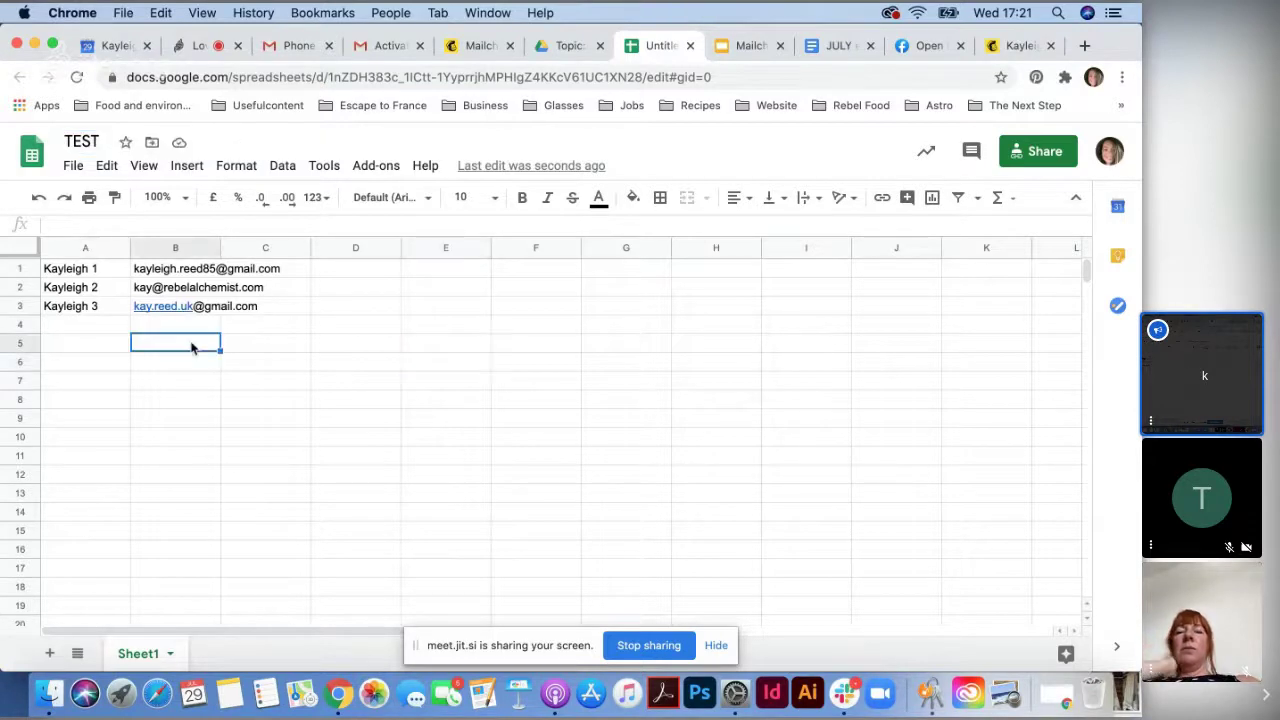
- Download the sheet as TEST.xlsx and switch to the Mailchimp tab
{"action": "left_click", "coordinate": [73, 167]}
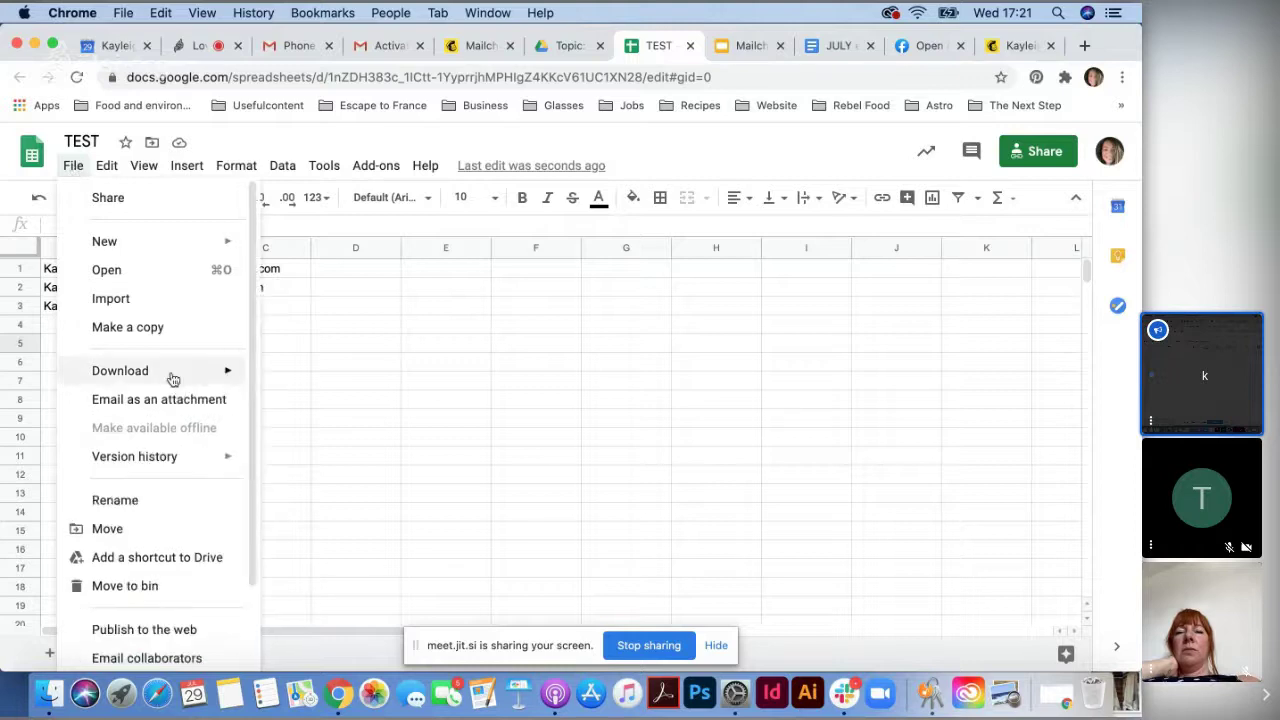
{"action": "mouse_move", "coordinate": [169, 377]}
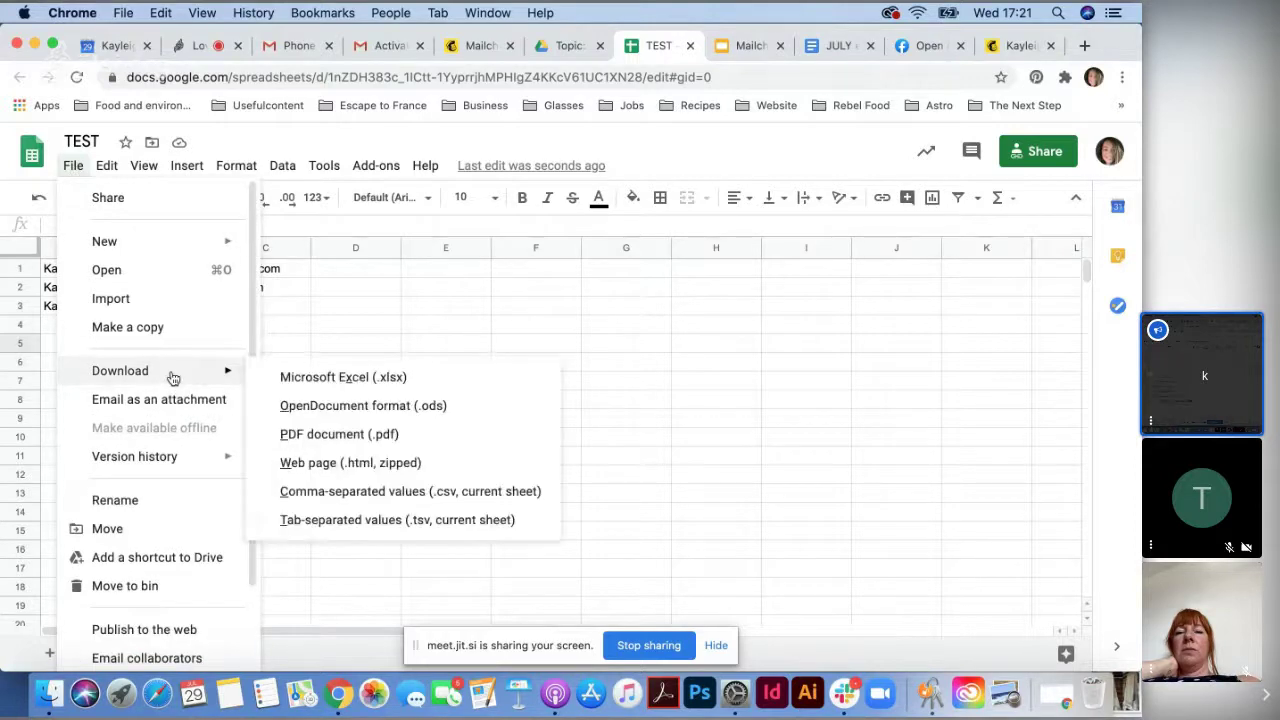
{"action": "left_click", "coordinate": [381, 379]}
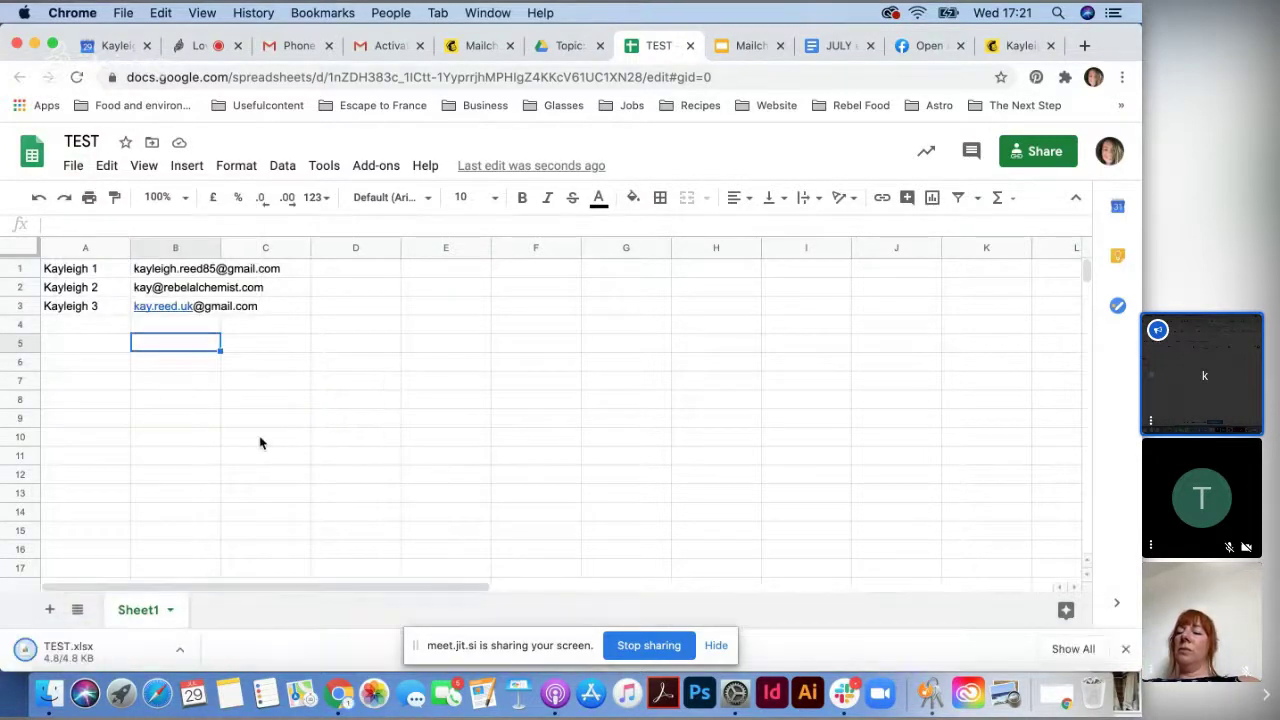
{"action": "left_click", "coordinate": [1003, 50]}
- Go to Mailchimp's Audience dashboard
{"action": "left_click", "coordinate": [490, 46]}
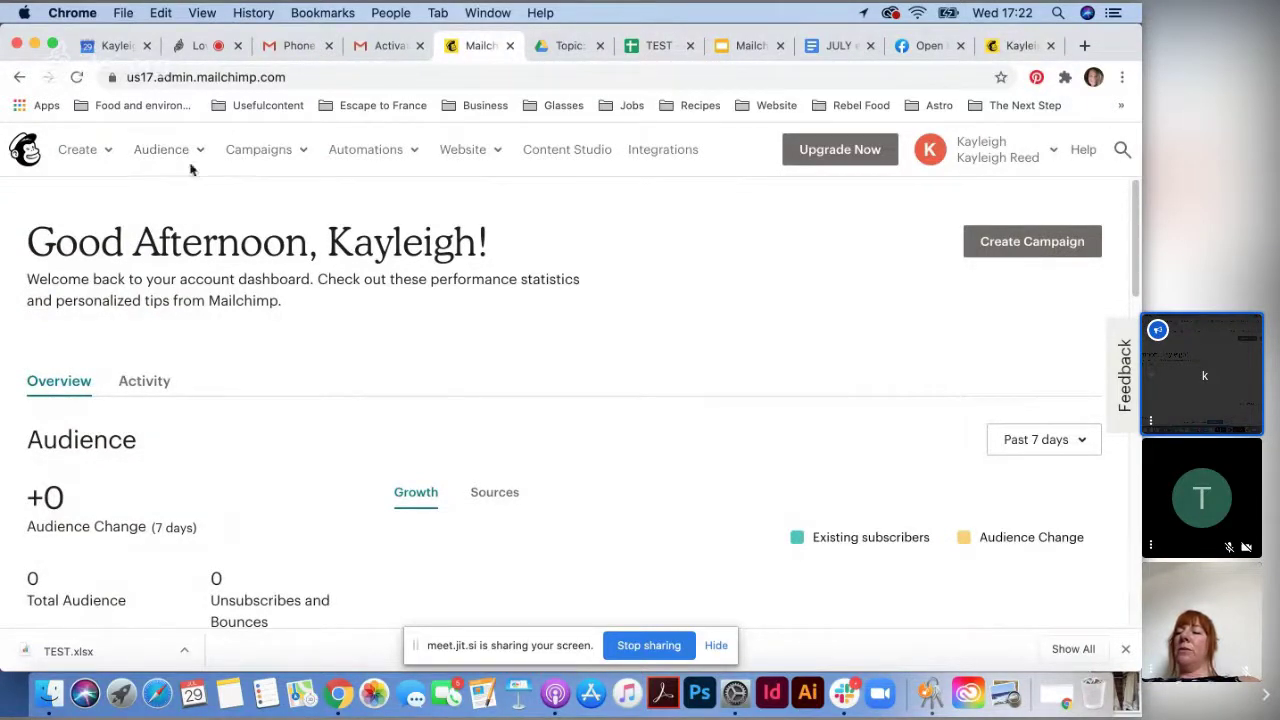
{"action": "left_click", "coordinate": [161, 149]}
{"action": "left_click", "coordinate": [285, 200]}
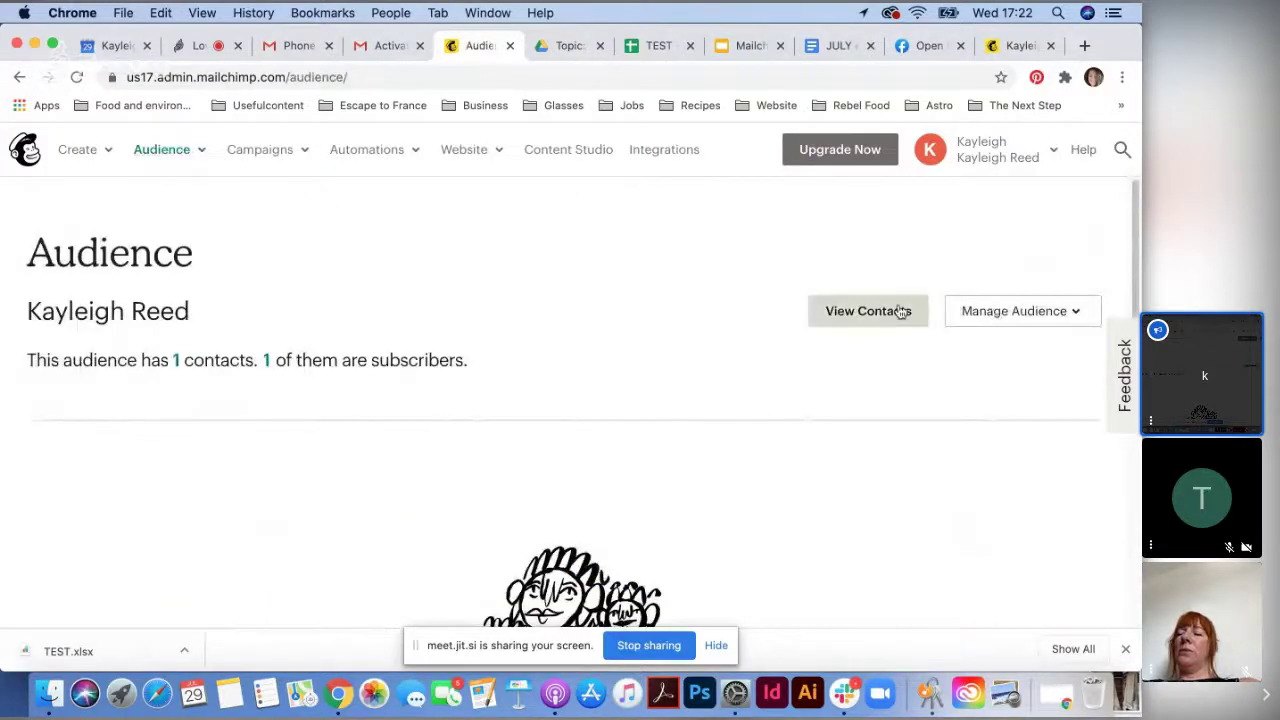
{"action": "scroll", "coordinate": [583, 414], "scroll_direction": "down", "scroll_amount": 6}
{"action": "scroll", "coordinate": [680, 395], "scroll_direction": "up", "scroll_amount": 4}
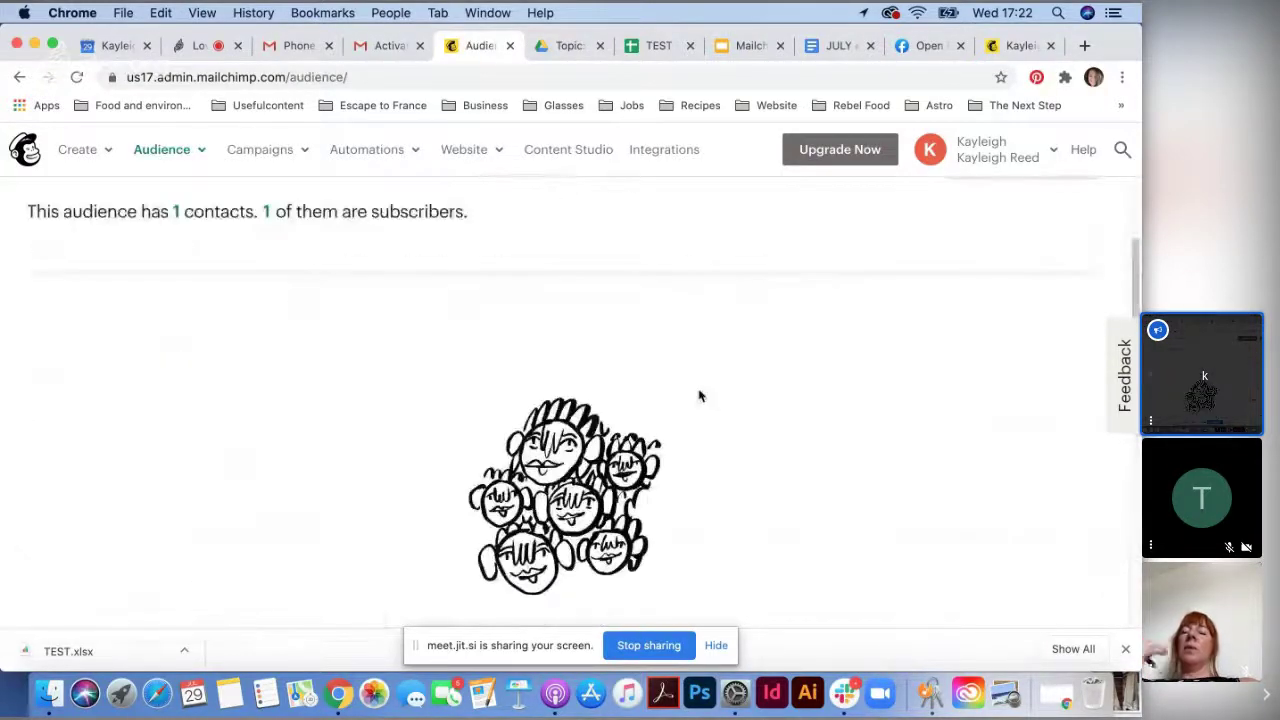
{"action": "scroll", "coordinate": [699, 396], "scroll_direction": "down", "scroll_amount": 3}
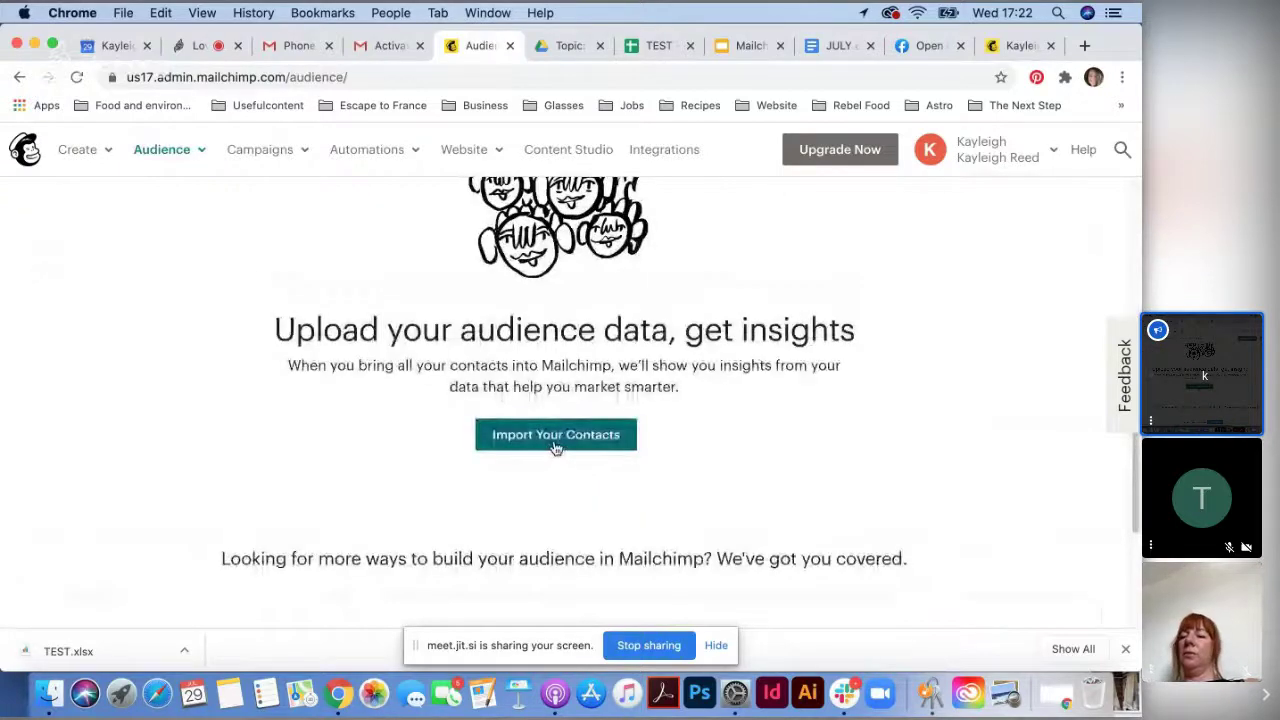
- Start a contact import using Copy and paste, then return to the TEST sheet
{"action": "left_click", "coordinate": [555, 440]}
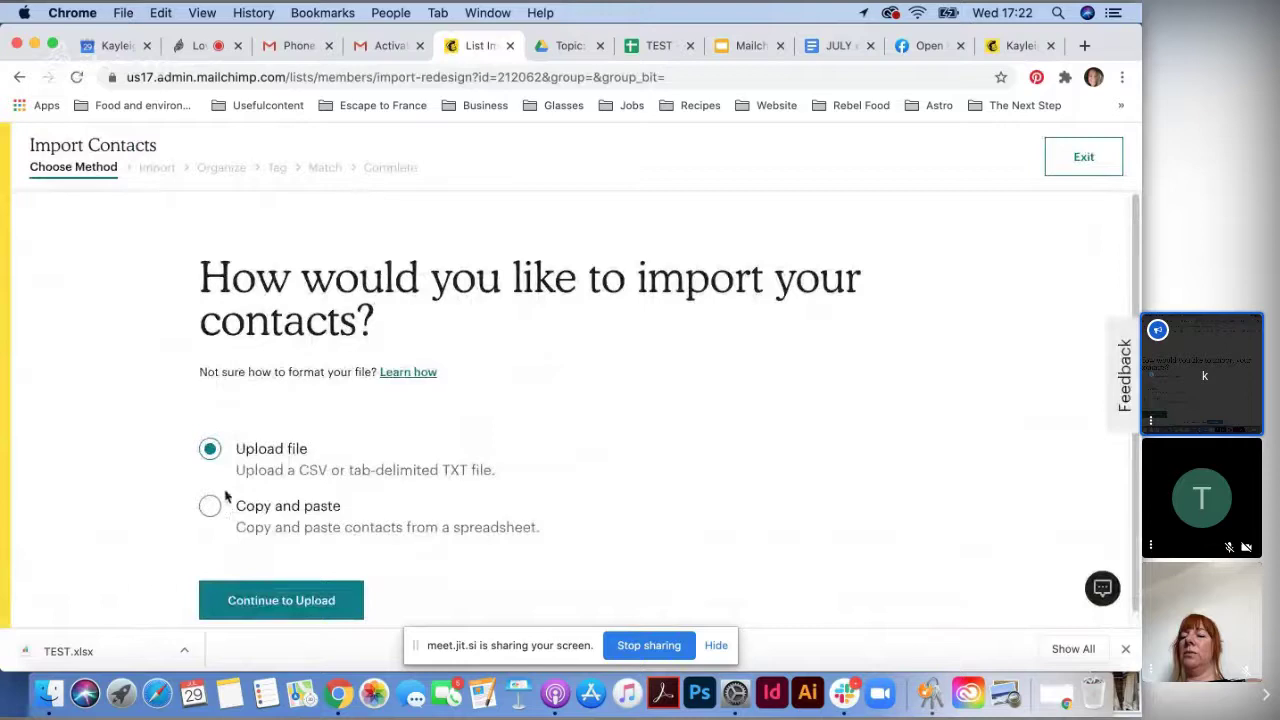
{"action": "scroll", "coordinate": [263, 490], "scroll_direction": "down", "scroll_amount": 1}
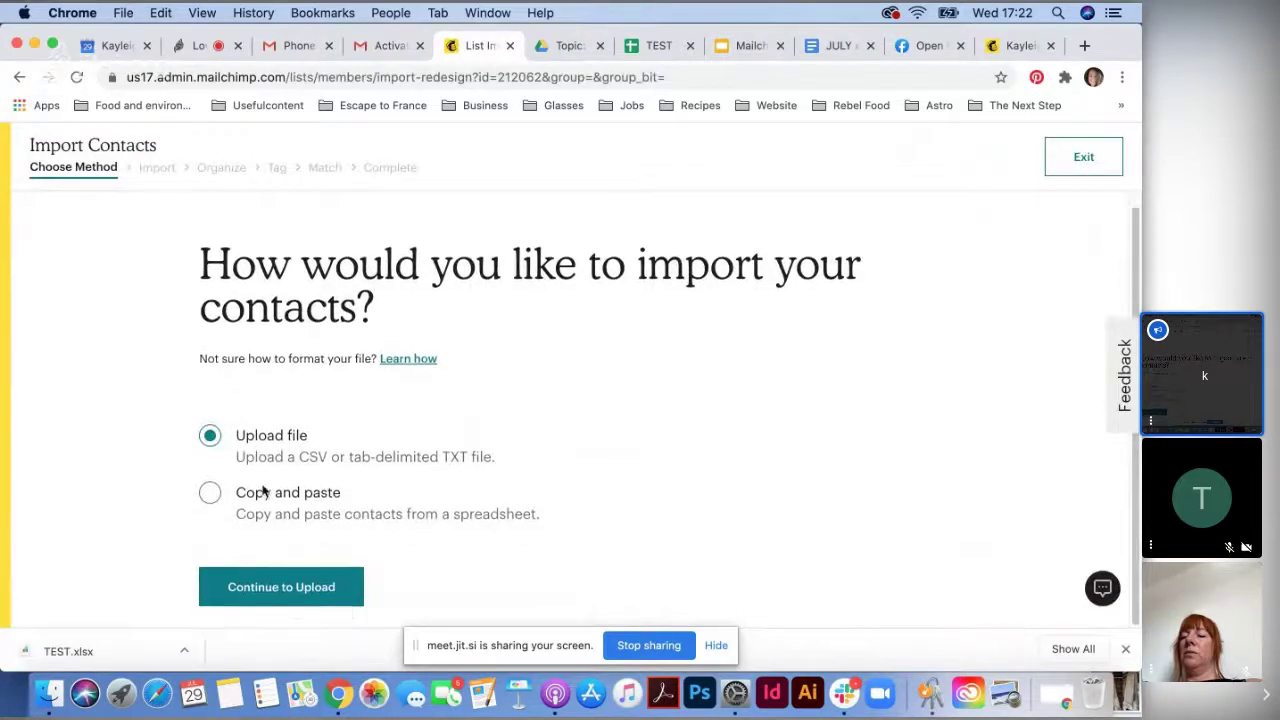
{"action": "left_click", "coordinate": [209, 493]}
{"action": "left_click", "coordinate": [632, 48]}
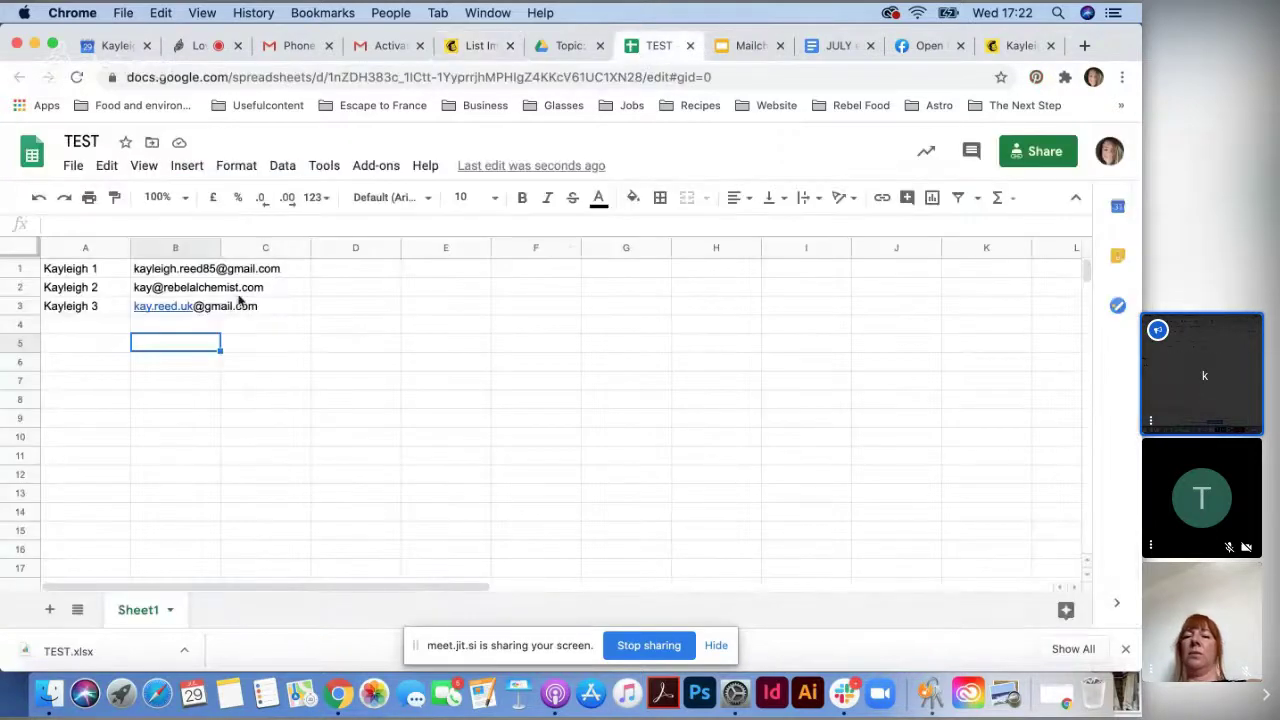
- Check the download formats, then copy the three contacts in A1:B3
{"action": "left_click", "coordinate": [76, 168]}
{"action": "mouse_move", "coordinate": [157, 374]}
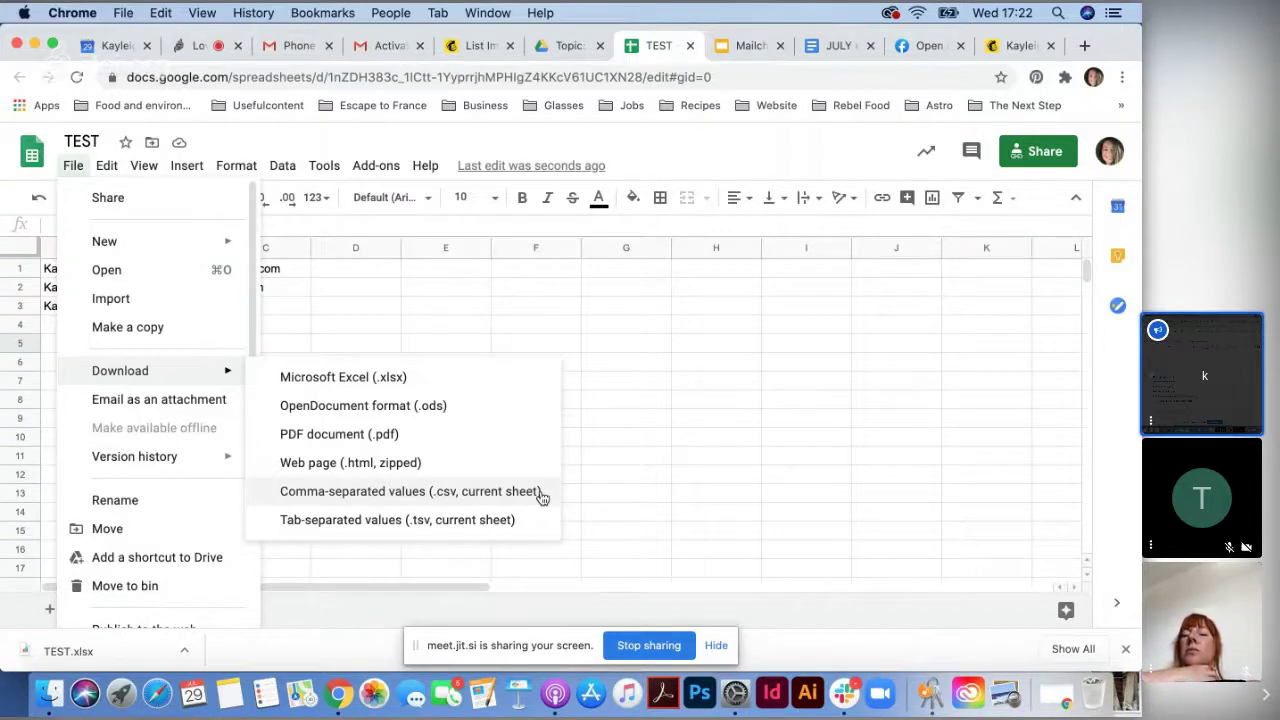
{"action": "left_click", "coordinate": [672, 477]}
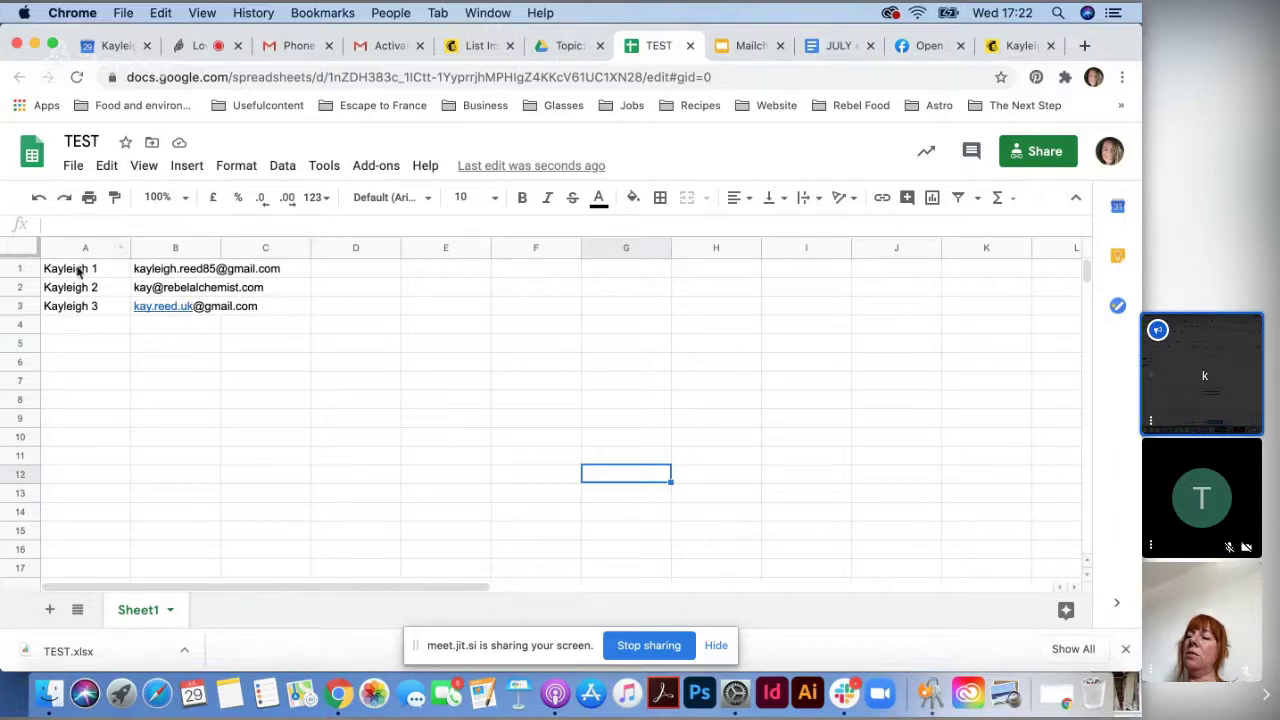
{"action": "left_click_drag", "start_coordinate": [79, 272], "coordinate": [205, 310]}
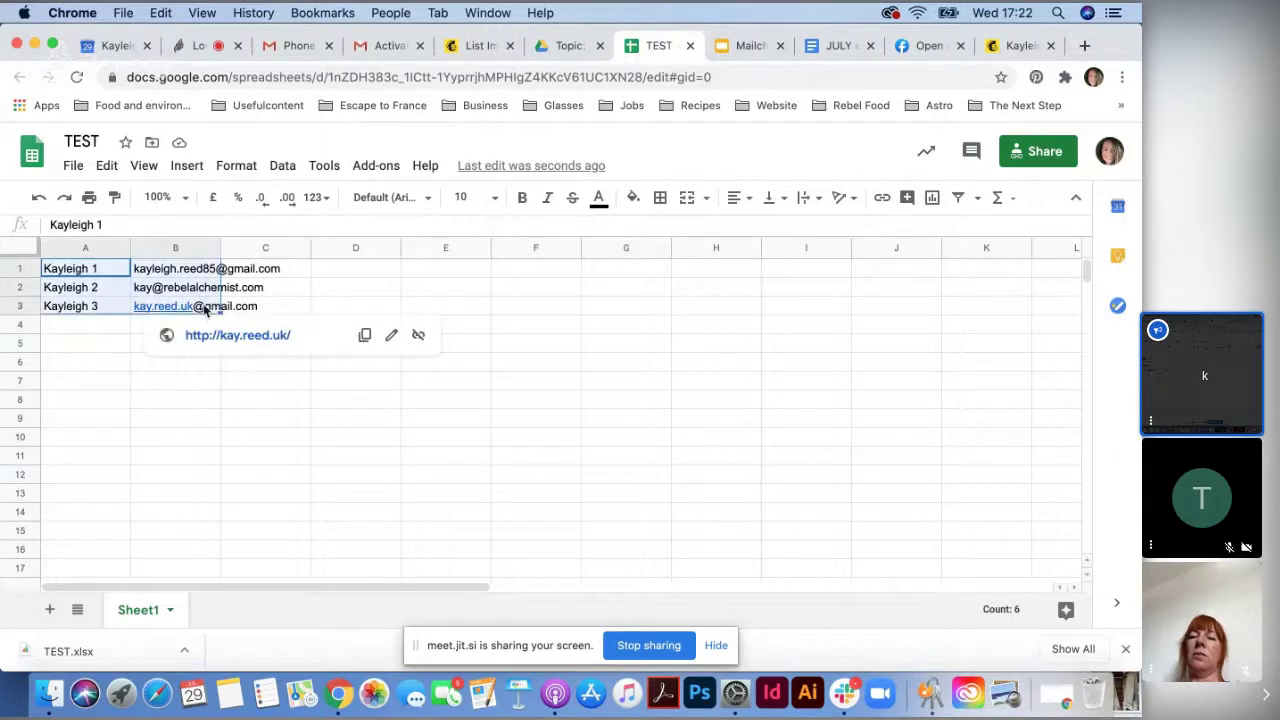
{"action": "key", "text": "ctrl+c"}
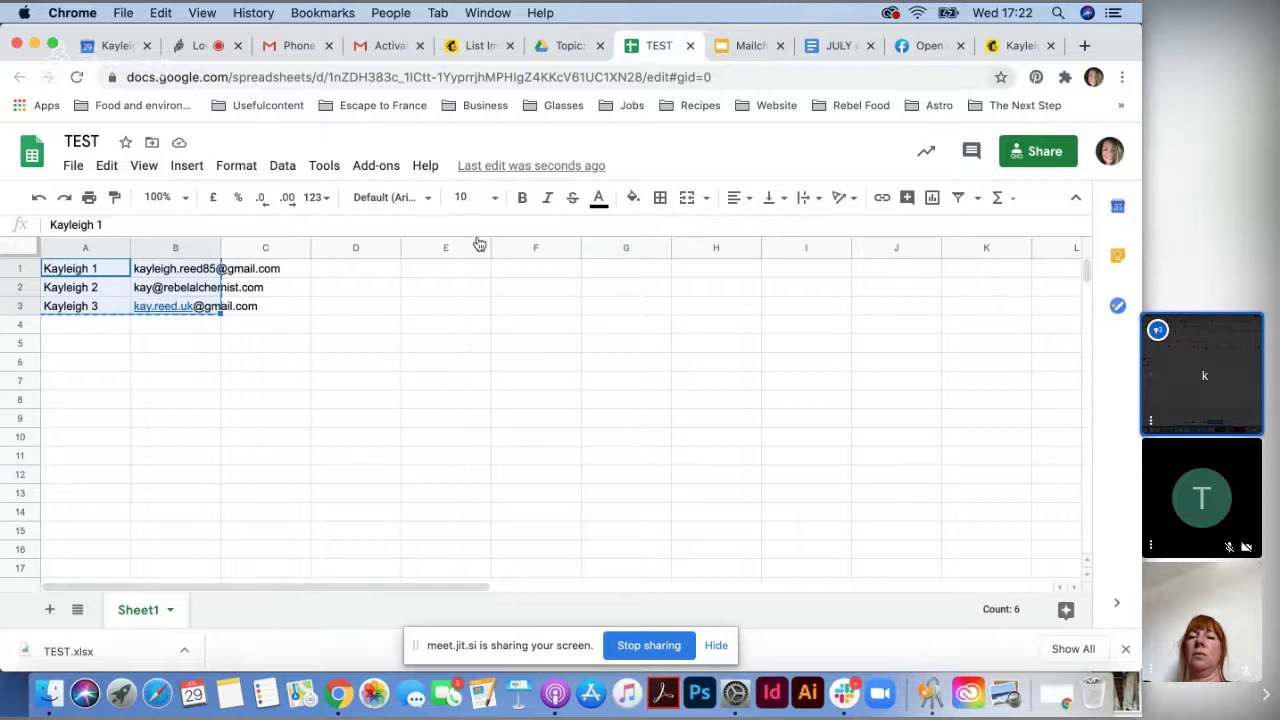
- Remove the stray dot from B3's e-mail, recopy A1:B3 and return to Mailchimp
{"action": "left_click", "coordinate": [175, 306]}
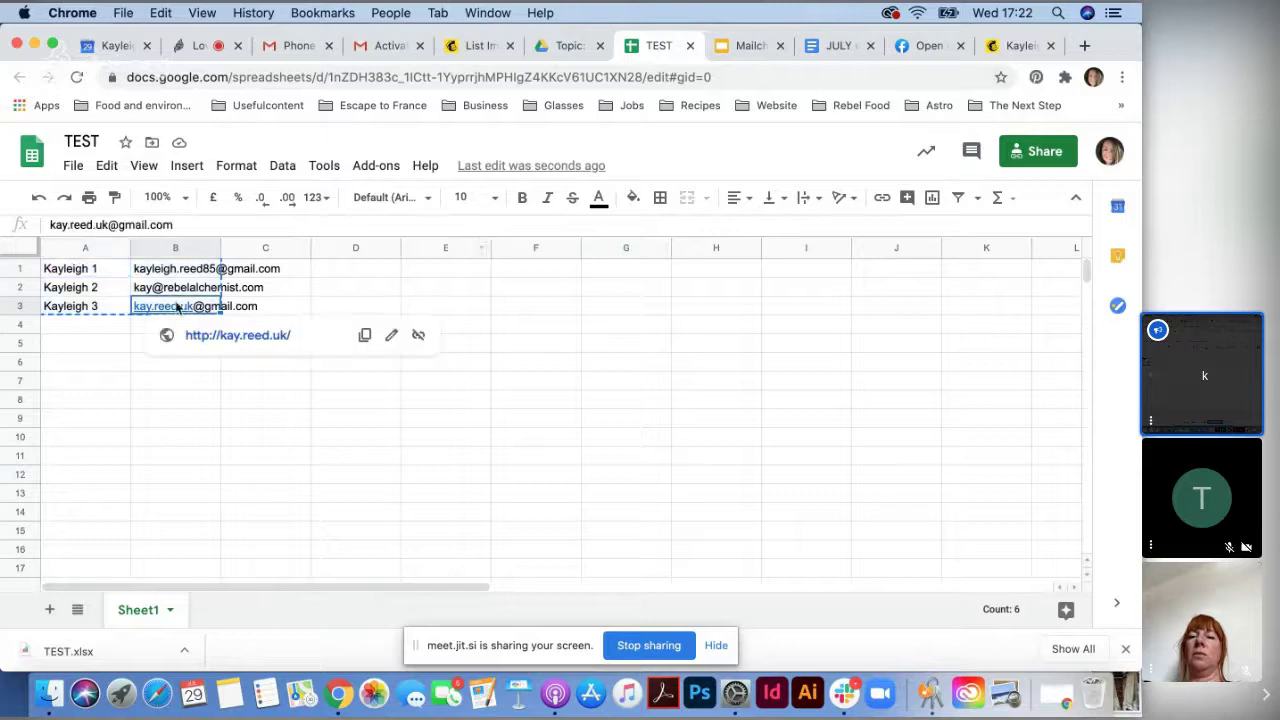
{"action": "left_click", "coordinate": [98, 225]}
{"action": "key", "text": "BackSpace"}
{"action": "left_click", "coordinate": [445, 361]}
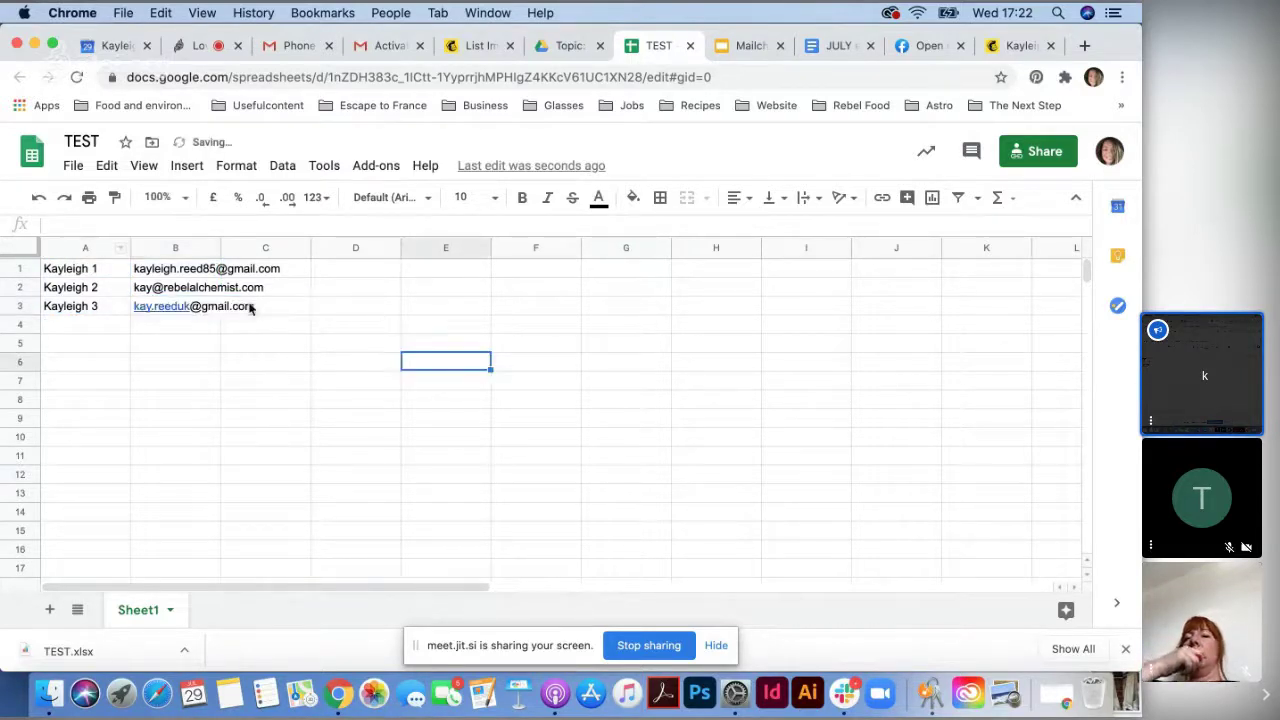
{"action": "left_click_drag", "start_coordinate": [85, 268], "coordinate": [183, 318]}
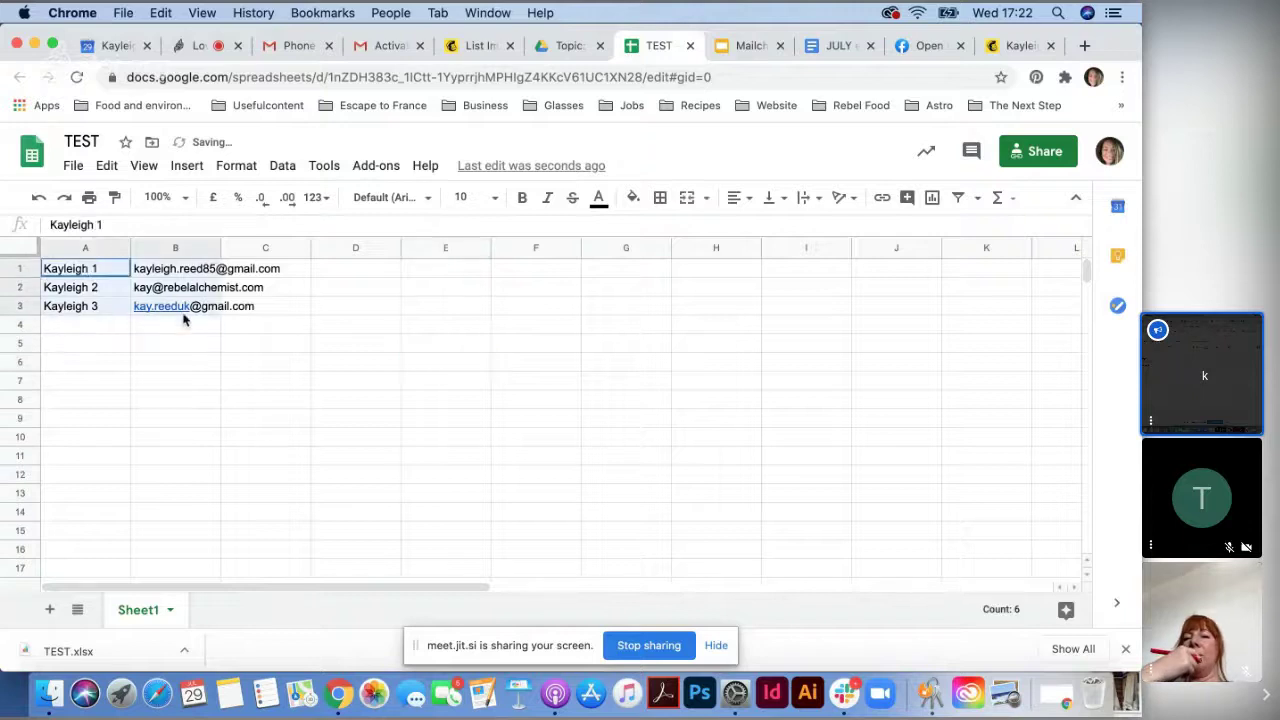
{"action": "mouse_move", "coordinate": [184, 313]}
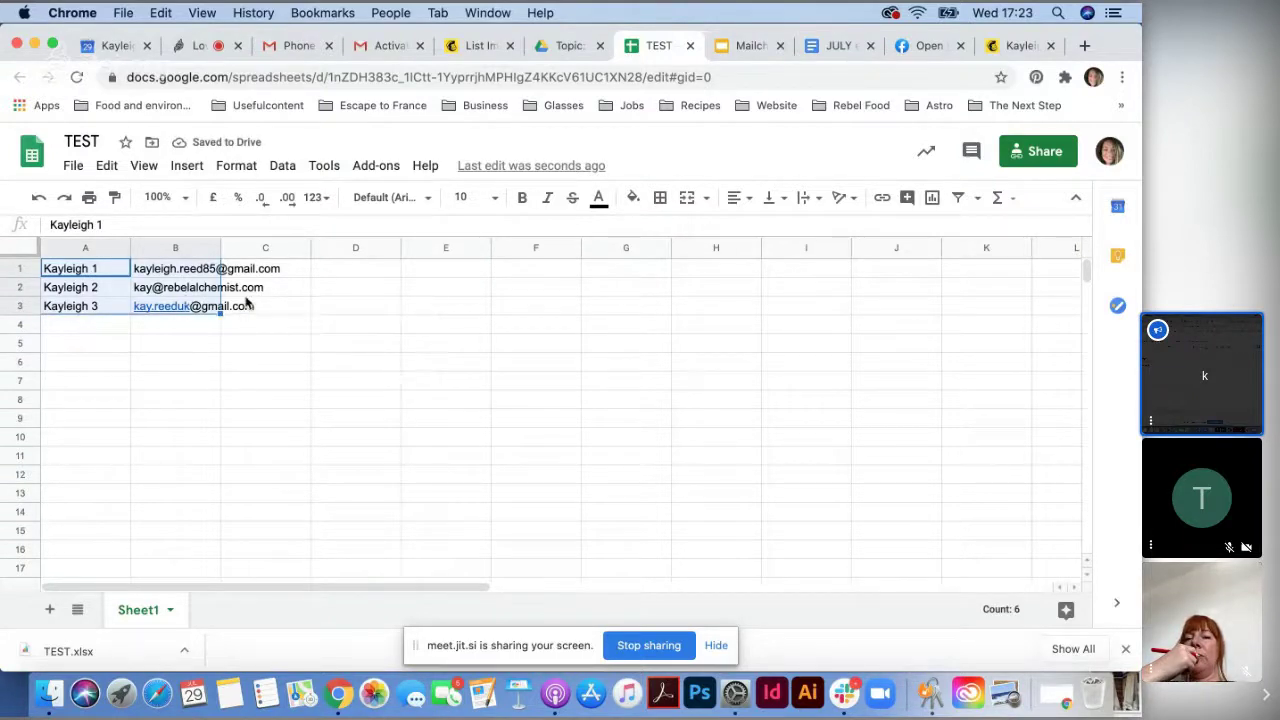
{"action": "key", "text": "super+c"}
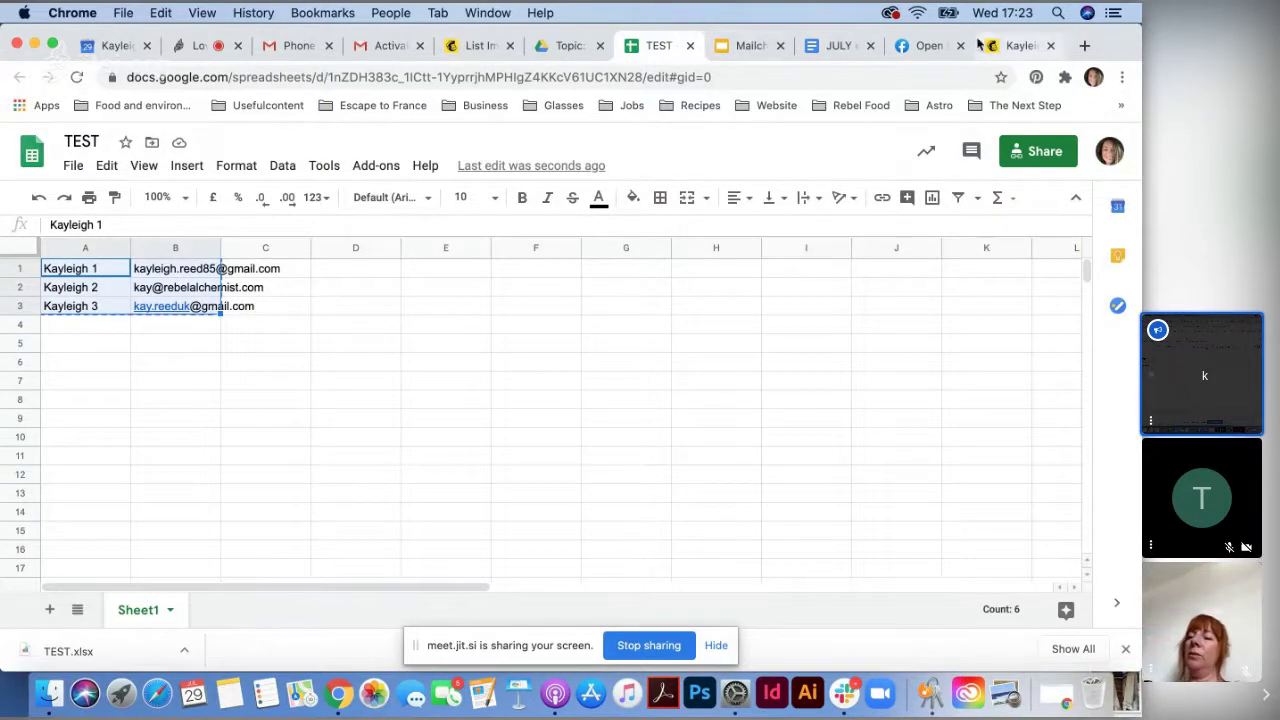
{"action": "left_click", "coordinate": [1005, 52]}
- Paste the three copied contacts into the import field and continue to Organize
{"action": "left_click", "coordinate": [480, 45]}
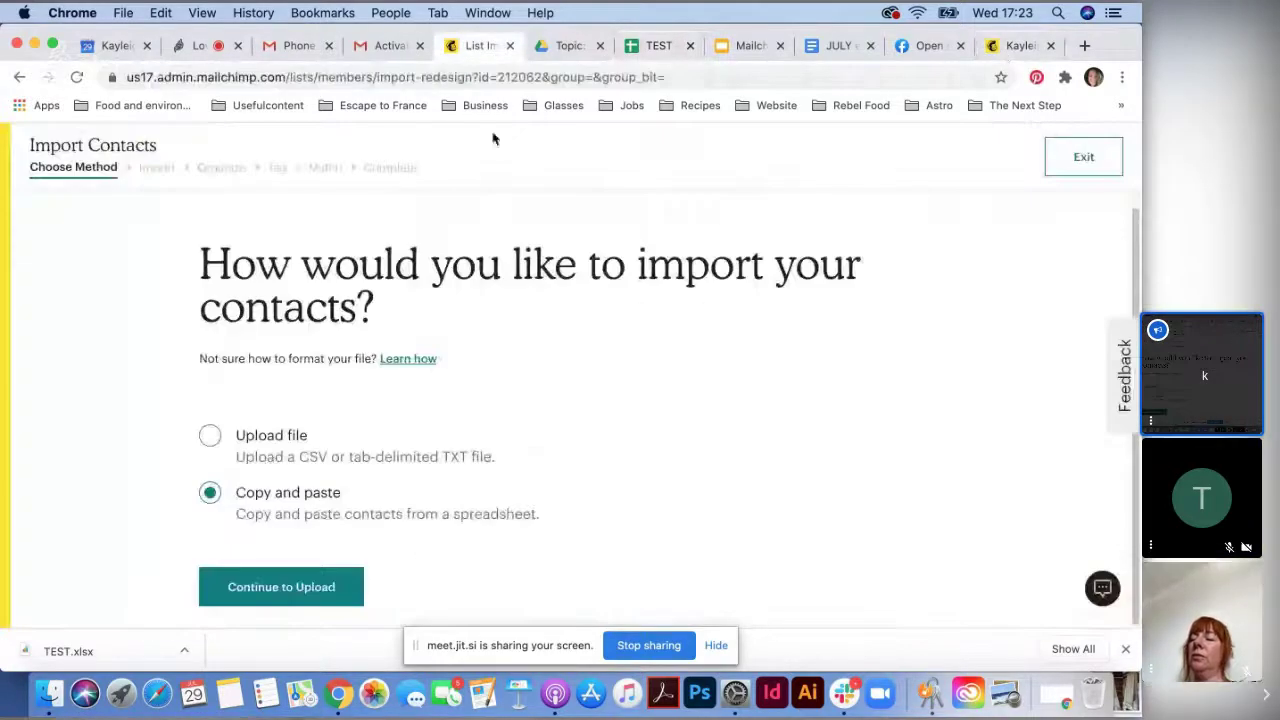
{"action": "left_click", "coordinate": [305, 597]}
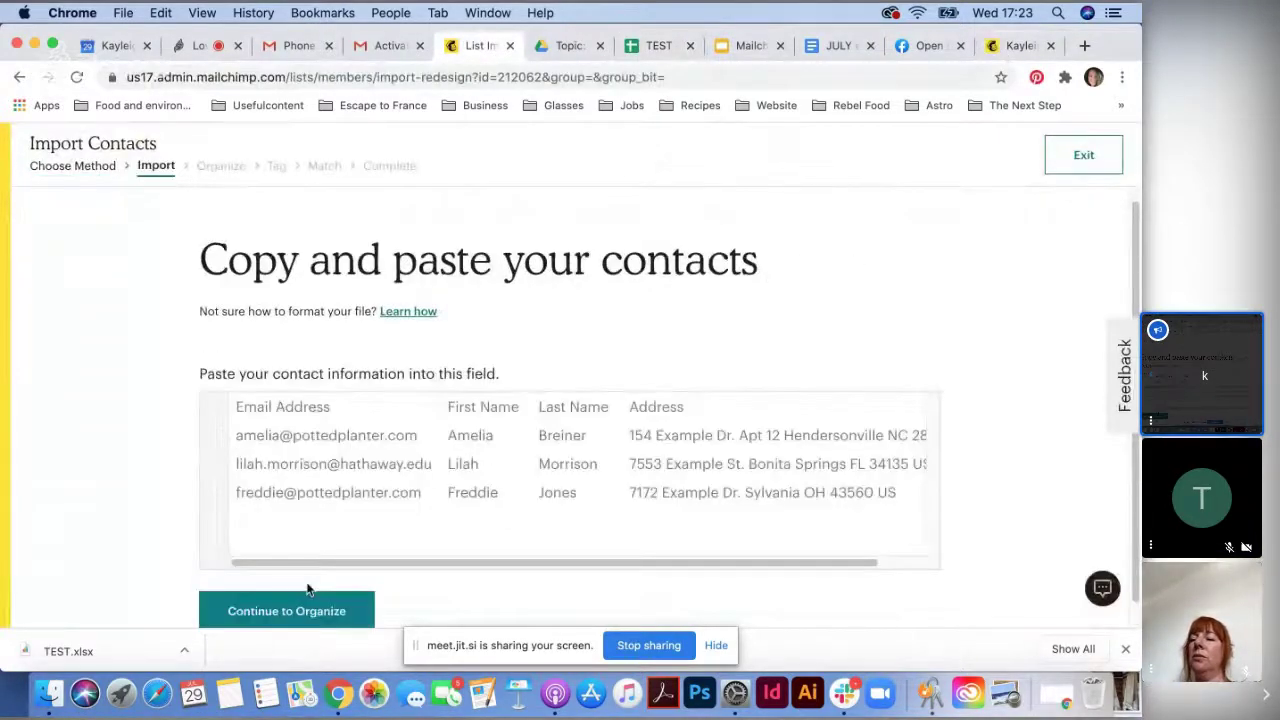
{"action": "left_click", "coordinate": [311, 397]}
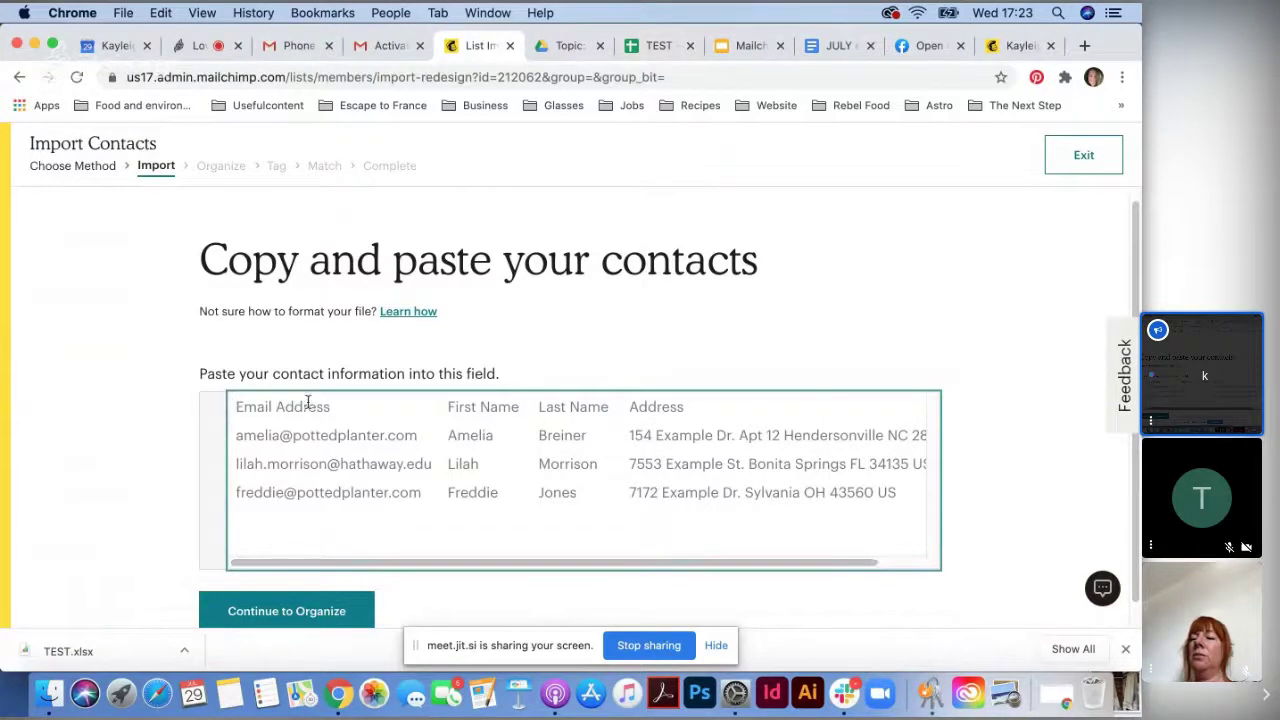
{"action": "key", "text": "super+v"}
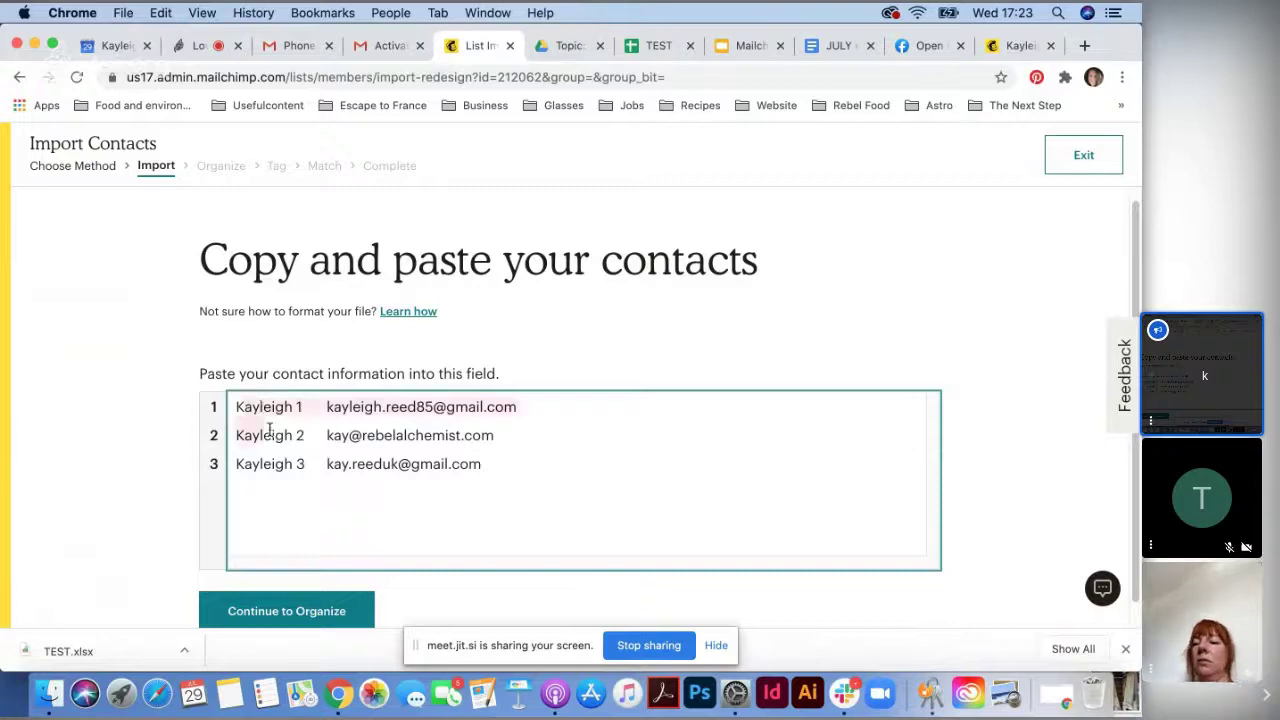
{"action": "left_click", "coordinate": [290, 616]}
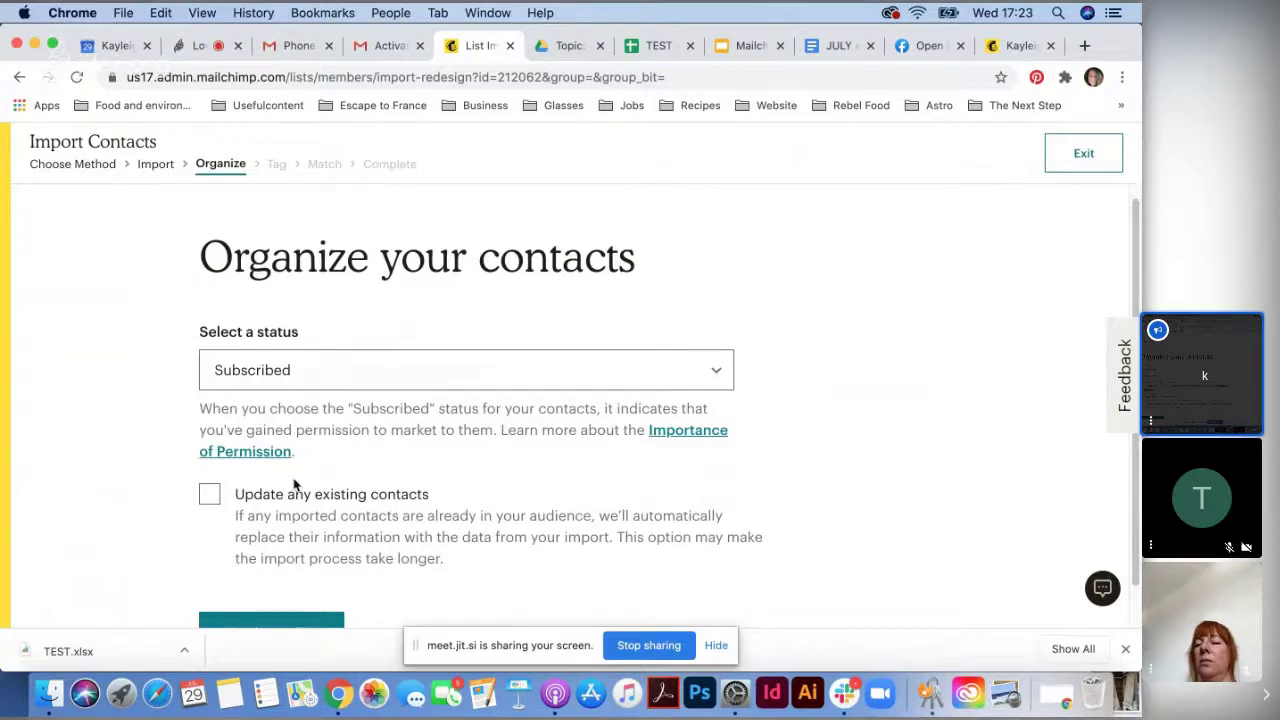
{"action": "scroll", "coordinate": [214, 465], "scroll_direction": "down", "scroll_amount": 2}
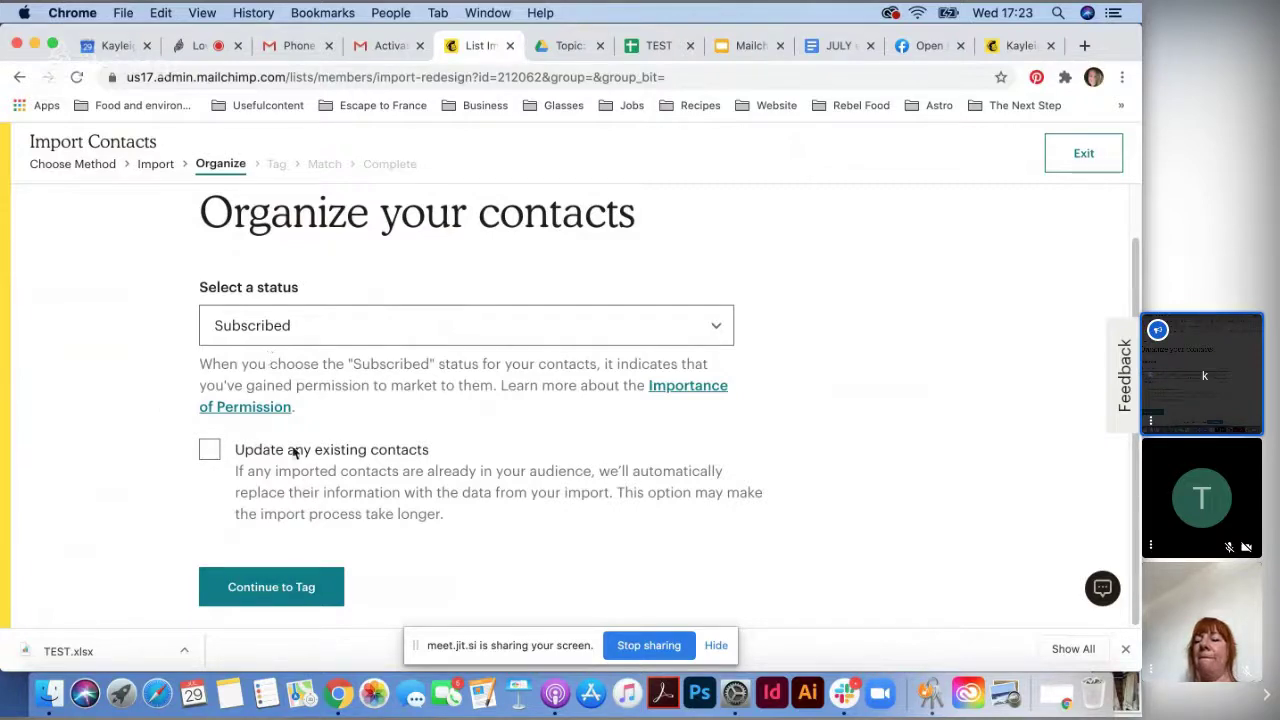
- Continue the import from Organize to the Tag step
{"action": "left_click", "coordinate": [285, 586]}
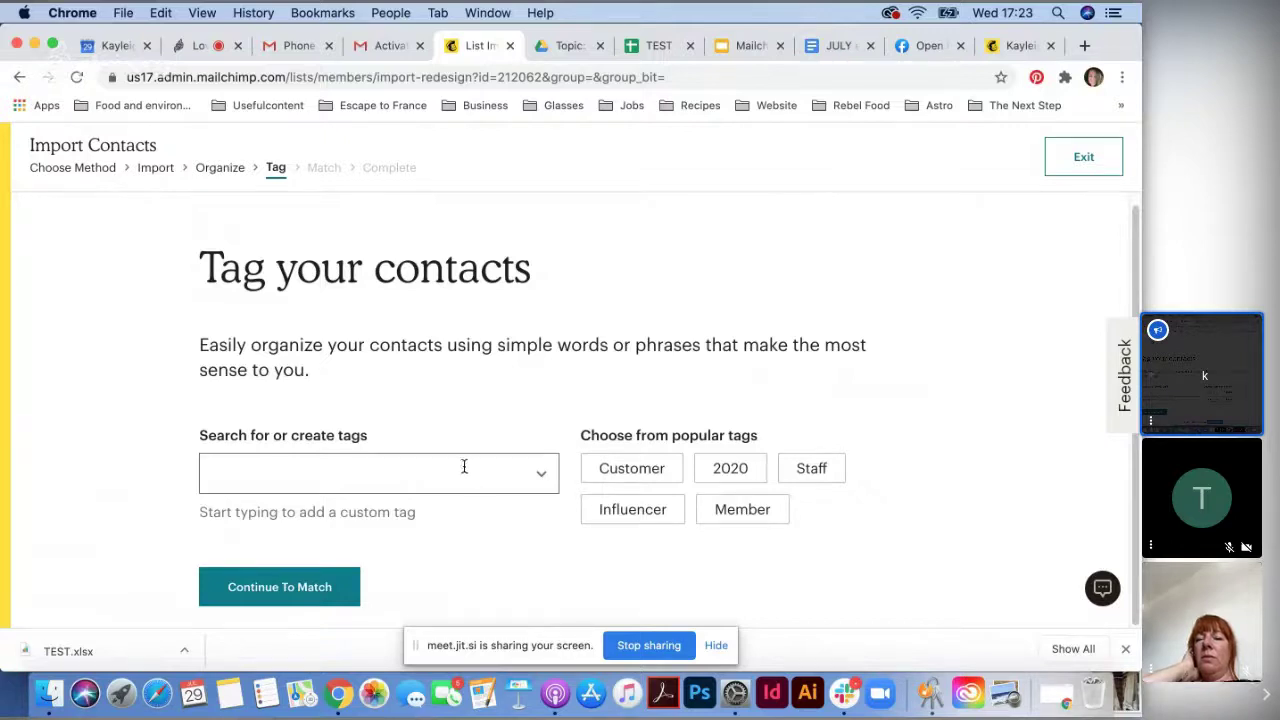
- Replace a trial 'Test' tag with a new 'from OFN' tag and continue to Match
{"action": "left_click", "coordinate": [463, 466]}
{"action": "type", "text": "Test"}
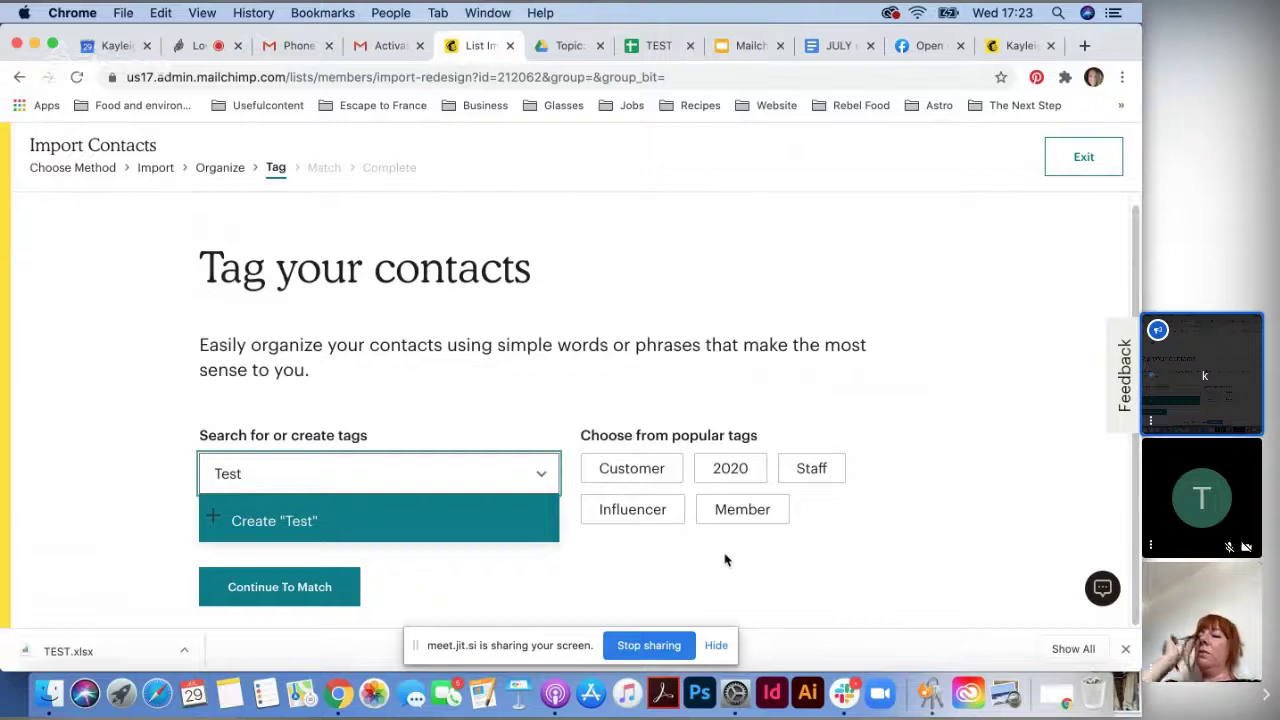
{"action": "key", "text": "Return"}
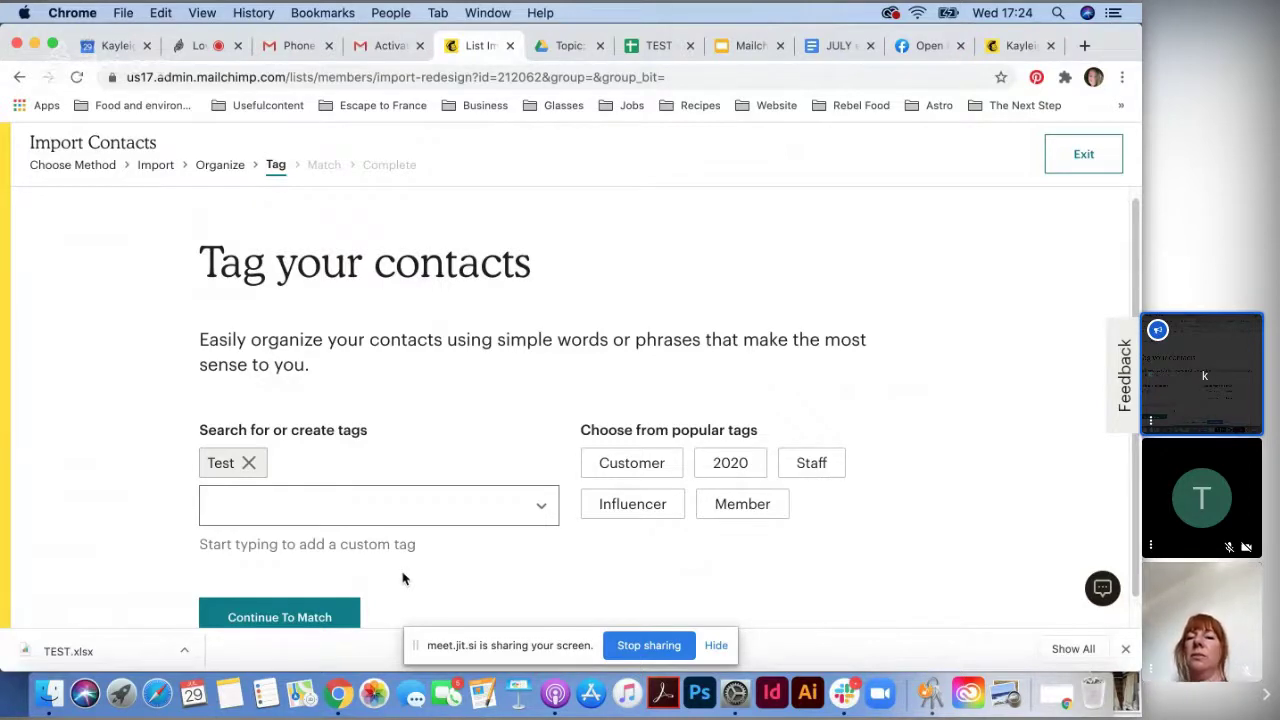
{"action": "left_click", "coordinate": [249, 463]}
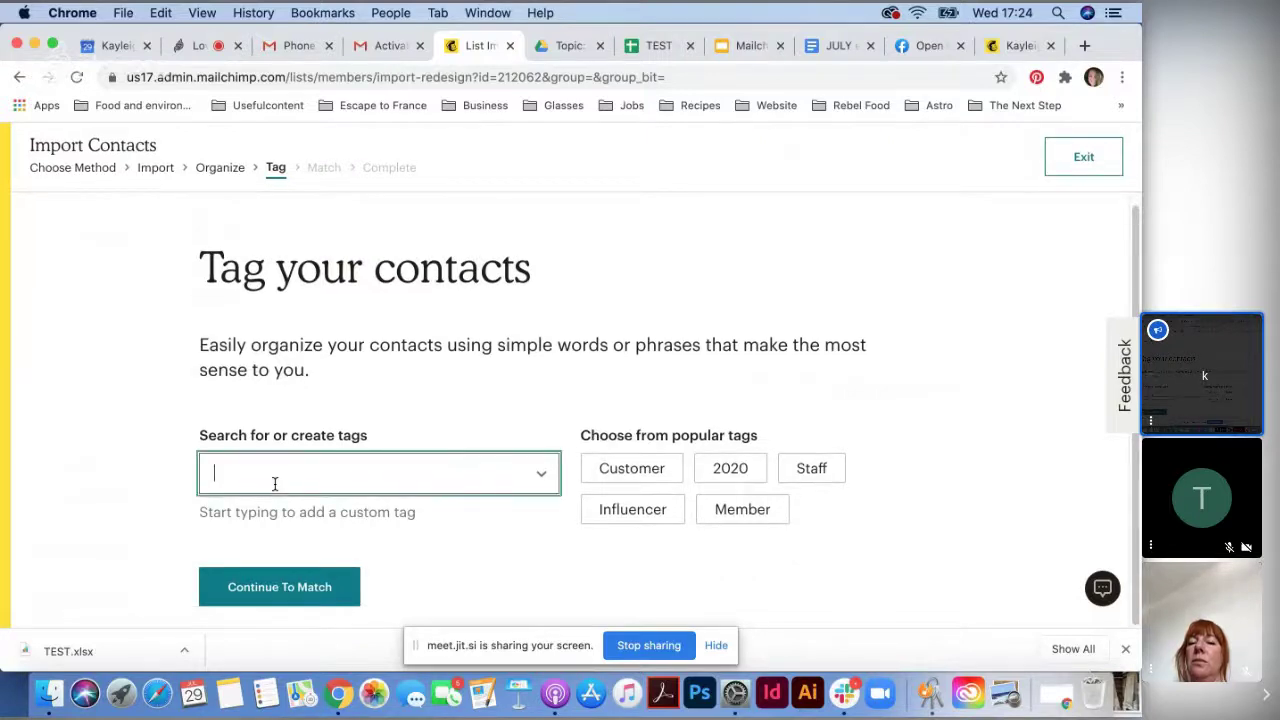
{"action": "type", "text": "from"}
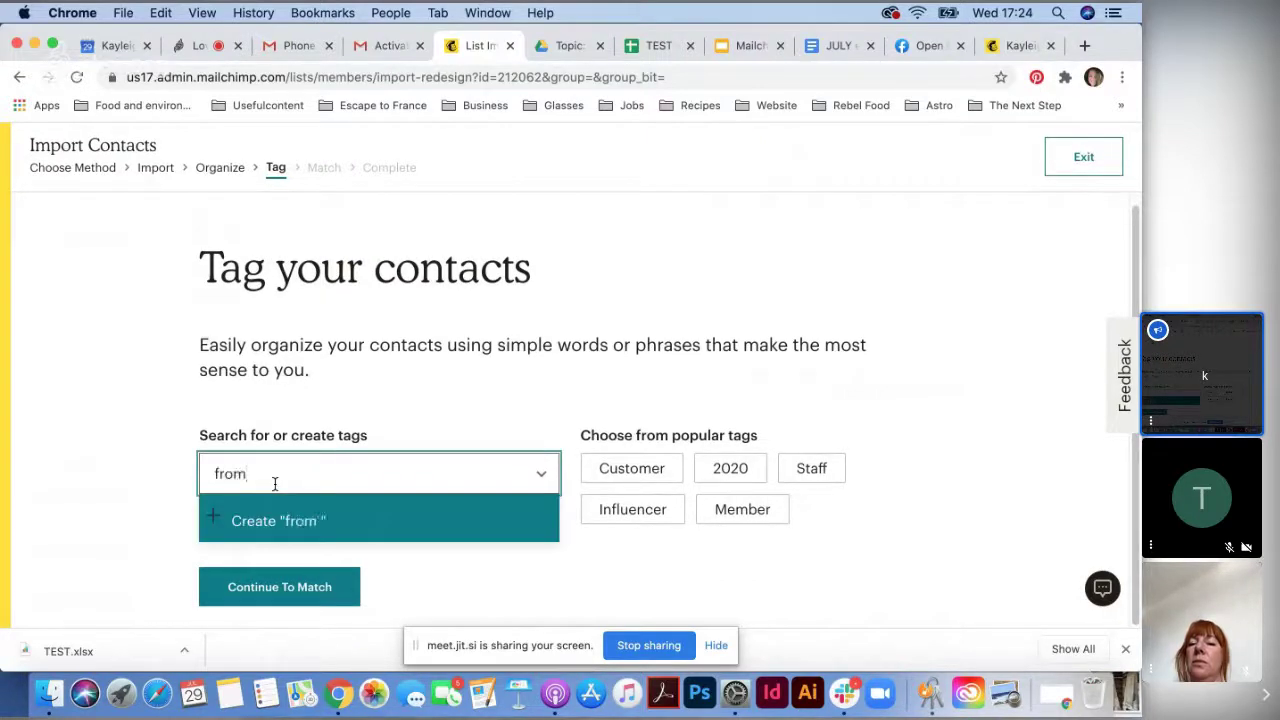
{"action": "type", "text": " OFN"}
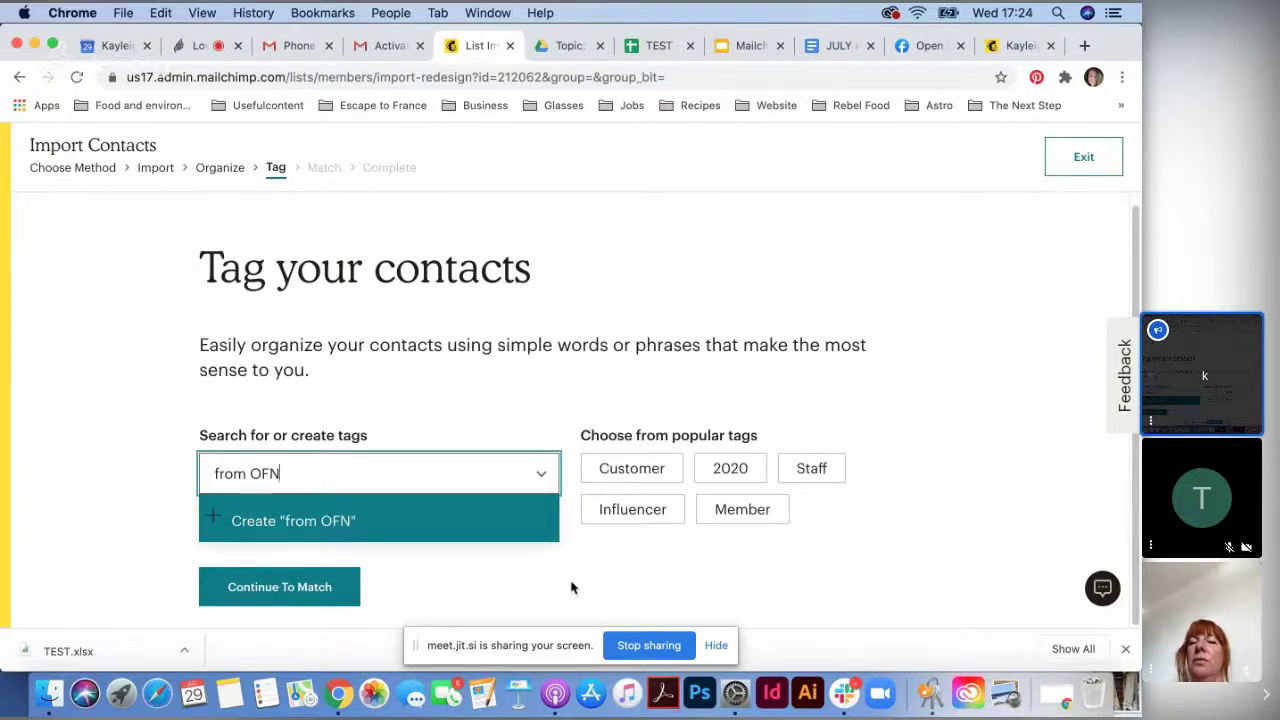
{"action": "key", "text": "Return"}
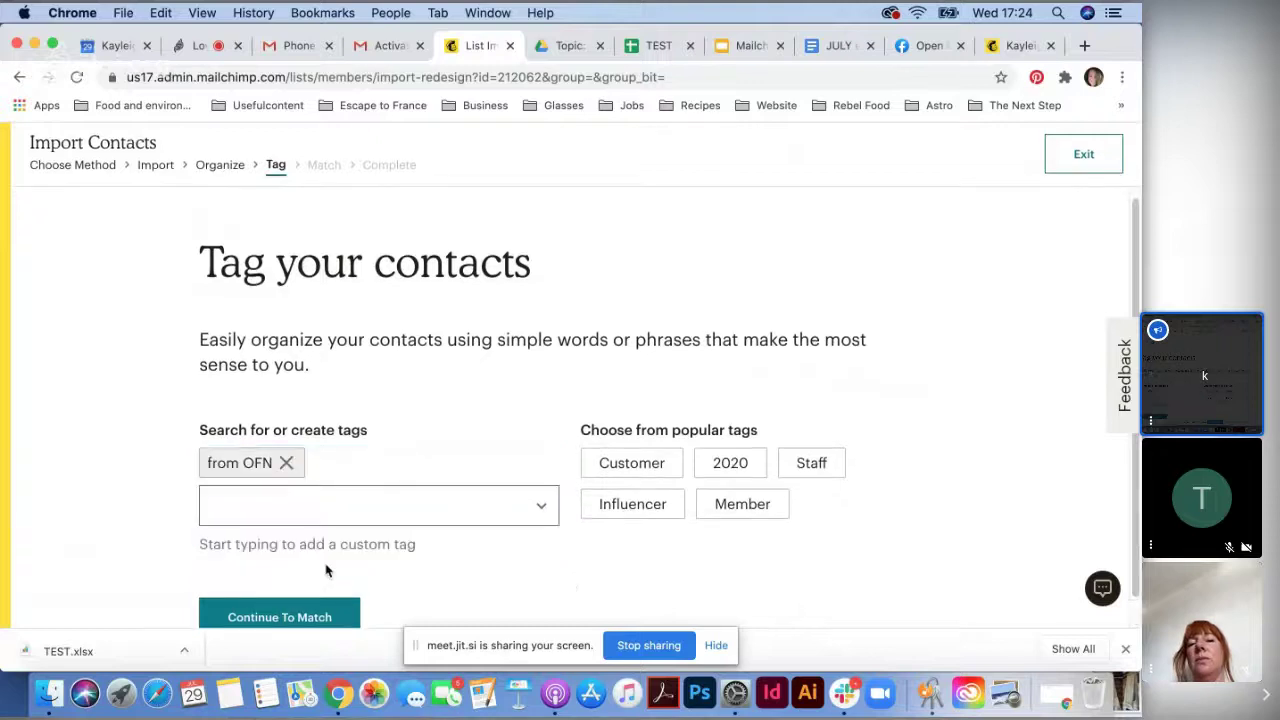
{"action": "left_click", "coordinate": [333, 617]}
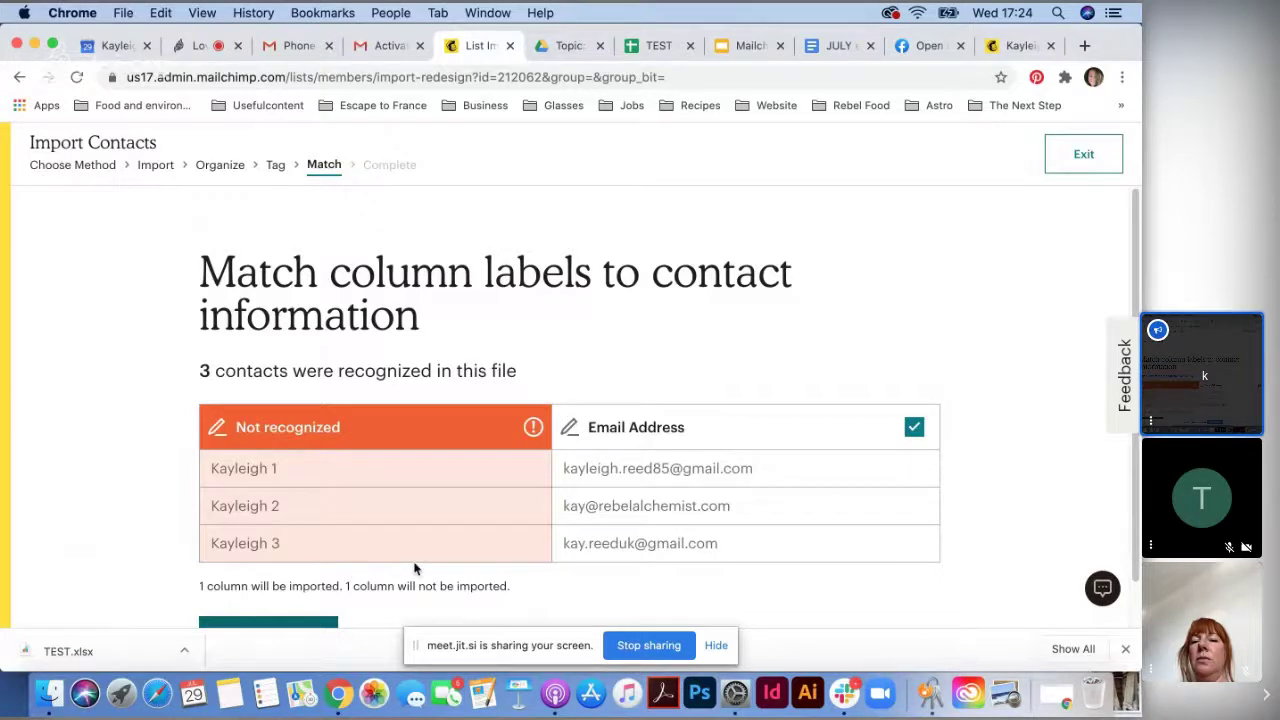
- Map the unrecognized name column to First Name (FNAME), confirm, and finalize the import
{"action": "scroll", "coordinate": [415, 568], "scroll_direction": "down", "scroll_amount": 1}
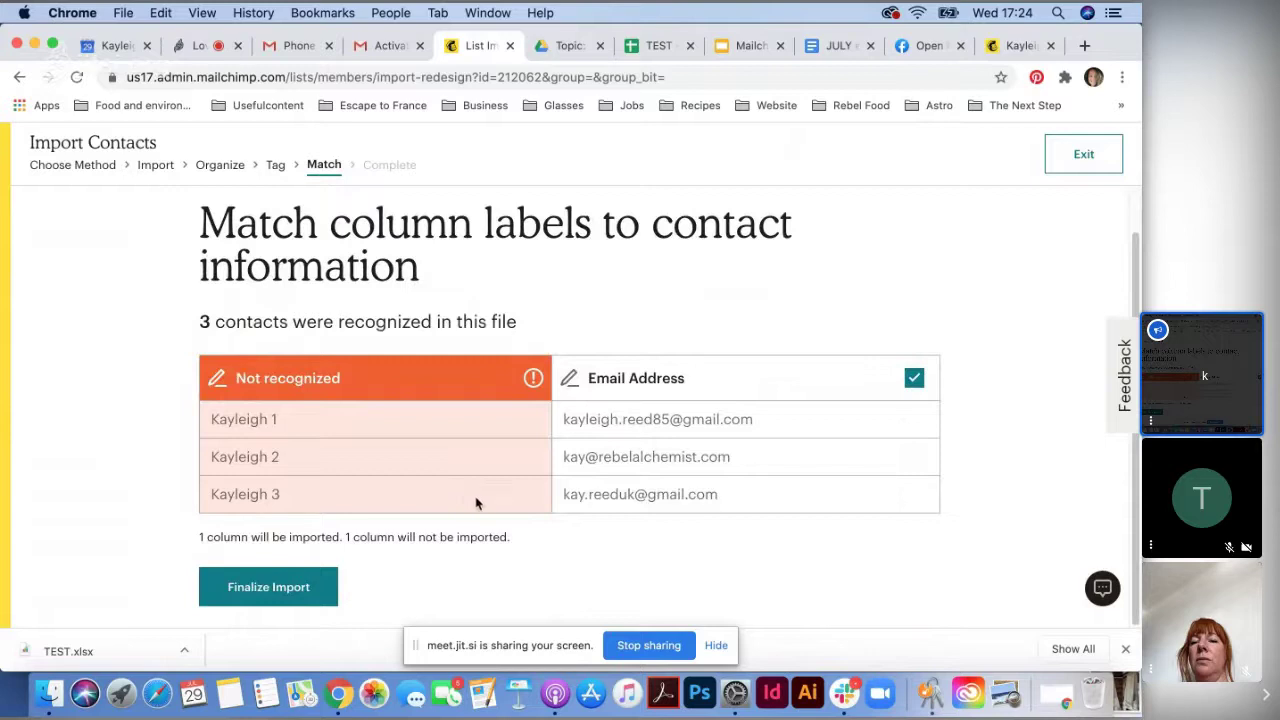
{"action": "left_click", "coordinate": [529, 386]}
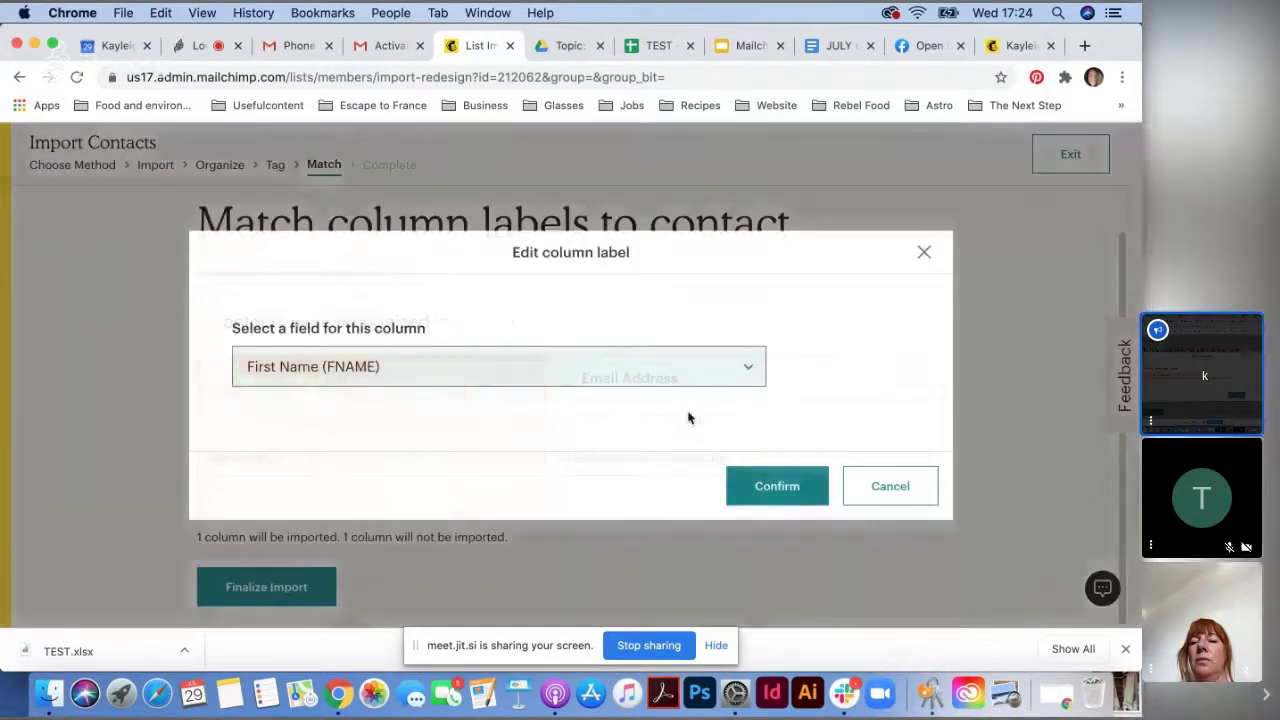
{"action": "left_click", "coordinate": [454, 373]}
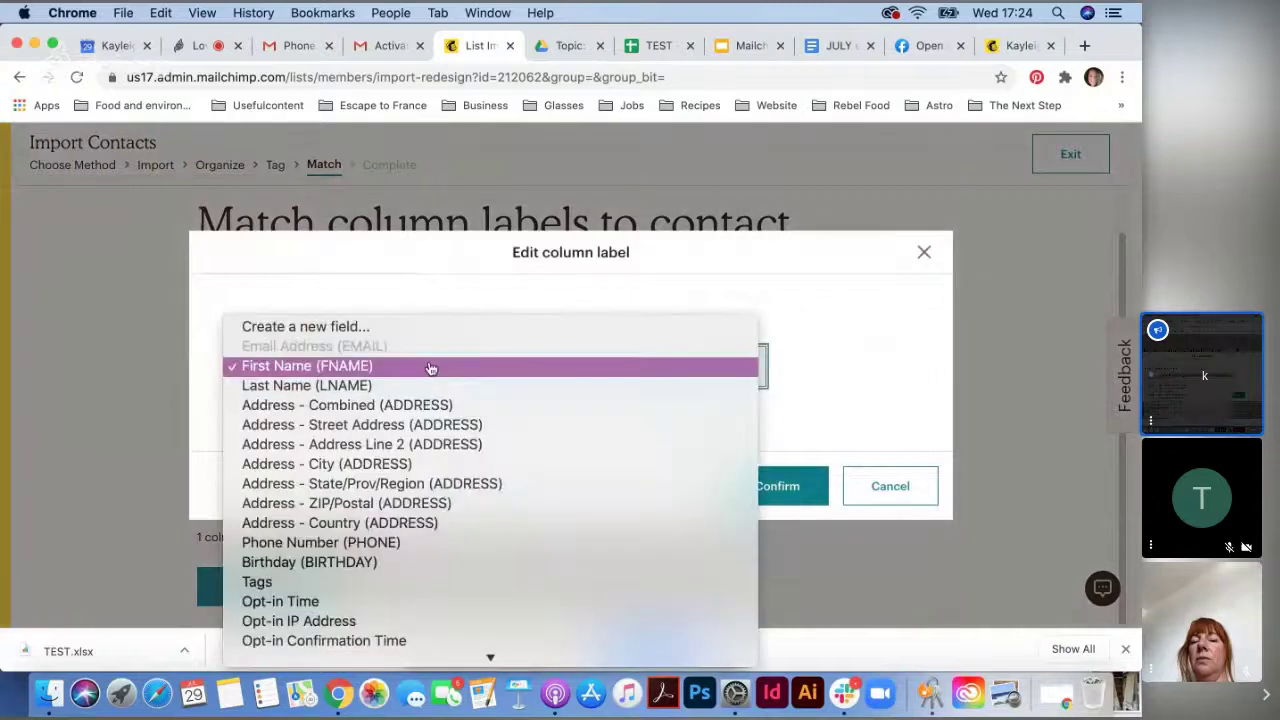
{"action": "left_click", "coordinate": [449, 371]}
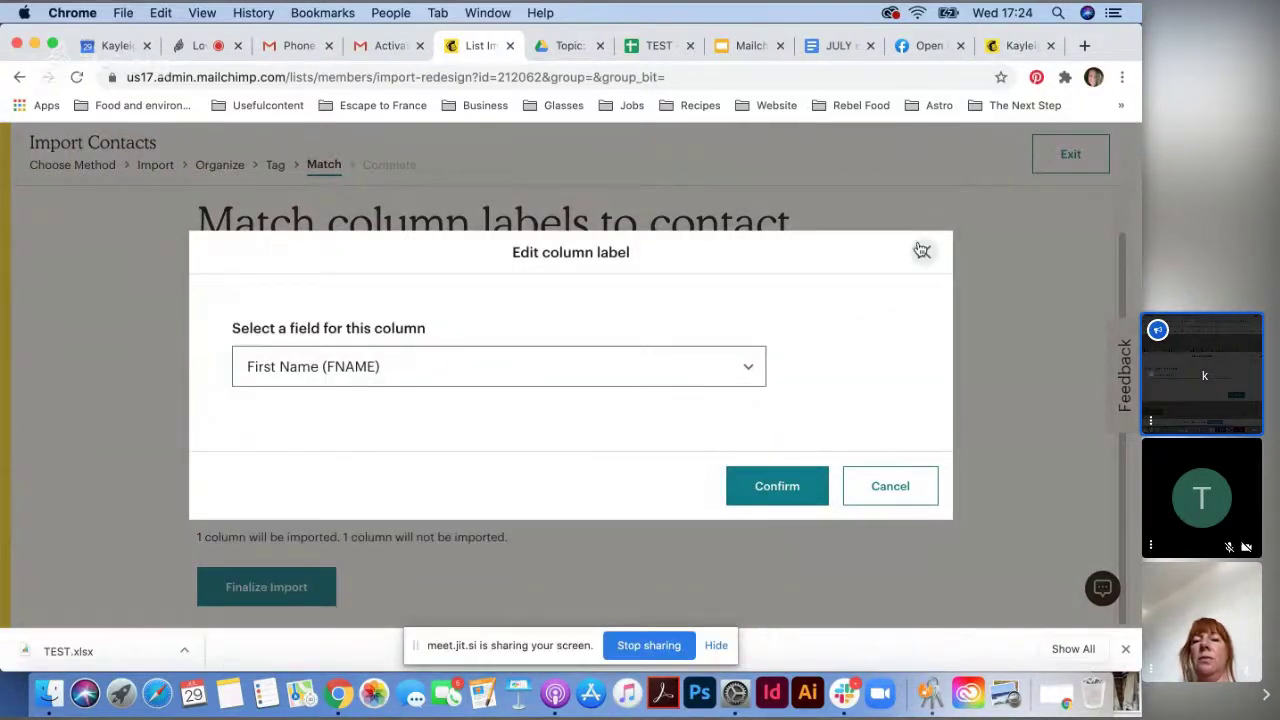
{"action": "left_click", "coordinate": [921, 250]}
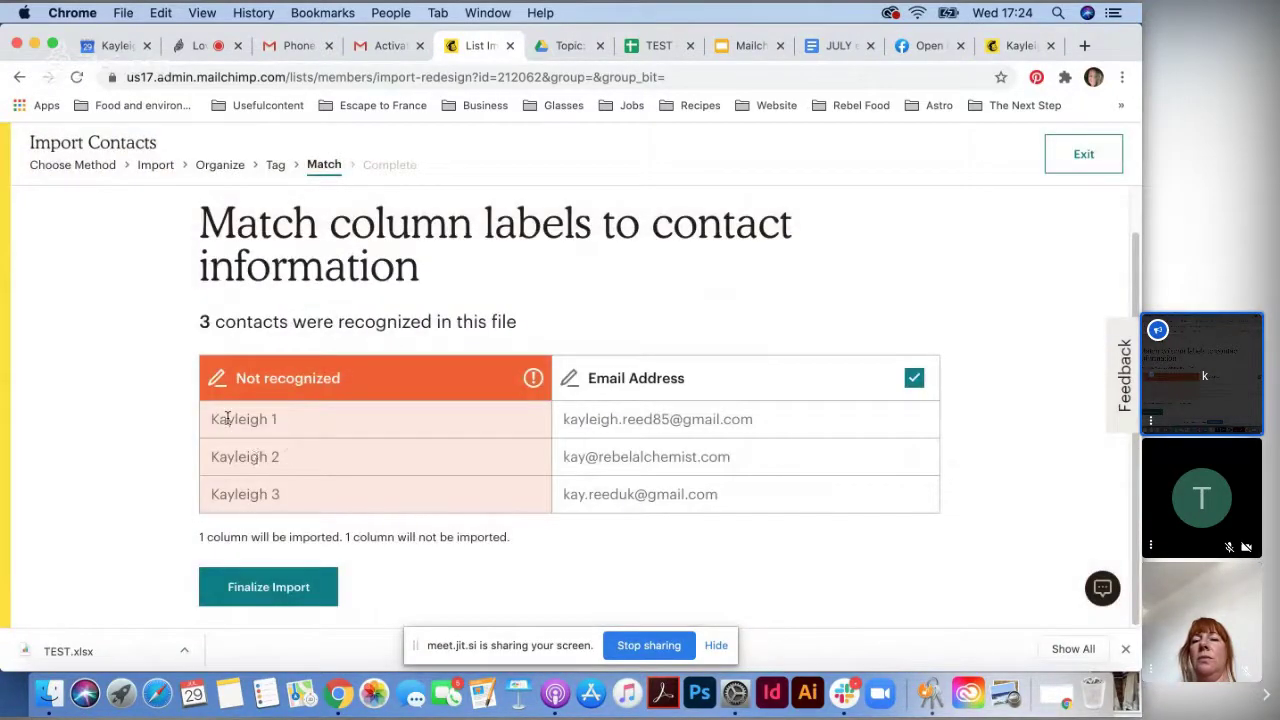
{"action": "mouse_move", "coordinate": [532, 386]}
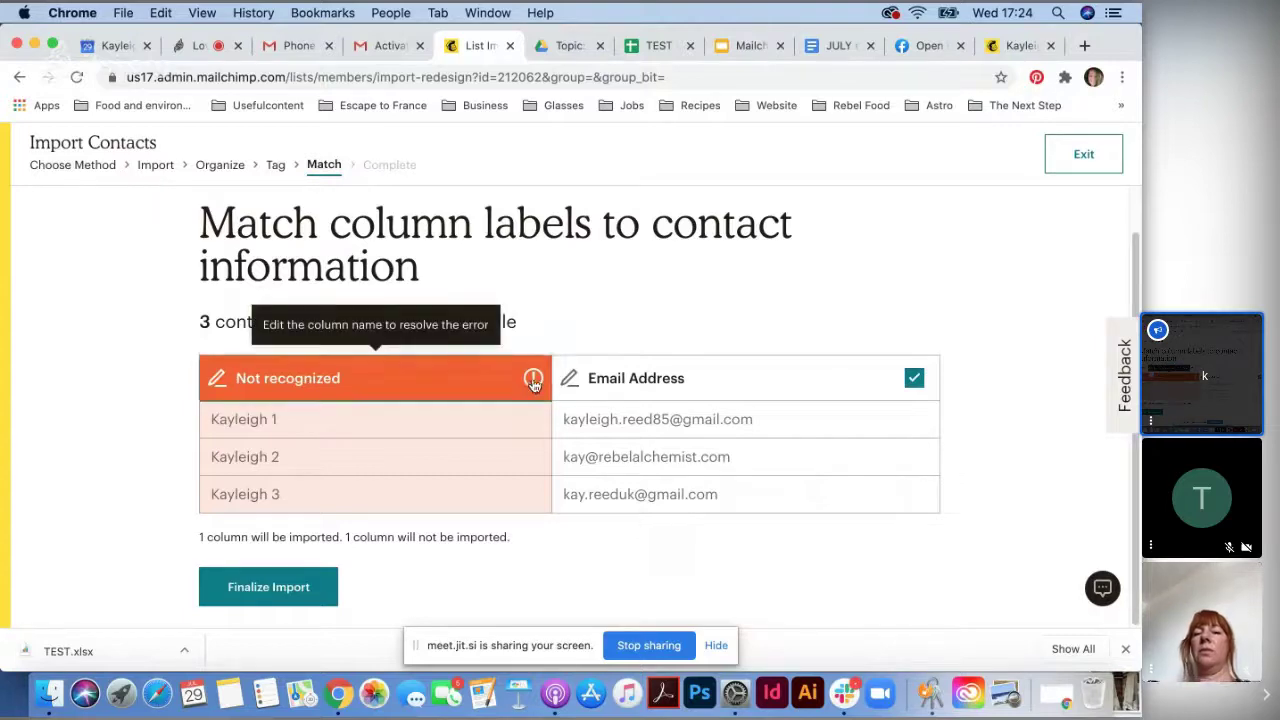
{"action": "left_click", "coordinate": [279, 362]}
{"action": "left_click", "coordinate": [279, 358]}
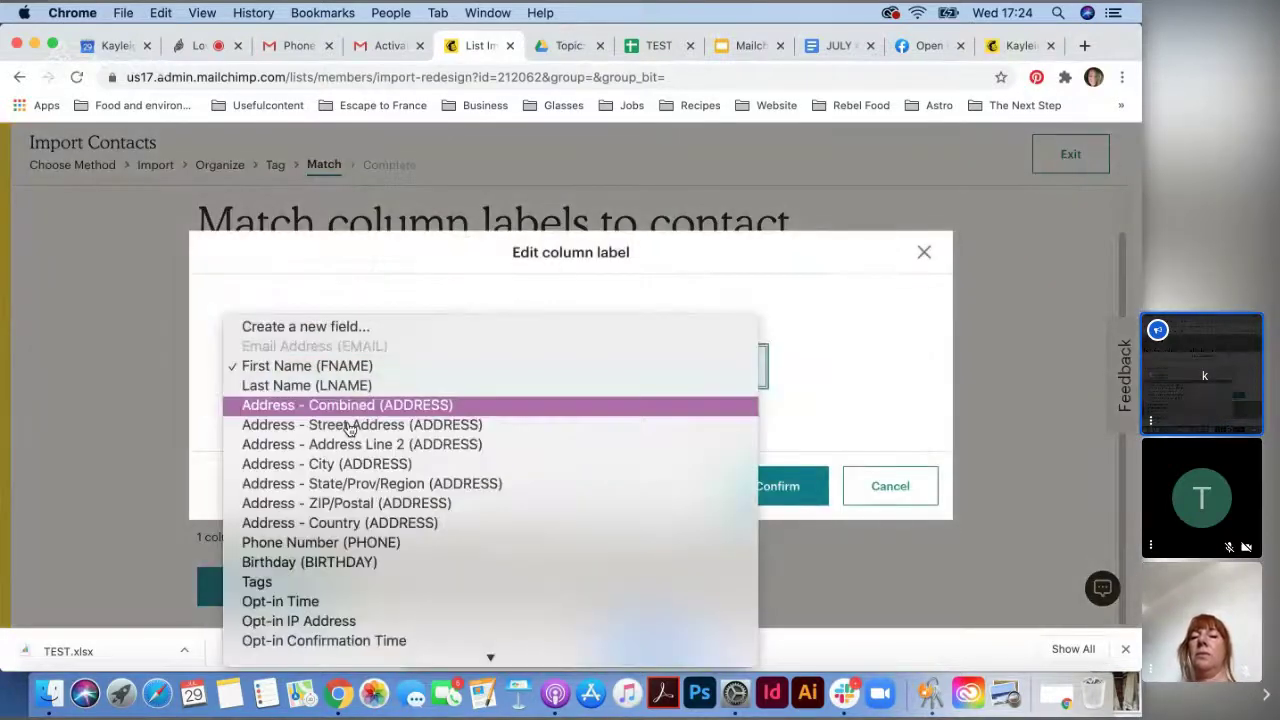
{"action": "left_click", "coordinate": [423, 370]}
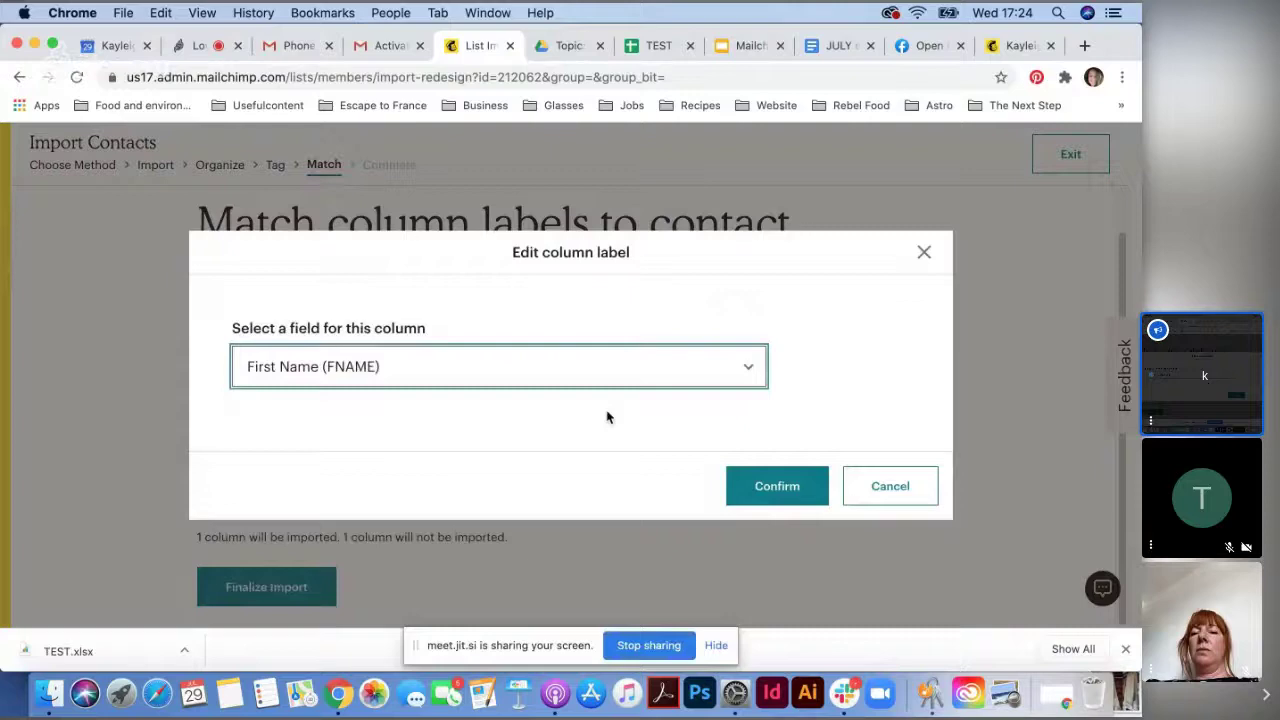
{"action": "left_click", "coordinate": [788, 494]}
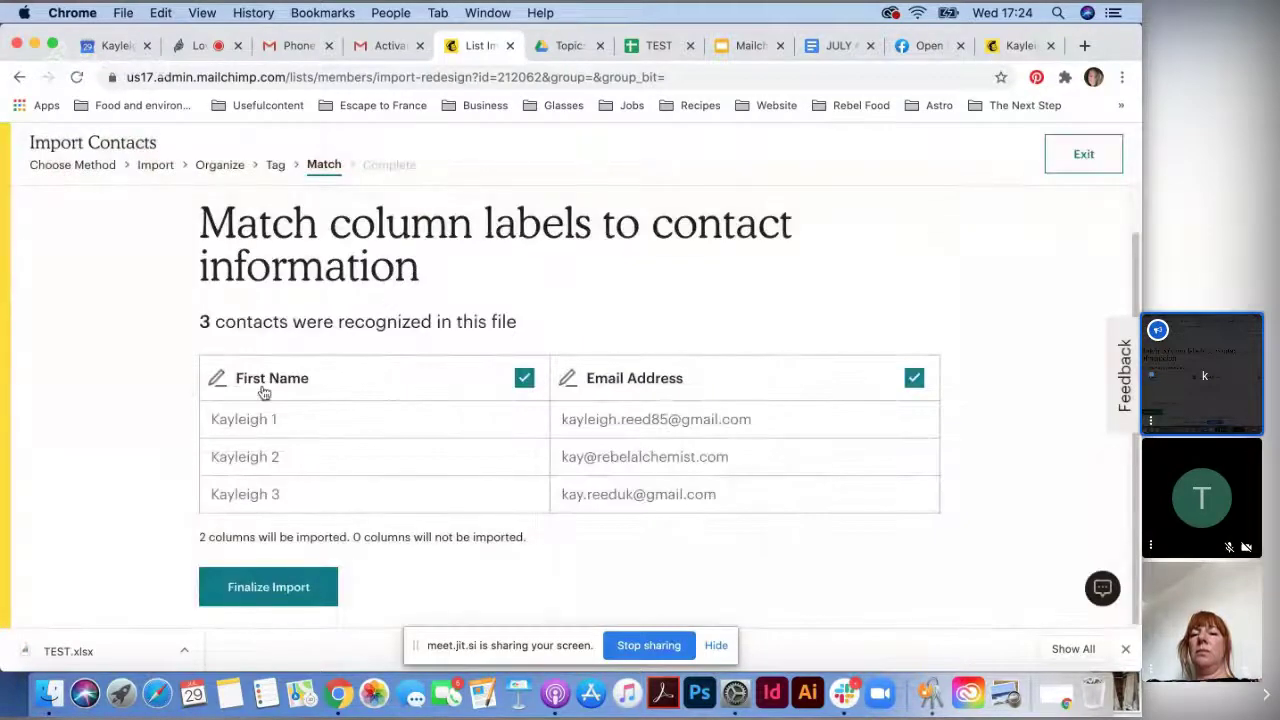
{"action": "left_click", "coordinate": [283, 597]}
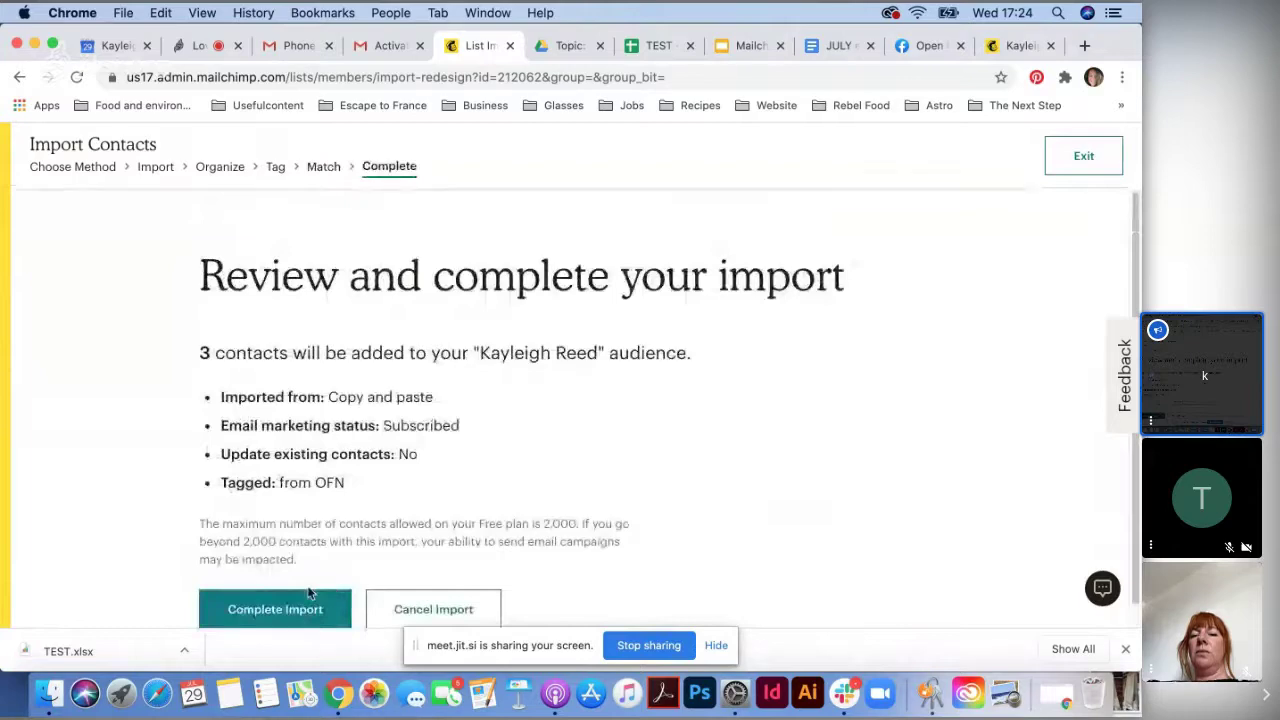
- Complete the import of the 3 contacts and exit to the Audience page
{"action": "left_click", "coordinate": [306, 593]}
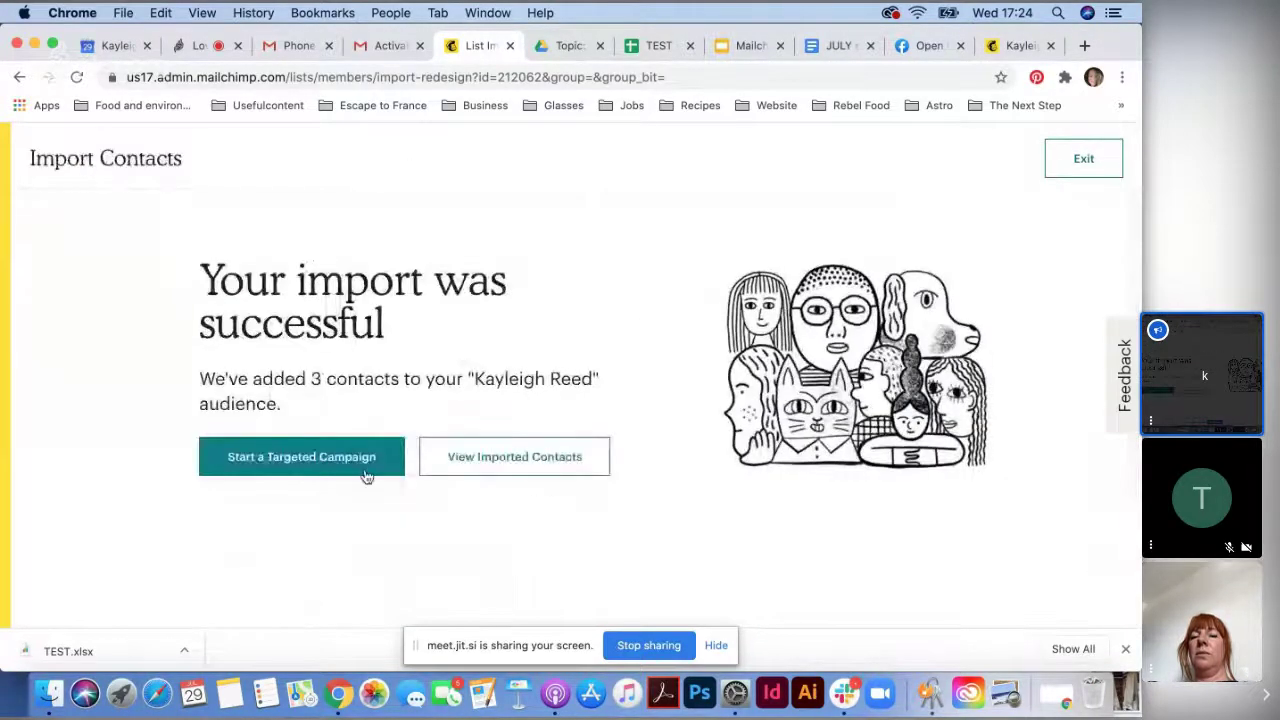
{"action": "left_click", "coordinate": [1080, 172]}
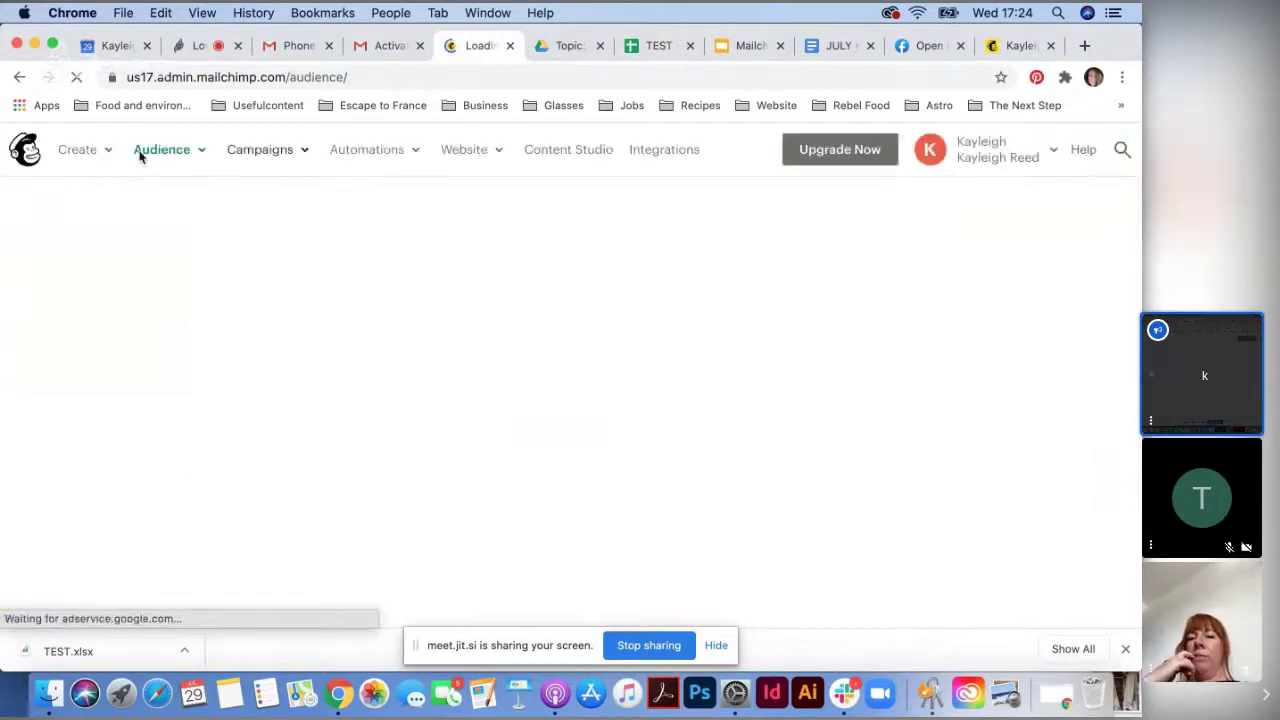
- Open the audience's list of 4 contacts and check the three tagged 'from OFN'
{"action": "left_click", "coordinate": [171, 155]}
{"action": "left_click", "coordinate": [282, 198]}
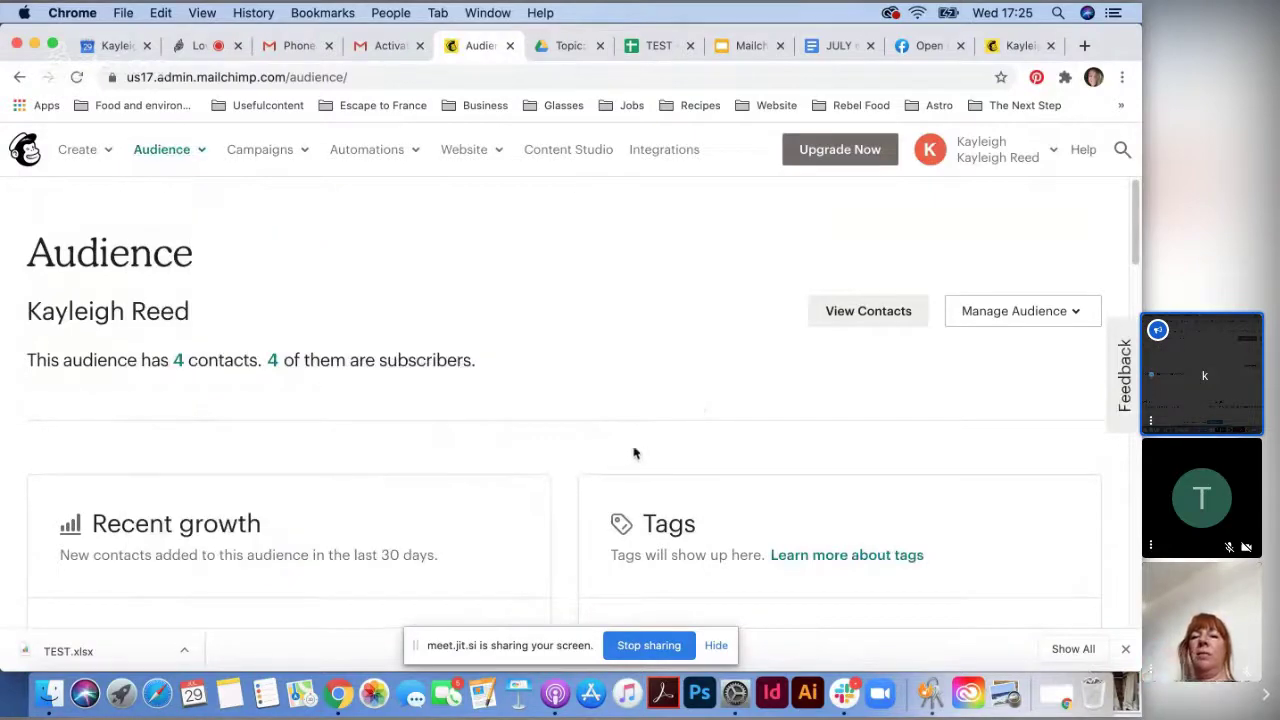
{"action": "scroll", "coordinate": [633, 453], "scroll_direction": "down", "scroll_amount": 3}
{"action": "scroll", "coordinate": [634, 449], "scroll_direction": "up", "scroll_amount": 3}
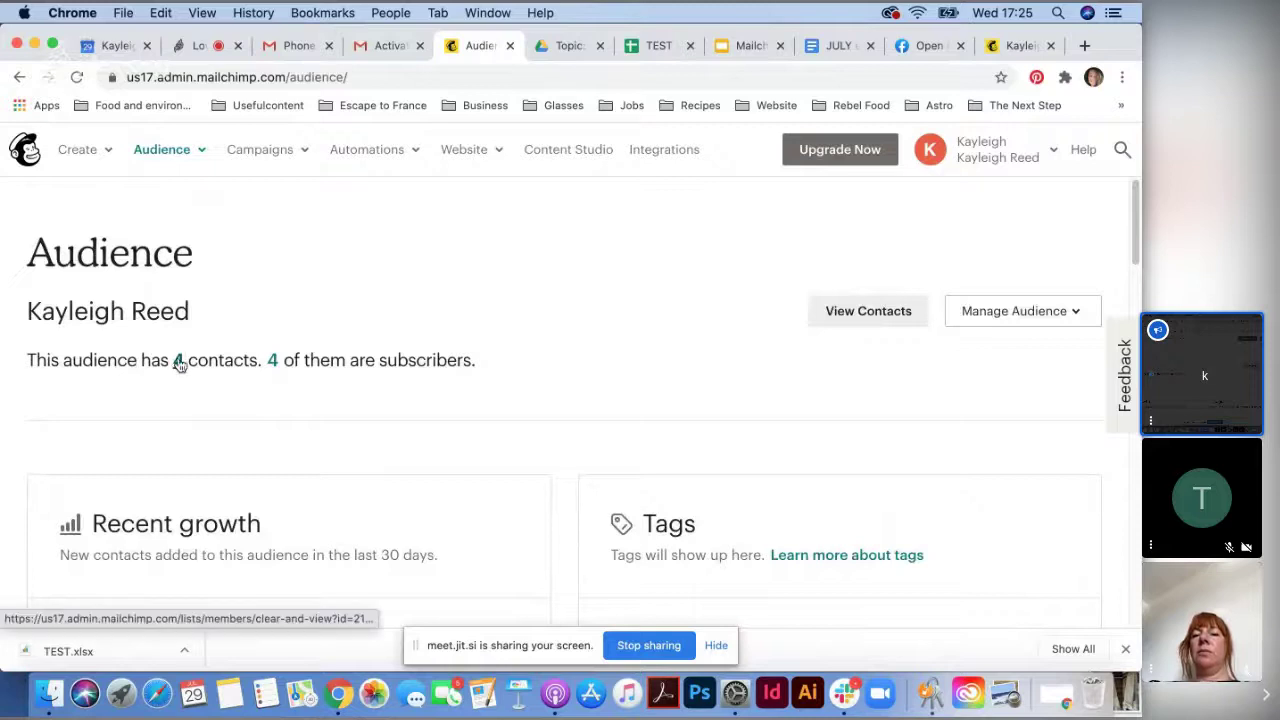
{"action": "left_click", "coordinate": [178, 362]}
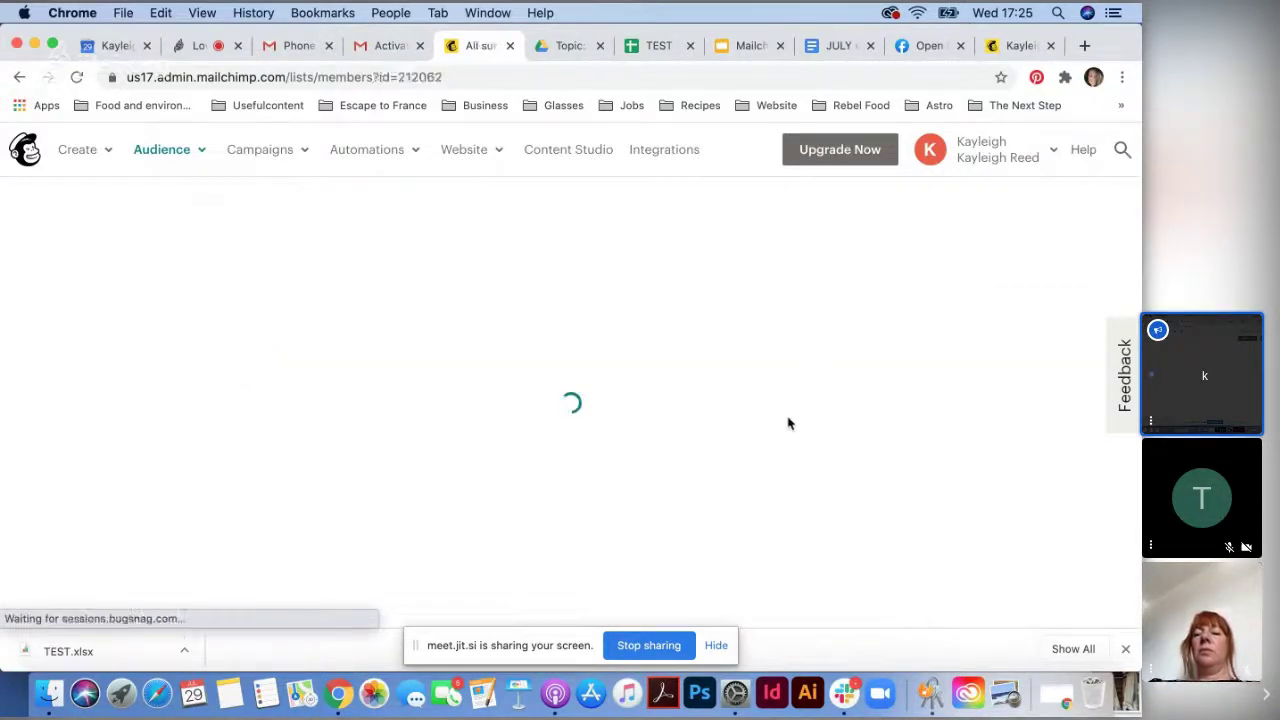
{"action": "scroll", "coordinate": [730, 430], "scroll_direction": "down", "scroll_amount": 3}
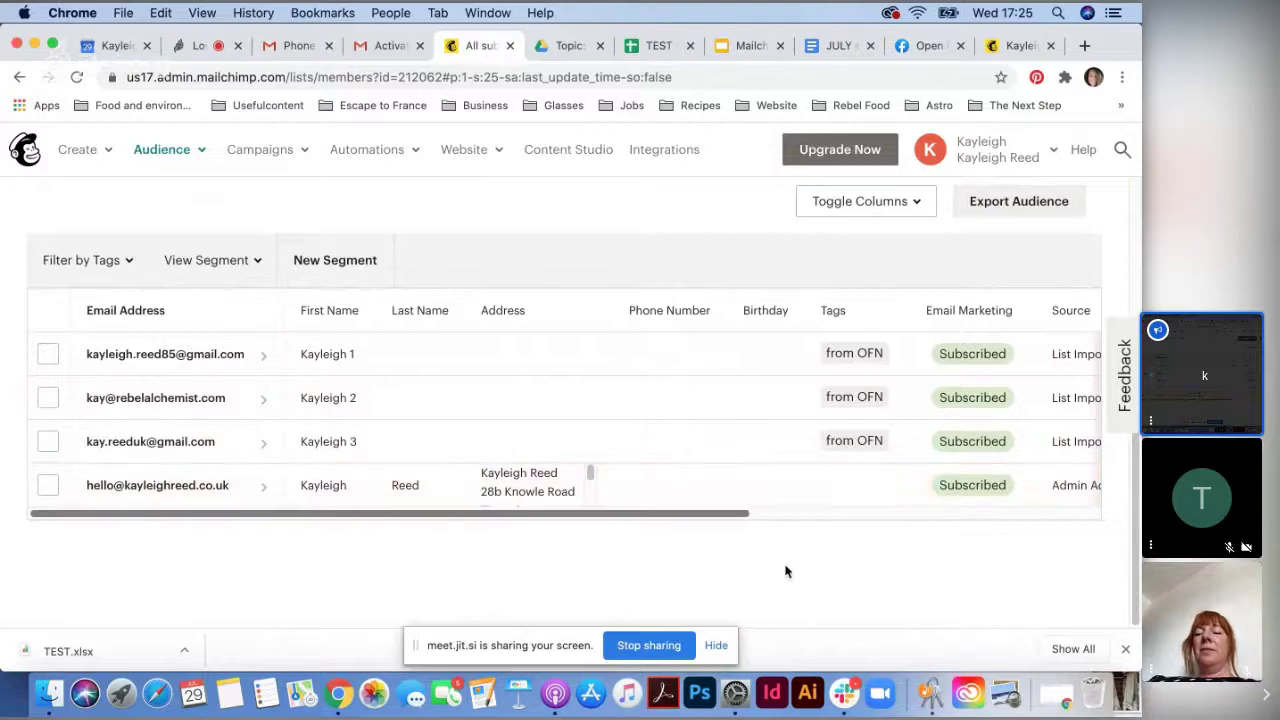
{"action": "scroll", "coordinate": [589, 366], "scroll_direction": "up", "scroll_amount": 1}
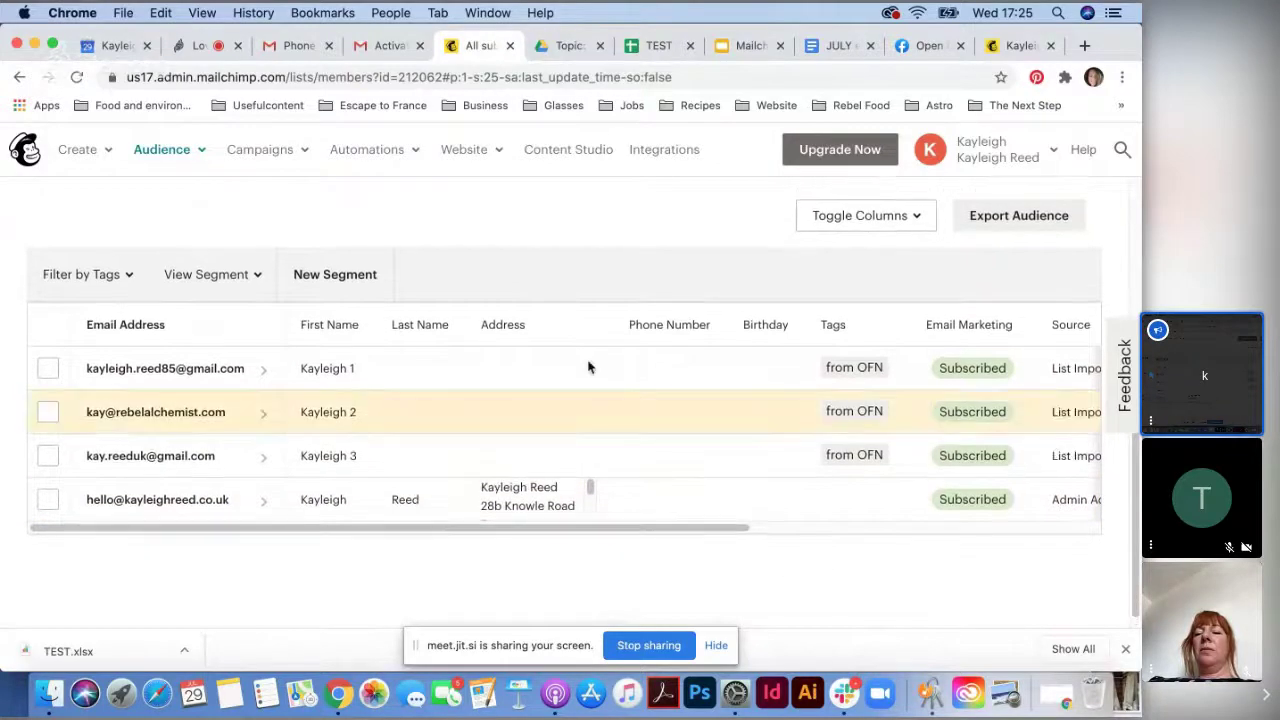
{"action": "scroll", "coordinate": [617, 443], "scroll_direction": "up", "scroll_amount": 5}
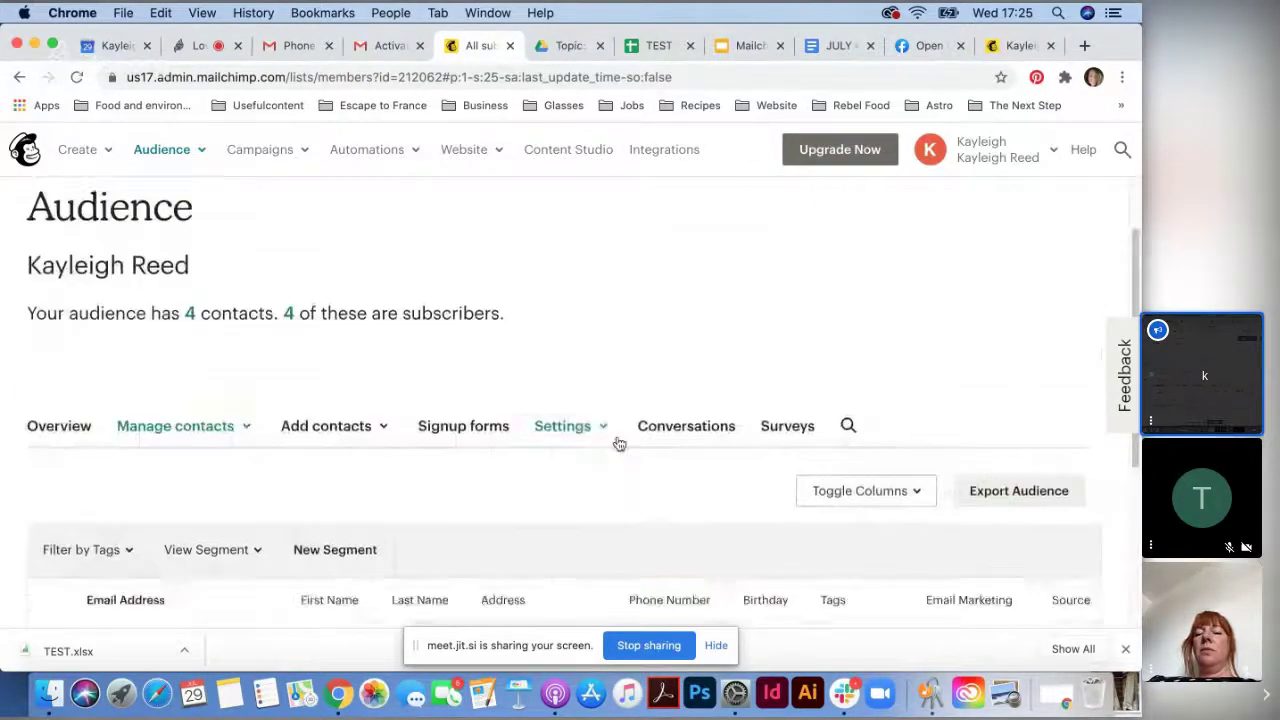
{"action": "scroll", "coordinate": [626, 426], "scroll_direction": "down", "scroll_amount": 5}
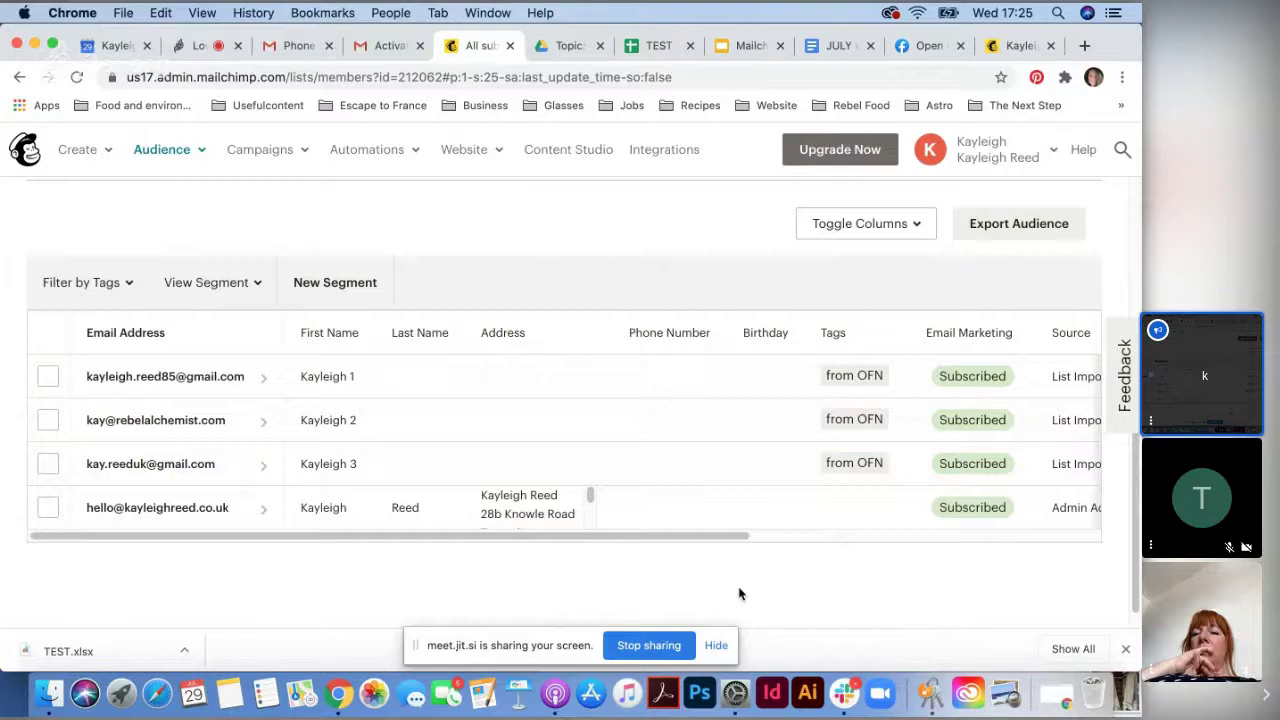
{"action": "scroll", "coordinate": [395, 547], "scroll_direction": "up", "scroll_amount": 4}
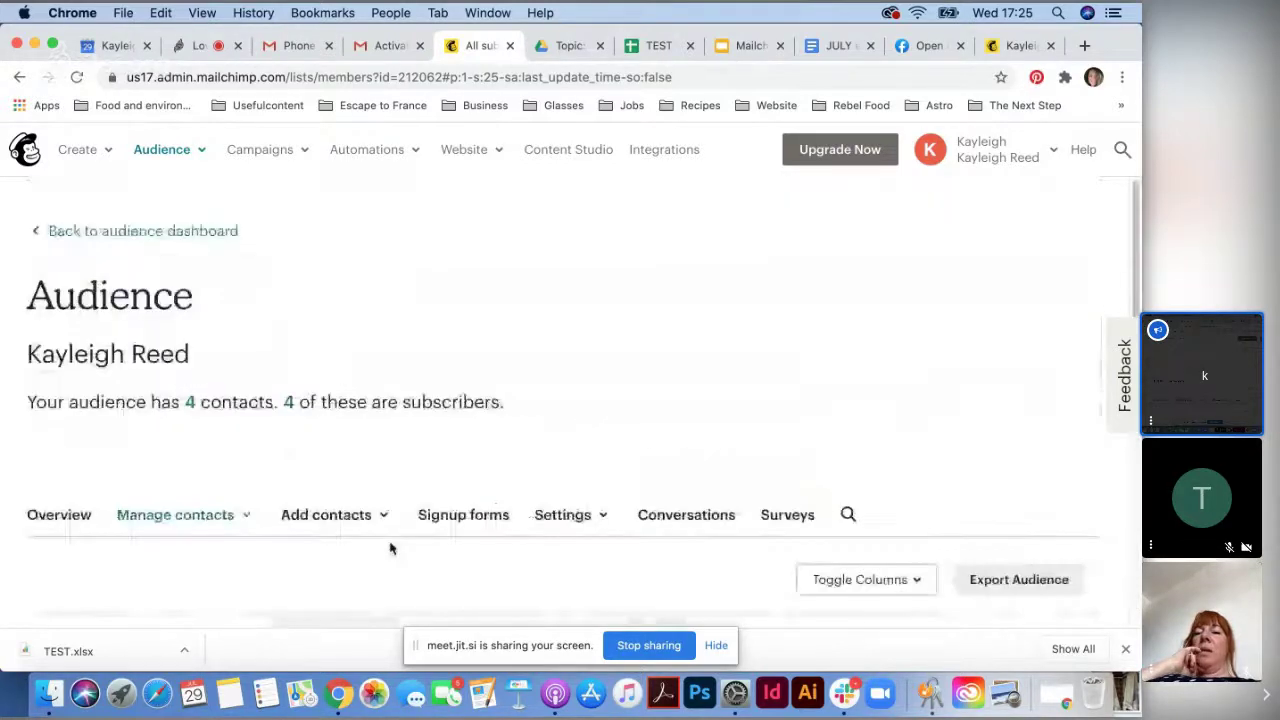
- Present the Mailchimp Masterclass deck full screen from slide 11, 'Grow your audience'
{"action": "left_click", "coordinate": [748, 45]}
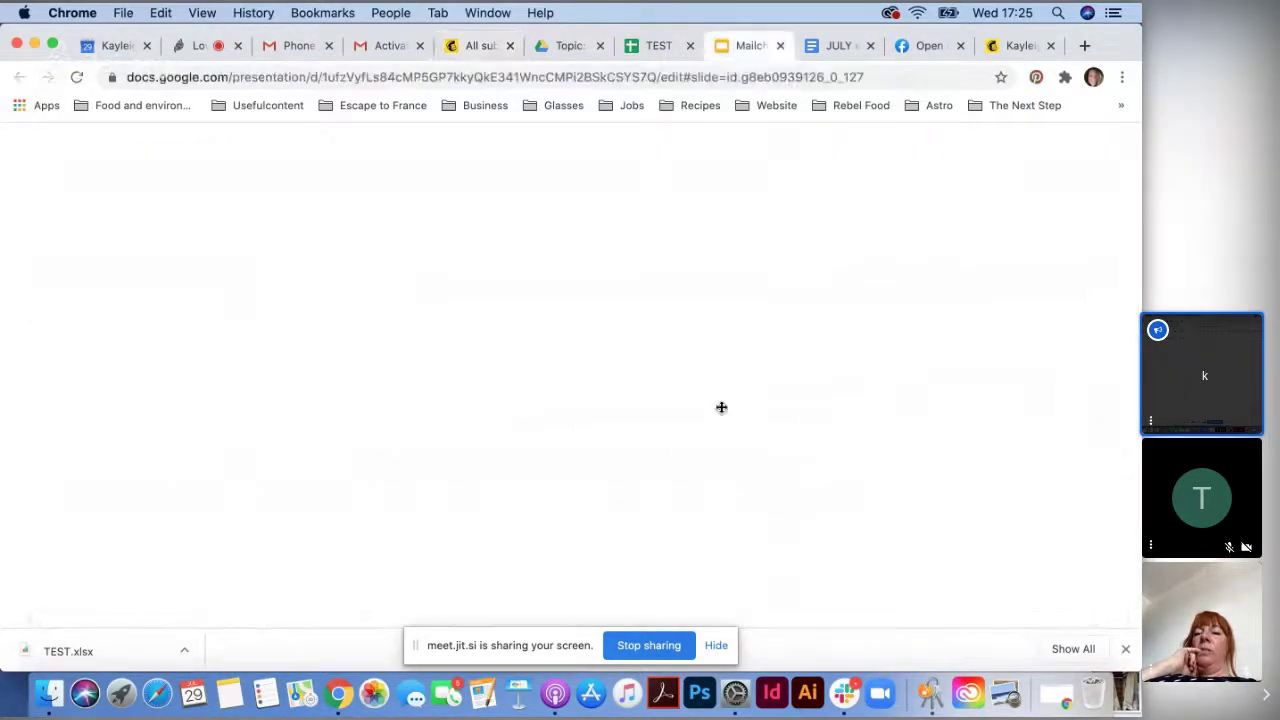
{"action": "scroll", "coordinate": [110, 480], "scroll_direction": "down", "scroll_amount": 3}
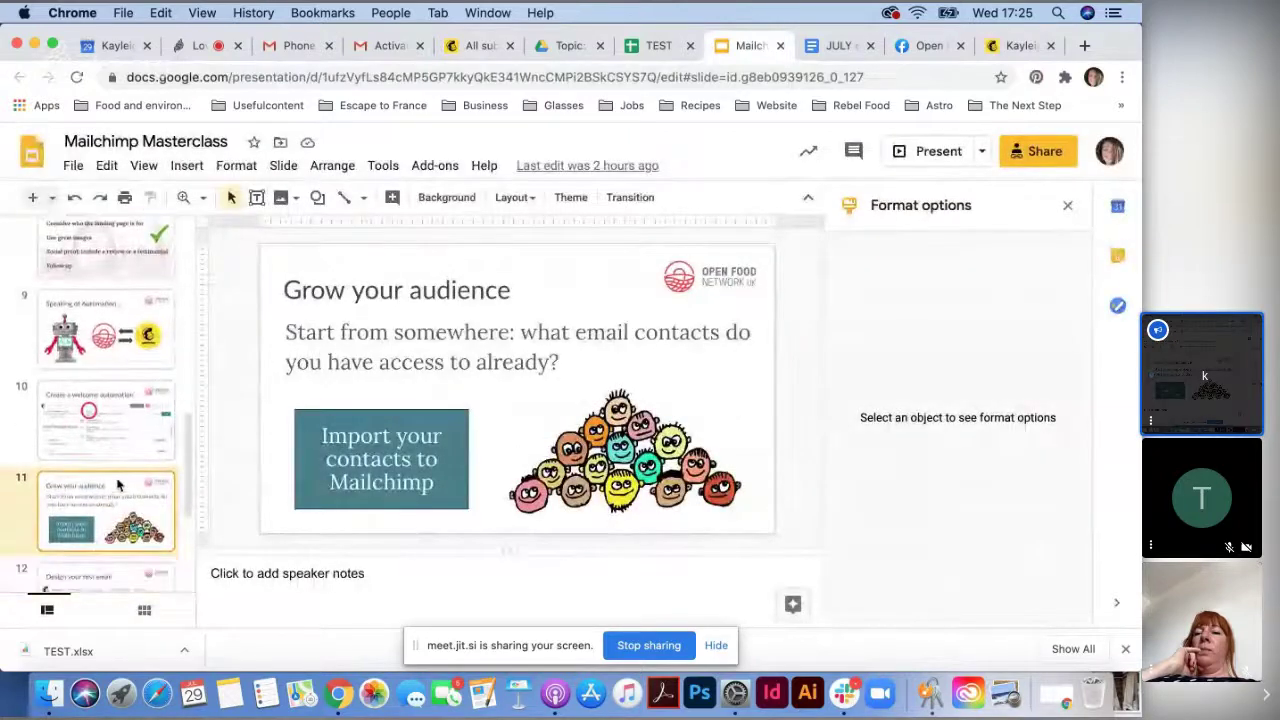
{"action": "scroll", "coordinate": [135, 500], "scroll_direction": "down", "scroll_amount": 1}
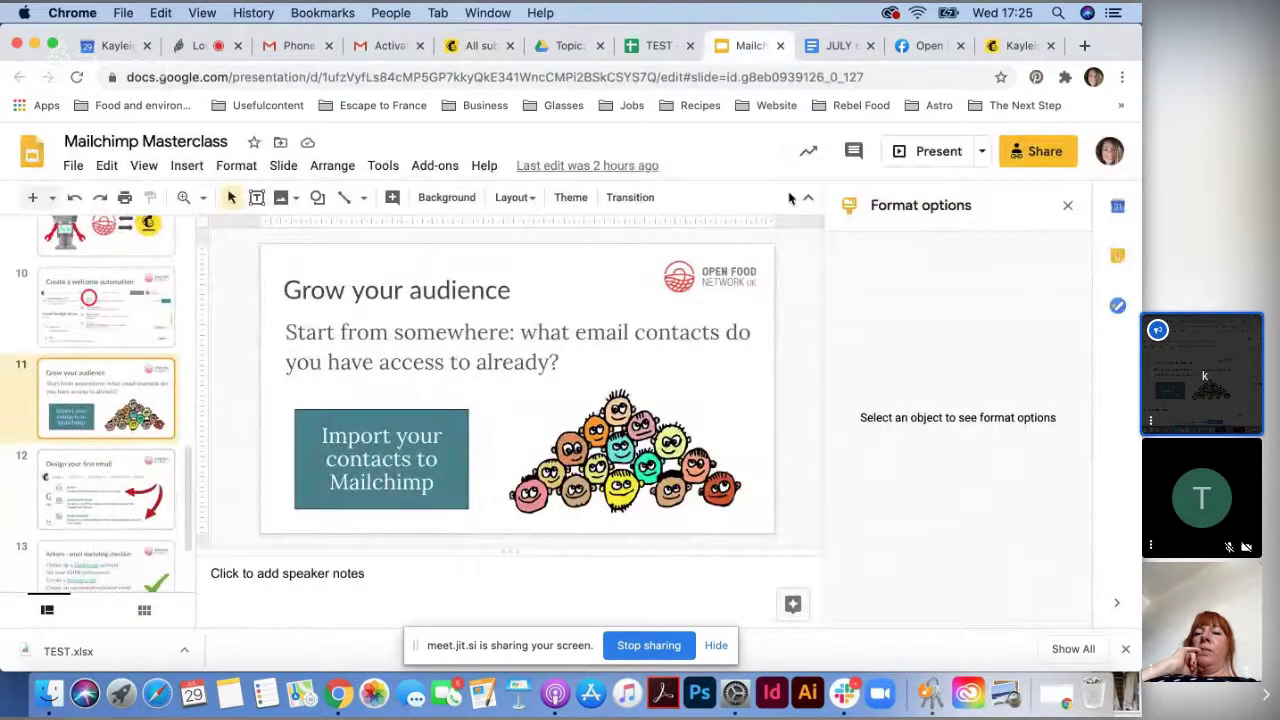
{"action": "left_click", "coordinate": [938, 151]}
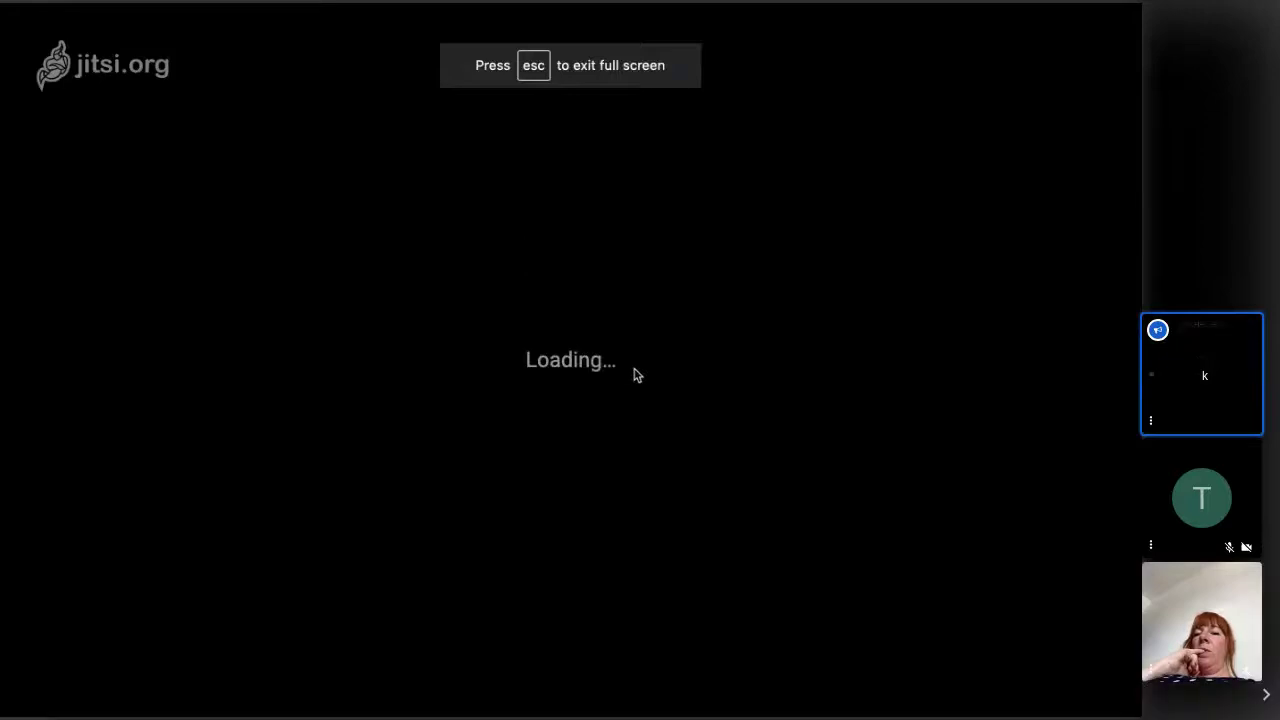